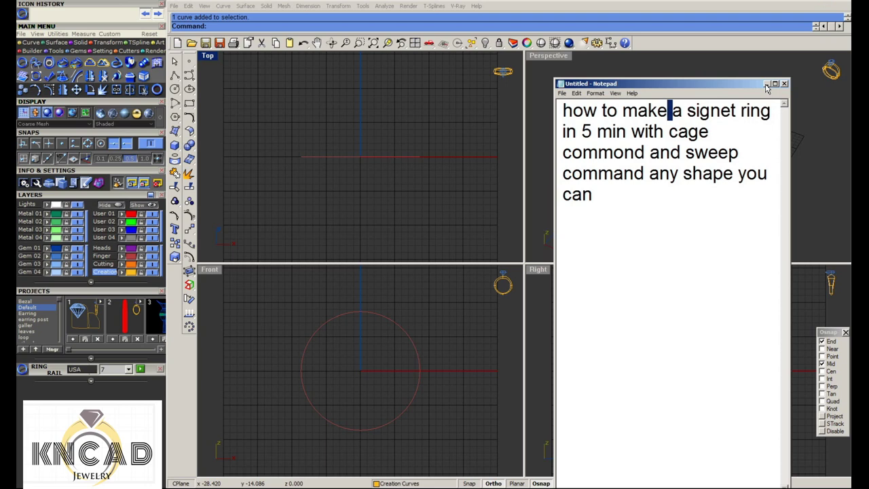
Minimize Notepad and draw a radius-10 circle centred at the origin in the Top view
click(764, 84)
key(Return)
click(361, 157)
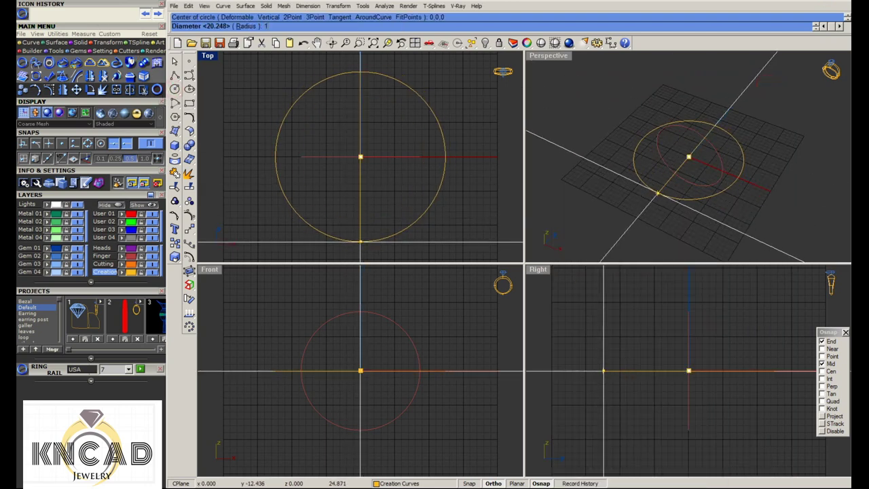
text(10)
key(Return)
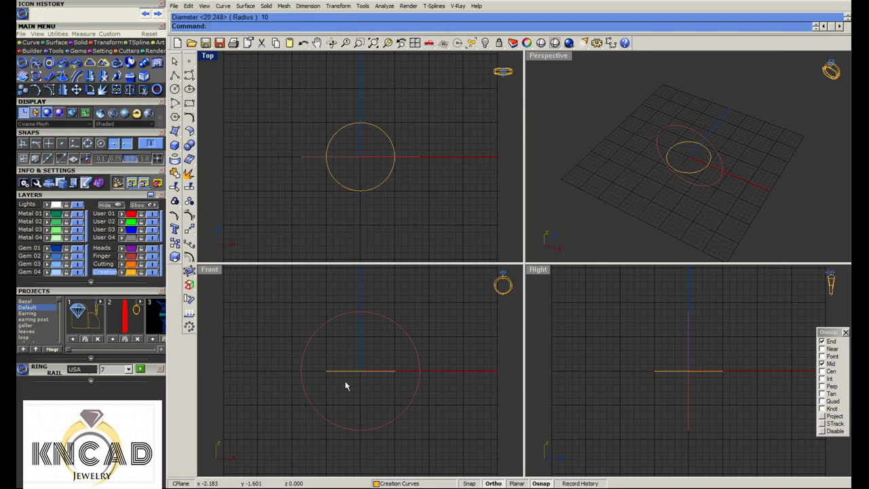
drag(388, 339, 328, 397)
In the enlarged Front view, draw a vertical 3-unit-diameter circle atop the finger circle
double_click(210, 270)
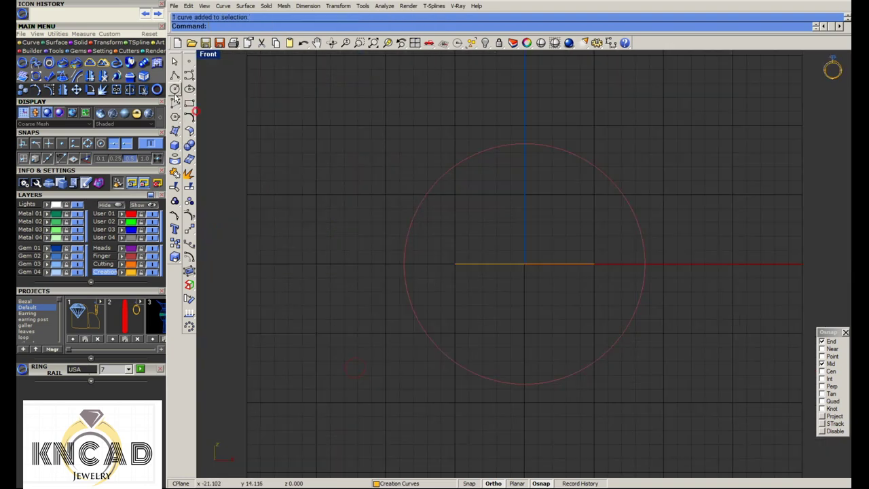
click(174, 88)
click(199, 106)
click(524, 144)
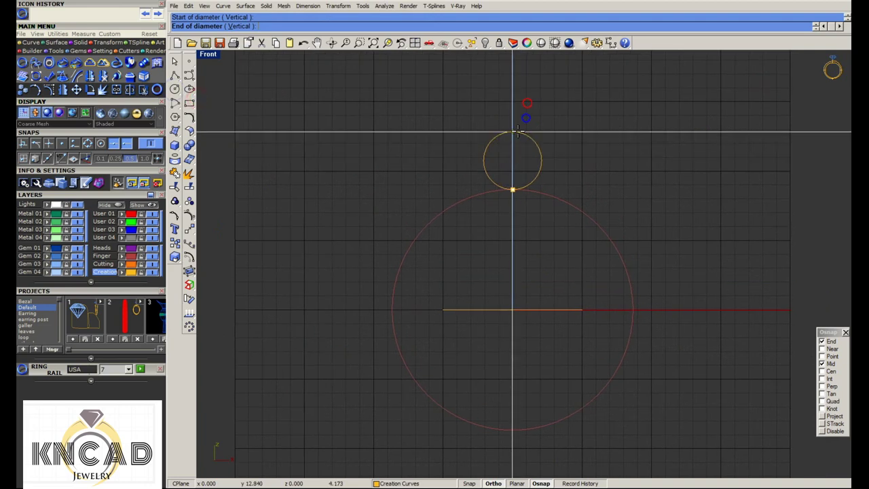
text(2.53)
key(Return)
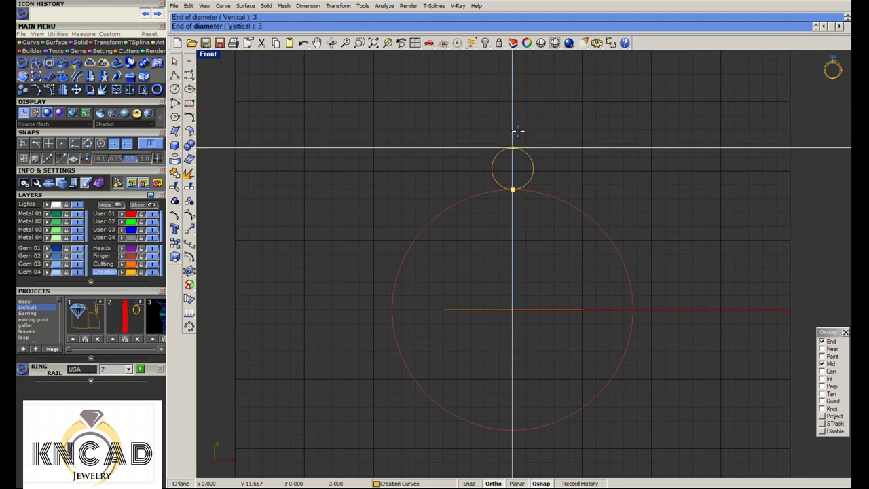
click(517, 131)
Move the flat radius-10 circle up to the small circle's top and restore four views
click(475, 309)
text(M)
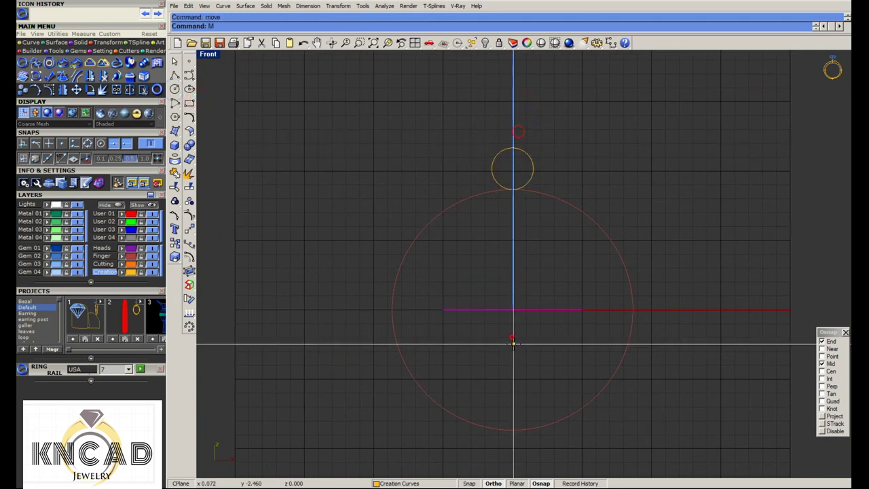
drag(512, 310, 512, 147)
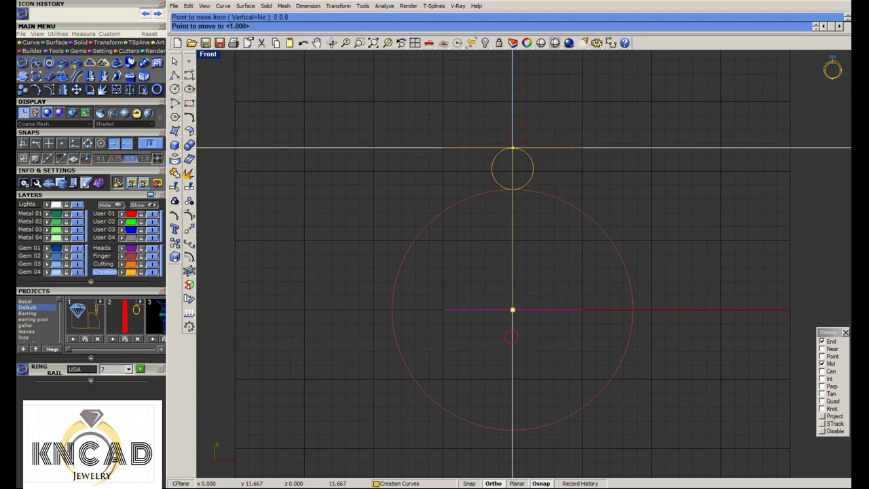
double_click(208, 54)
scroll(356, 339, up, 3)
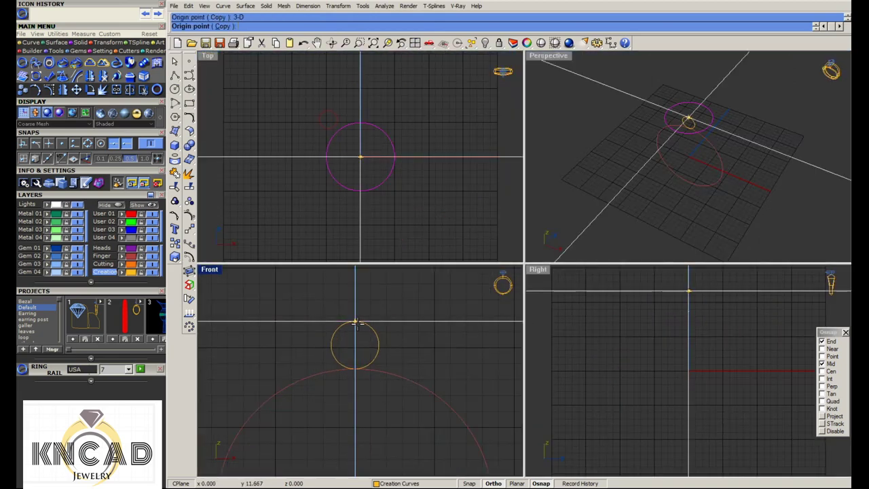
Make scaled copies of the flat top circle at radii 13/2 and 12/2, then maximize Front
click(354, 321)
click(434, 321)
text(13/2)
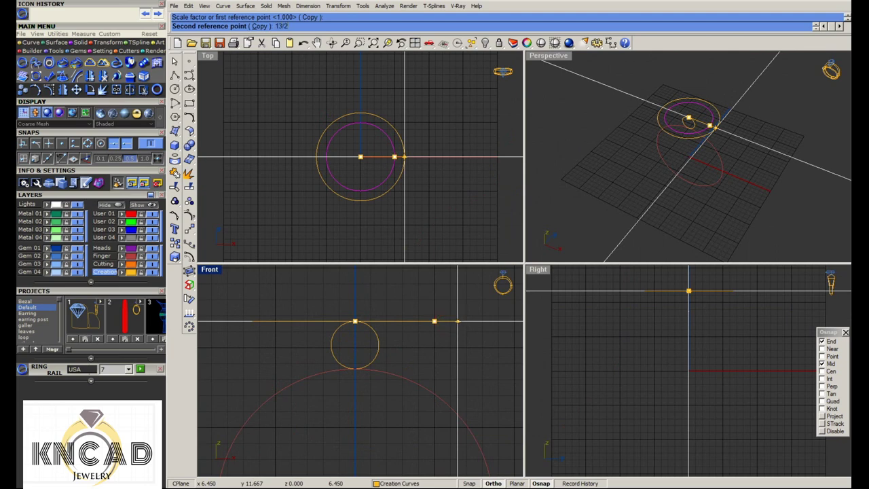
click(457, 320)
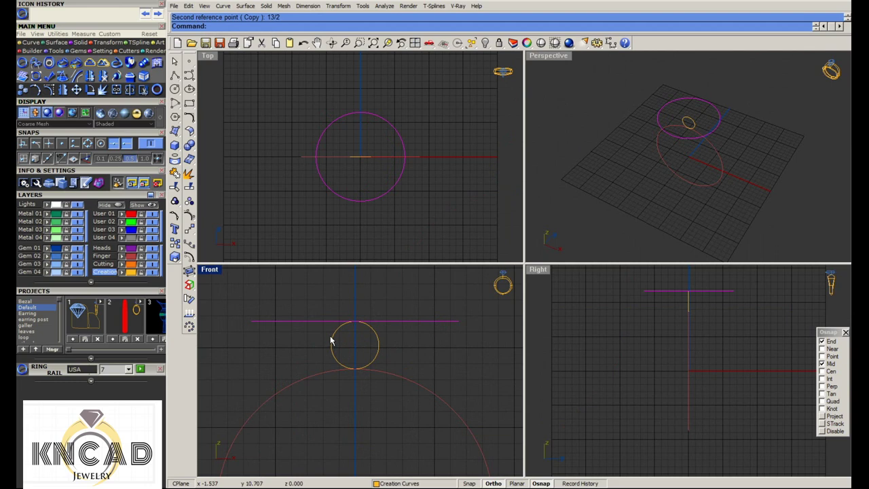
right_click(299, 315)
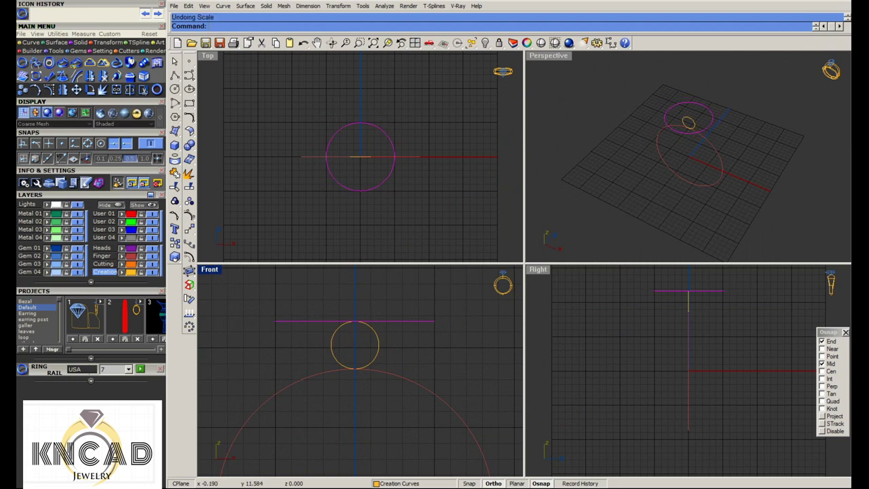
click(354, 321)
click(434, 321)
text(12/2)
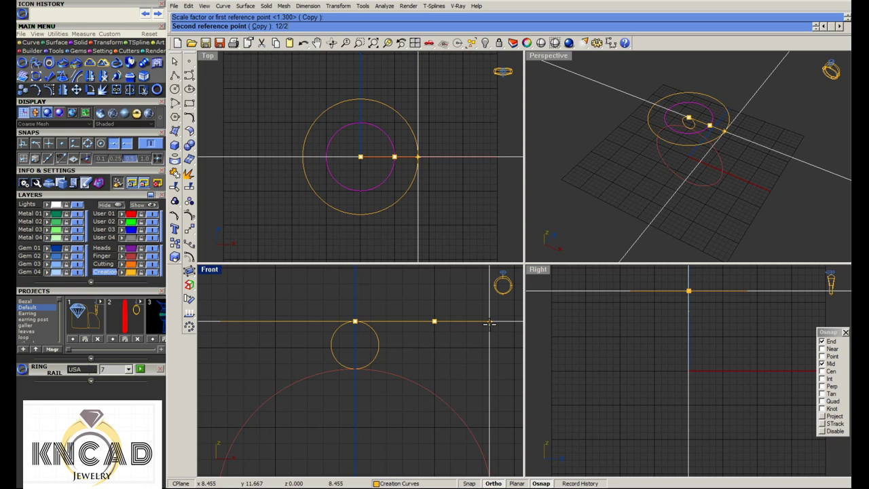
key(Return)
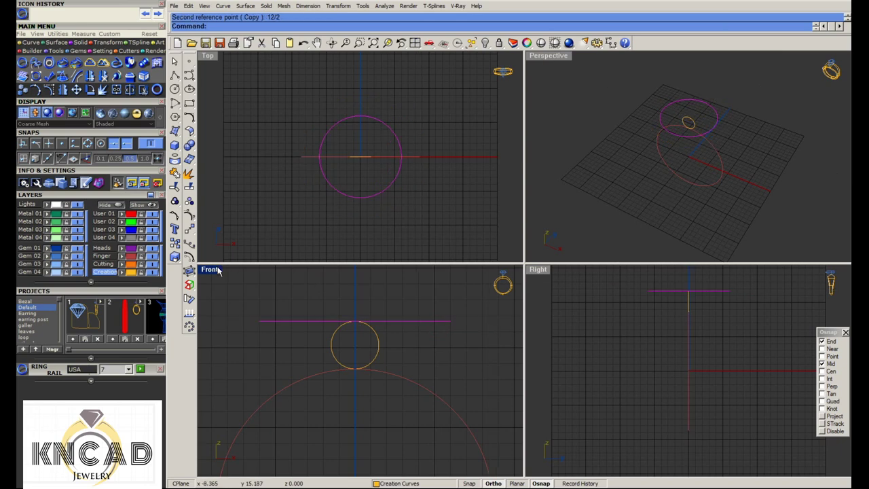
double_click(211, 269)
click(489, 185)
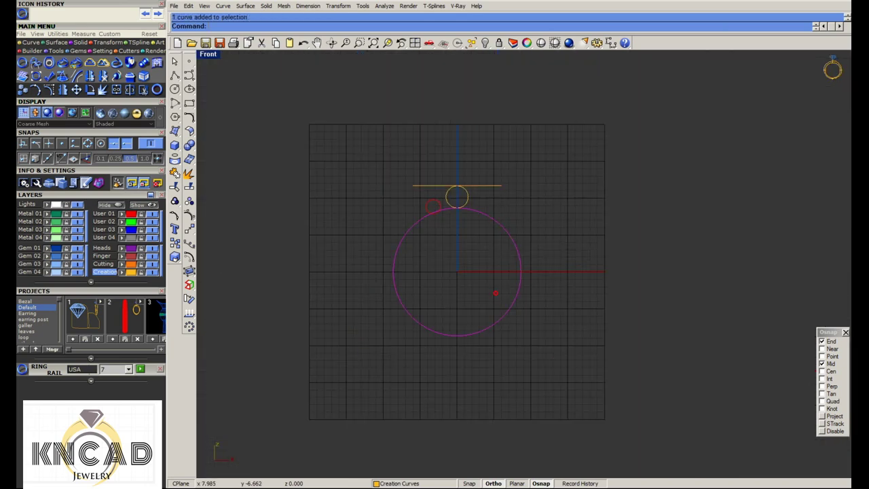
Offset the finger circle 1.6 units outward
click(187, 120)
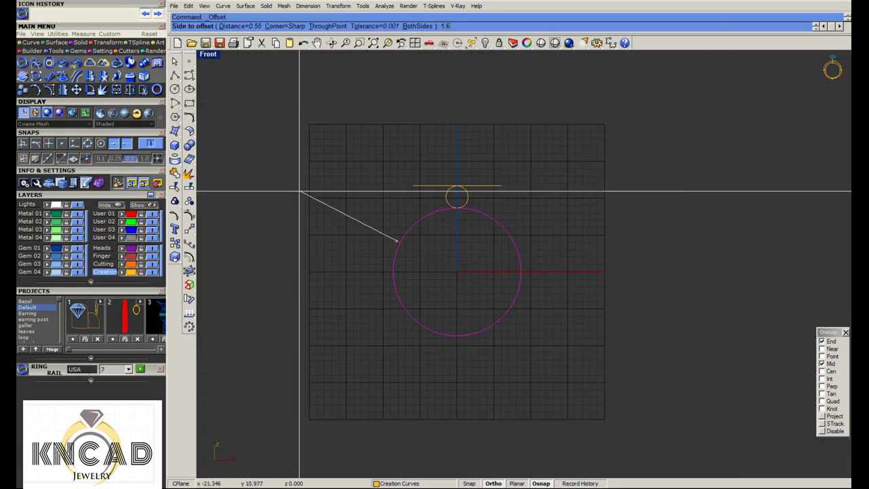
click(393, 237)
scroll(398, 225, up, 1)
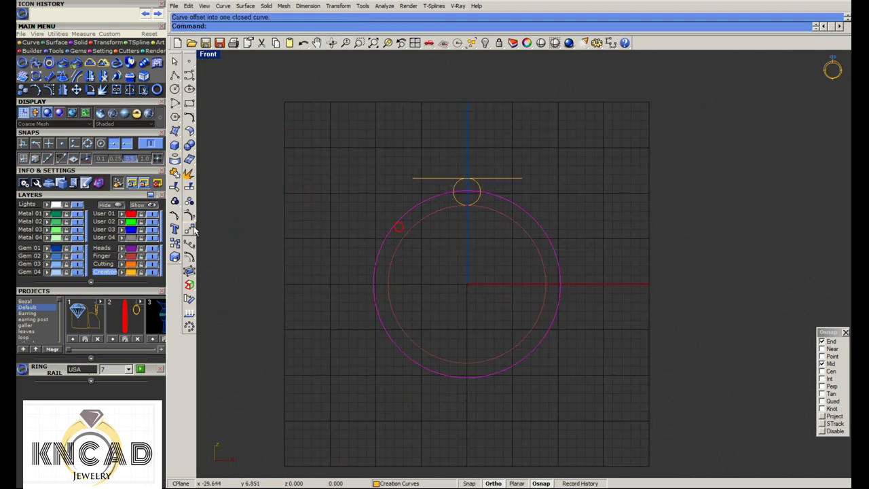
Pull the offset circle's top control point upward into a teardrop tip
click(190, 231)
click(450, 170)
click(682, 269)
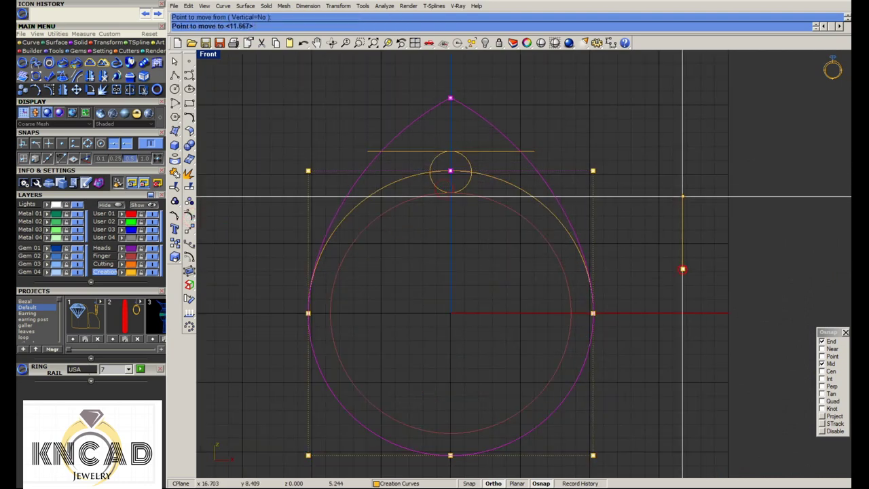
click(682, 156)
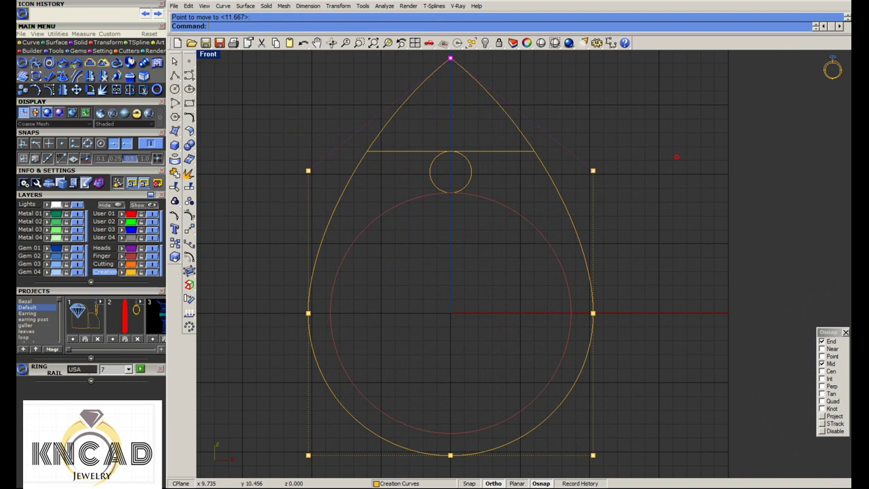
Explode the teardrop curve into two halves with W
click(549, 182)
text(W)
key(Return)
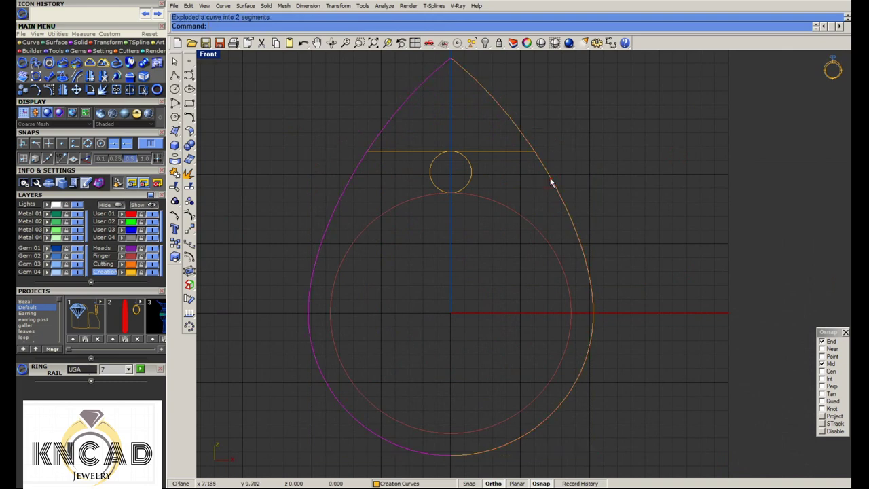
Delete the teardrop's left half, split the right half at the flat top line, and remove the upper piece
key(Delete)
click(550, 178)
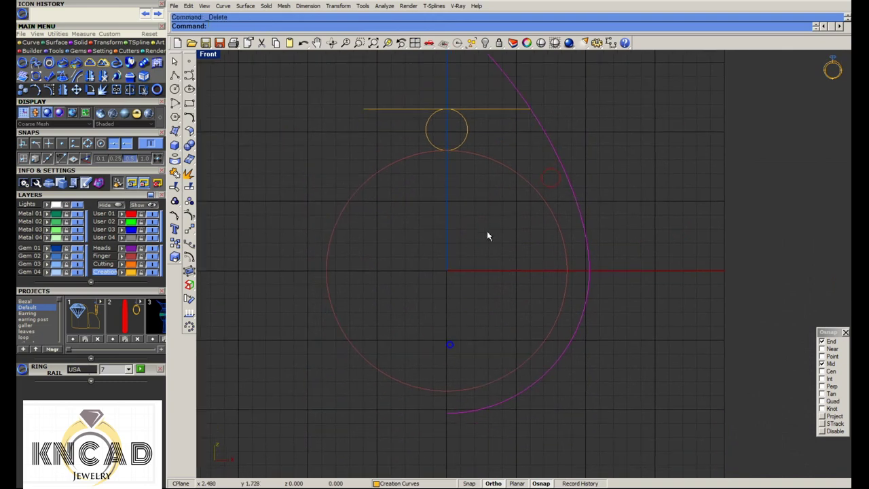
scroll(496, 215, up, 3)
click(189, 187)
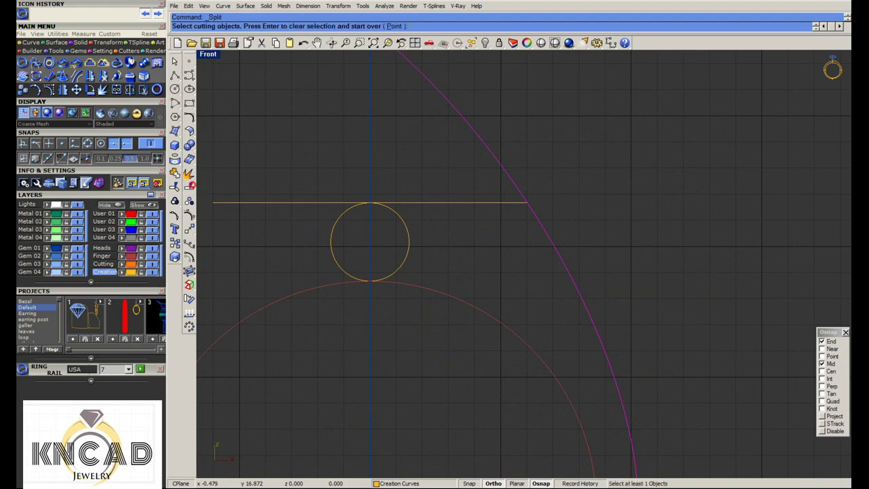
key(Return)
click(527, 204)
click(487, 125)
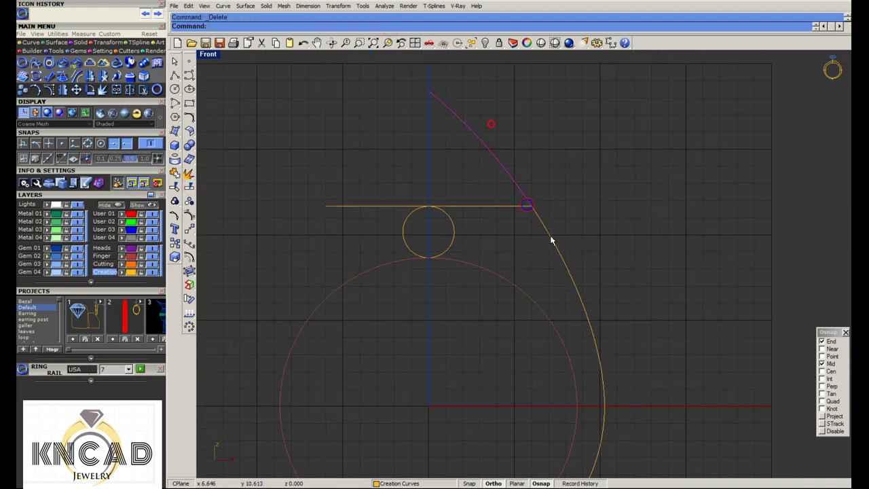
key(Delete)
click(541, 228)
Cancel the mirrored copy and run Rebuild on the remaining curve
scroll(541, 229, down, 5)
scroll(534, 230, up, 3)
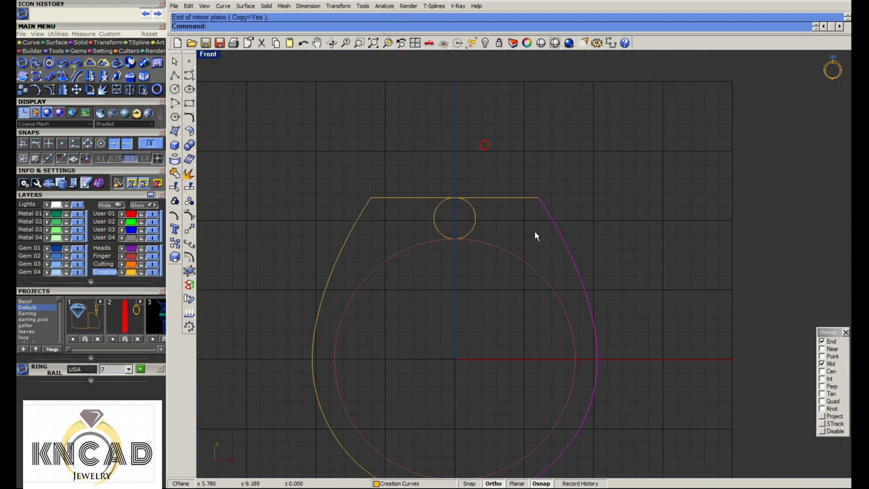
key(Escape)
text(Rebuild)
key(Return)
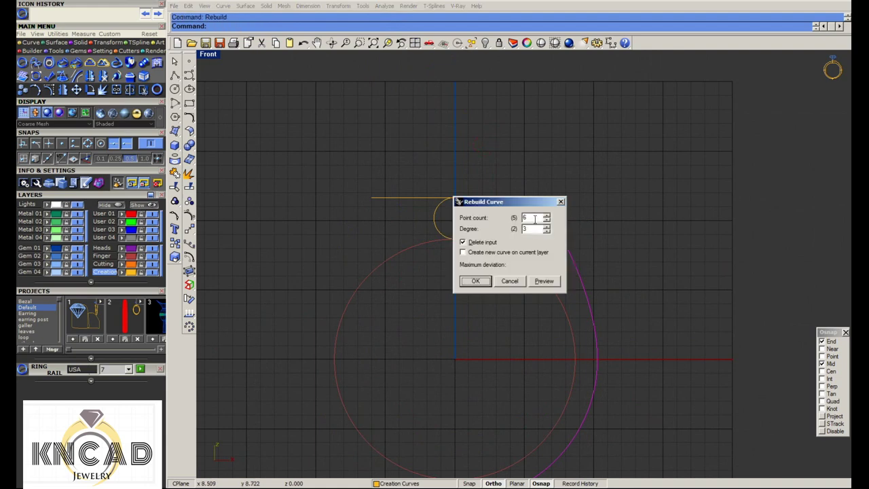
Rebuild the curve with 7 points and move the control point near the top corner outward
click(543, 280)
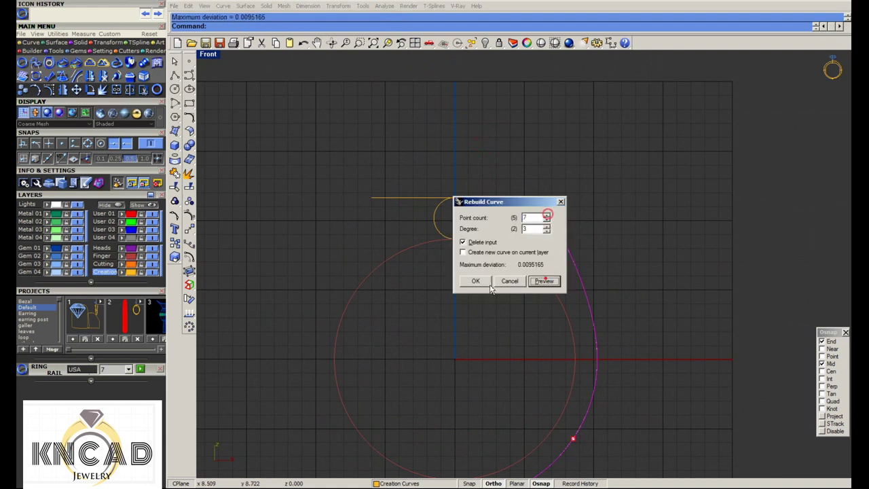
key(Return)
scroll(574, 175, up, 4)
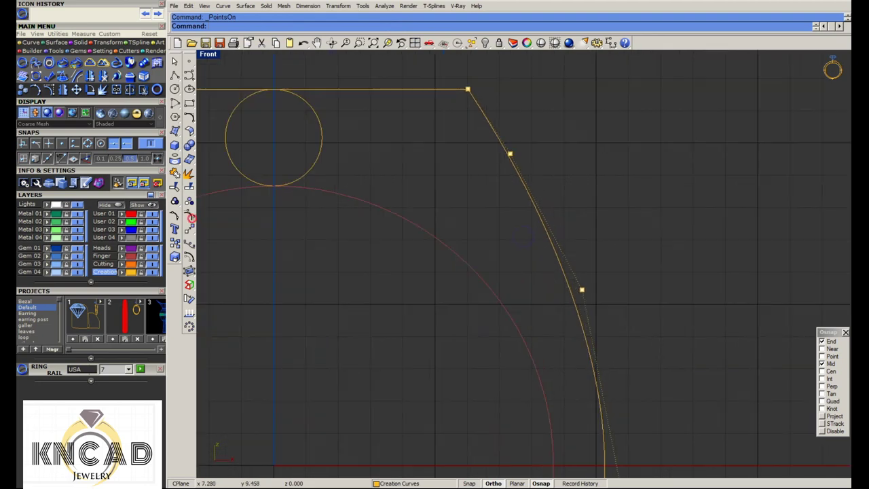
click(581, 290)
click(643, 297)
scroll(601, 170, down, 2)
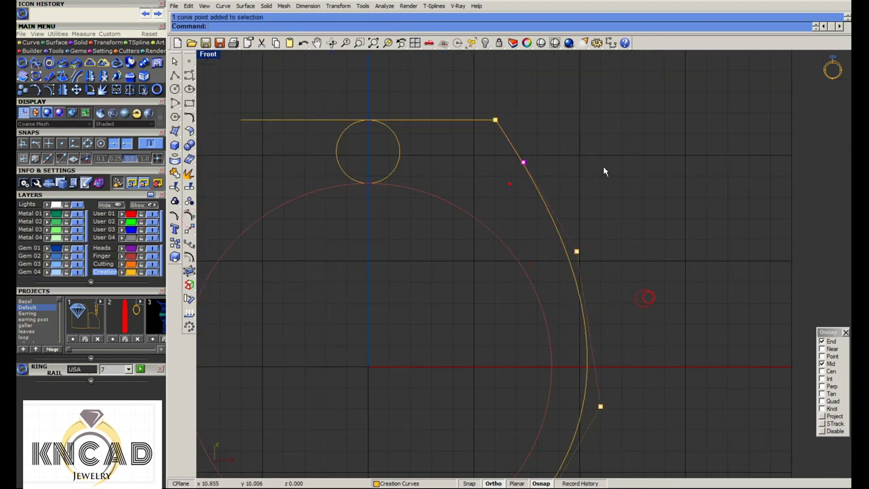
Move the lower-right control point outward so the curve wraps around the finger circle
click(617, 178)
scroll(617, 178, down, 2)
scroll(594, 279, up, 1)
click(601, 341)
right_click(602, 343)
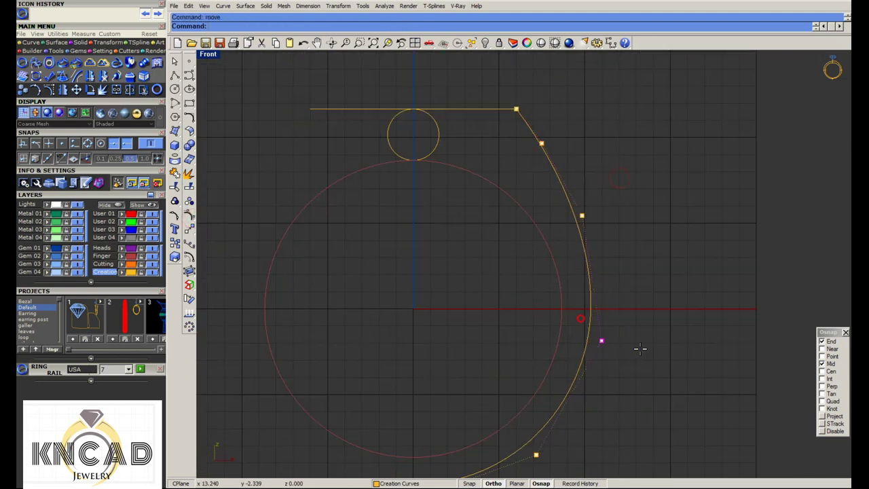
click(602, 341)
click(640, 348)
scroll(641, 349, down, 1)
scroll(641, 349, down, 1)
text(scale1d)
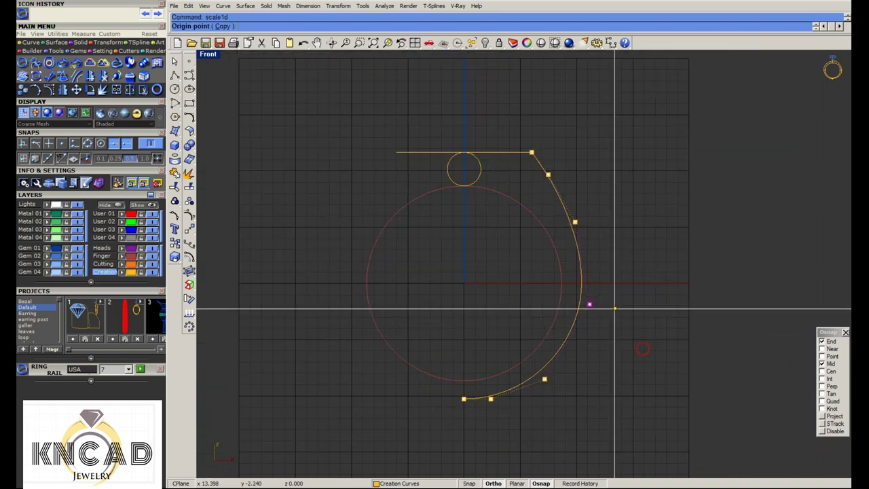
scroll(651, 295, up, 3)
scroll(650, 297, down, 3)
scroll(510, 283, up, 3)
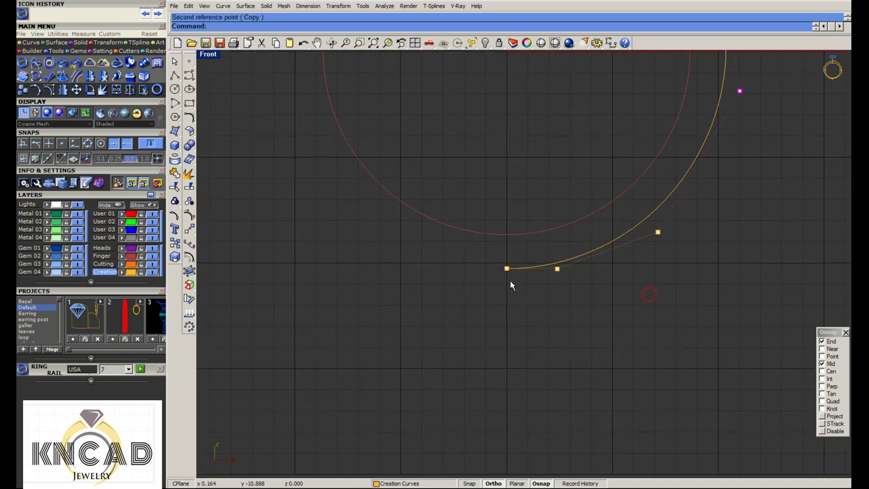
Measure an aligned distance on the profile, then select the profile arc
right_click(523, 266)
click(506, 237)
click(506, 268)
scroll(421, 339, down, 3)
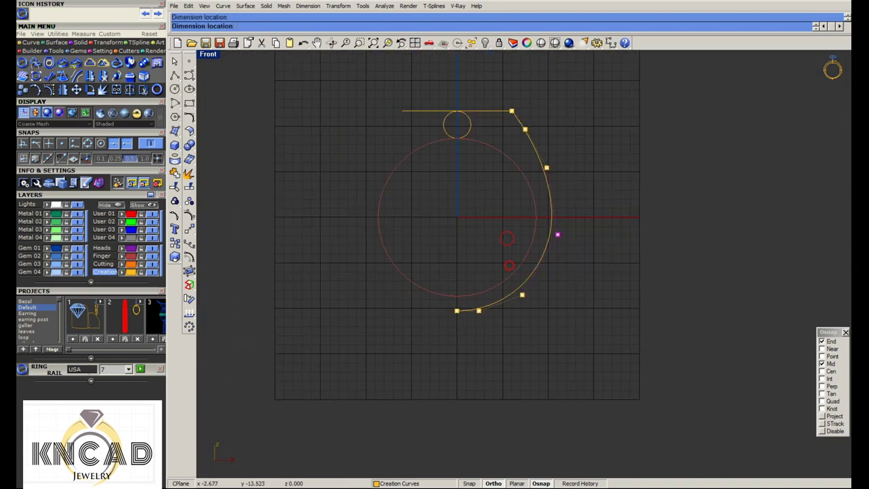
right_drag(556, 159, 526, 187)
click(525, 188)
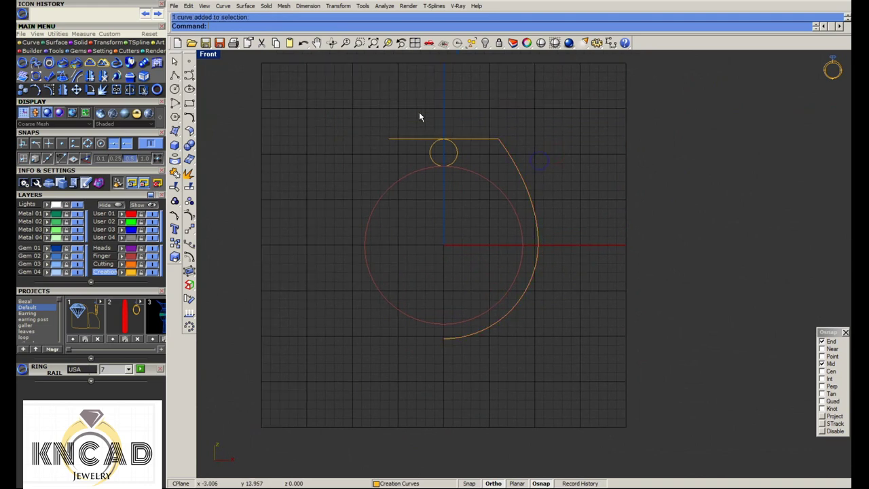
Hide the small 3-unit helper circle and save the model as signet ring.3dm
text(hide)
key(Return)
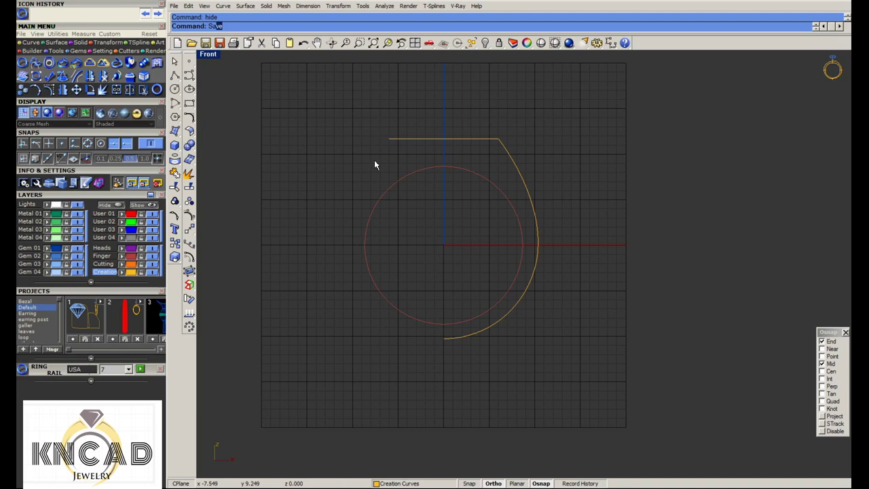
key(ctrl+s)
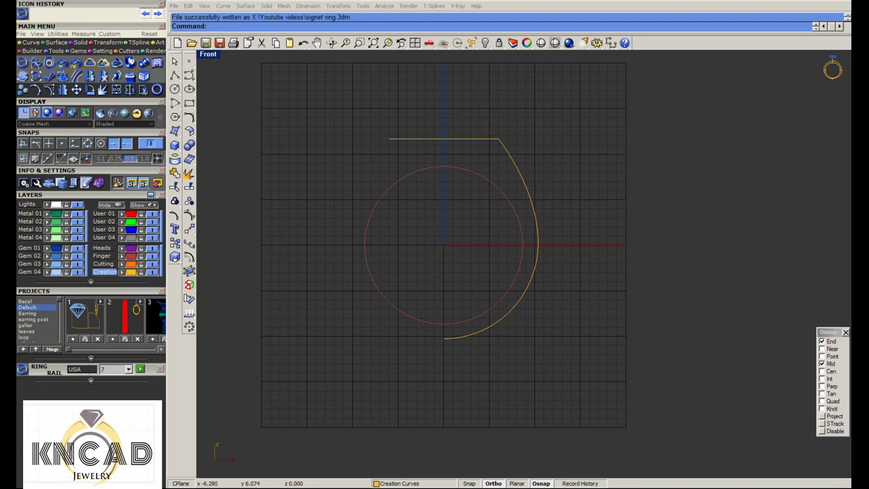
click(512, 169)
scroll(462, 178, up, 2)
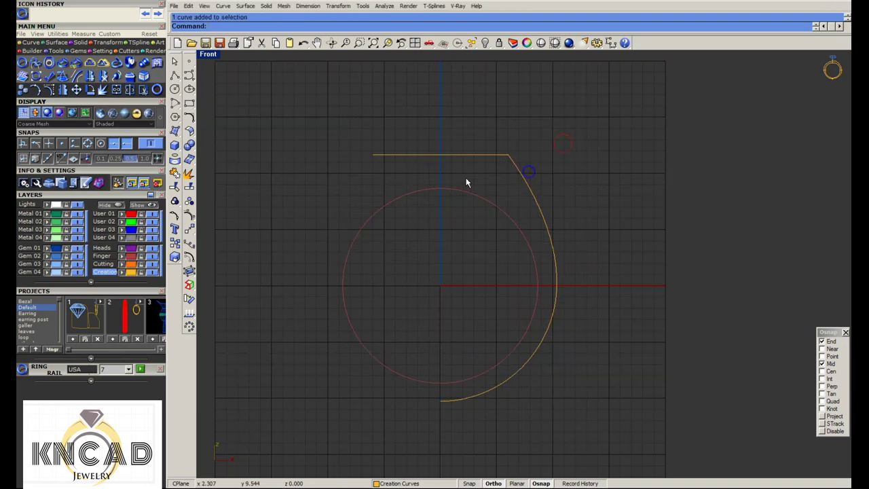
scroll(456, 182, up, 1)
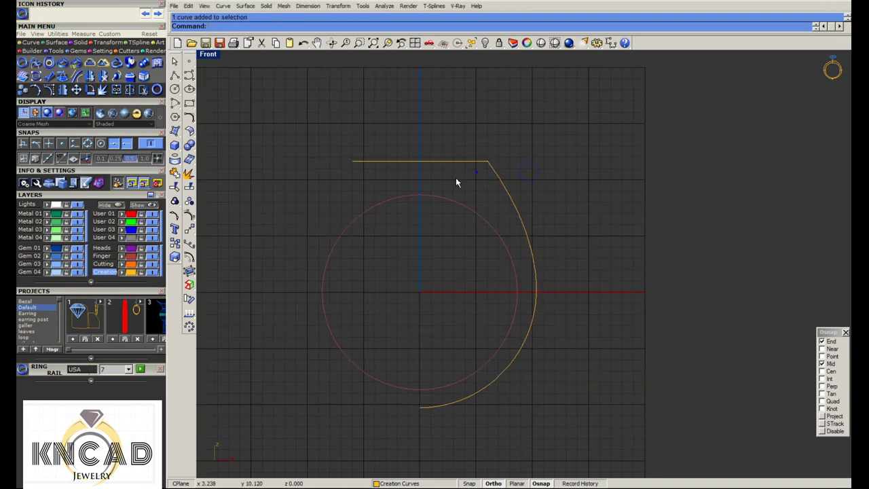
Snap the sloped line's end point onto the end of the top line
click(175, 131)
click(723, 488)
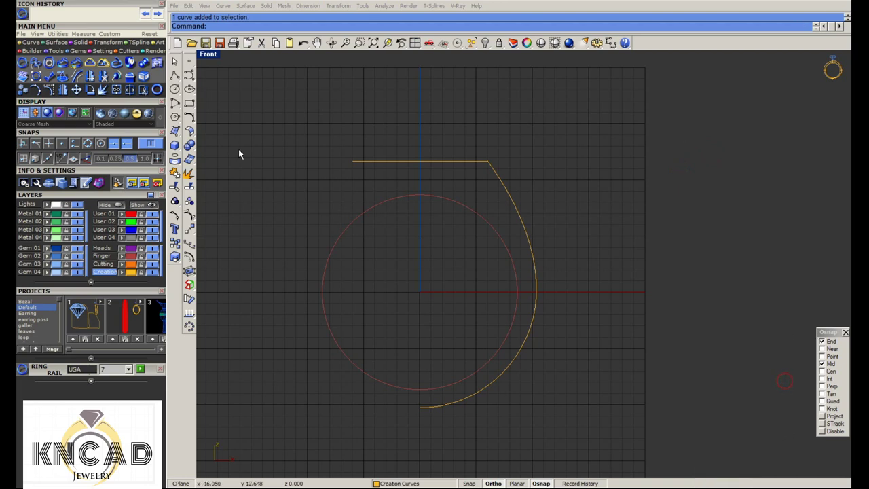
click(175, 129)
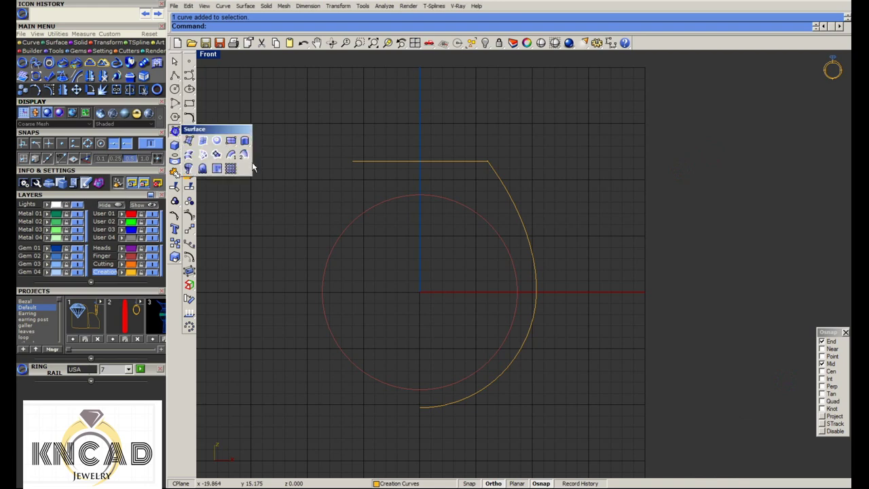
click(311, 137)
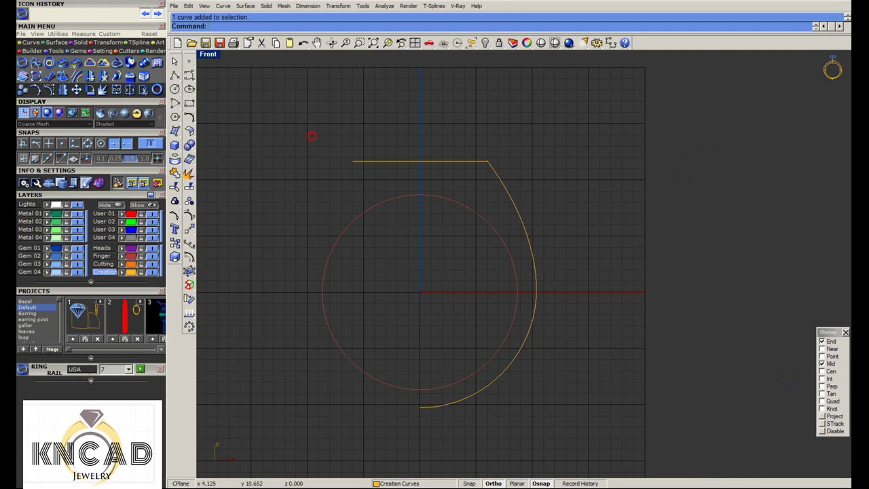
click(540, 172)
scroll(472, 209, up, 5)
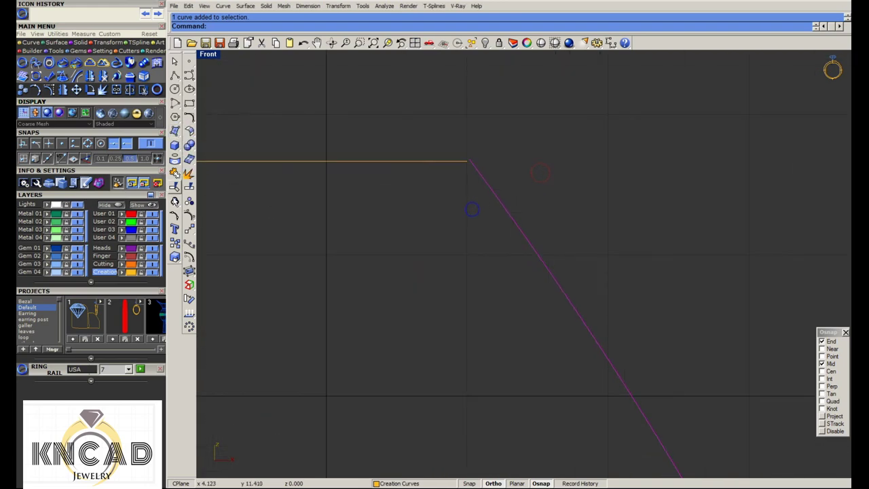
click(189, 216)
click(462, 168)
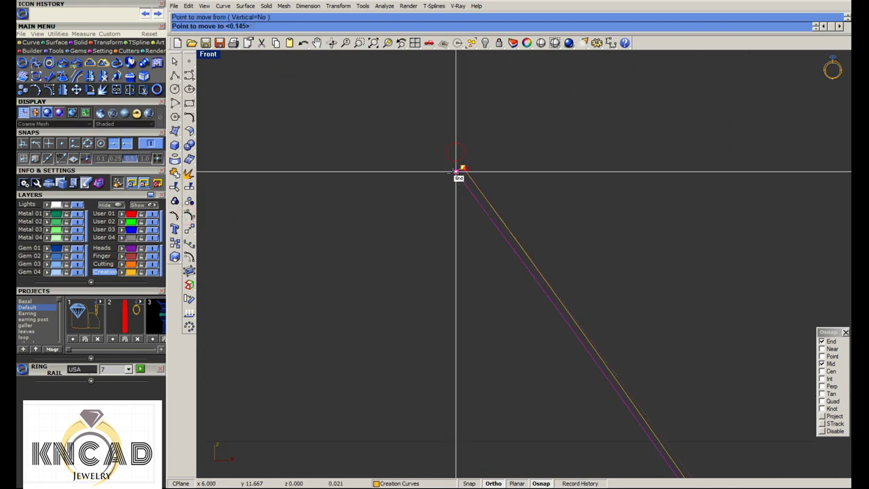
click(532, 193)
Sweep the profile curves into the rounded, flat-topped ring body surface
click(582, 241)
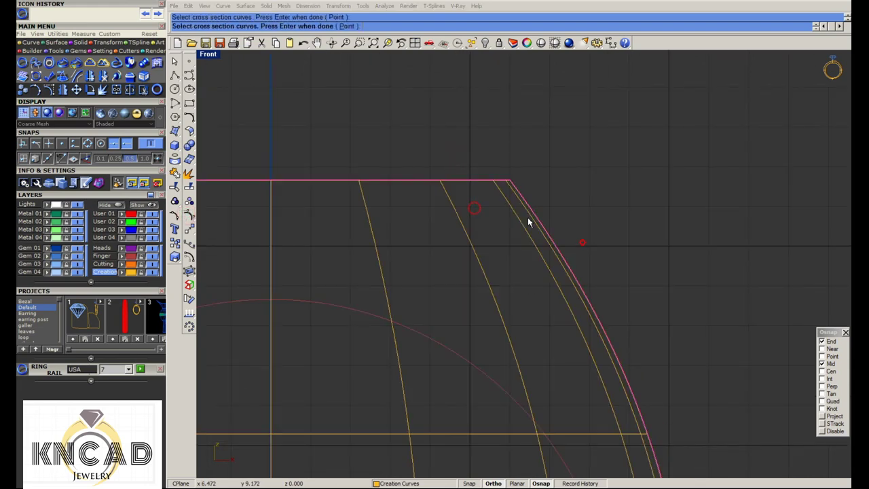
key(Return)
click(646, 220)
scroll(242, 118, up, 3)
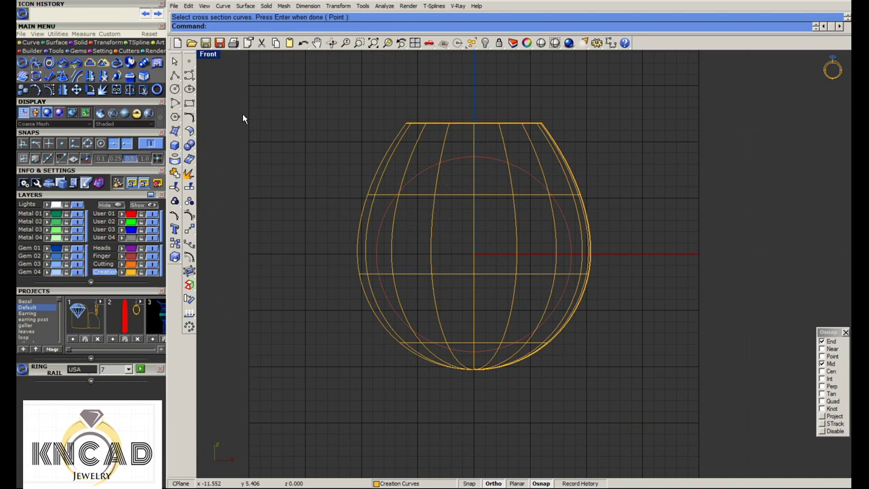
Restore the four views, select the ring body and maximize the Right view
double_click(208, 54)
scroll(682, 194, up, 3)
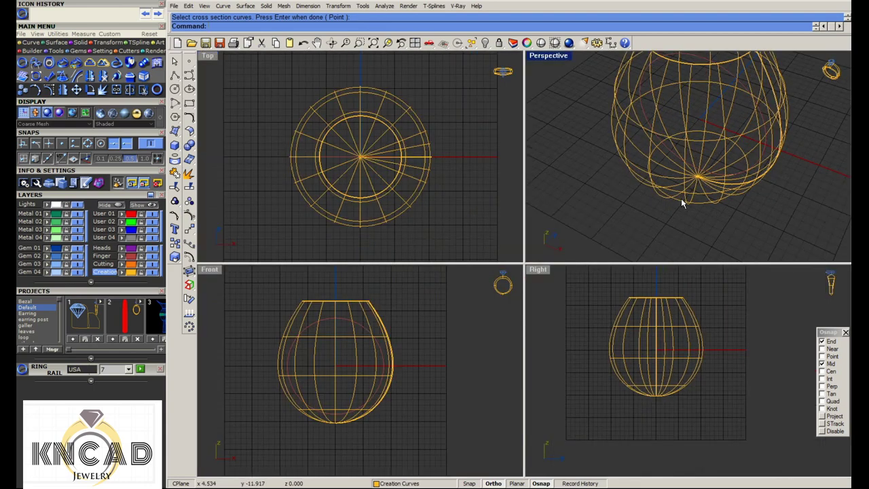
click(682, 196)
double_click(540, 274)
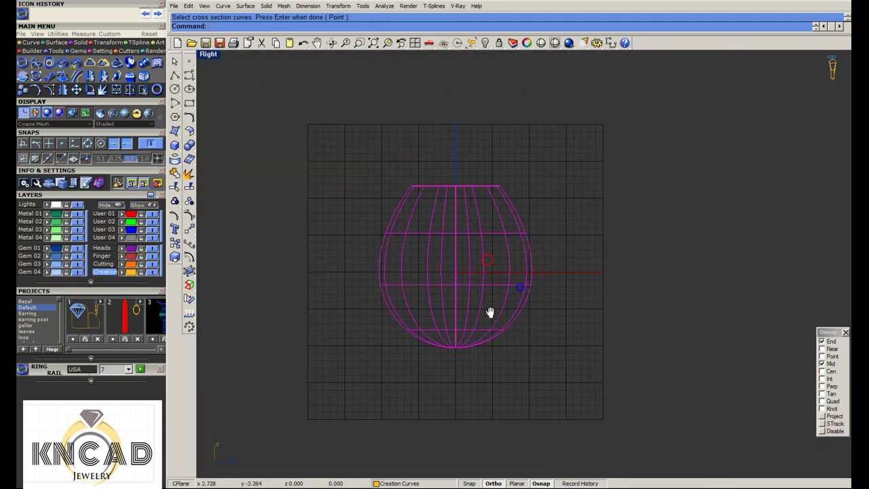
Put a BoundingBox control cage in world coordinates around the ring body
click(189, 271)
click(258, 26)
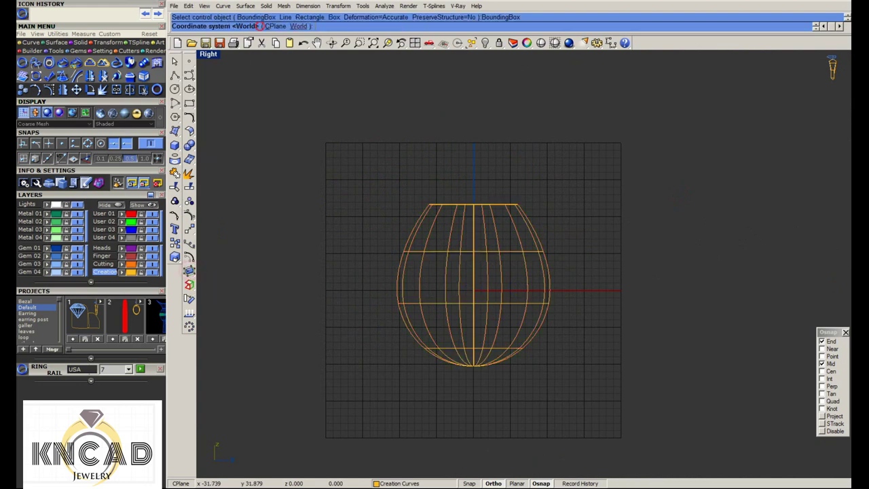
click(304, 26)
click(341, 26)
key(Return)
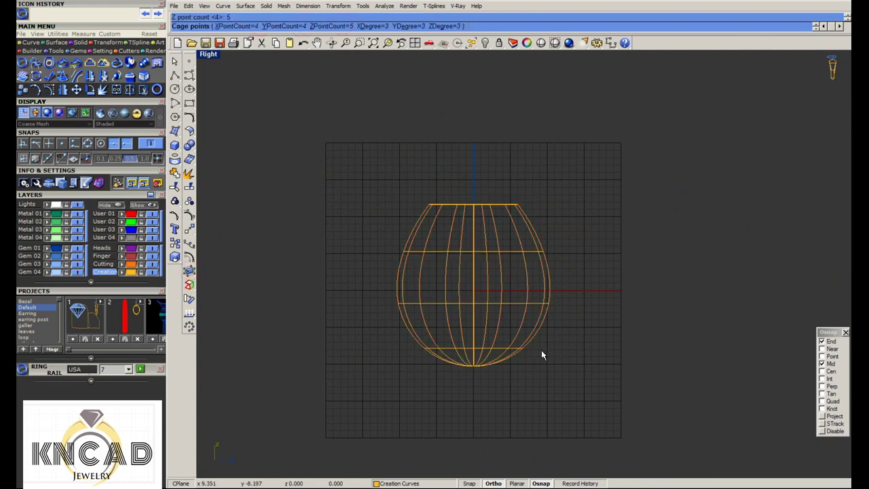
key(Return)
Scale1D the bottom and middle cage points inward
key(Return)
click(604, 305)
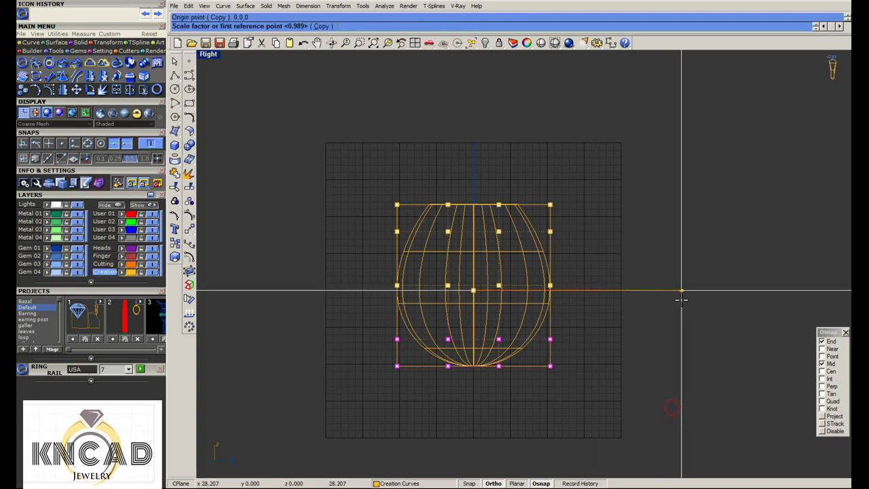
click(681, 299)
click(654, 310)
key(Return)
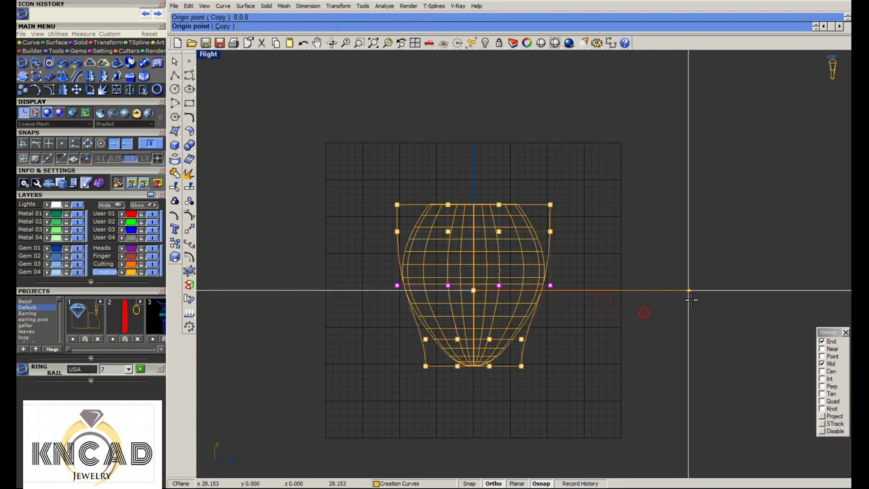
click(690, 291)
click(608, 290)
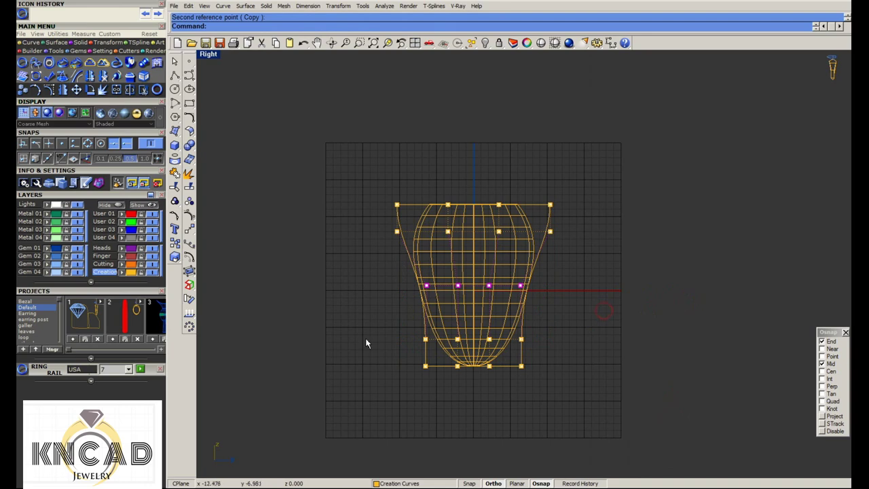
drag(365, 343, 629, 392)
key(Return)
click(646, 291)
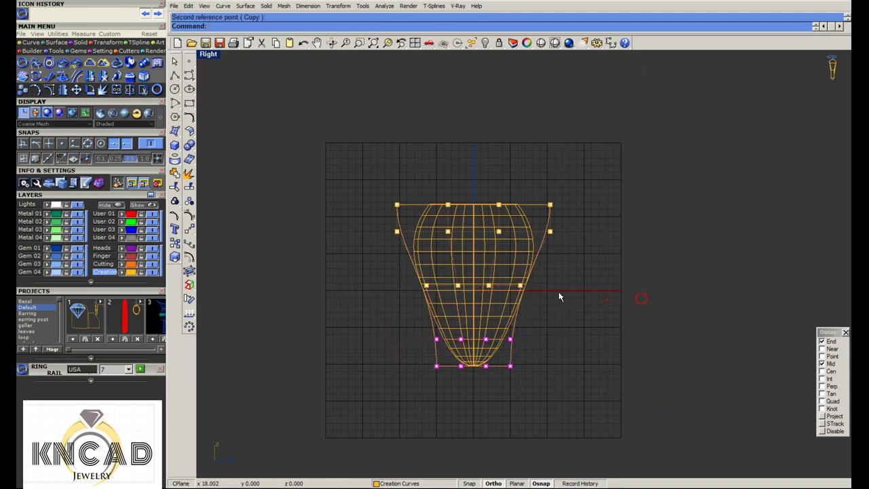
Narrow the next cage rows inward with one-direction scaling
drag(378, 237, 564, 223)
key(Return)
click(473, 290)
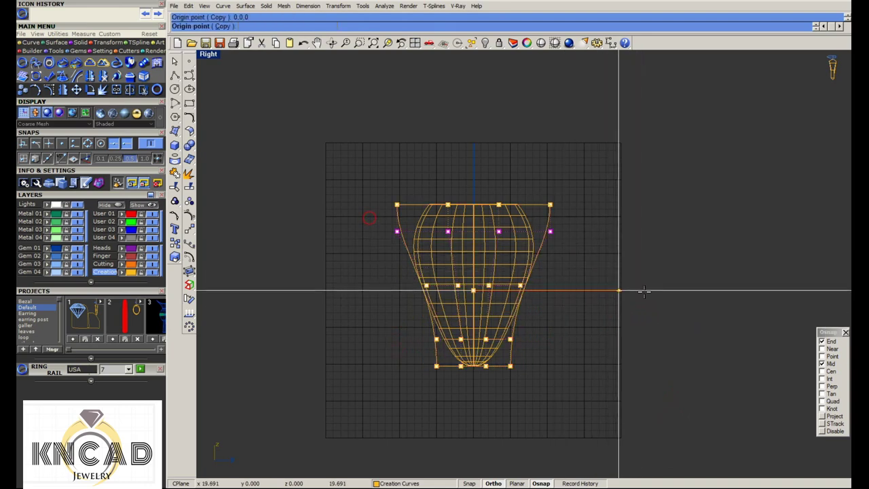
click(652, 290)
click(619, 299)
drag(407, 302, 536, 271)
key(Return)
click(473, 291)
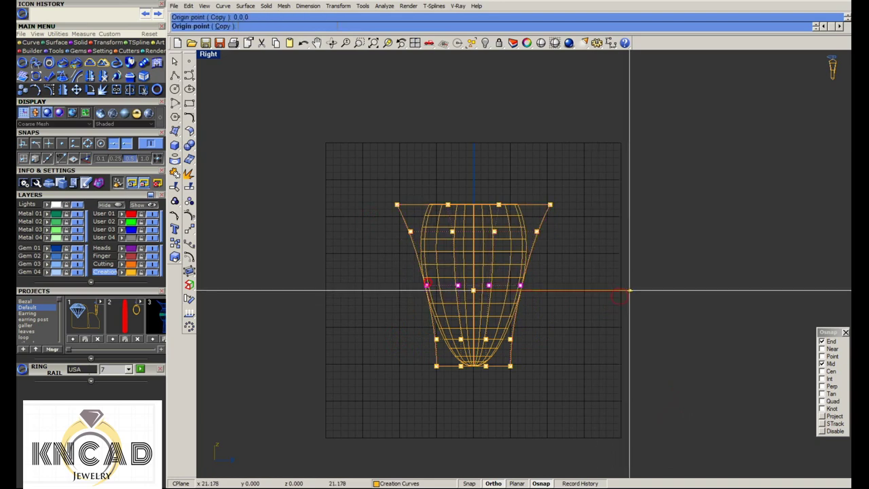
click(626, 291)
click(662, 303)
Pull the bottom cage row inward, then delete the control cage
drag(423, 323, 579, 358)
key(Return)
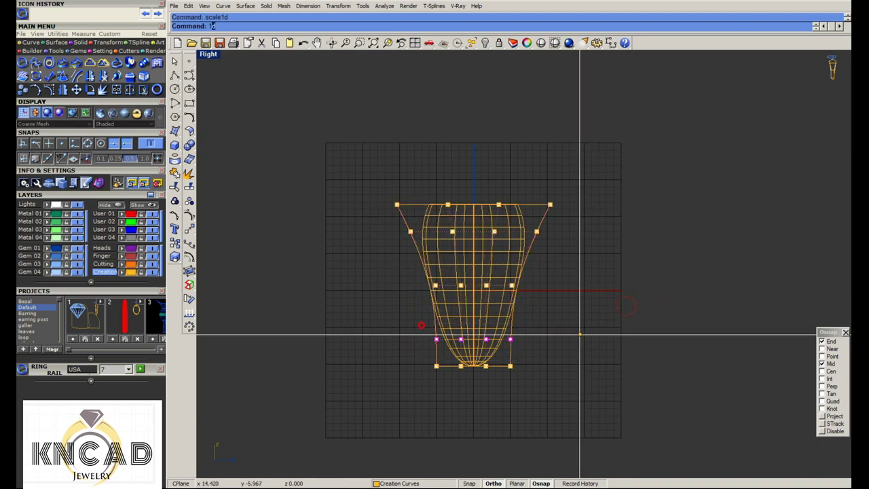
click(474, 291)
click(645, 291)
click(604, 302)
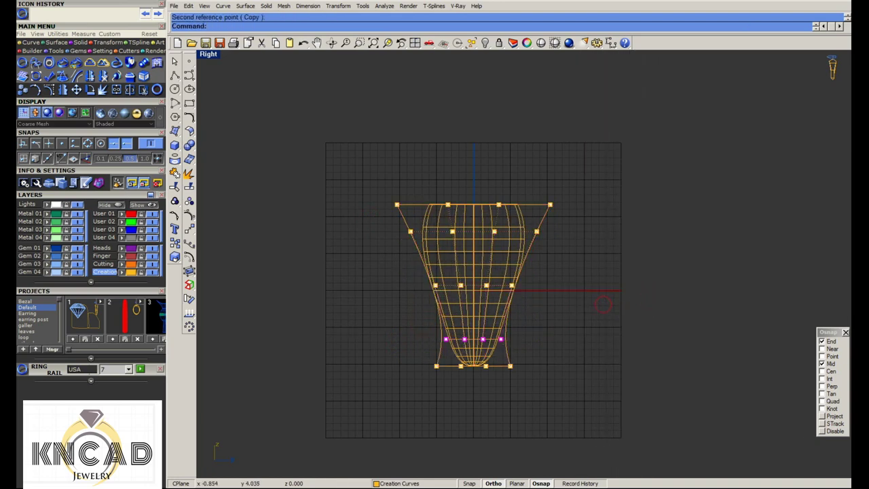
key(Escape)
key(Delete)
Draw the finger-hole circle centred at the origin in the Front view
double_click(208, 54)
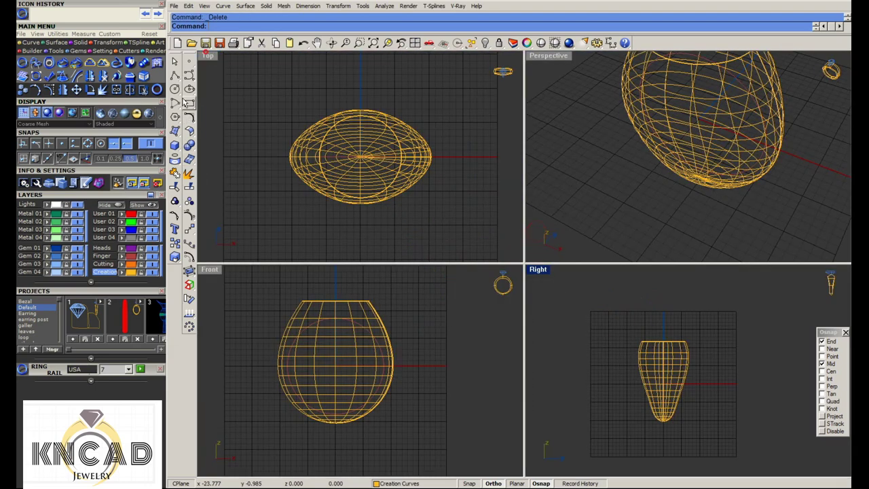
click(174, 88)
click(336, 367)
scroll(312, 349, up, 3)
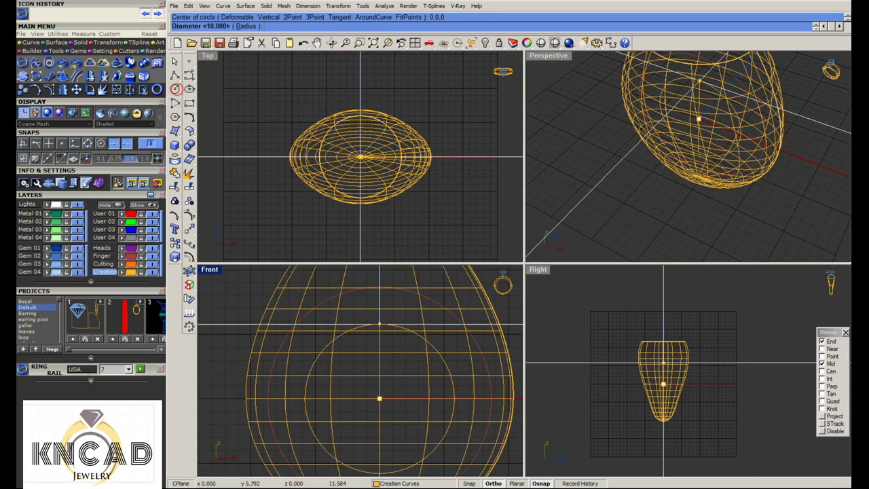
scroll(383, 303, up, 2)
click(384, 303)
Trim away the inner body piece, using the circle as the cutting edge
text(trim)
key(Return)
click(381, 309)
key(Return)
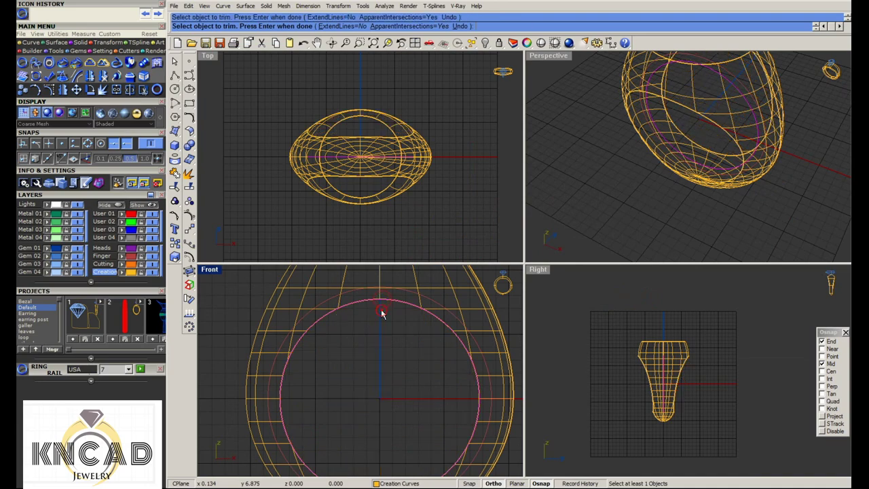
scroll(673, 400, up, 3)
double_click(537, 269)
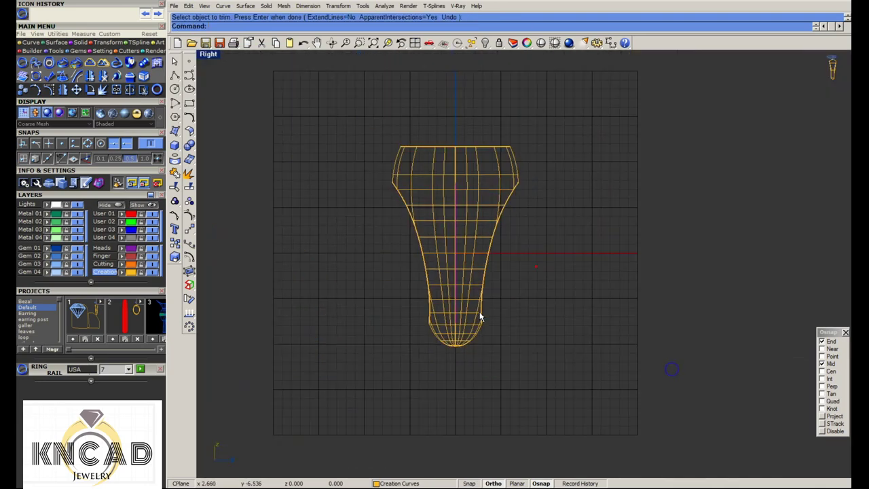
click(483, 277)
key(Return)
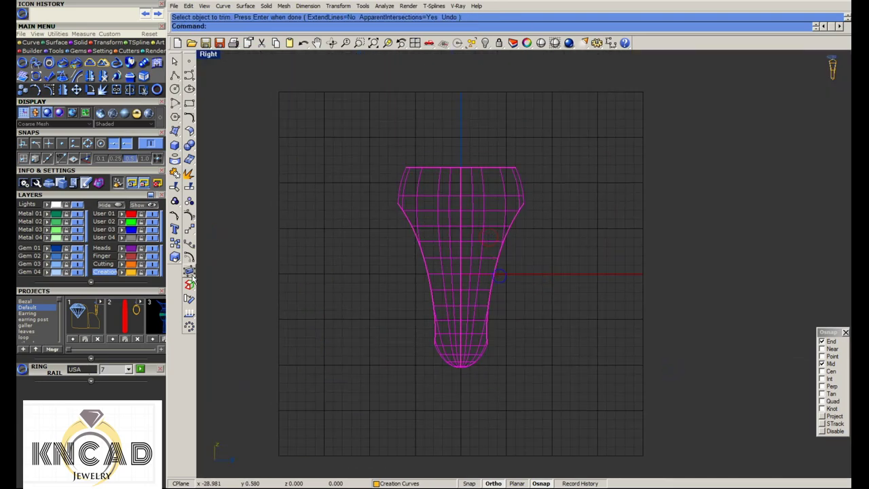
Cage the ring body and scale its bottom cage rows inward in one direction
key(Return)
click(189, 271)
click(268, 26)
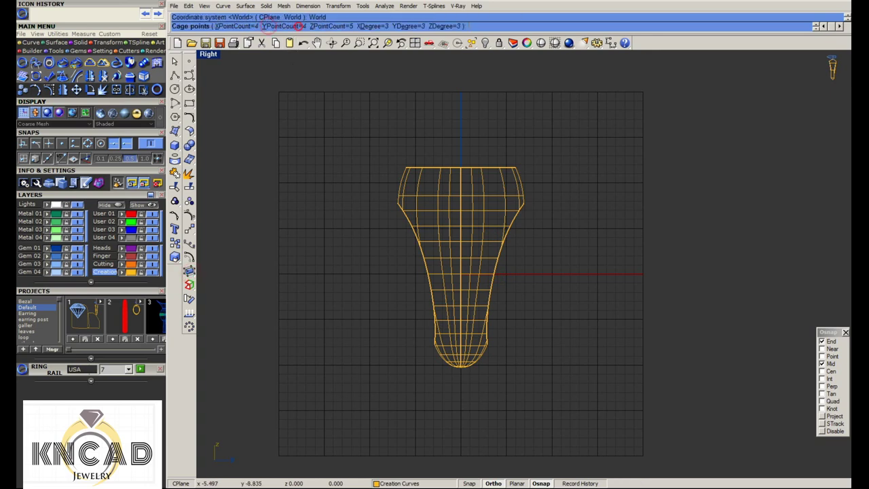
key(Return)
drag(362, 324, 556, 387)
click(665, 275)
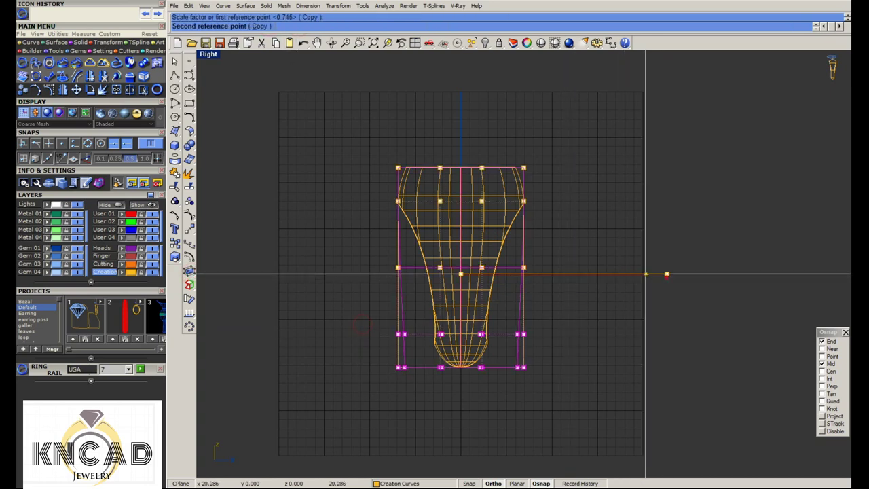
click(618, 283)
scroll(533, 282, up, 1)
key(Return)
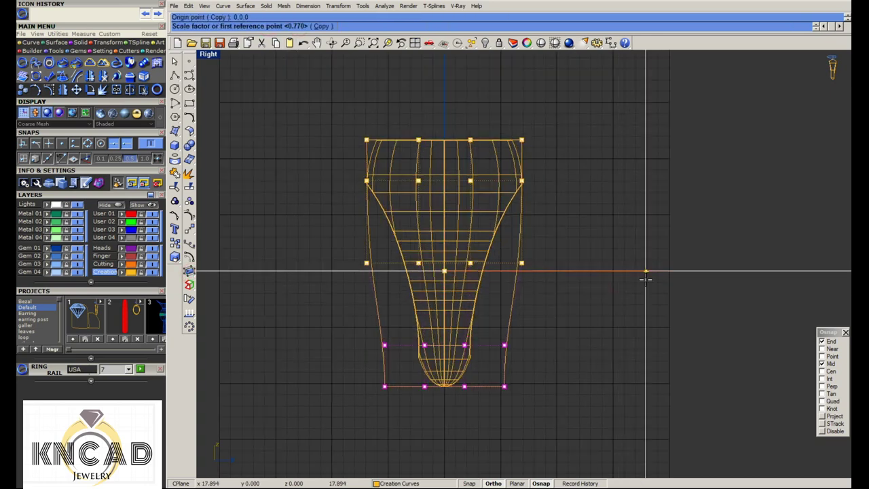
click(645, 272)
click(622, 280)
Scale the middle row of cage points inward in one direction
drag(338, 249, 590, 268)
key(Return)
click(640, 271)
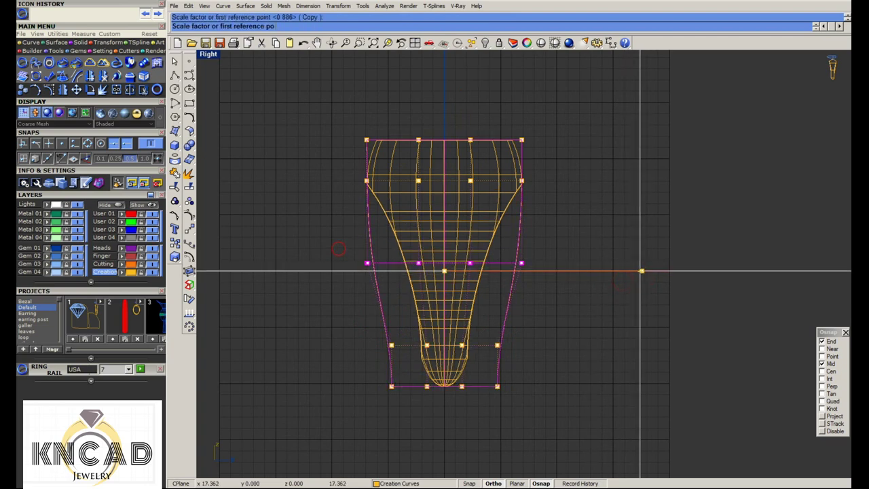
click(615, 274)
Hide the cage points, delete the editing cage and return to four views
key(Escape)
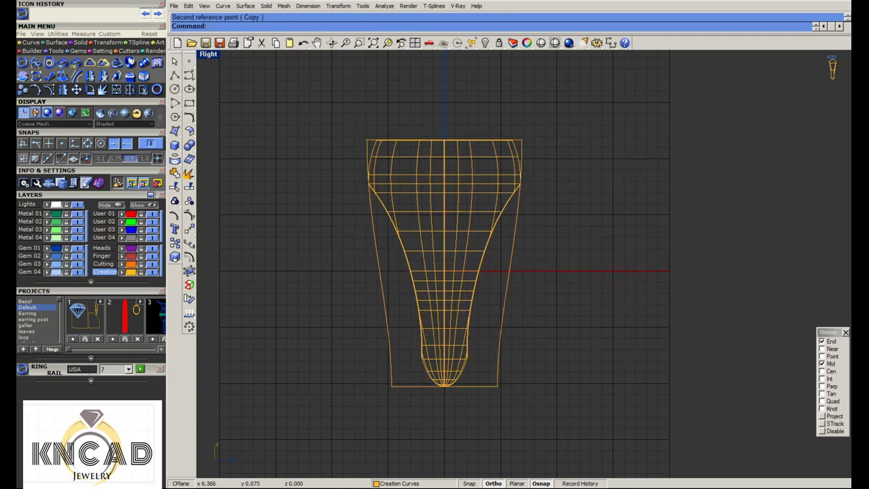
click(507, 279)
key(Delete)
double_click(207, 53)
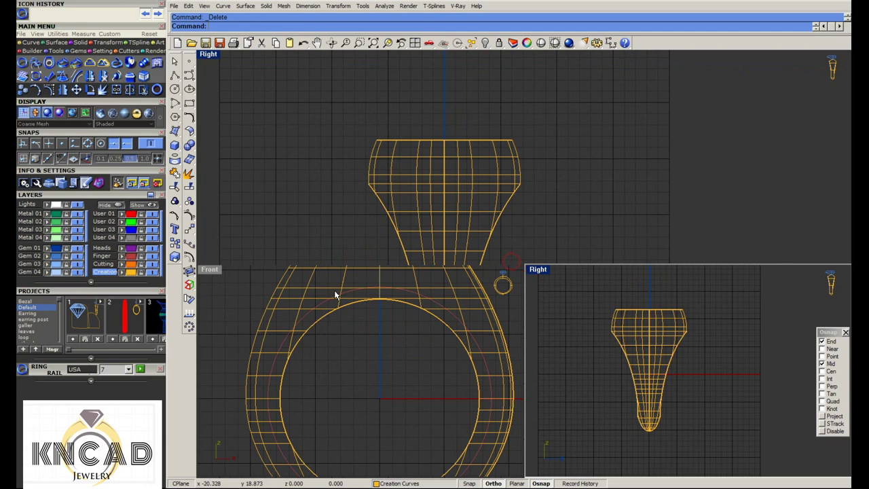
Select the ring and head and try capping the ring's openings
click(438, 321)
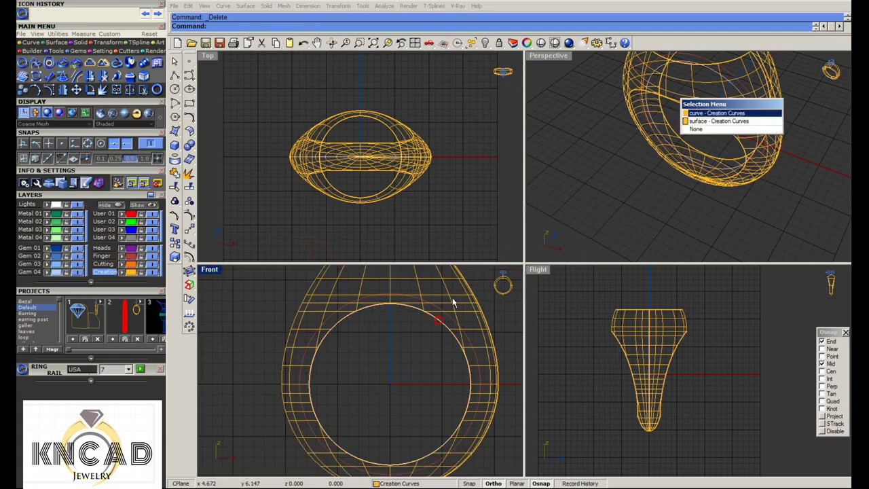
double_click(553, 57)
text(p)
key(Return)
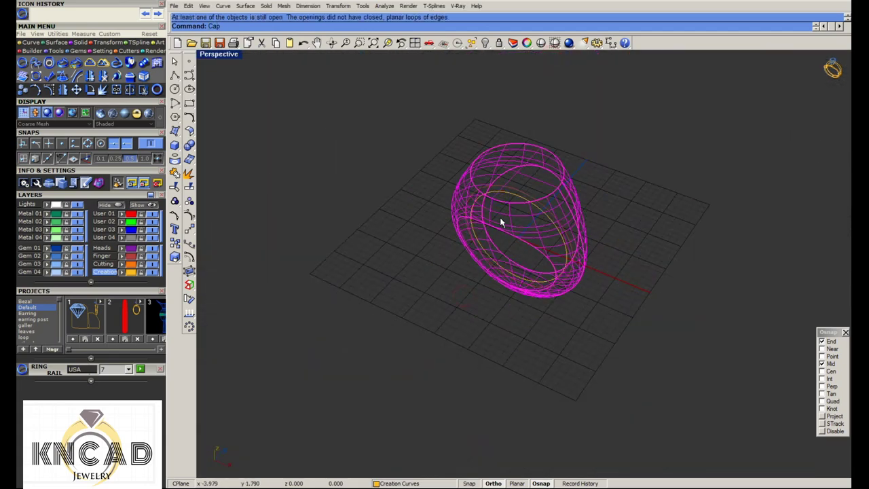
Switch the Perspective view to Rendered and select every object
double_click(218, 54)
click(554, 43)
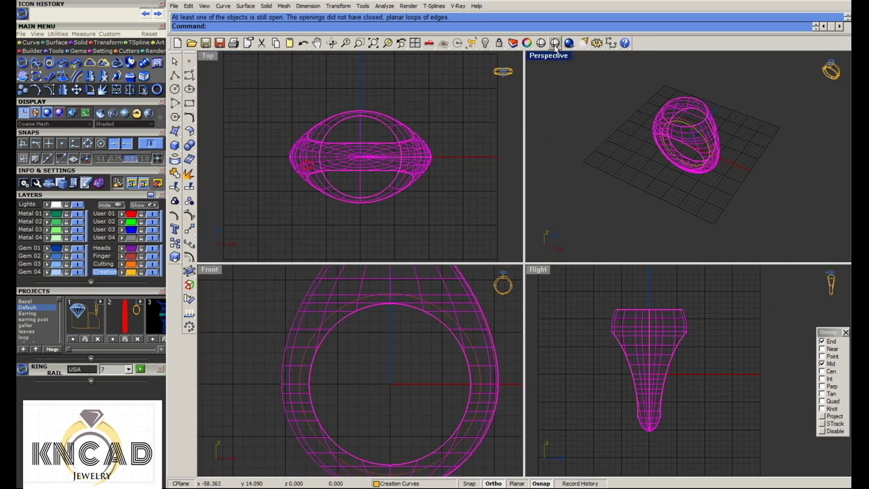
mouse_move(651, 109)
right_down()
mouse_move(726, 101)
mouse_move(712, 95)
right_up()
key(Escape)
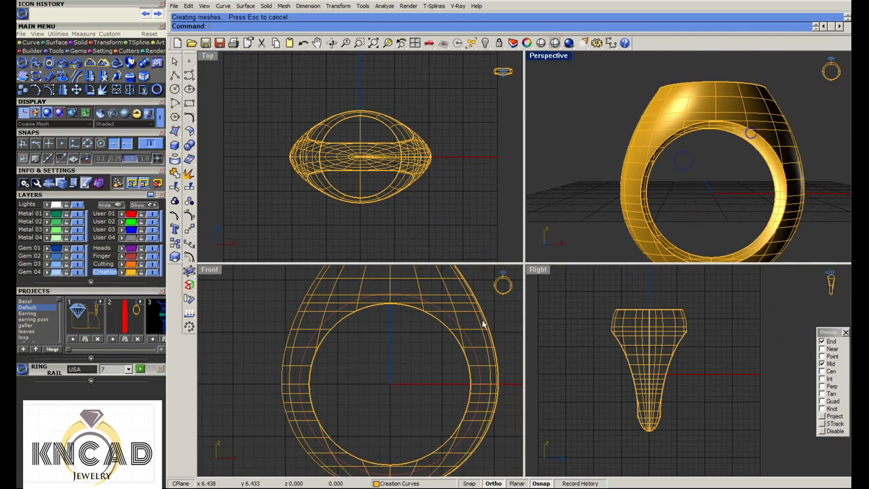
scroll(367, 345, down, 2)
scroll(392, 299, up, 3)
click(378, 293)
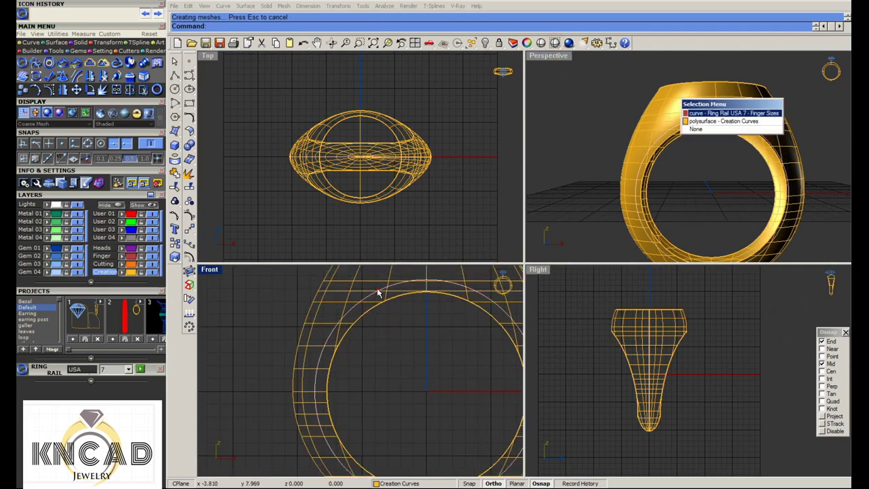
key(Escape)
key(ctrl+a)
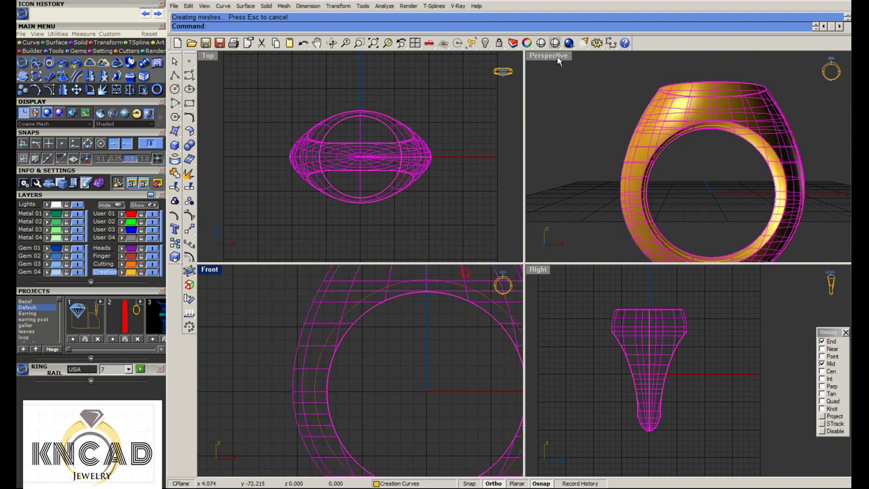
Delete the ring's flat top face in the maximized Perspective view
double_click(553, 56)
right_drag(545, 170, 545, 227)
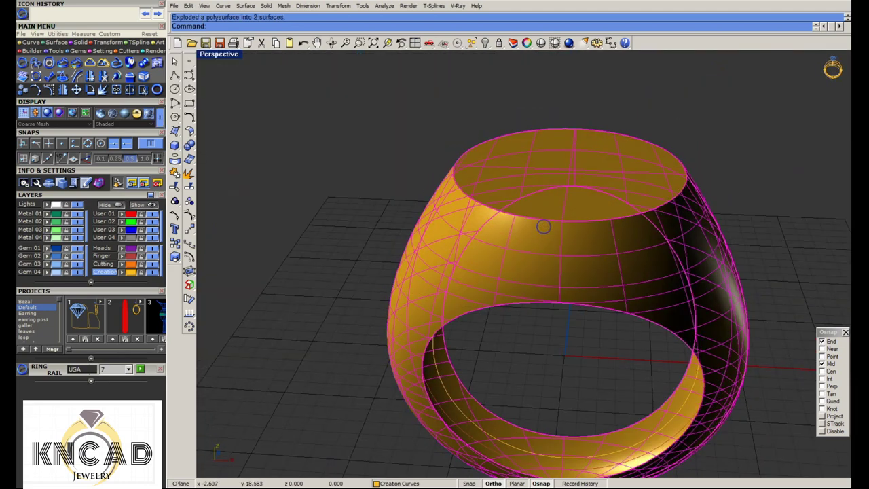
click(549, 202)
key(Delete)
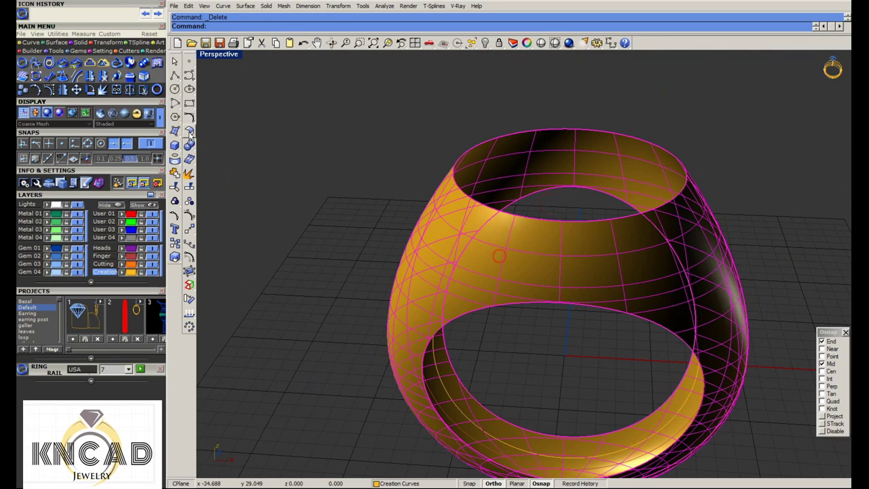
click(190, 133)
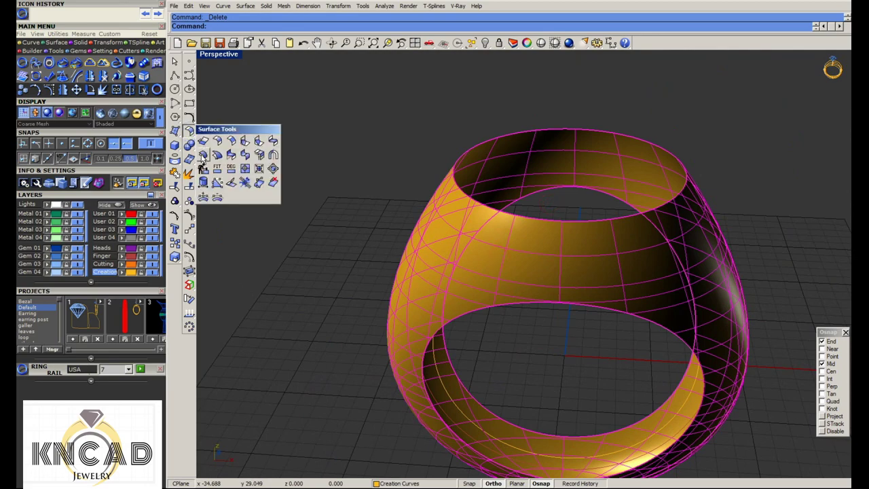
Offset the ring surface after checking the offset direction
click(203, 155)
right_drag(570, 258, 525, 286)
text(s)
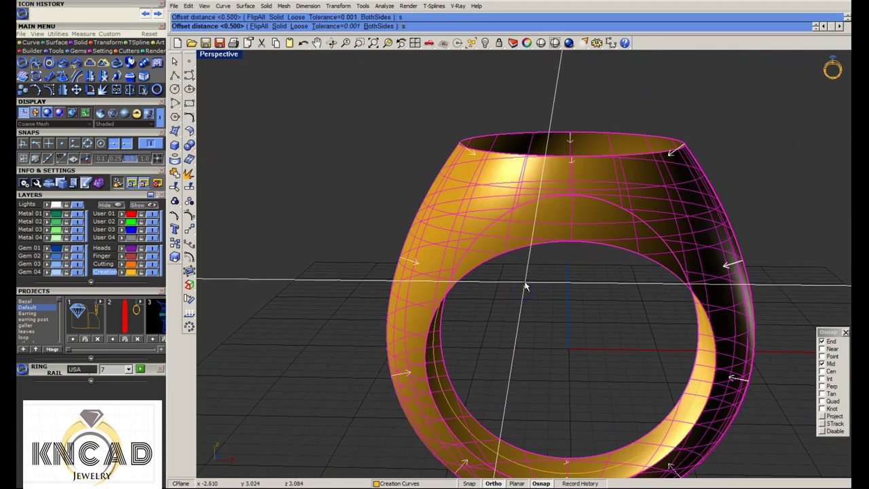
key(Return)
Extend the ring's top edge upward
click(189, 131)
click(203, 141)
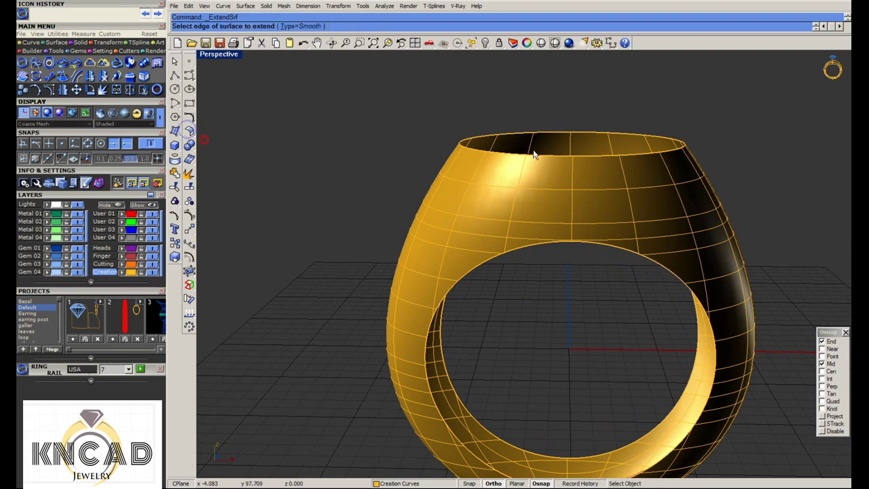
click(522, 151)
key(Return)
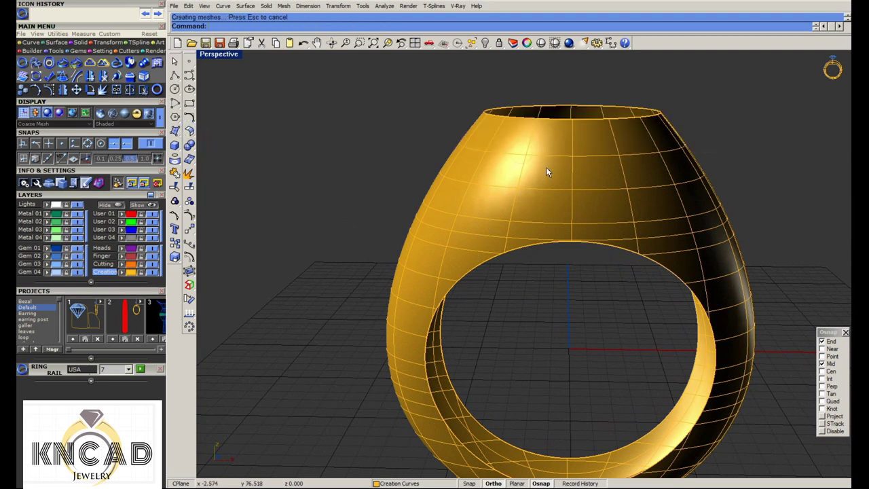
click(547, 170)
Offset the ring surface 0.5 inward into a thickened solid shell
click(190, 131)
click(202, 153)
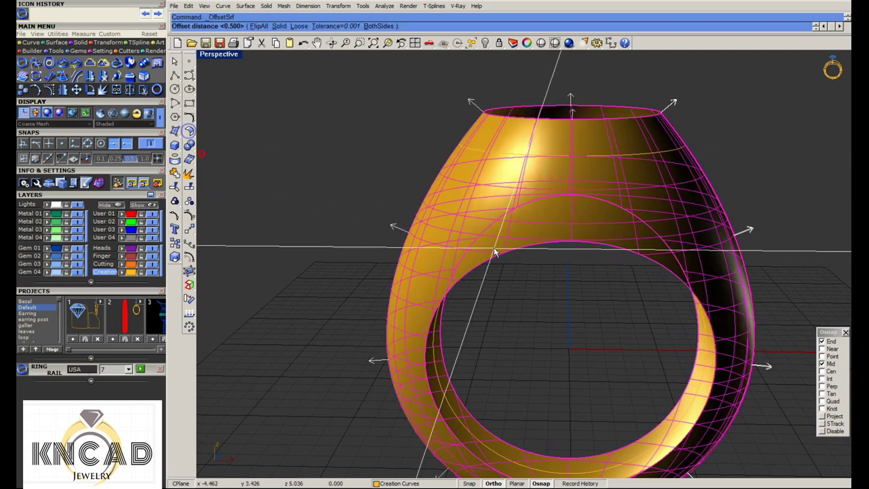
key(Return)
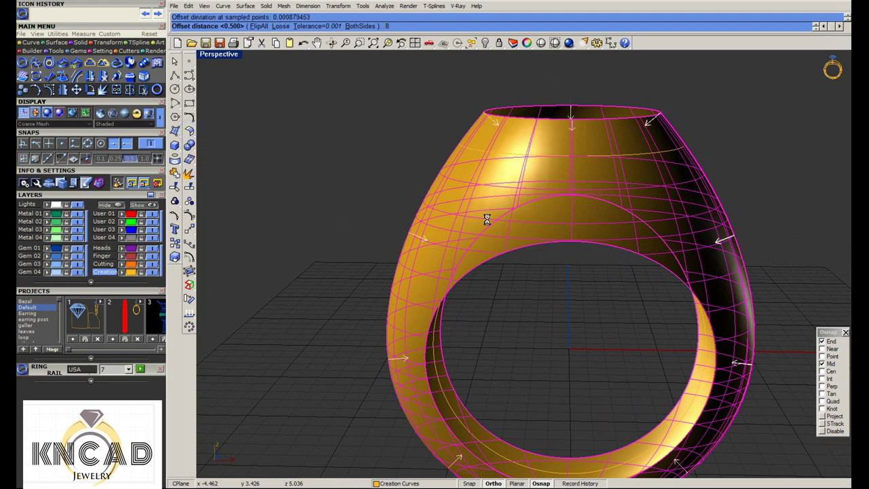
key(Escape)
scroll(485, 219, down, 4)
Attempt a wire cut on the ring in the maximized Front view
double_click(226, 59)
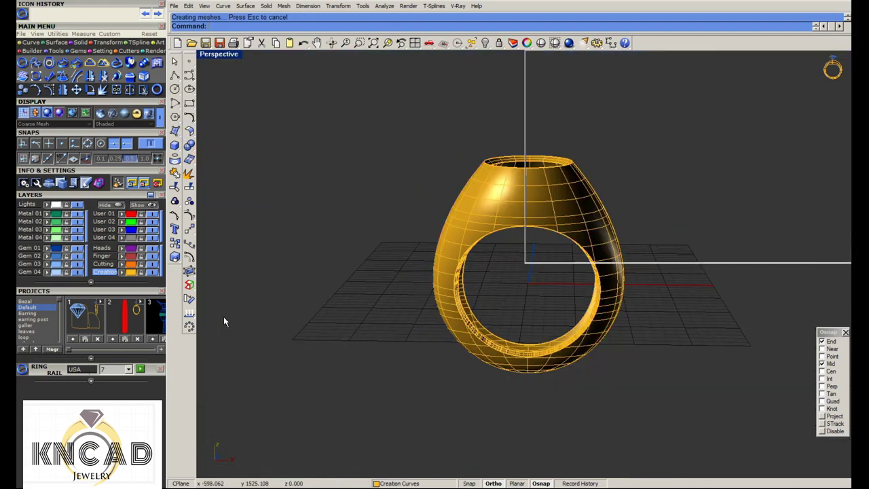
double_click(213, 271)
scroll(473, 176, up, 2)
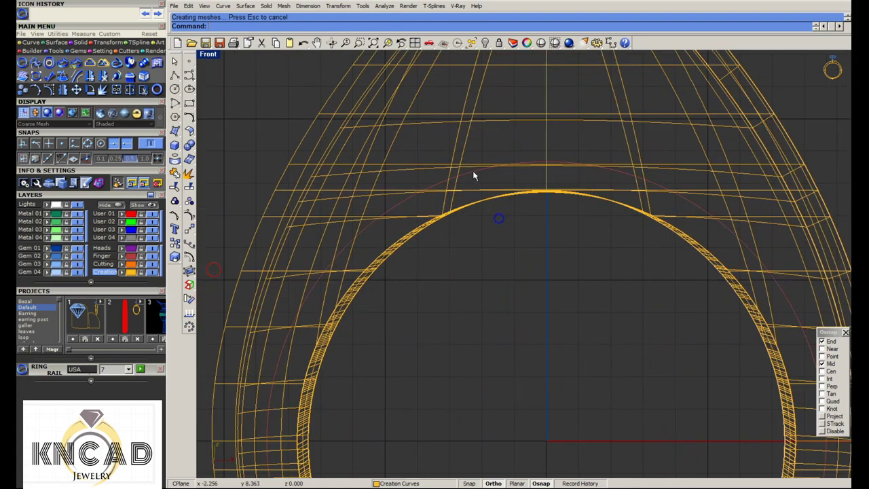
text(W)
key(Return)
click(476, 199)
scroll(475, 199, down, 3)
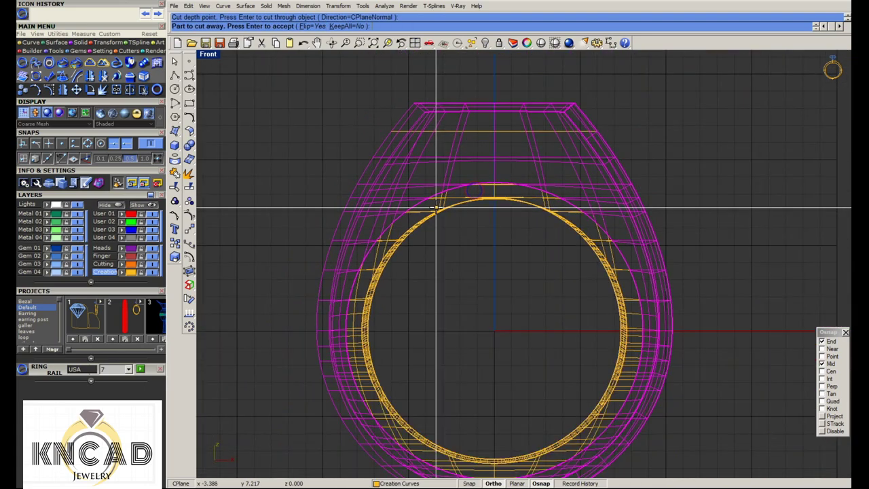
key(Return)
key(Return)
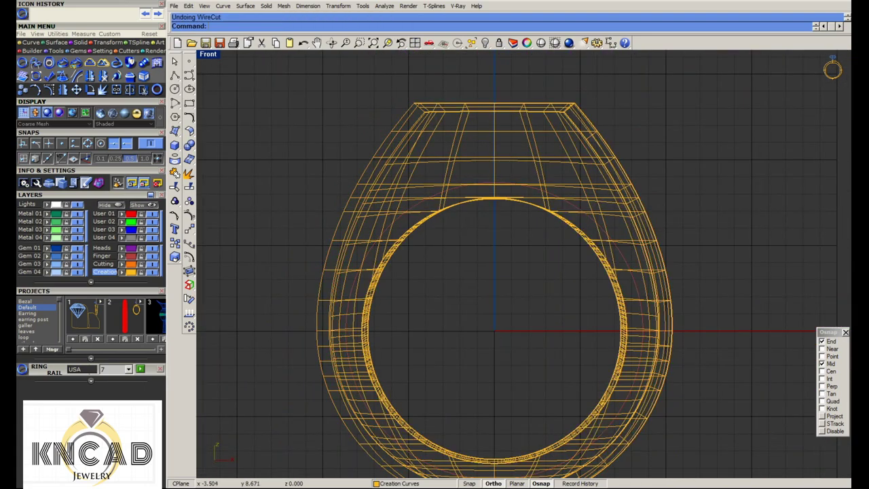
Undo the wire cut, draw a line from the ring centre downward, and mirror it
key(ctrl+z)
click(190, 89)
scroll(426, 343, up, 3)
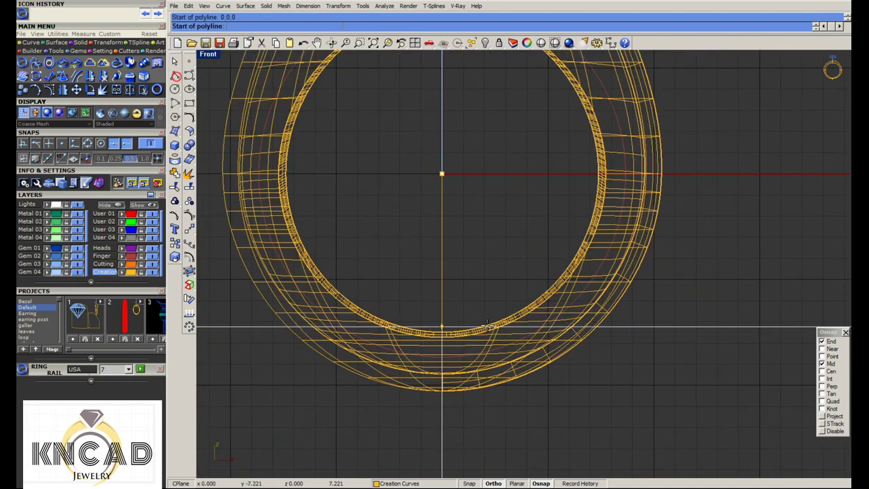
click(442, 174)
click(461, 427)
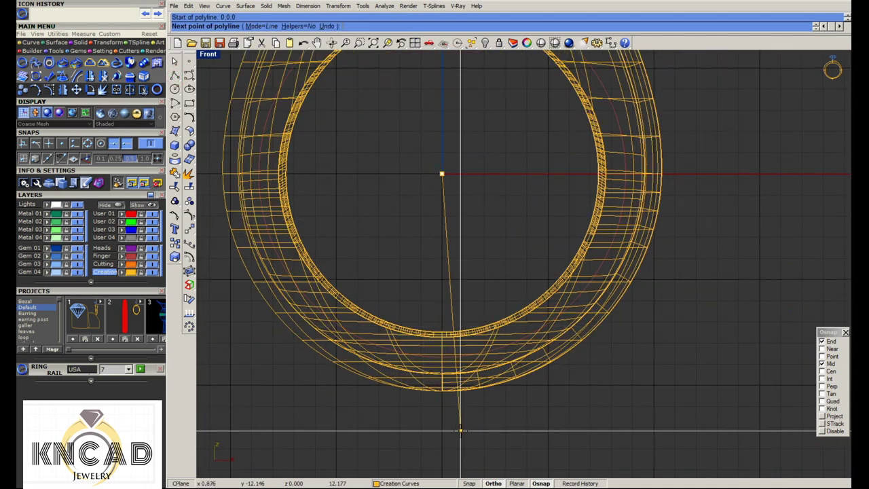
key(Return)
click(442, 452)
click(410, 446)
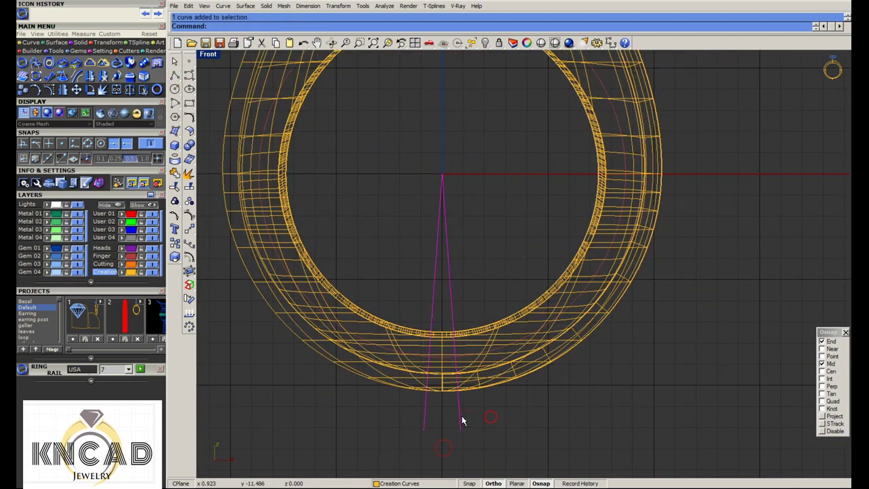
Try to WireCut the ring with the V lines, which fails
text(WireCut)
key(Return)
click(436, 352)
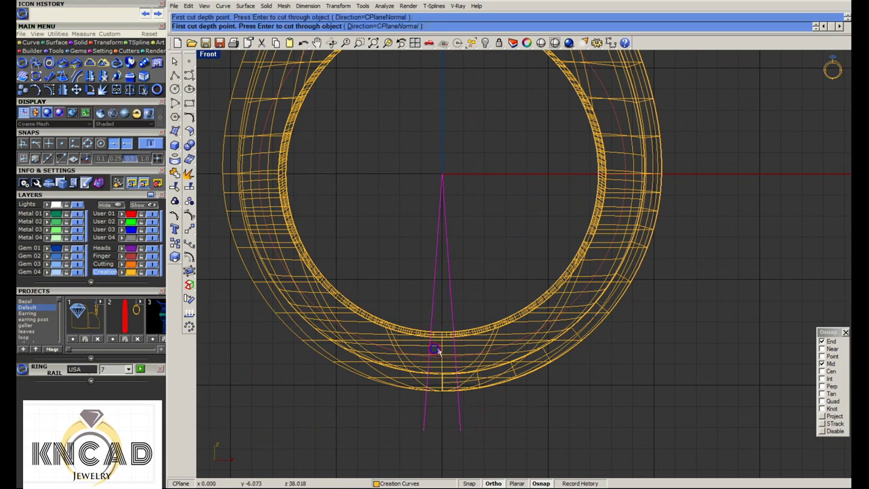
scroll(441, 343, down, 5)
scroll(444, 335, up, 5)
key(Return)
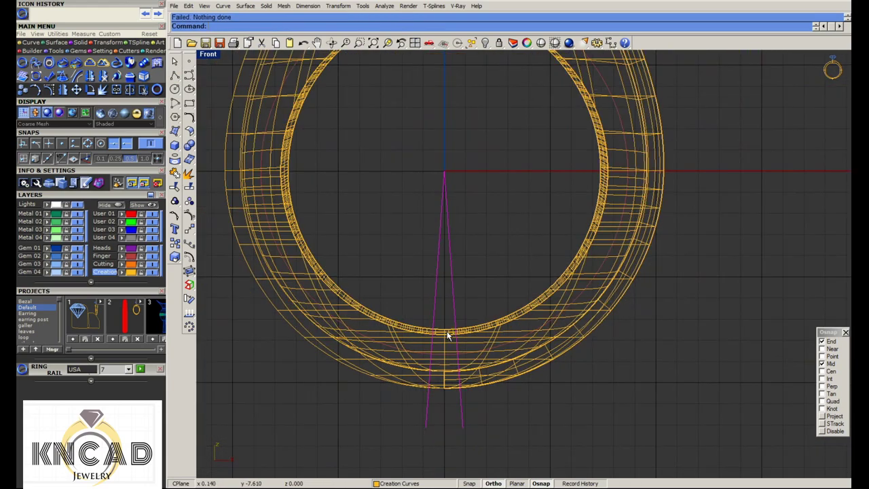
scroll(452, 345, up, 3)
key(Return)
click(450, 344)
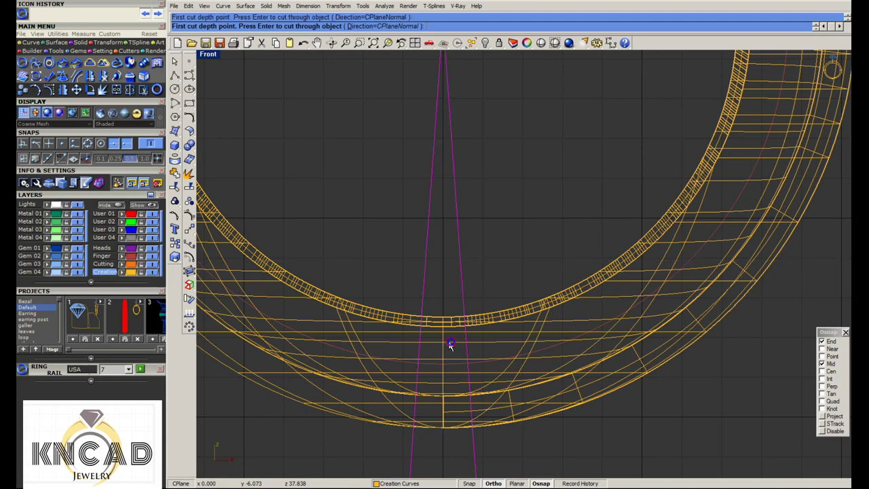
scroll(464, 337, down, 5)
scroll(464, 337, down, 3)
Draw a new line from the ring centre down below the ring
click(189, 75)
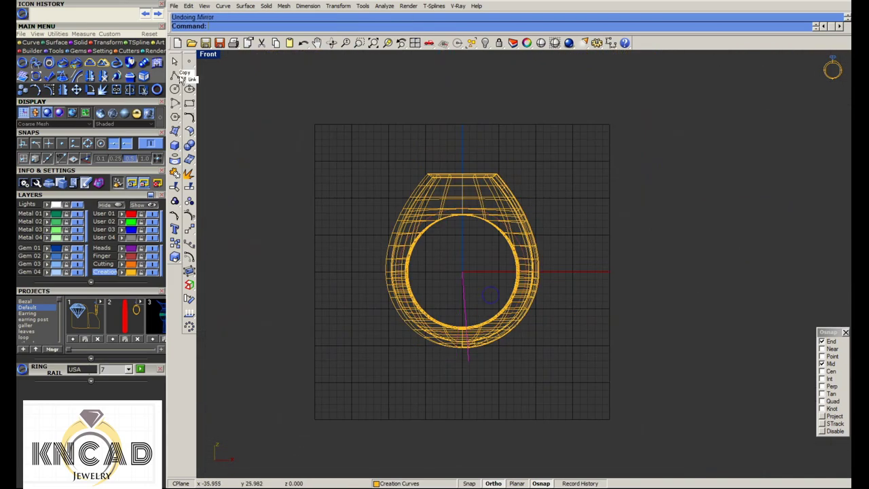
click(463, 272)
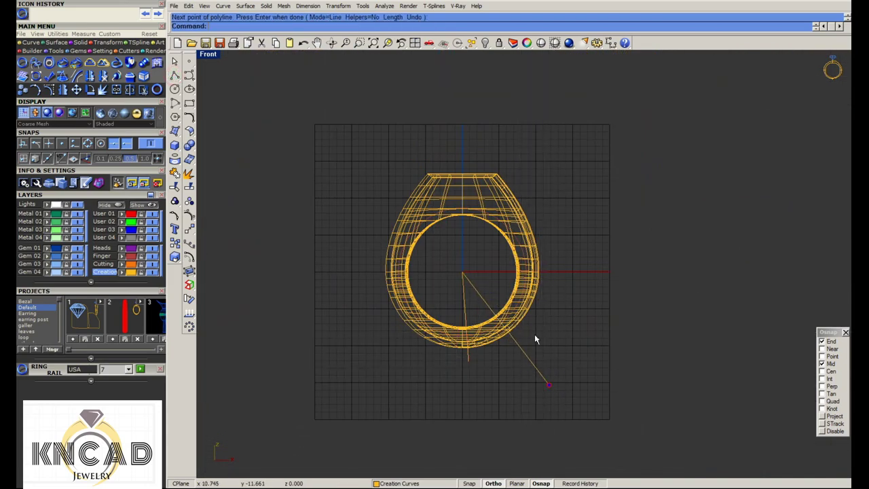
key(Return)
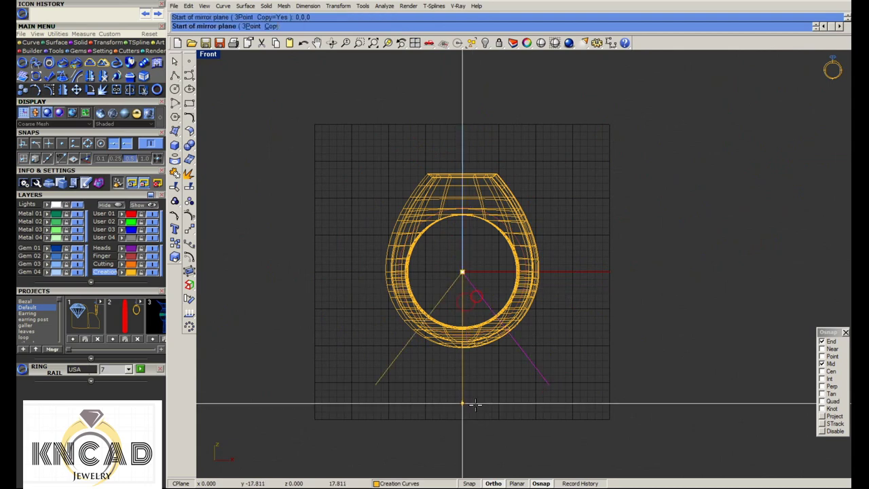
Start a Trim with the V lines as cutting edges, then end it
scroll(468, 336, up, 1)
text(trim)
key(Return)
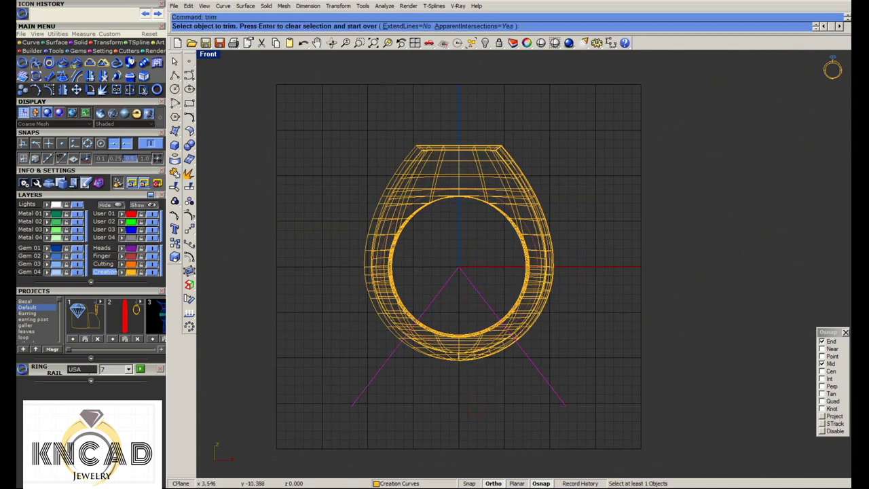
click(488, 359)
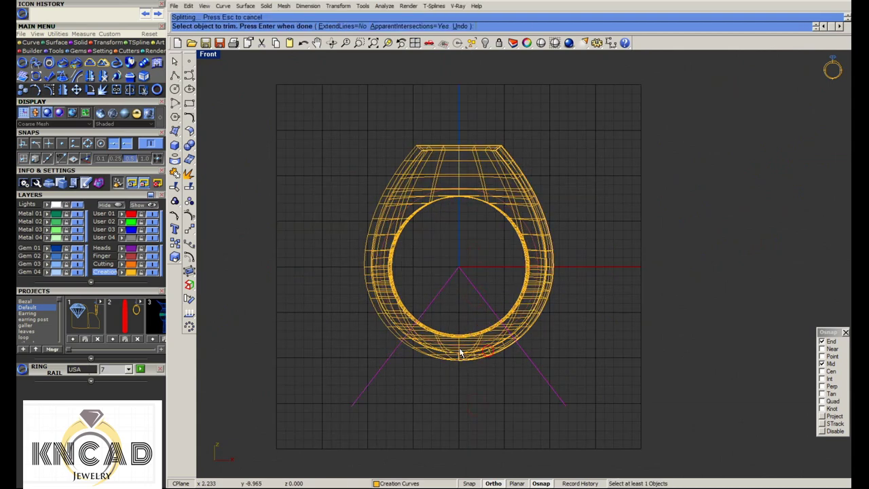
scroll(449, 343, up, 3)
scroll(452, 334, down, 5)
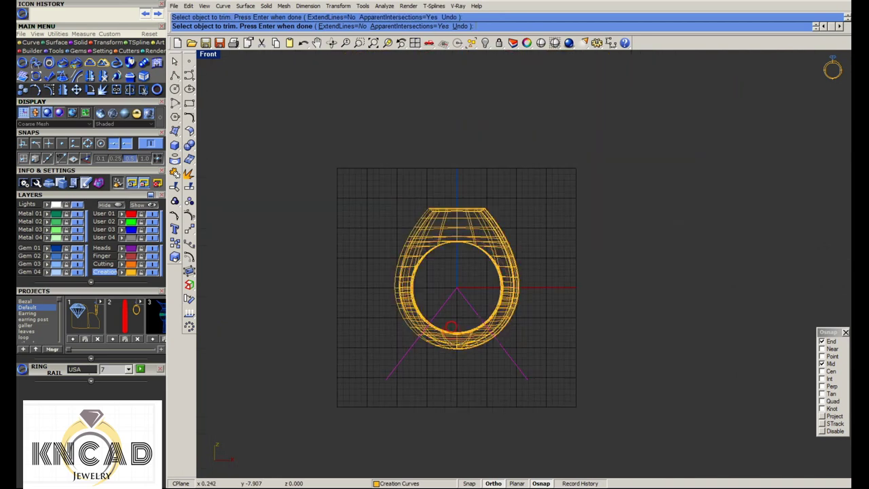
key(Return)
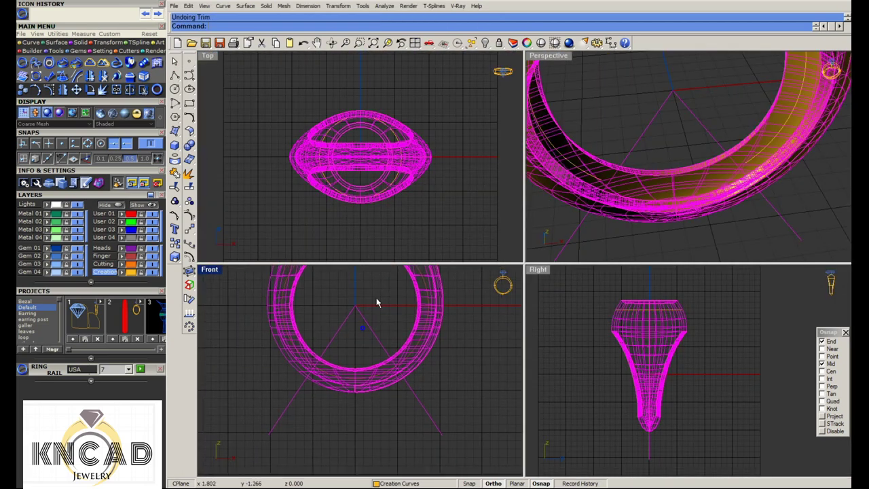
Split the ring with the V lines and delete the bottom piece between them
click(366, 370)
key(Return)
click(377, 382)
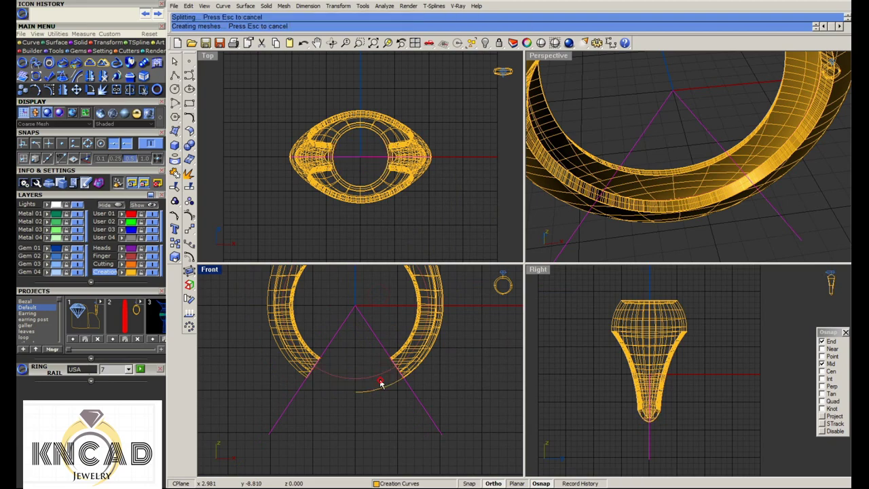
key(Return)
scroll(373, 378, down, 3)
scroll(378, 394, down, 3)
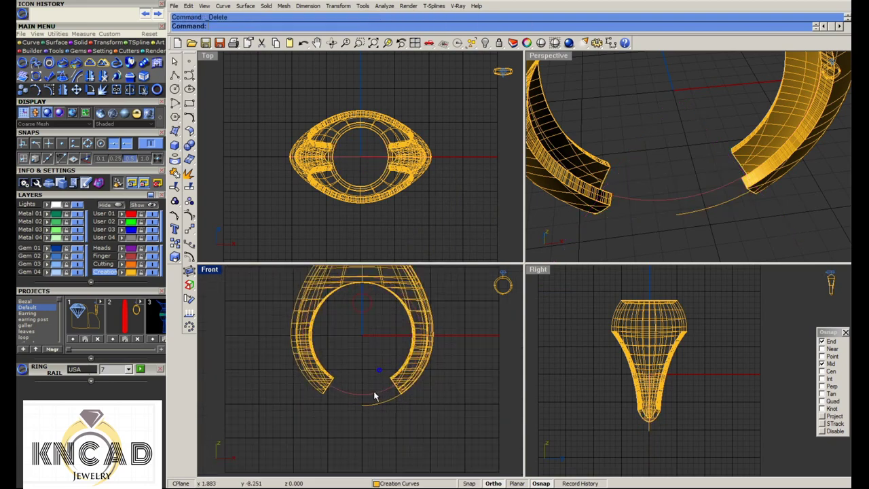
WireCut the ring through its bottom
text(wirecut)
key(Return)
click(407, 317)
scroll(408, 317, up, 3)
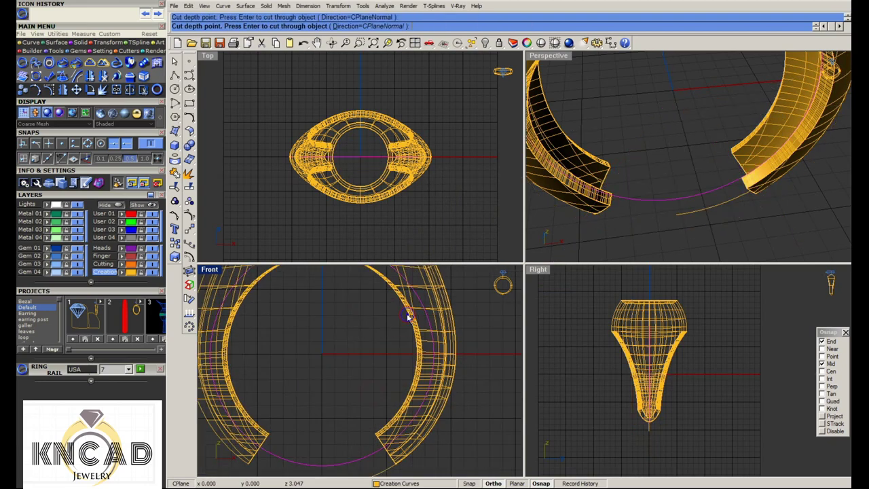
key(Return)
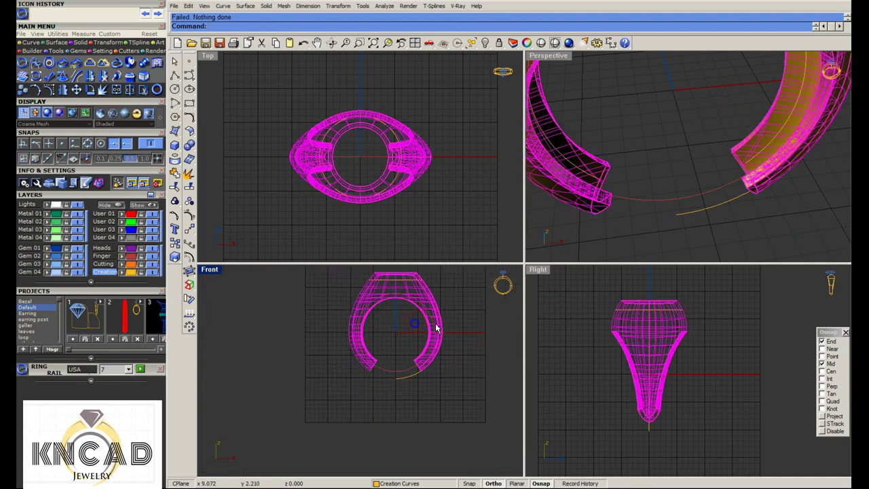
scroll(440, 315, down, 2)
Reselect the ring and repeat the cut, removing the shank bottom
click(440, 315)
right_drag(570, 225, 618, 197)
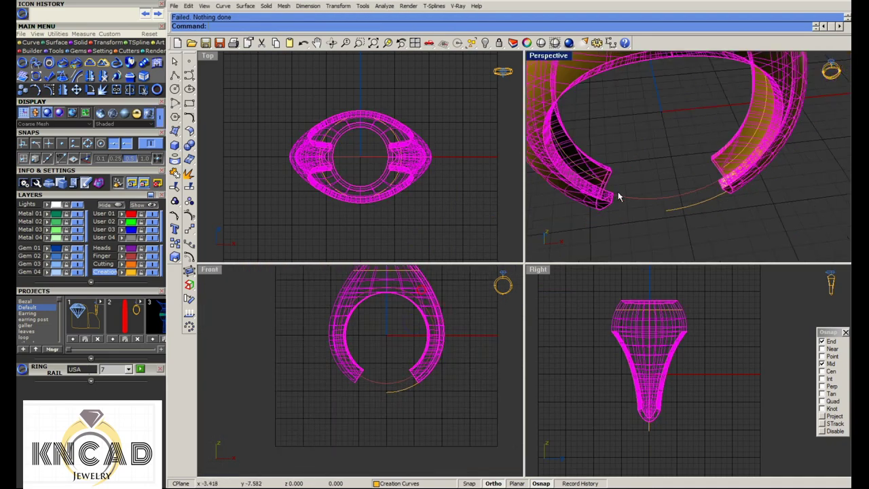
text(Cage)
key(Return)
scroll(423, 307, up, 3)
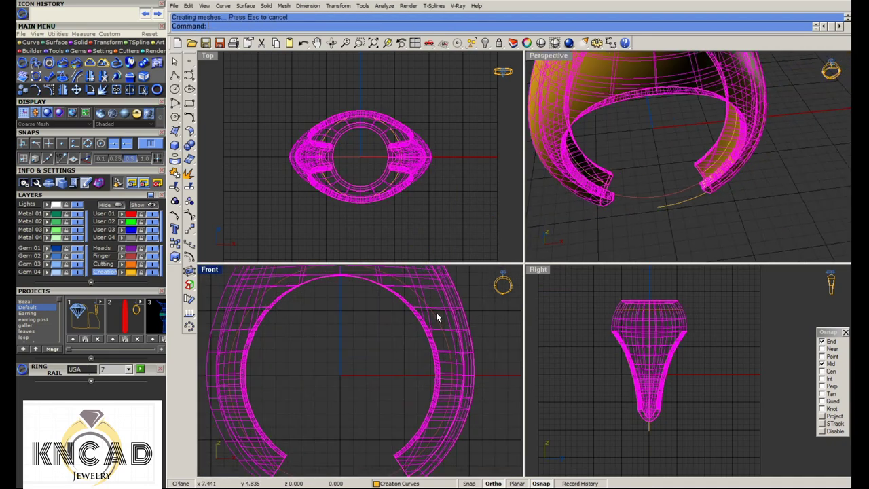
key(Return)
scroll(422, 319, down, 2)
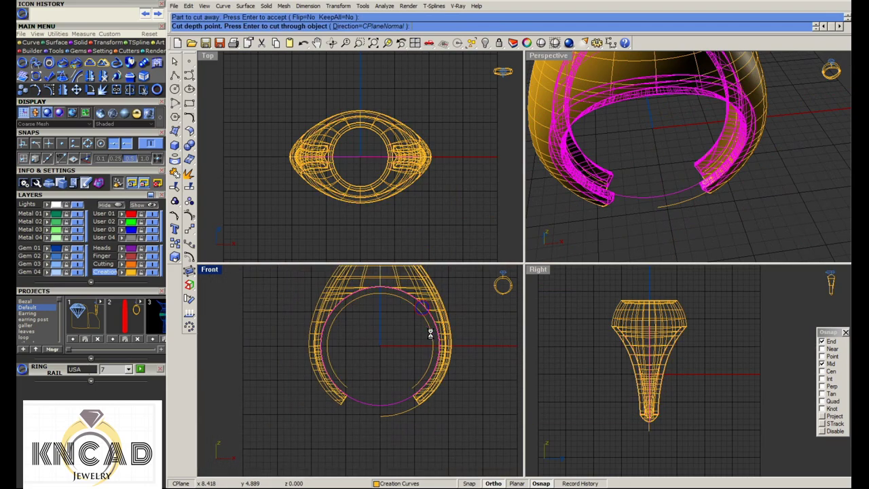
Delete the leftover inner cutting circle
click(436, 375)
key(Delete)
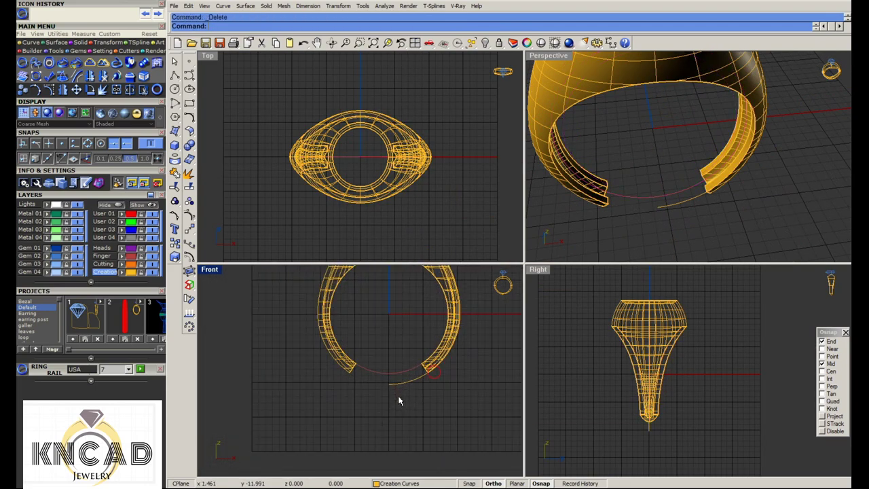
scroll(384, 331, down, 3)
scroll(383, 331, up, 3)
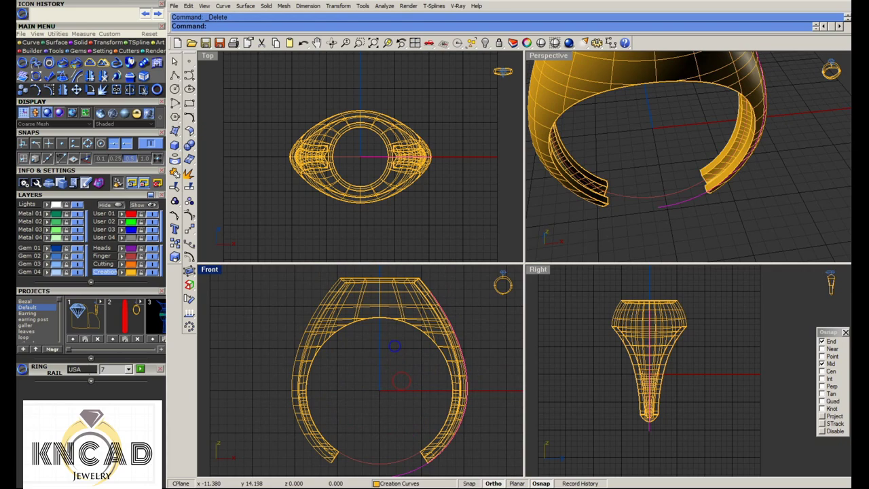
Draw a horizontal both-sides line through the ring's top corner in the maximized Front view
double_click(211, 270)
click(175, 75)
click(212, 85)
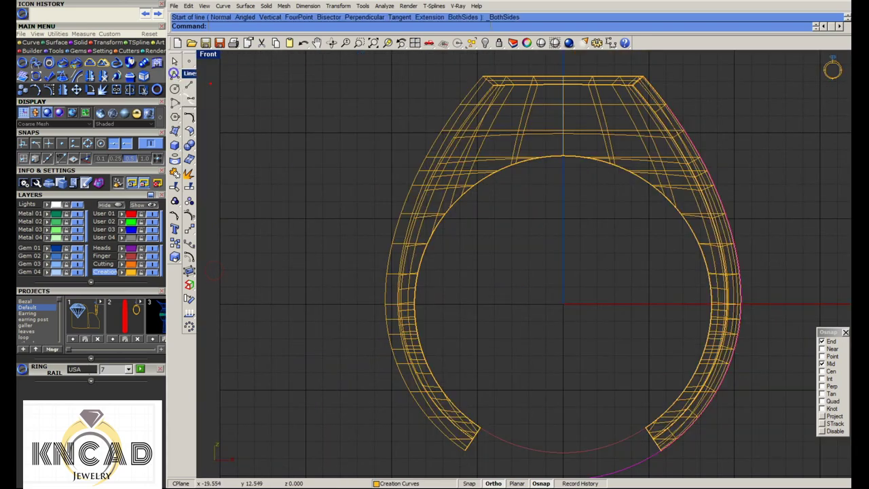
click(666, 106)
Cut the ring along the line, delete the line, and maximize Perspective
click(388, 102)
right_drag(360, 103, 438, 139)
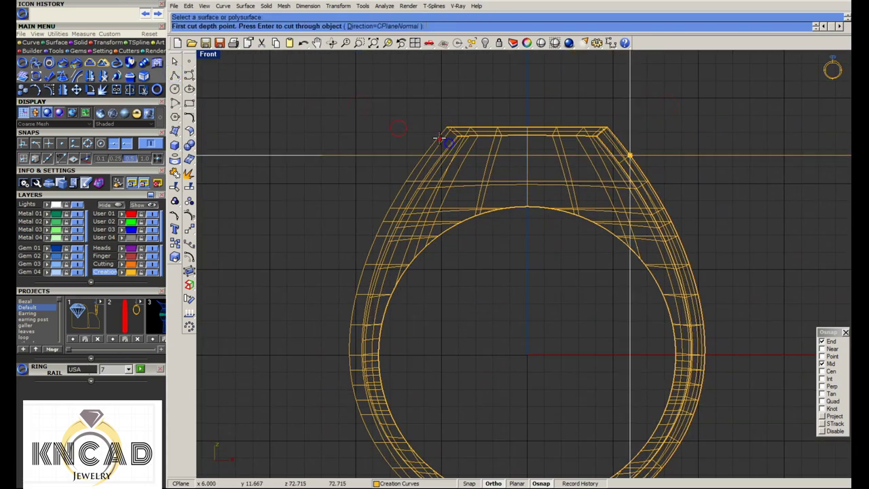
key(Return)
key(Delete)
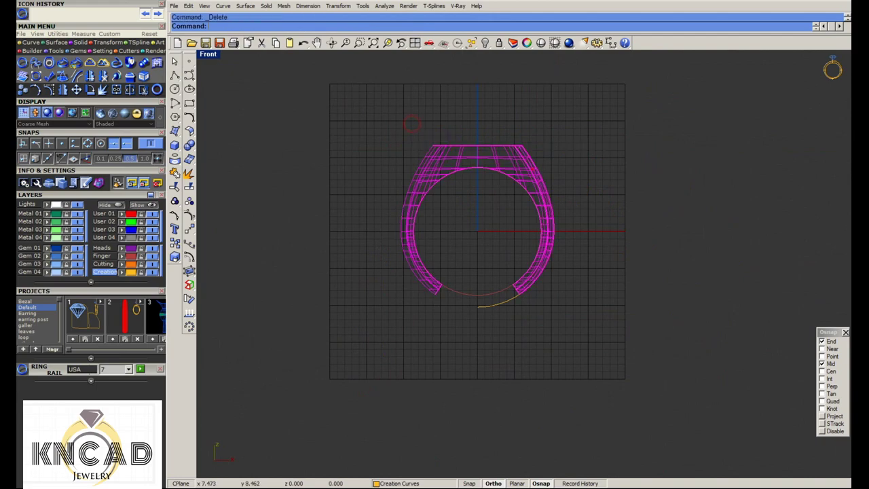
double_click(209, 55)
double_click(529, 55)
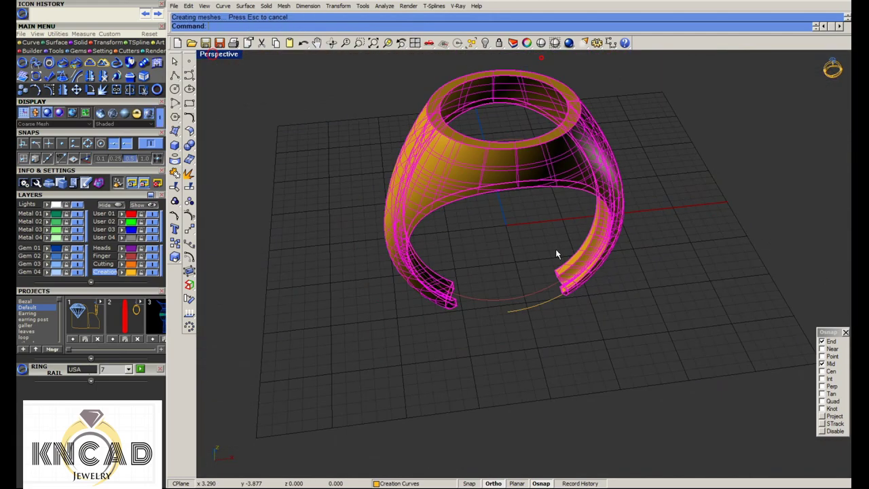
scroll(531, 330, up, 3)
Duplicate the profile edges at the first shank end as curves
scroll(531, 330, up, 2)
click(597, 281)
scroll(601, 283, up, 2)
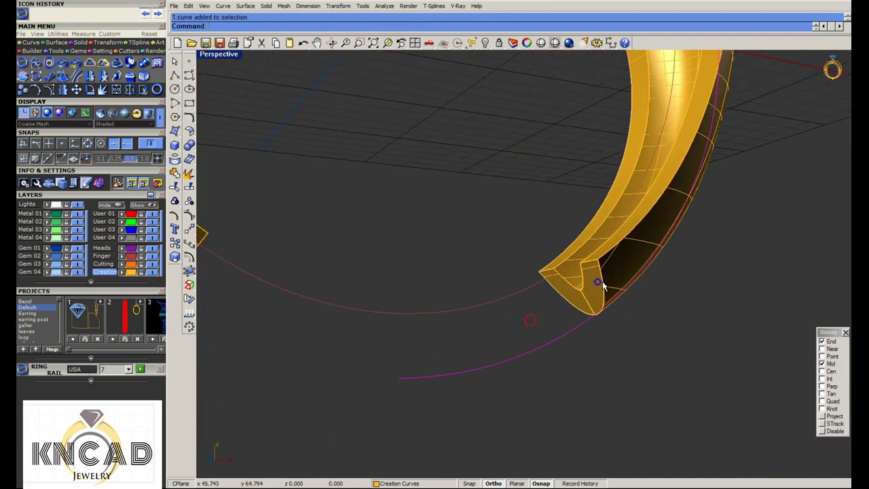
click(174, 175)
click(217, 169)
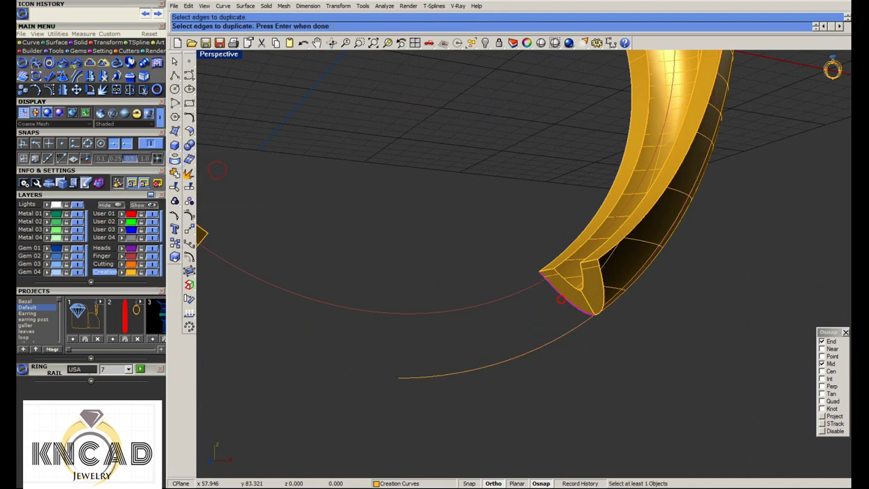
click(604, 293)
key(Return)
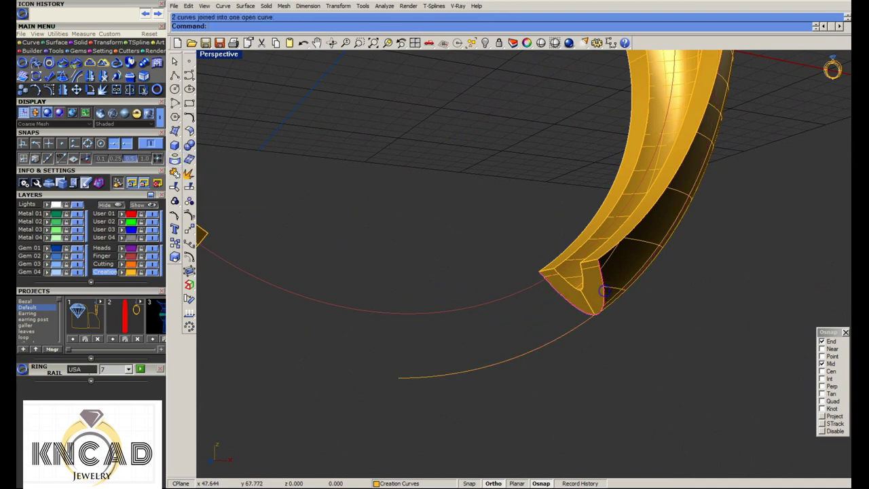
Duplicate the other shank end's profile edge as a curve
scroll(496, 305, down, 3)
scroll(407, 278, up, 2)
scroll(384, 268, up, 2)
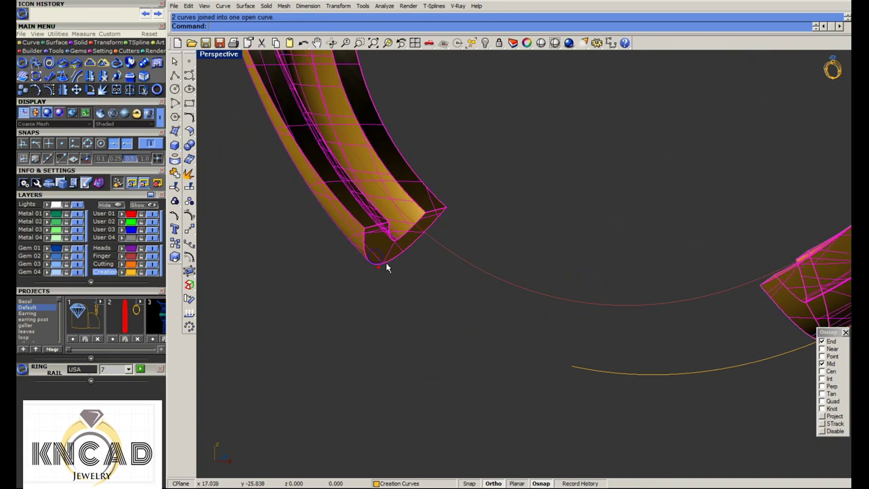
key(ctrl+j)
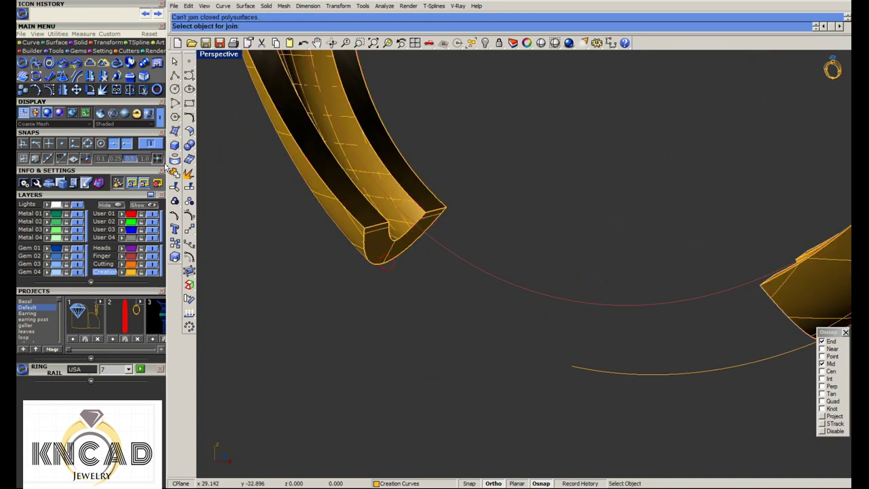
click(175, 158)
click(217, 170)
click(365, 261)
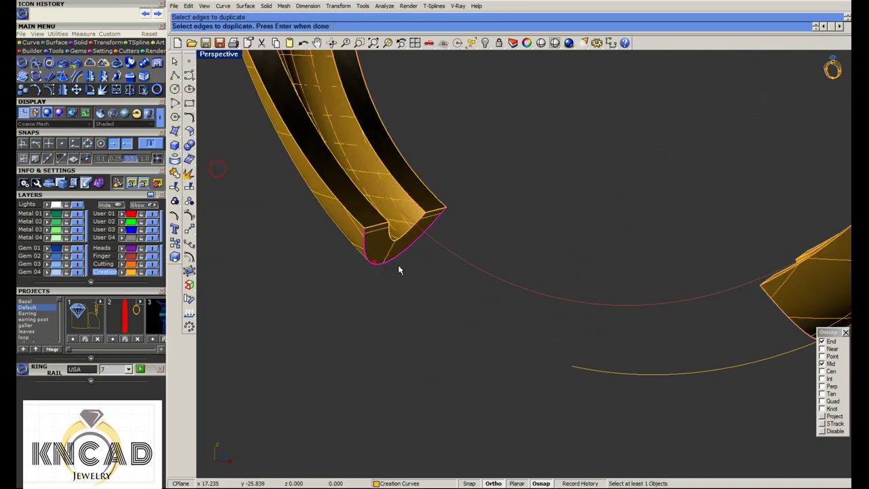
click(174, 75)
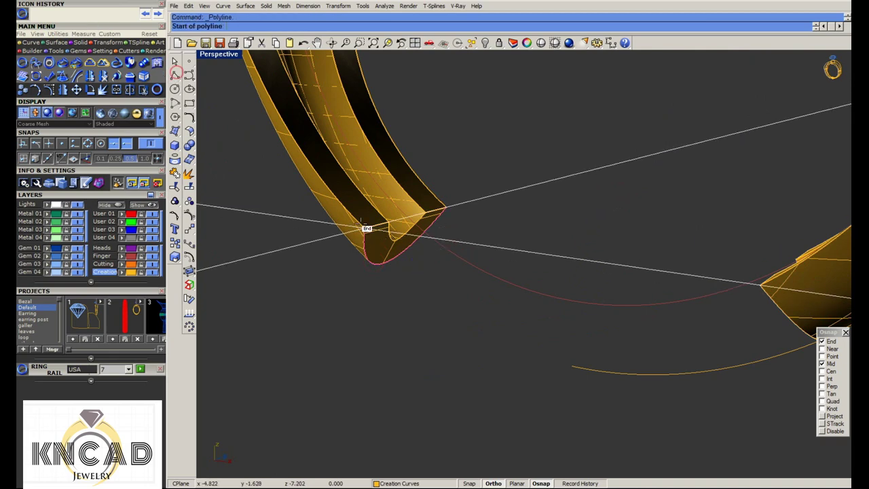
key(Escape)
Show the copied curve's control points and move its end point toward the ring corner with Near snap
double_click(223, 57)
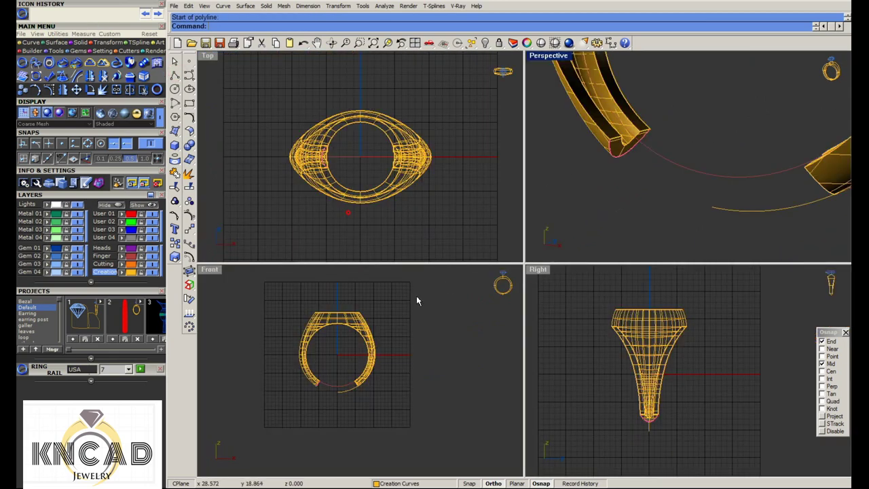
key(ctrl+m)
scroll(472, 238, up, 2)
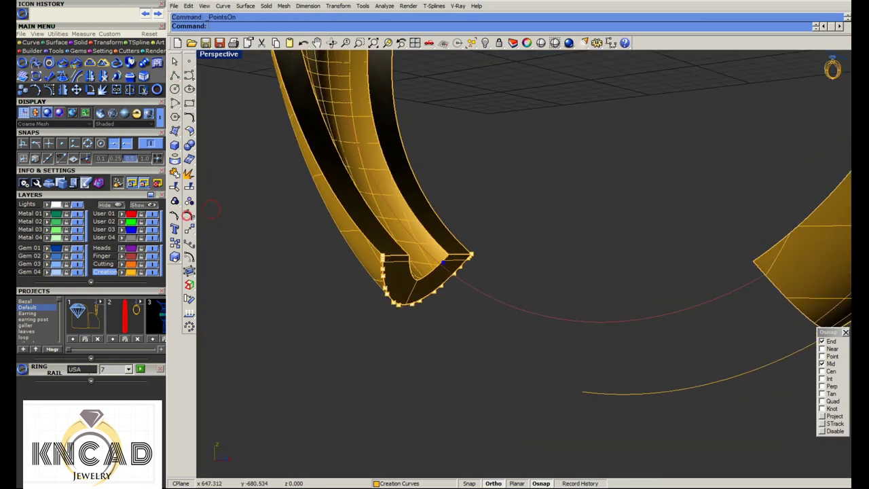
scroll(472, 237, up, 3)
click(476, 259)
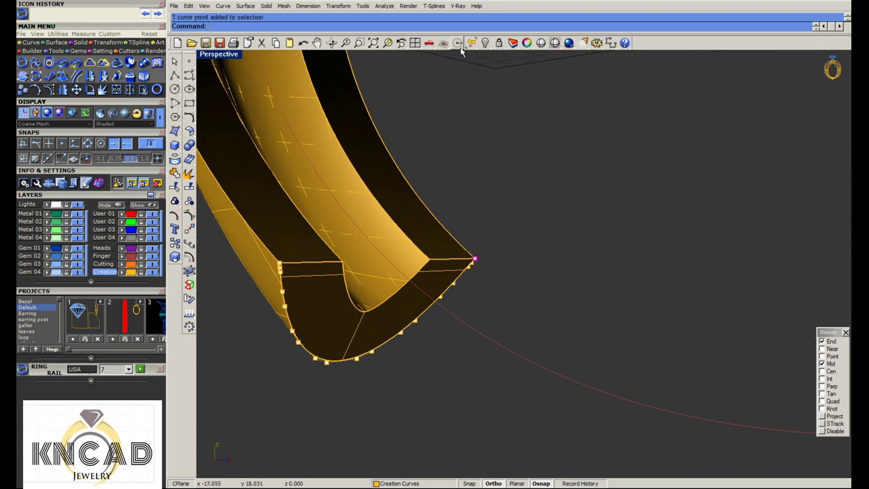
click(399, 43)
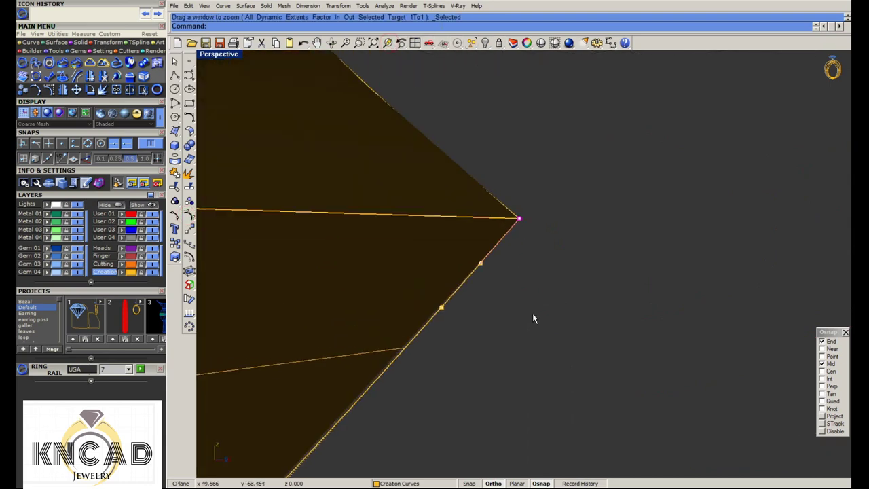
click(831, 349)
text(move)
key(Return)
click(459, 262)
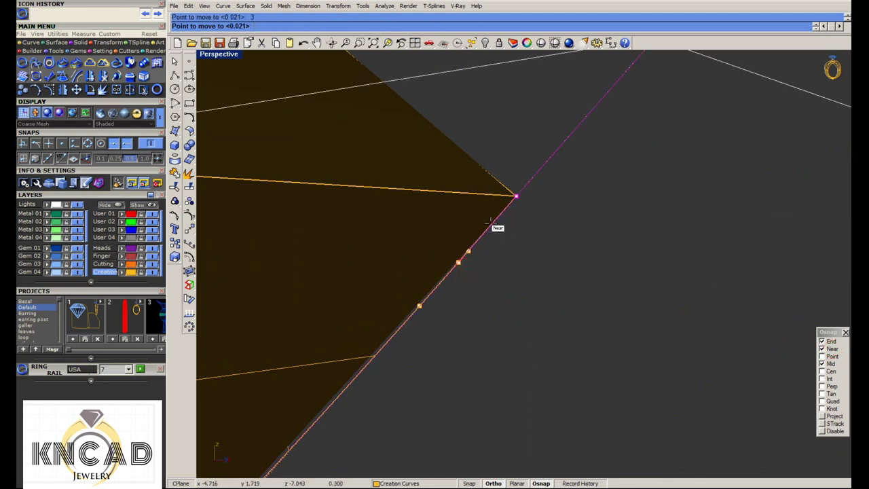
click(514, 196)
Snap the curve's end point exactly onto the ring corner and begin a polyline there
scroll(475, 224, down, 5)
scroll(402, 185, up, 5)
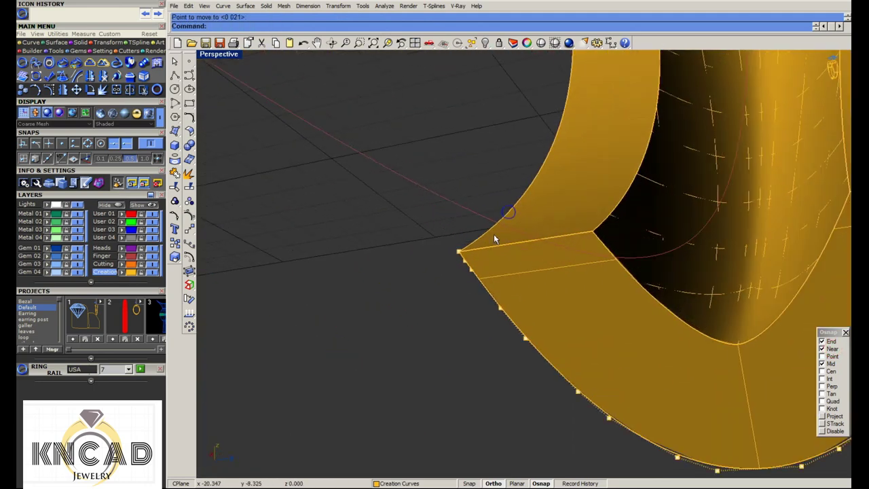
key(Return)
click(494, 300)
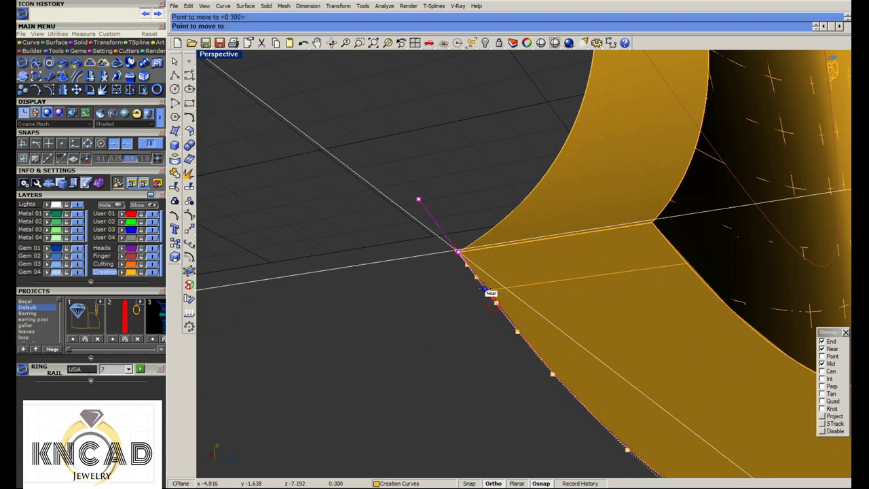
click(459, 252)
click(174, 75)
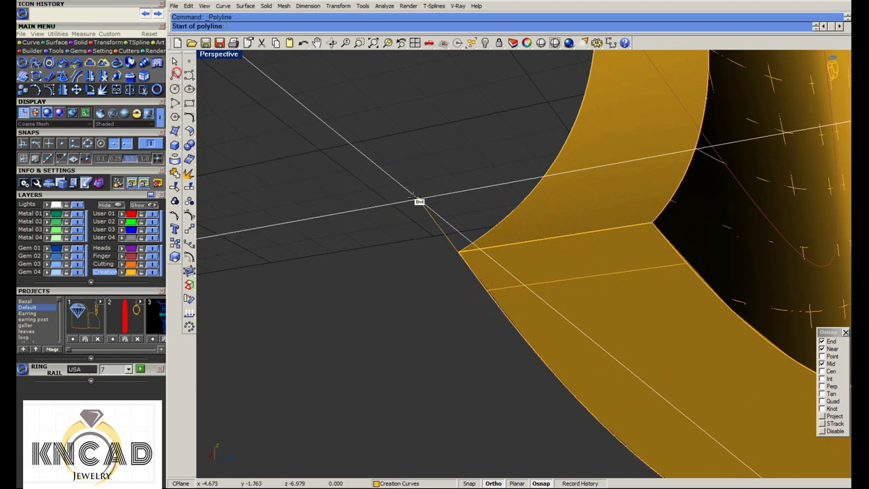
click(417, 199)
mouse_move(417, 200)
right_down()
mouse_move(434, 224)
mouse_move(659, 207)
right_up()
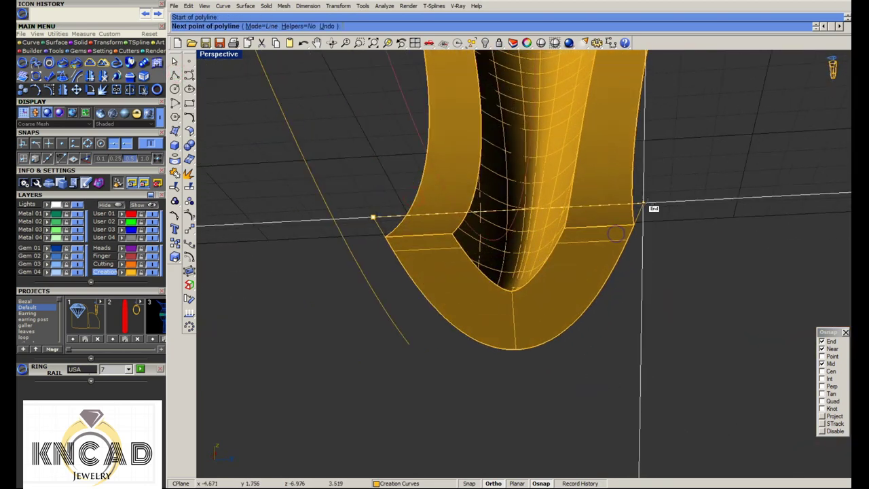
Finish the polyline across the shank end and join it into a closed profile
click(648, 205)
key(Return)
scroll(642, 208, up, 3)
scroll(598, 234, down, 4)
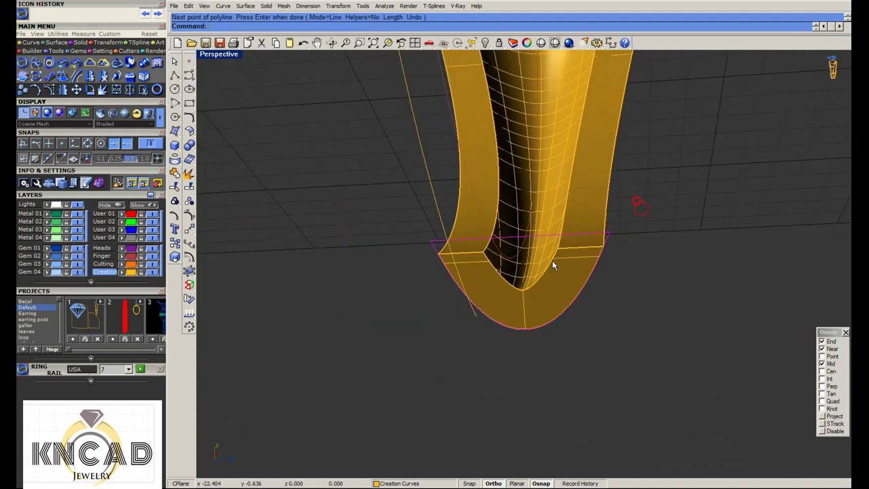
key(Return)
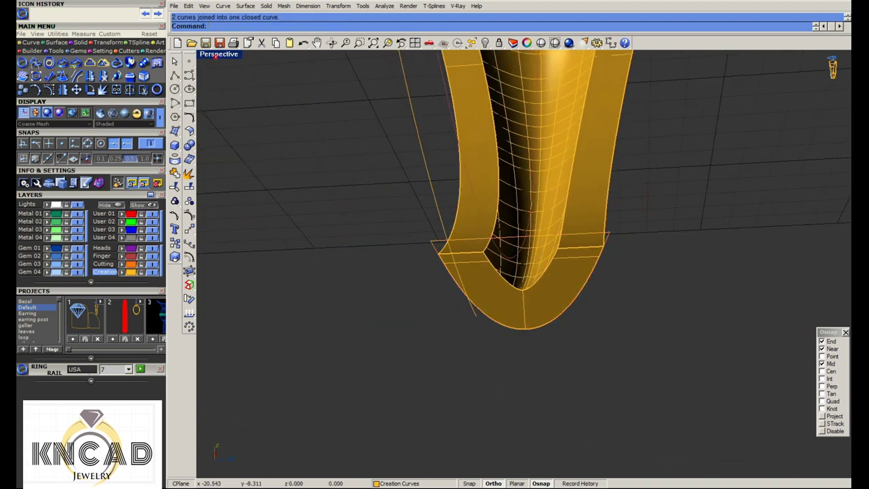
Mirror the bottom arc across the ring's centre to span the gap
double_click(220, 56)
scroll(401, 317, up, 3)
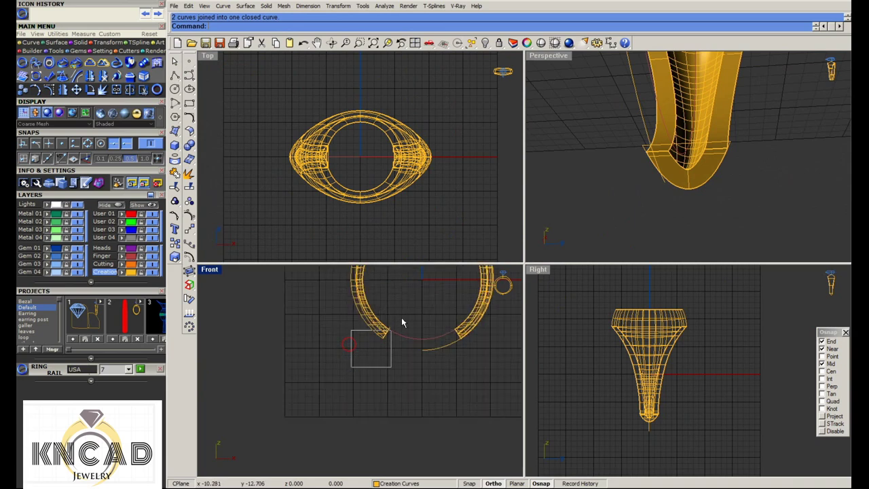
click(415, 409)
click(440, 353)
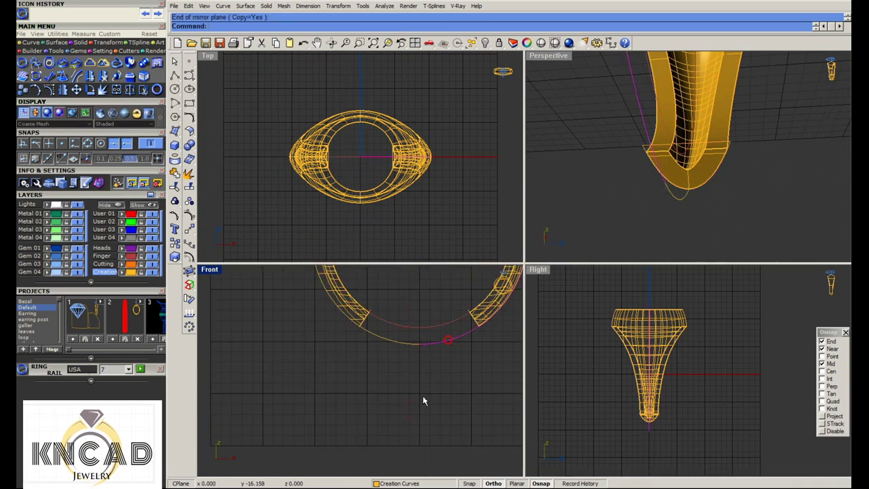
Try WireCut and Explode on the bottom rail curve, then undo the explode
click(413, 340)
scroll(413, 339, down, 2)
scroll(393, 376, down, 2)
text(Join)
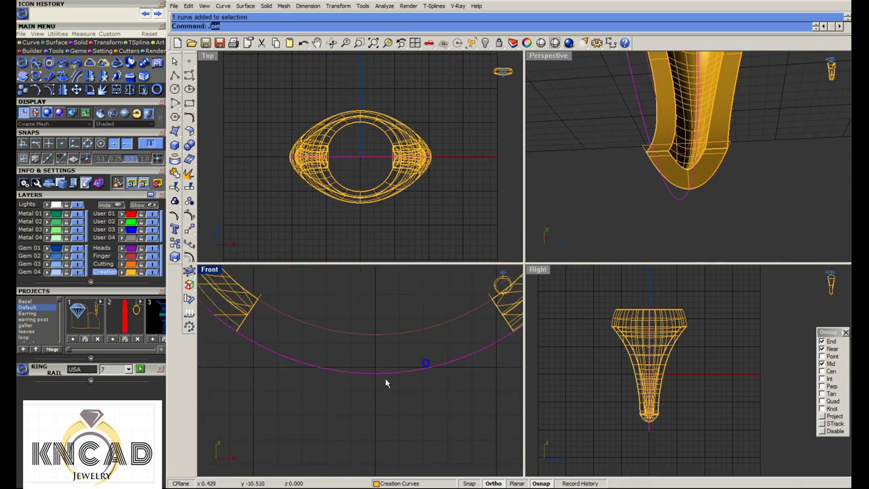
scroll(373, 377, down, 2)
text(wirecut)
key(Return)
scroll(323, 338, up, 1)
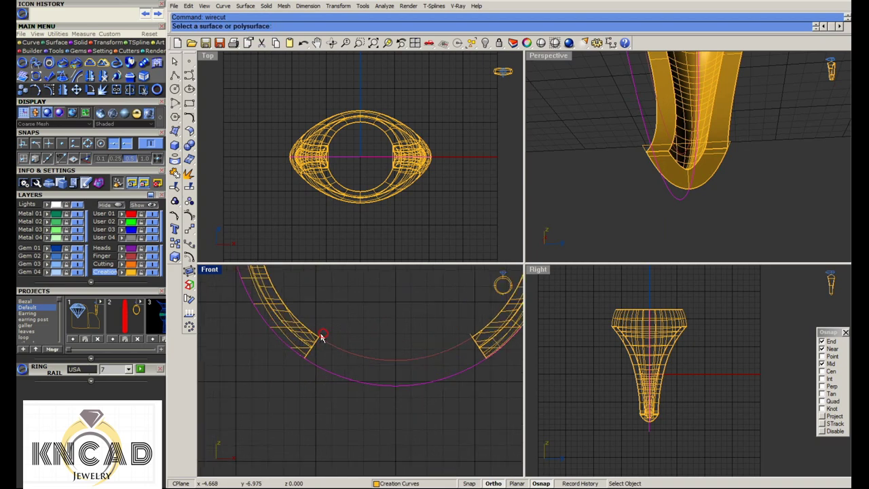
scroll(322, 335, up, 1)
key(Escape)
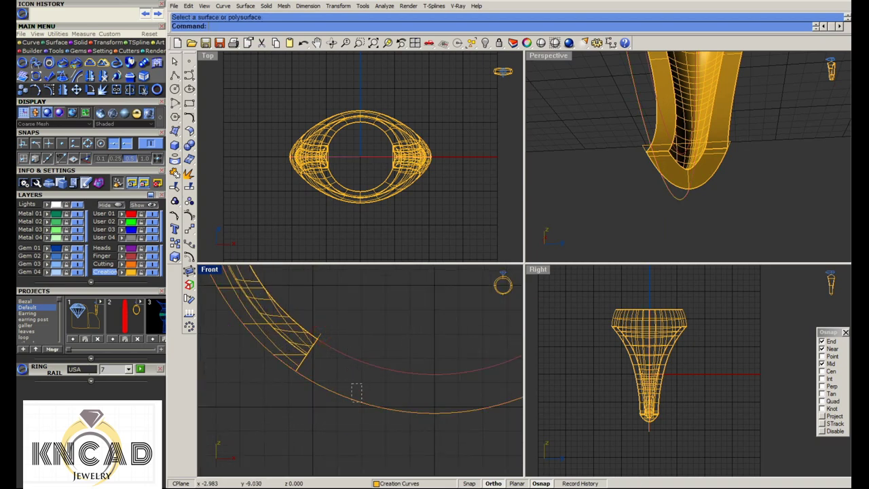
text(explode)
key(Return)
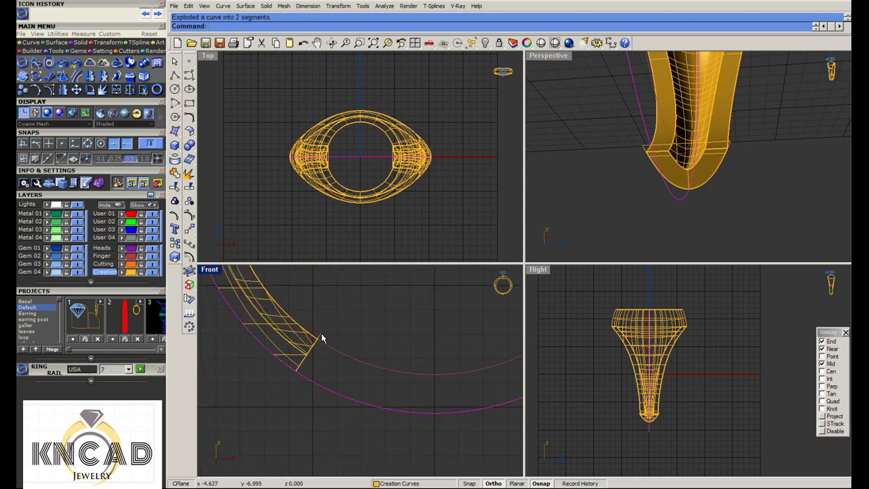
key(ctrl+z)
Select the bottom rail curve and start Sweep 1 Rail
click(332, 391)
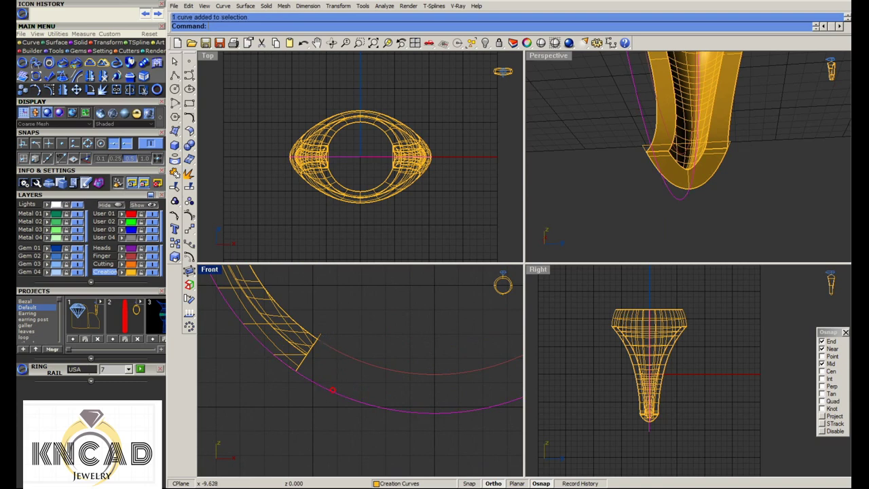
click(173, 131)
click(231, 158)
Sweep a band along the bottom rail between both shank-end cross sections
scroll(381, 341, down, 3)
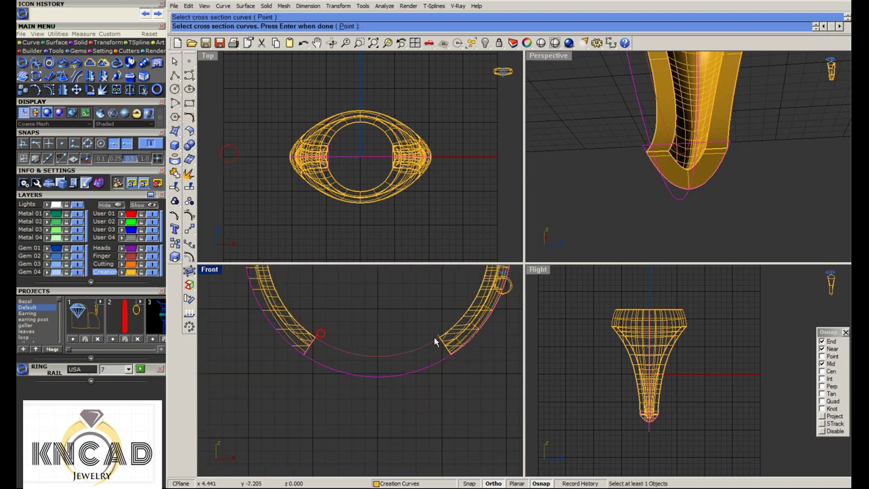
scroll(435, 341, up, 2)
click(441, 338)
key(Return)
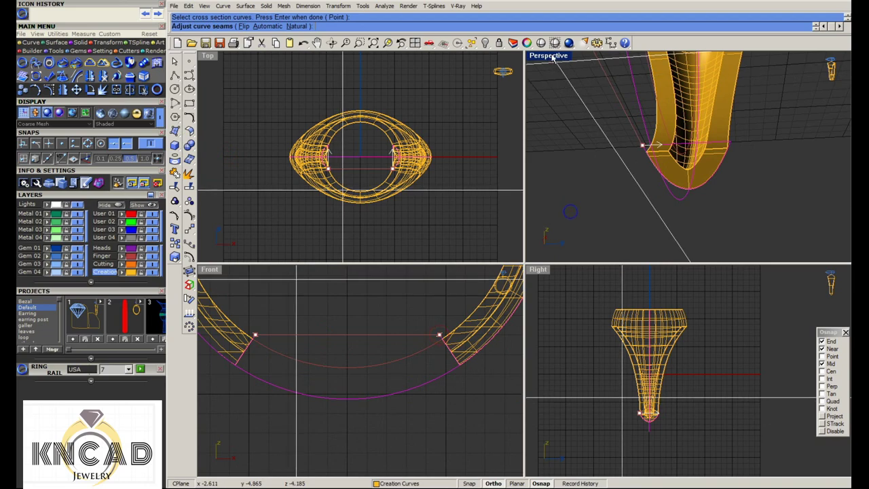
double_click(548, 56)
right_drag(549, 56, 334, 271)
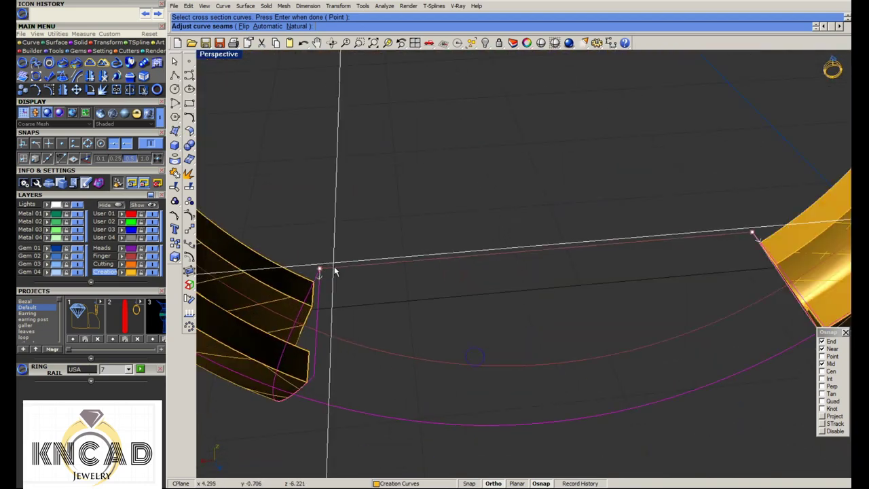
scroll(555, 247, up, 2)
scroll(346, 253, down, 4)
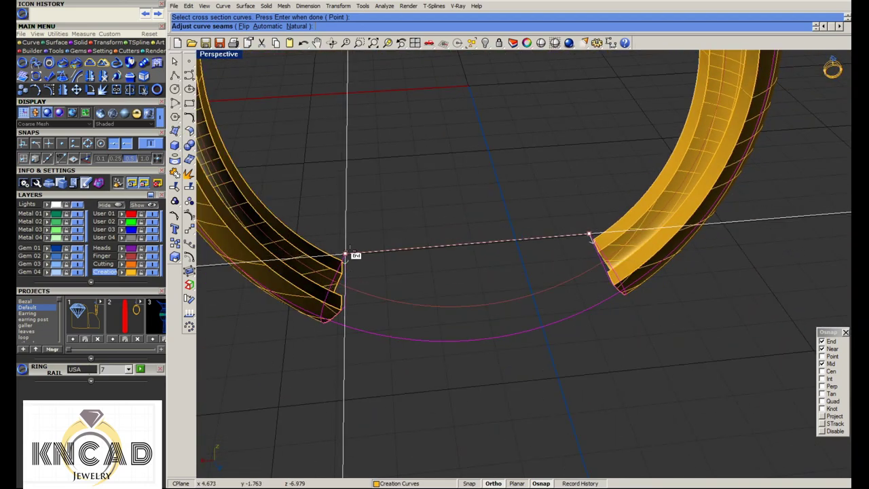
key(Return)
right_drag(539, 330, 534, 307)
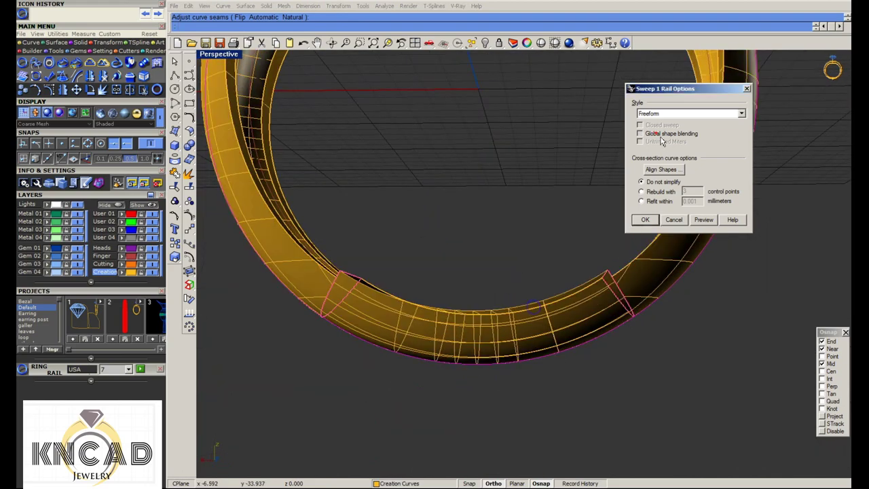
right_drag(484, 354, 746, 200)
click(703, 221)
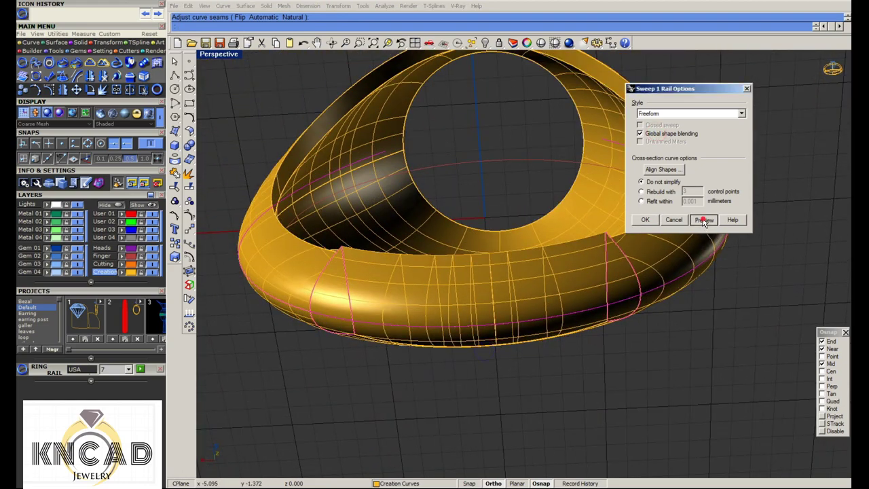
click(645, 219)
Trim the swept band with a WireCut through the ring
right_drag(543, 343, 524, 288)
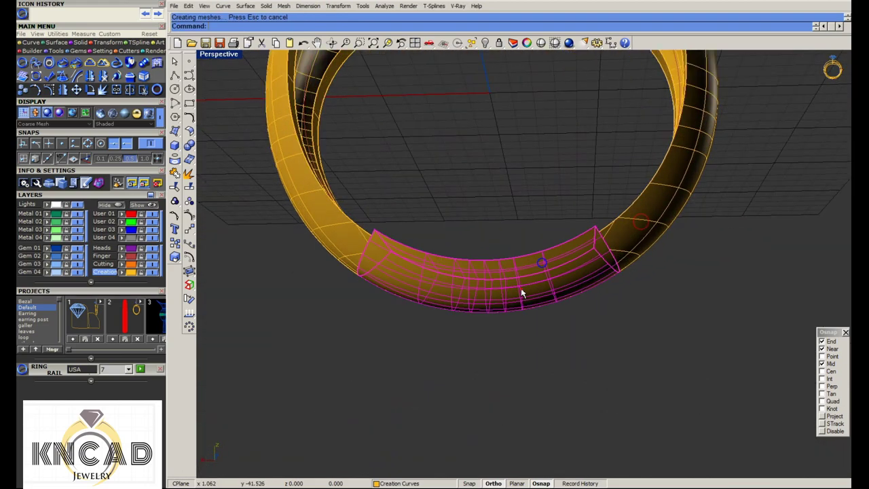
double_click(220, 56)
click(278, 348)
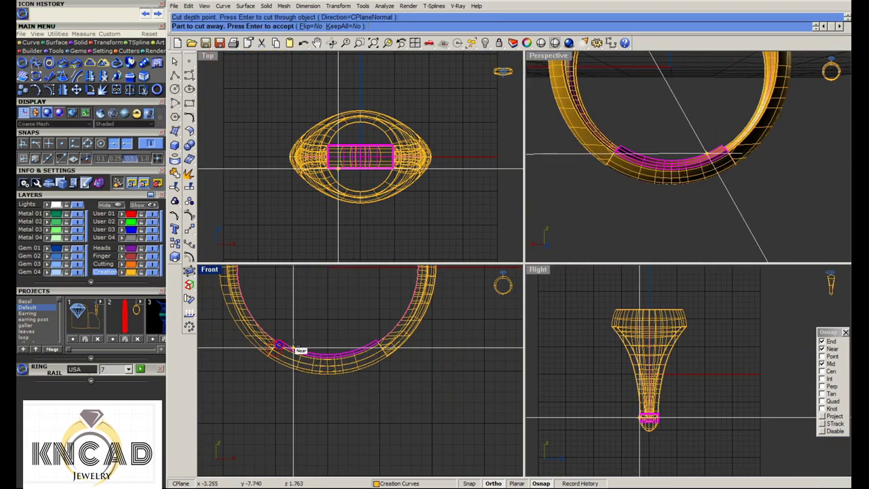
key(Return)
Hide the leftover construction curves
drag(342, 368, 400, 446)
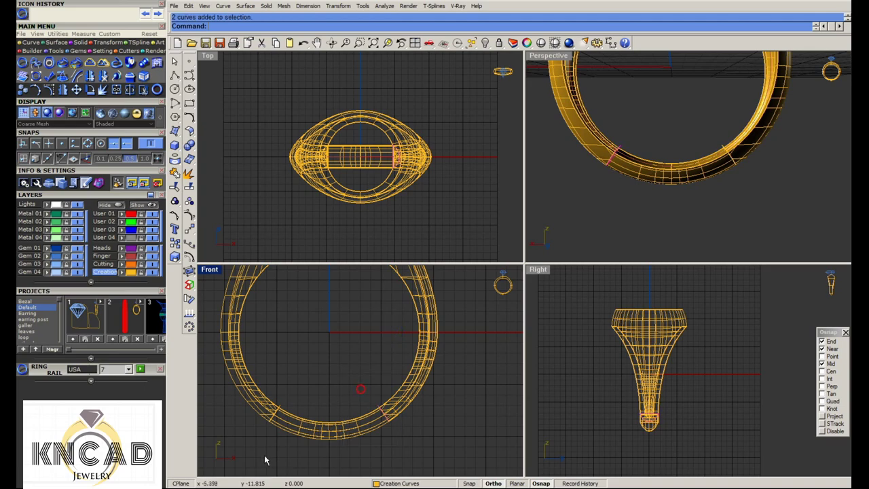
drag(256, 455, 315, 348)
text(hide)
key(Return)
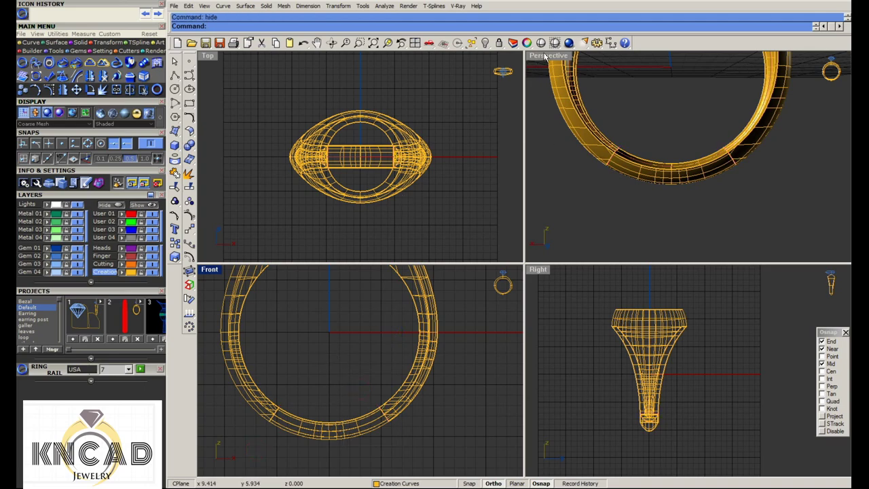
Fill the ring's oval top opening with a planar surface
double_click(546, 55)
right_drag(450, 301, 465, 353)
click(362, 124)
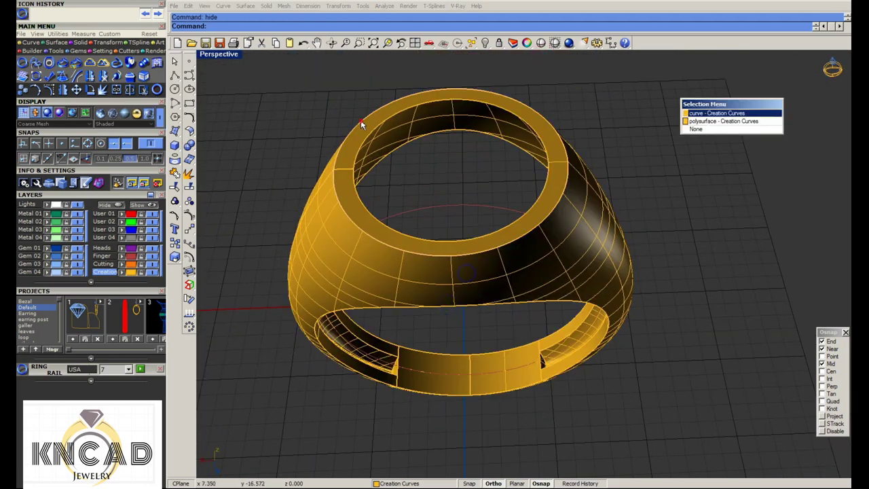
key(Return)
click(174, 130)
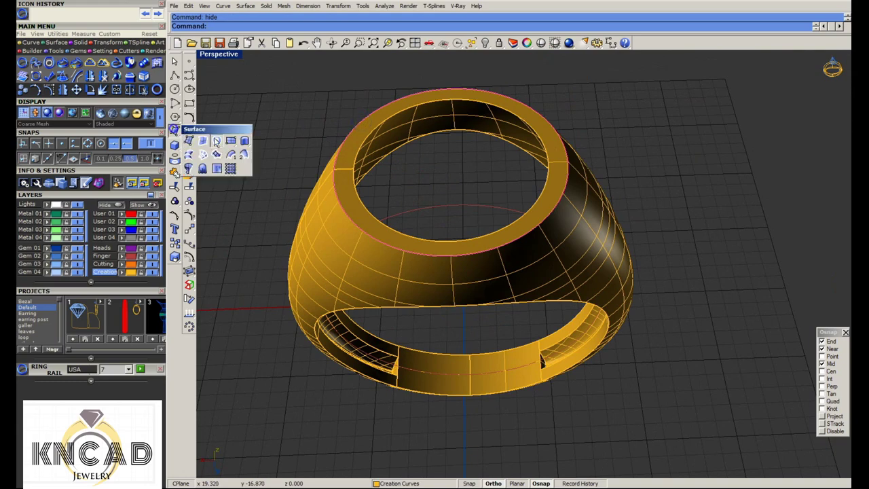
click(216, 140)
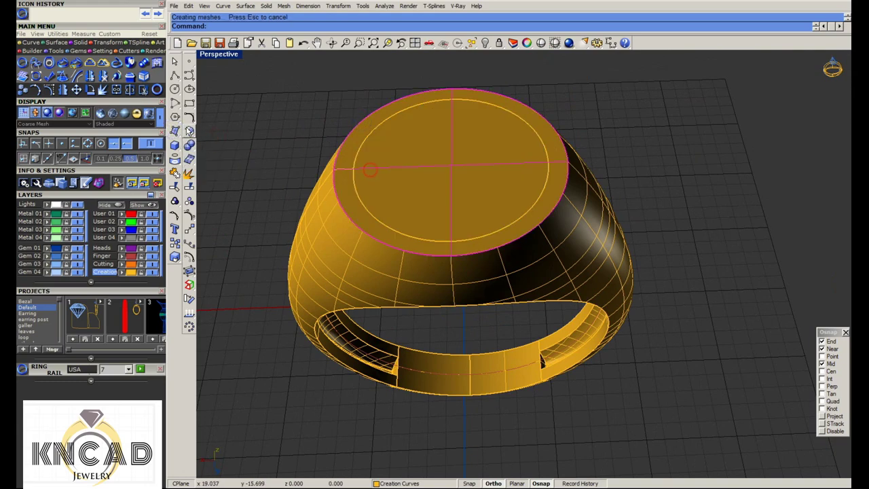
Offset the flat top surface by 8 as a solid to thicken it
click(189, 131)
click(204, 158)
right_drag(380, 217, 421, 237)
text(s)
key(Return)
text(8)
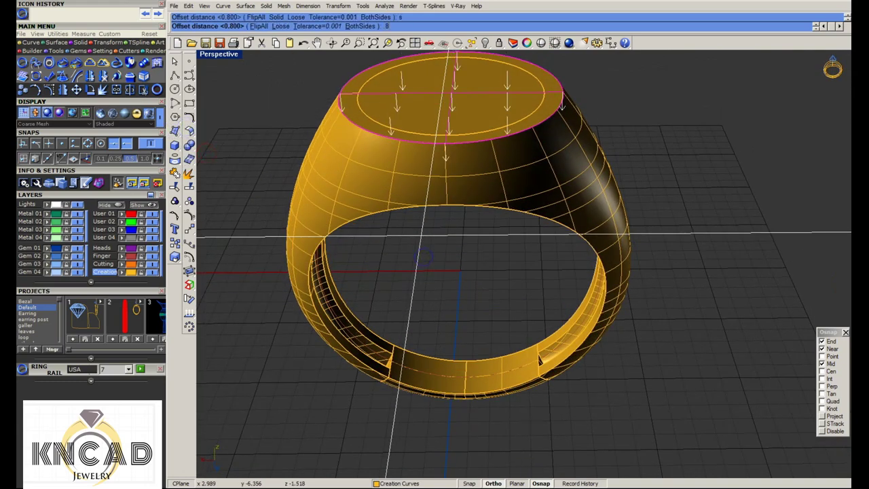
key(Return)
Switch all four viewports to rendered display and frame the ring
click(588, 43)
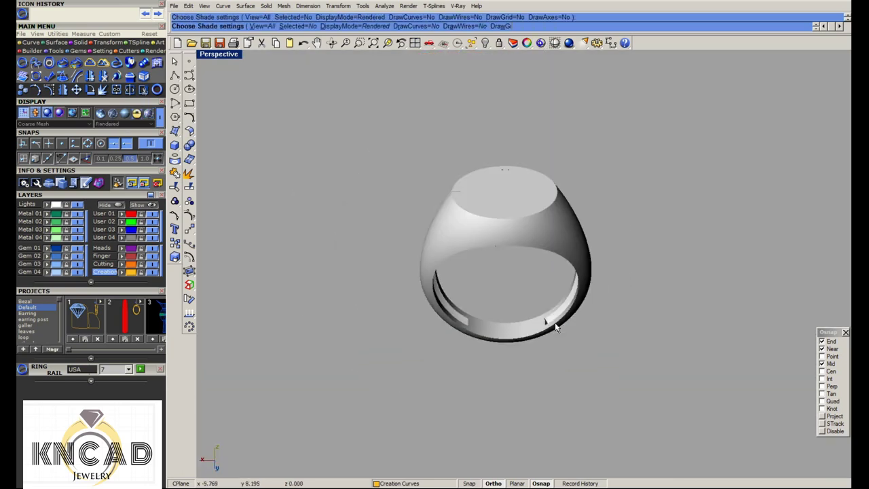
mouse_move(547, 319)
right_down()
mouse_move(640, 282)
mouse_move(606, 188)
mouse_move(422, 50)
right_up()
click(415, 43)
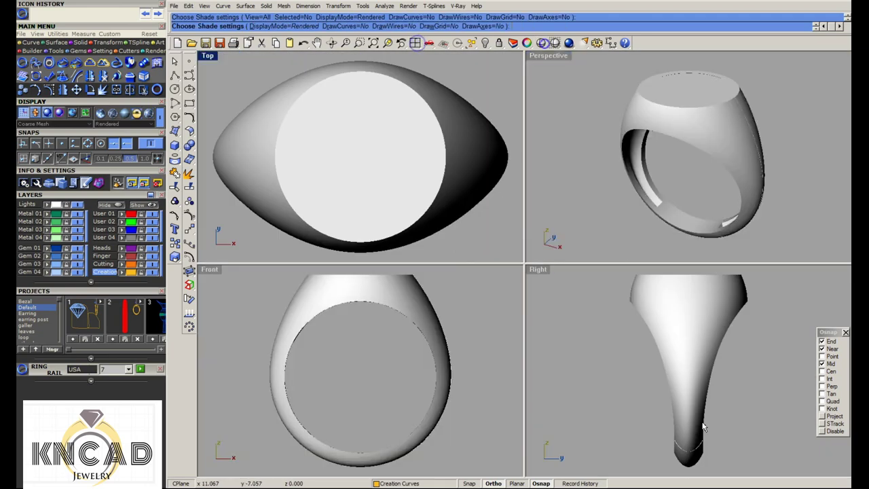
click(684, 373)
scroll(678, 377, up, 3)
click(442, 320)
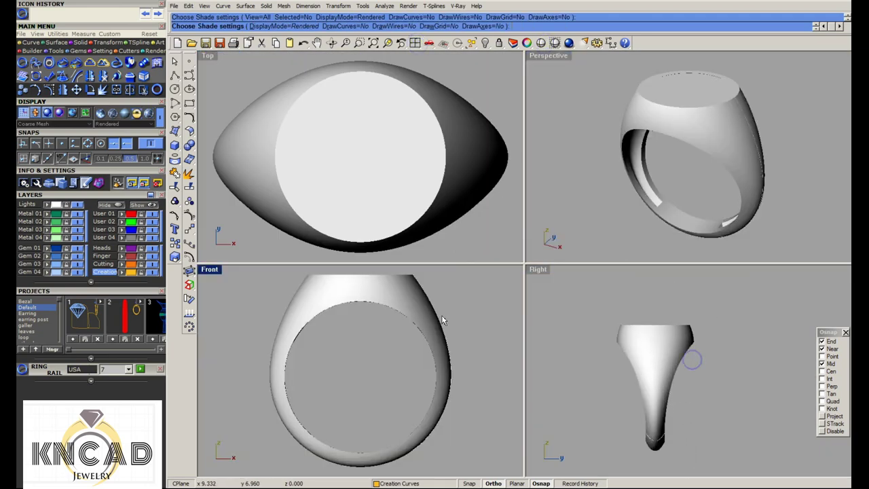
right_drag(443, 314, 450, 314)
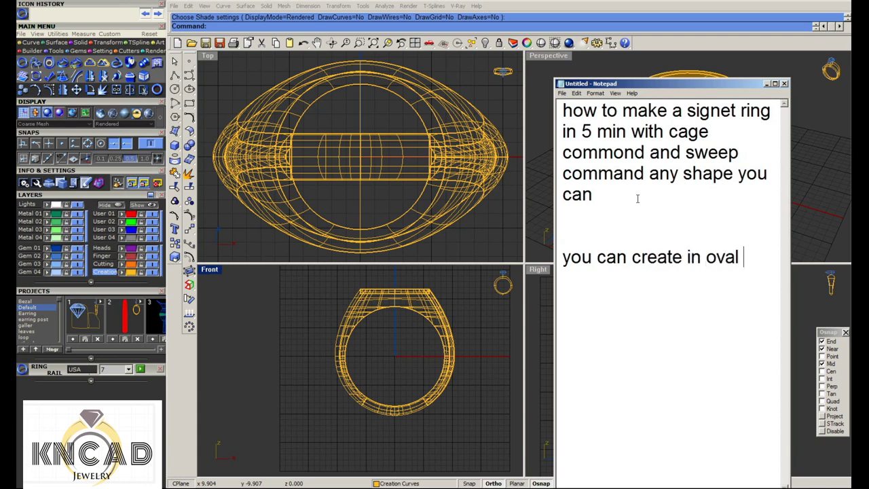
Type the Notepad note explaining the signet ring's top can be made oval
text(ape also at the top)
text(i will show you how to c)
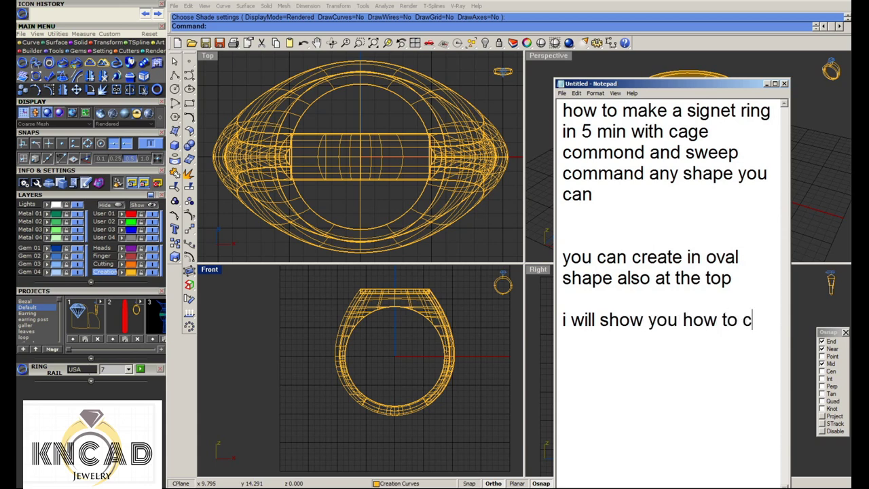
text(rea)
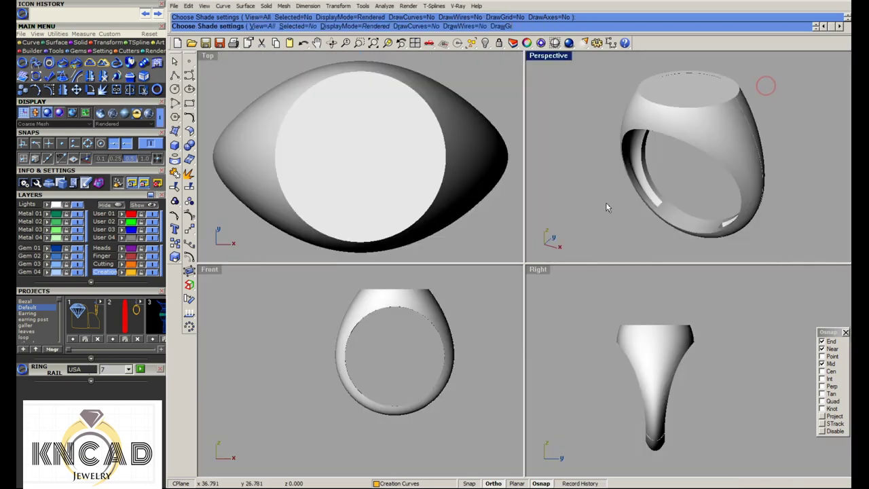
Orbit and pan around the rendered ring in the Perspective and Top views
mouse_move(767, 84)
right_down()
mouse_move(706, 144)
mouse_move(730, 187)
right_up()
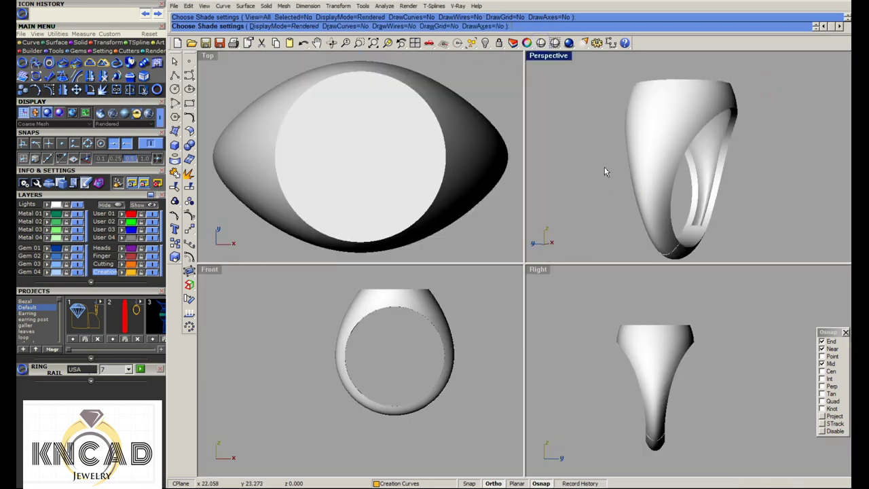
click(435, 222)
right_drag(434, 222, 425, 219)
mouse_move(641, 218)
right_down()
mouse_move(771, 133)
mouse_move(754, 200)
mouse_move(682, 139)
mouse_move(731, 156)
mouse_move(686, 159)
mouse_move(659, 178)
mouse_move(588, 170)
right_up()
key(Escape)
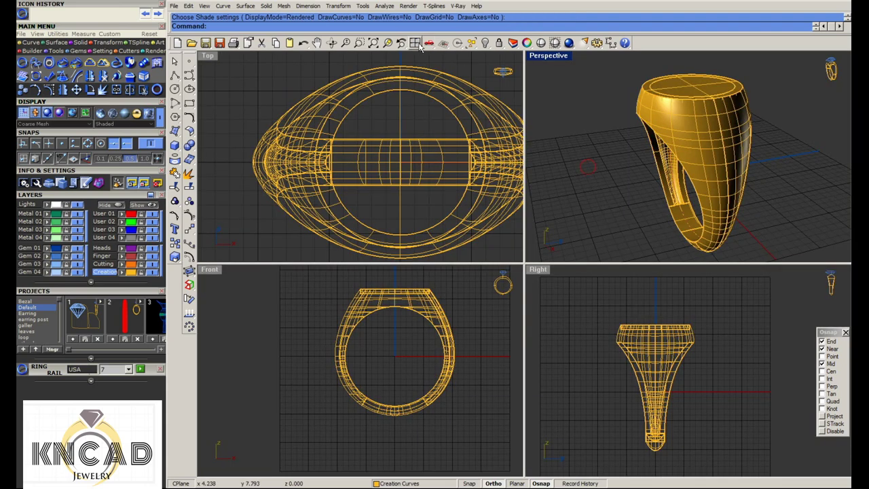
Zoom all views to extents, save signet ring.3dm, and undo the deletion
right_click(420, 45)
key(ctrl+s)
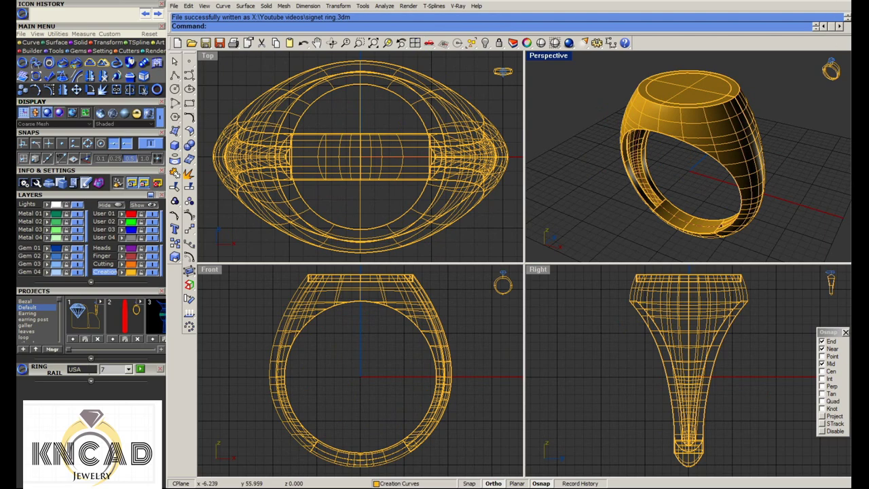
key(ctrl+z)
Delete the old shank, the bottom piece and the top plate
click(443, 316)
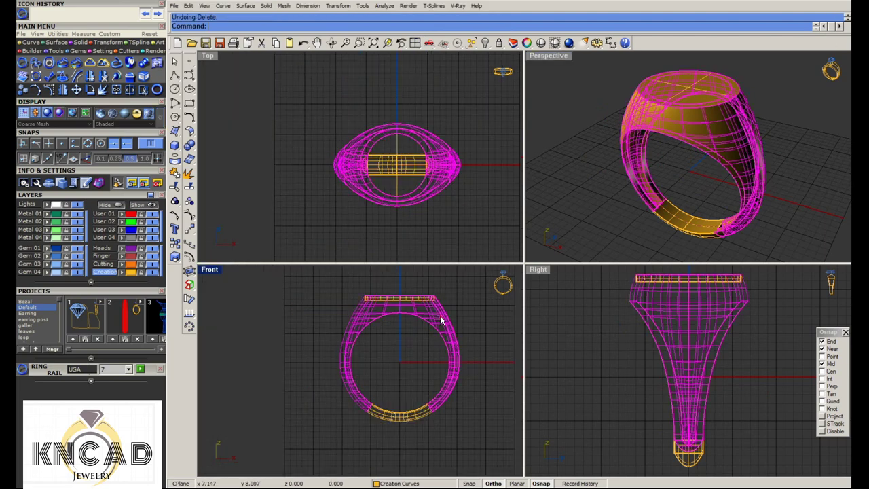
scroll(408, 324, up, 1)
key(Delete)
click(429, 466)
key(Delete)
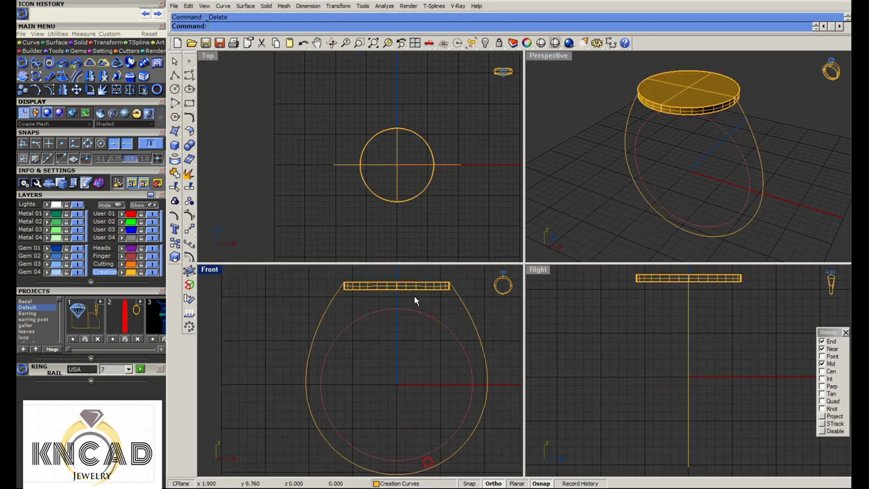
click(416, 286)
key(Delete)
Scale a copy of the top circle into an oval
click(333, 299)
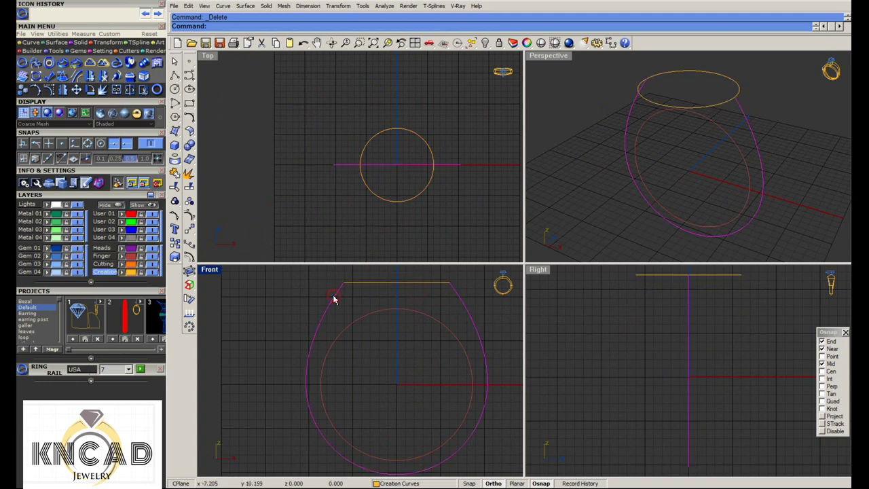
click(401, 192)
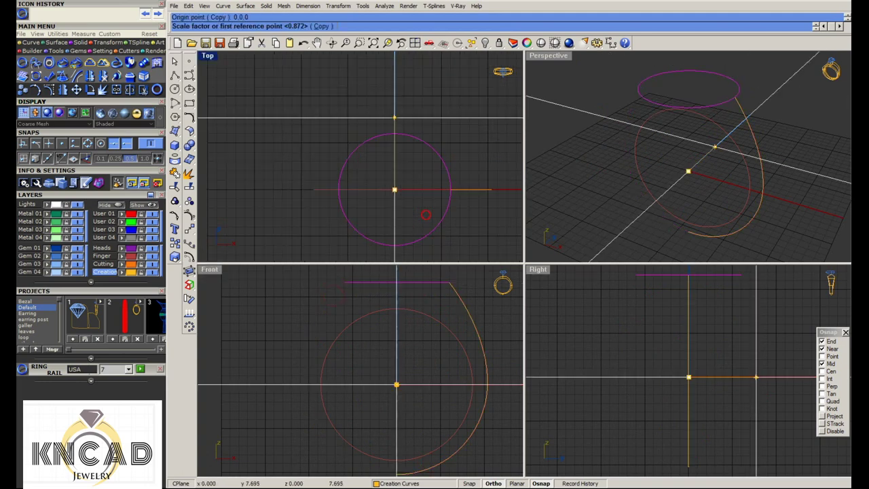
click(393, 109)
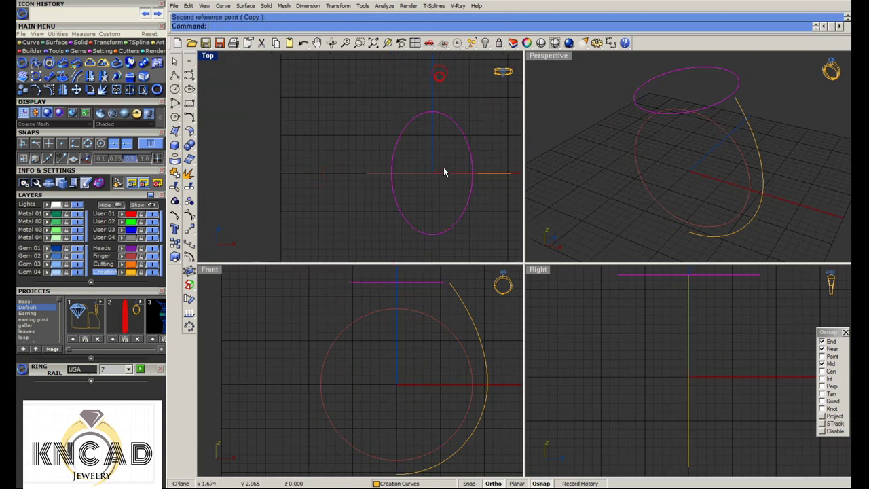
key(Escape)
scroll(455, 306, up, 2)
In the full-size Front view, move the side profile curve's end onto the flat top
click(453, 307)
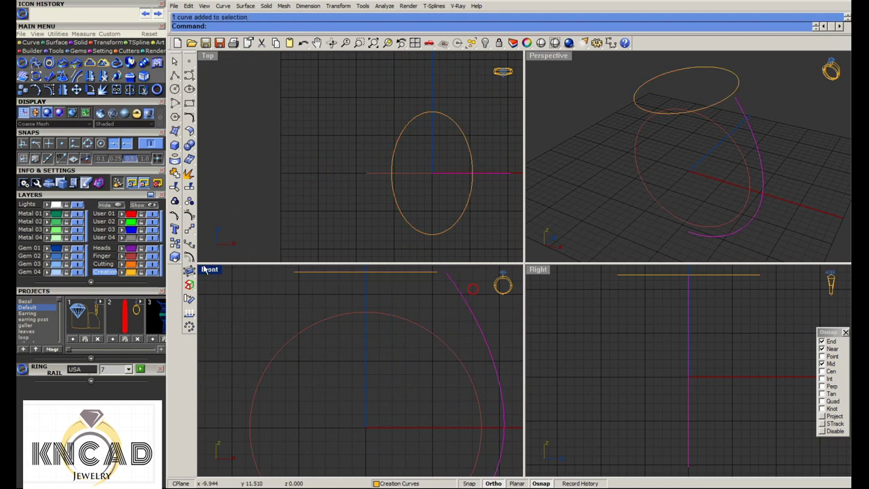
key(ctrl+m)
click(190, 215)
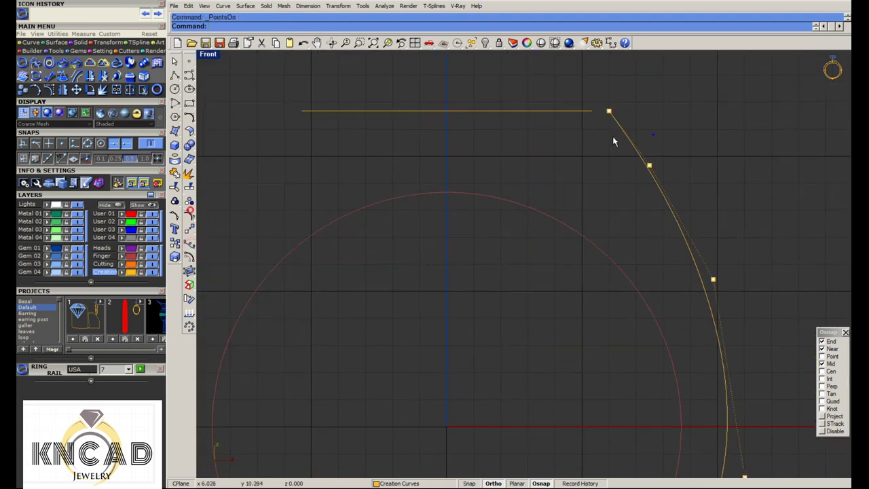
scroll(604, 102, up, 2)
scroll(604, 102, up, 2)
click(605, 102)
click(565, 103)
scroll(565, 104, down, 3)
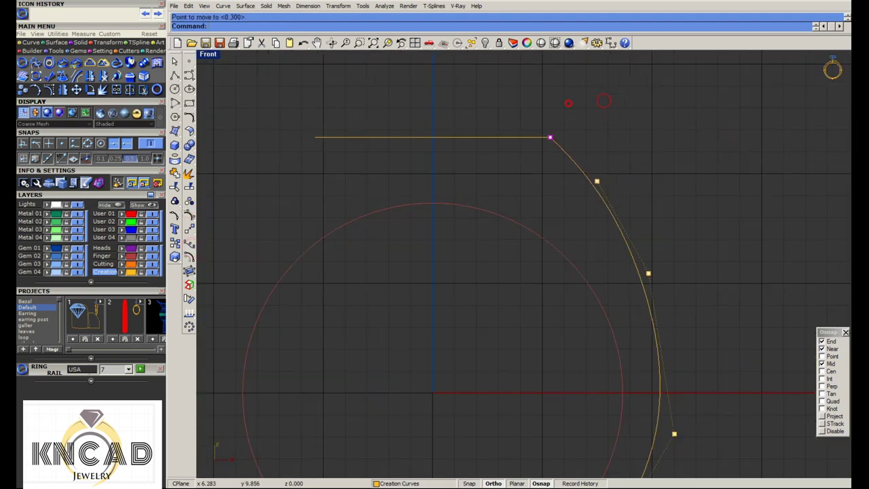
Scale the profile curve copy and mirror it to the opposite side
click(432, 393)
click(706, 131)
click(710, 133)
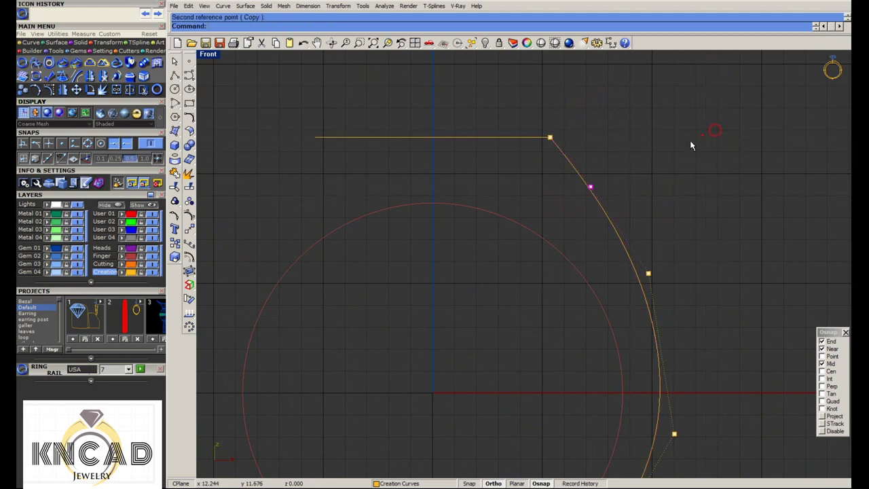
scroll(690, 141, down, 3)
scroll(574, 249, up, 1)
click(460, 70)
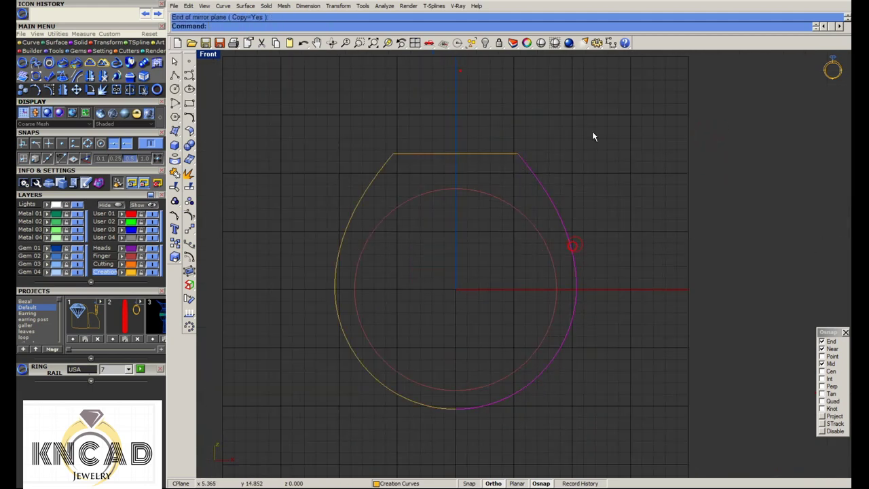
Sweep the profile along the rail to build the new ring body, checking it in Right and Front views
click(534, 186)
key(Return)
key(Return)
double_click(208, 54)
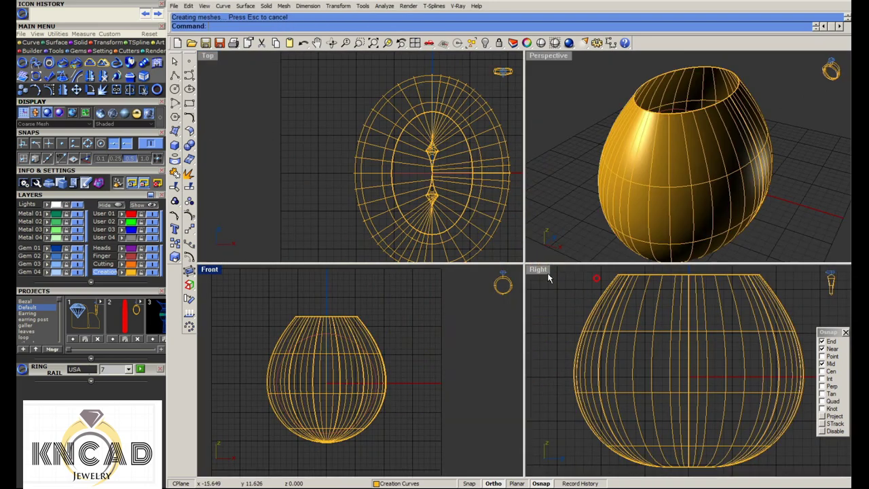
double_click(538, 270)
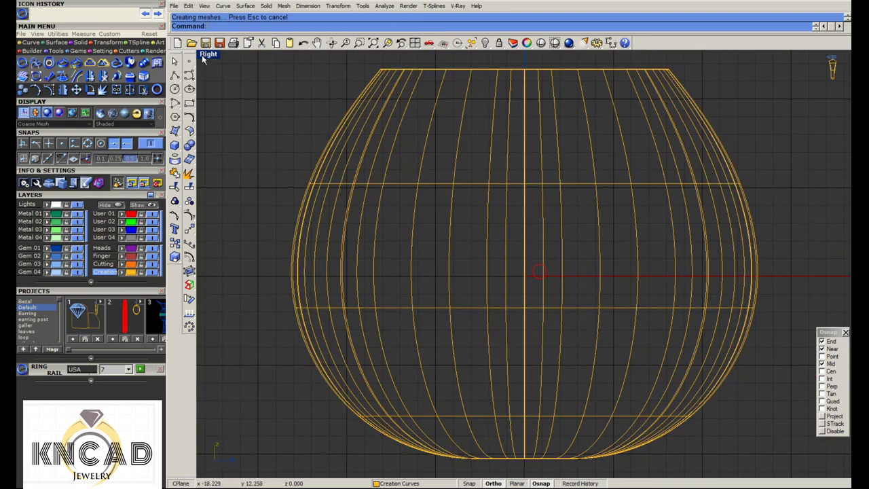
double_click(203, 57)
double_click(207, 270)
Draw V-shaped polyline cutters from the origin down below the ring
click(174, 75)
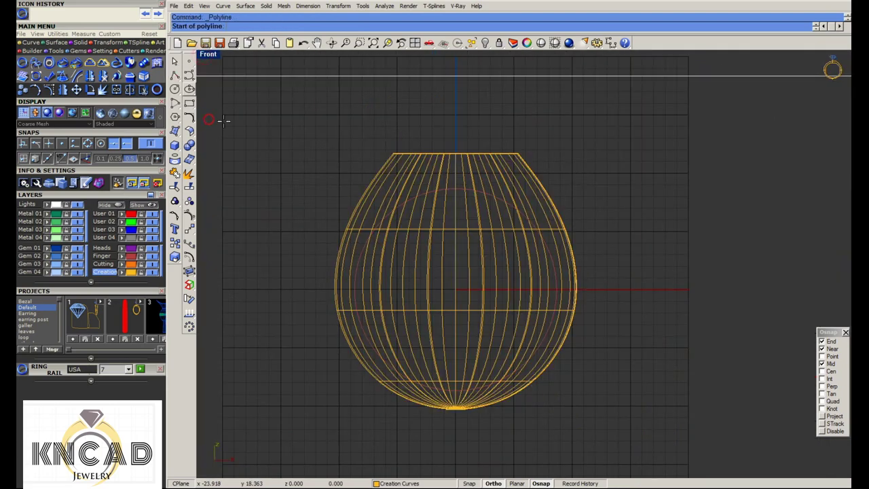
right_drag(534, 407, 531, 361)
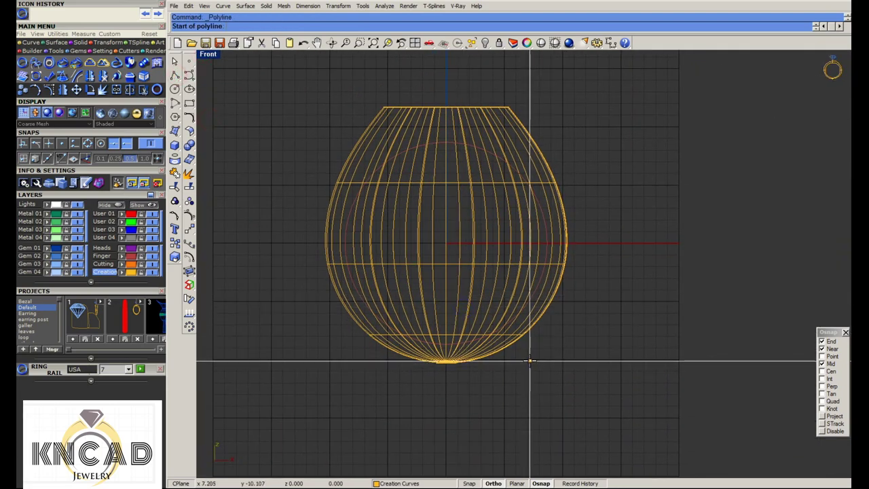
scroll(497, 367, up, 1)
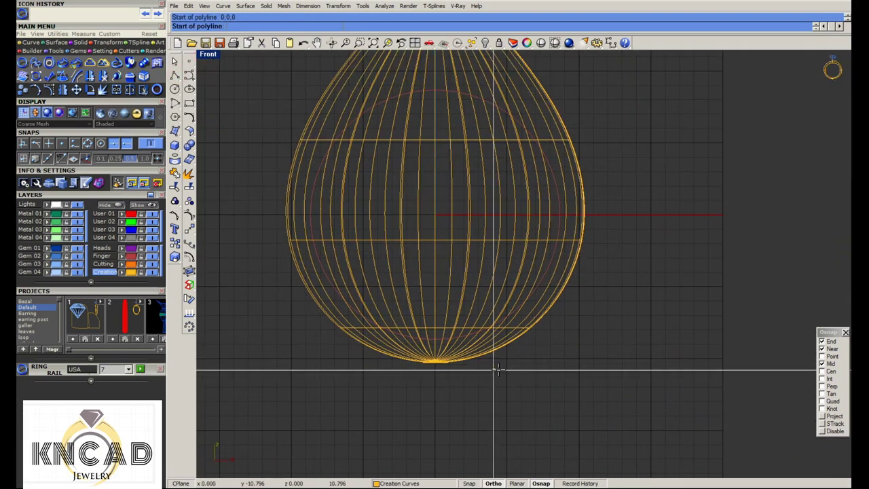
click(530, 397)
right_click(516, 400)
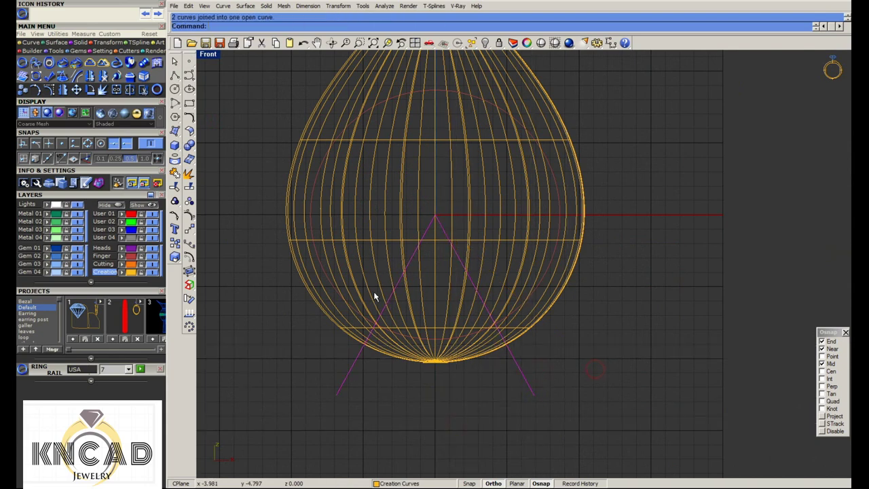
Trim a notch out of the ring body's bottom using the V lines as cutting edges
text(trim)
key(Return)
scroll(432, 285, down, 3)
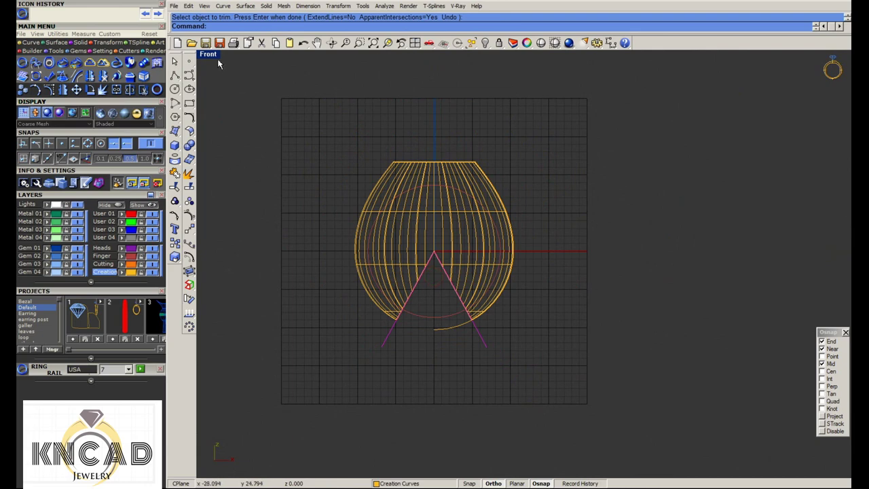
click(388, 344)
double_click(210, 56)
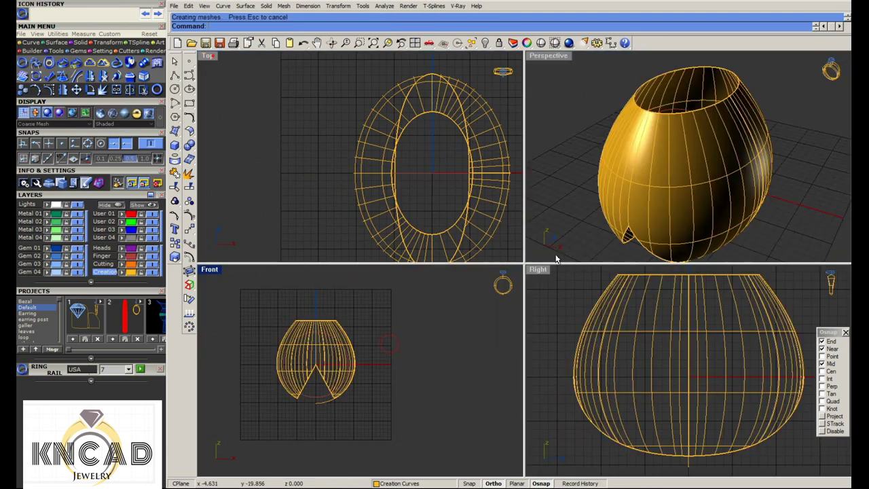
key(ctrl+m)
Put a bounding-box control cage around the ring body in world coordinates with default point counts
click(448, 203)
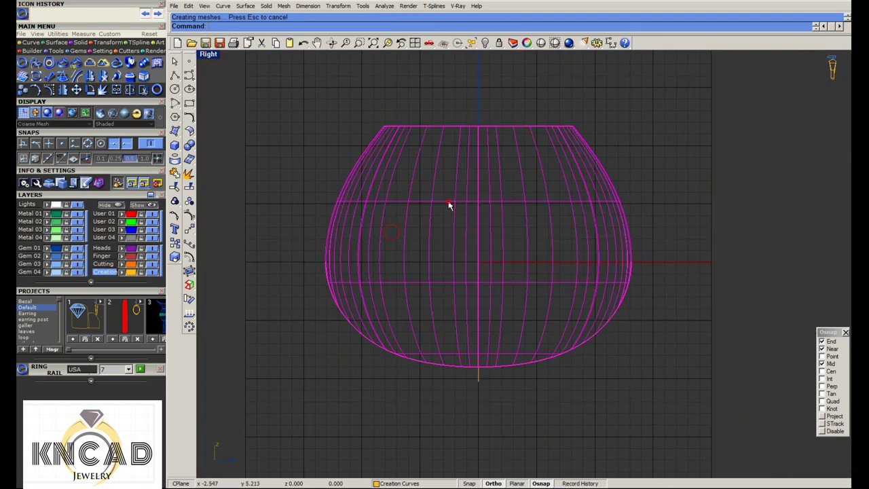
click(189, 271)
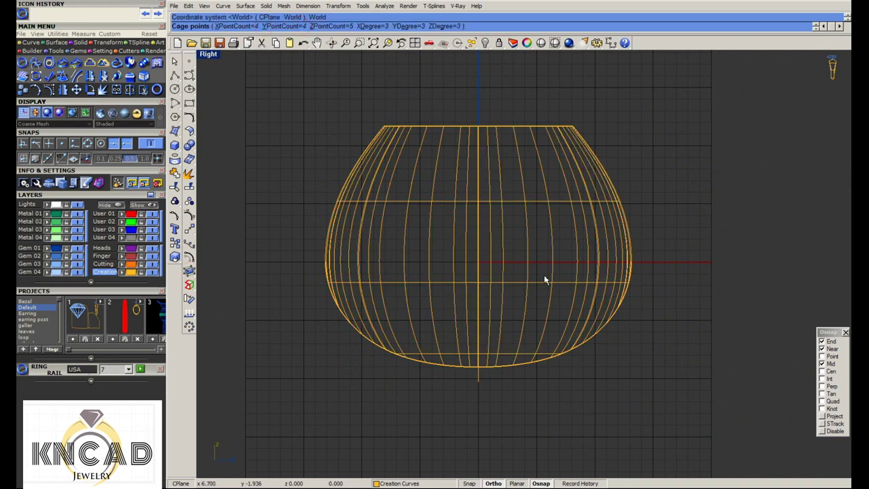
click(724, 486)
right_click(462, 203)
scroll(445, 203, down, 2)
scroll(443, 202, up, 3)
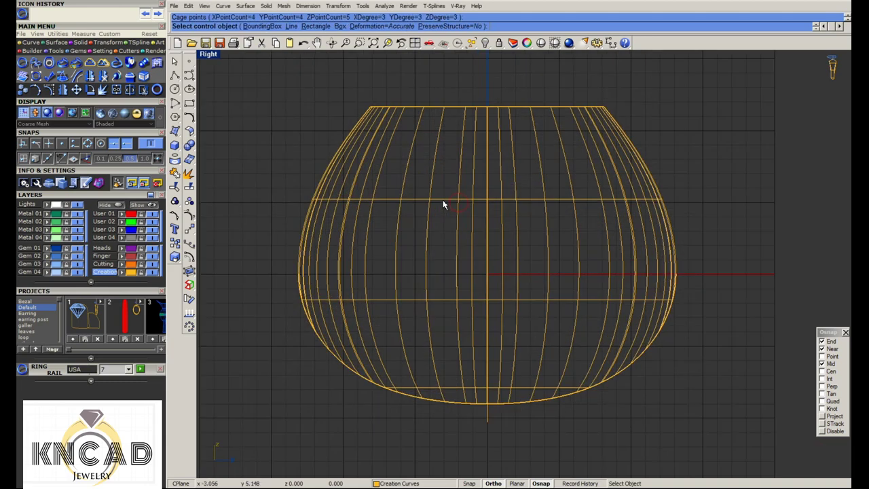
click(266, 26)
key(Return)
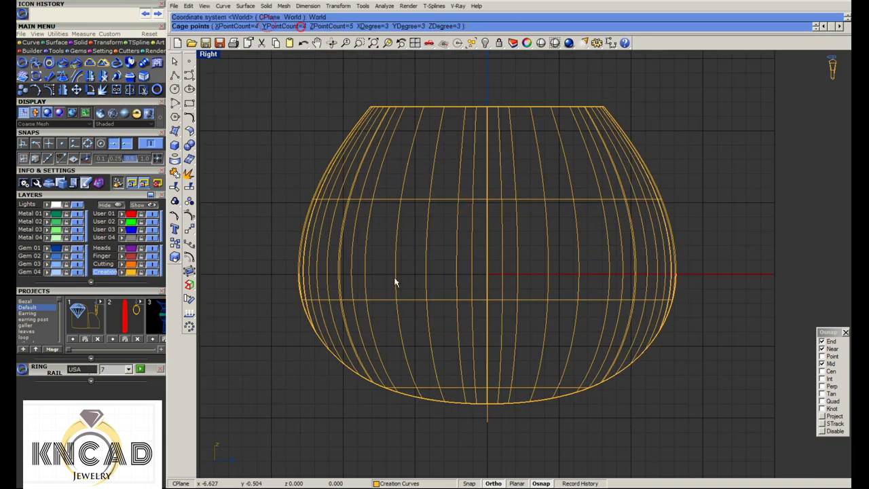
key(Return)
scroll(395, 283, down, 3)
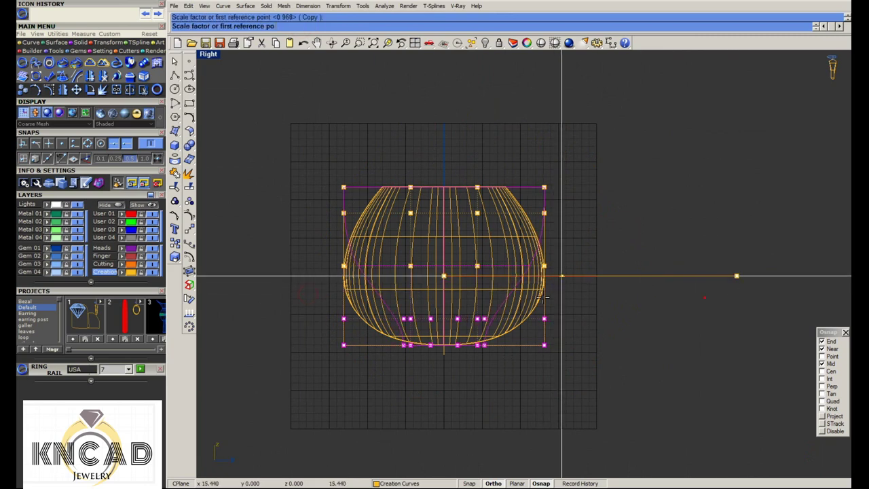
Scale1D the bottom and middle cage rows inward toward the centre
click(706, 296)
key(Return)
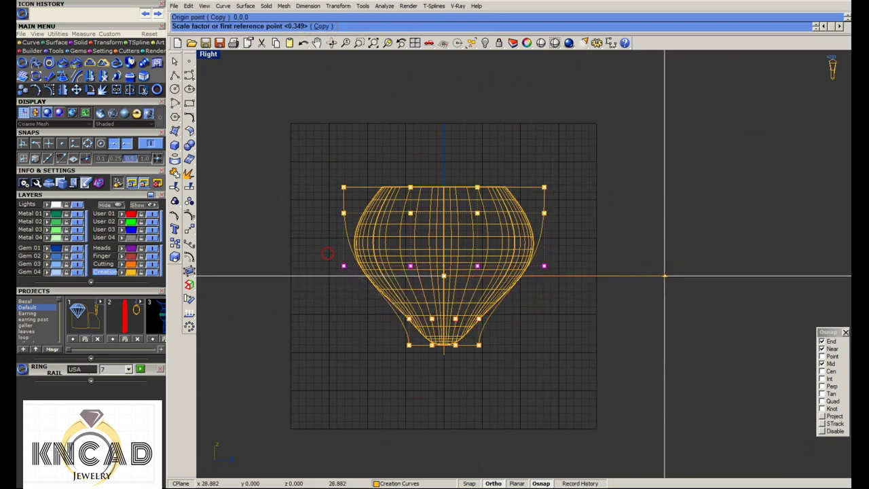
click(659, 281)
click(577, 287)
key(Return)
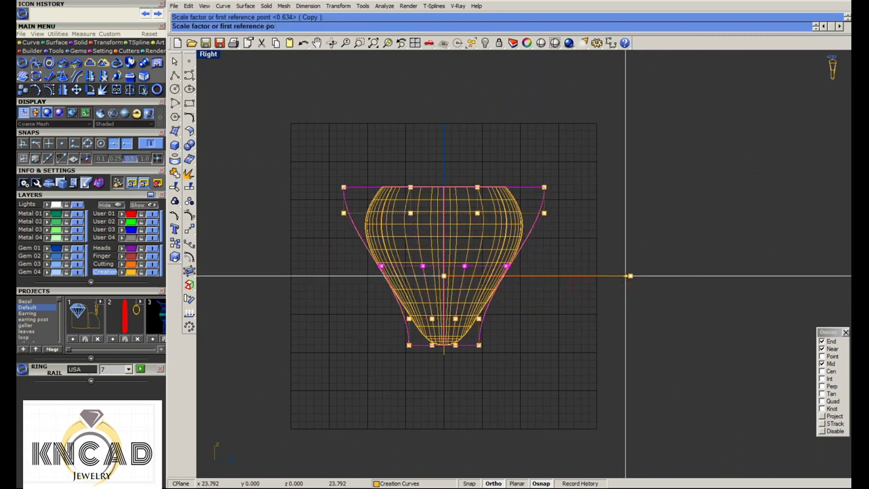
click(627, 277)
click(581, 284)
Scale1D the second and third cage rows inward toward the centre
drag(564, 221, 328, 207)
key(Return)
click(627, 273)
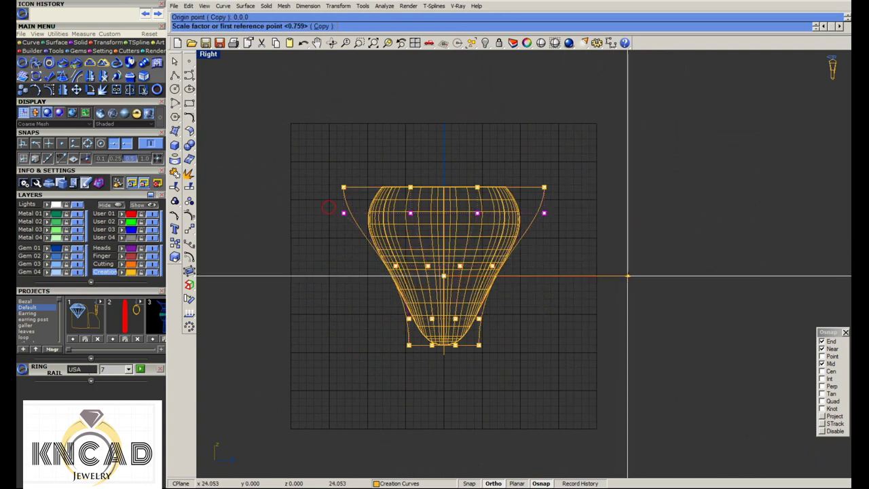
click(611, 289)
drag(416, 273, 362, 253)
key(Return)
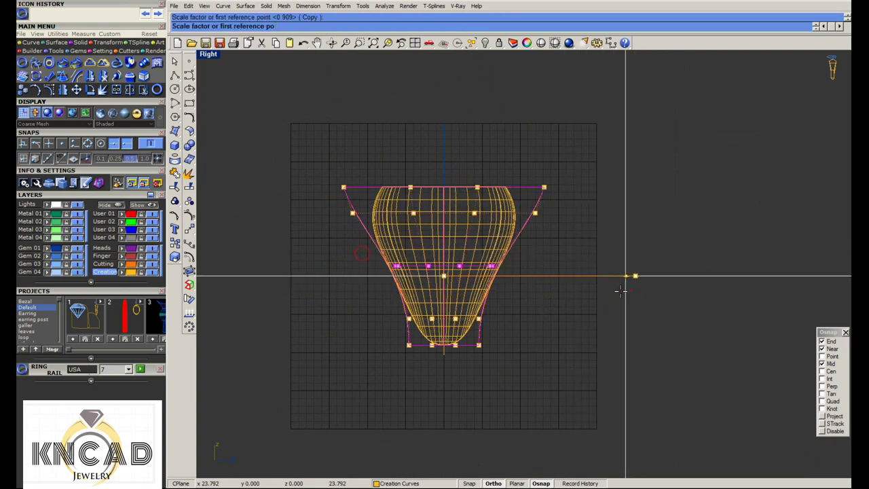
click(630, 290)
click(495, 324)
key(Return)
click(654, 276)
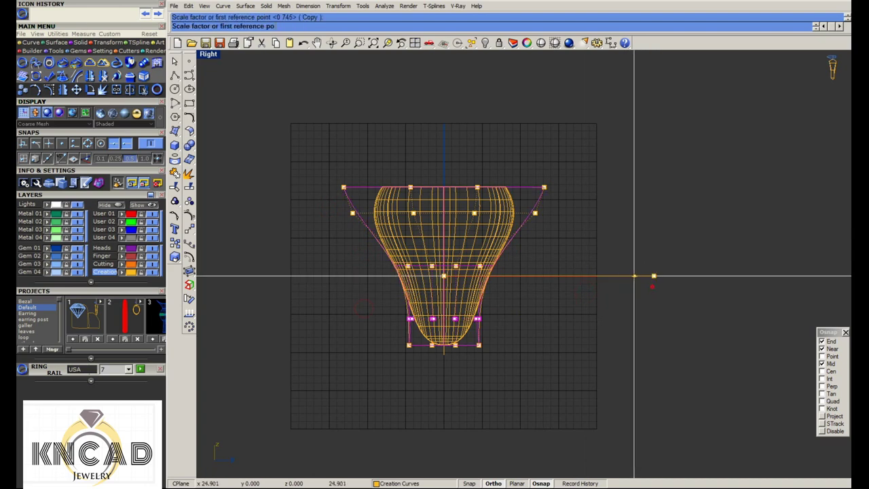
click(641, 287)
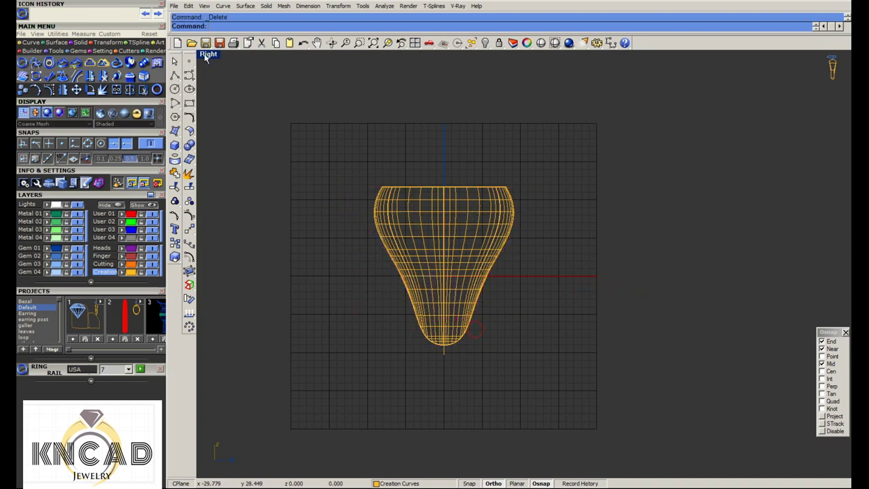
Draw a 15.451-diameter circle centred at 0,0,0 in the Front view
double_click(206, 58)
click(174, 89)
text(0,0,0)
key(Return)
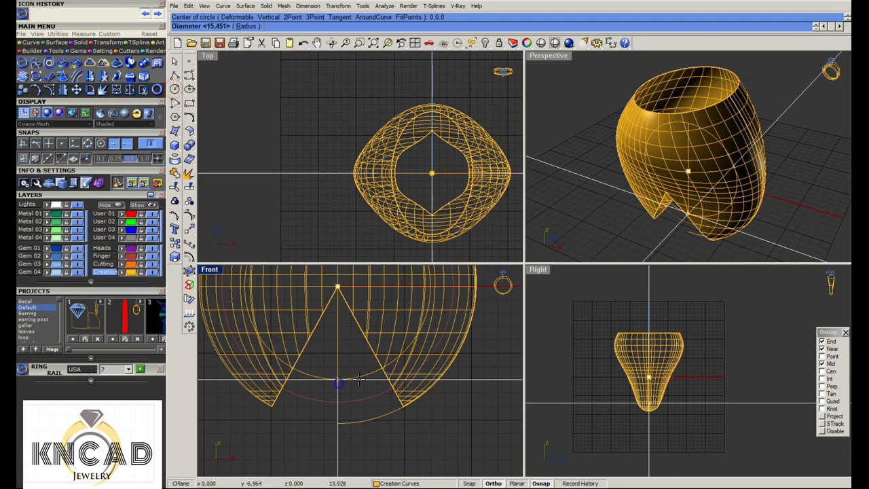
click(358, 379)
Trim the inner surface away with the circle to open the finger hole
text(trim)
key(Return)
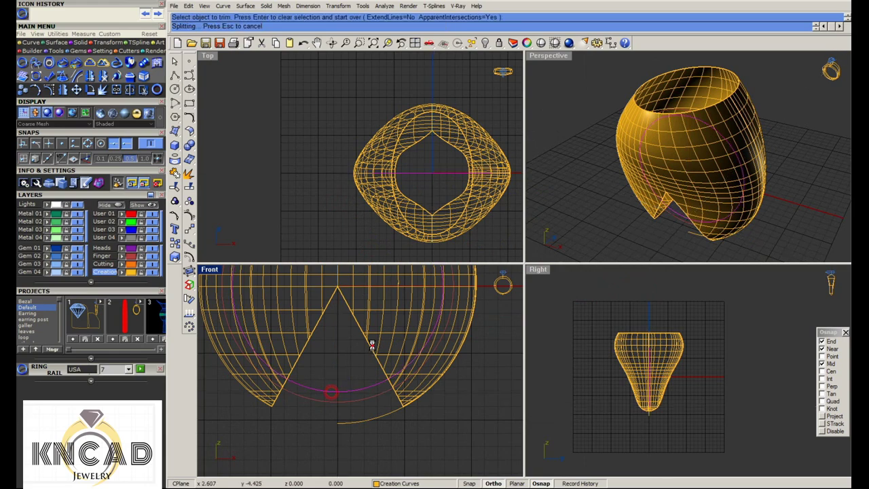
scroll(394, 383, down, 5)
key(Return)
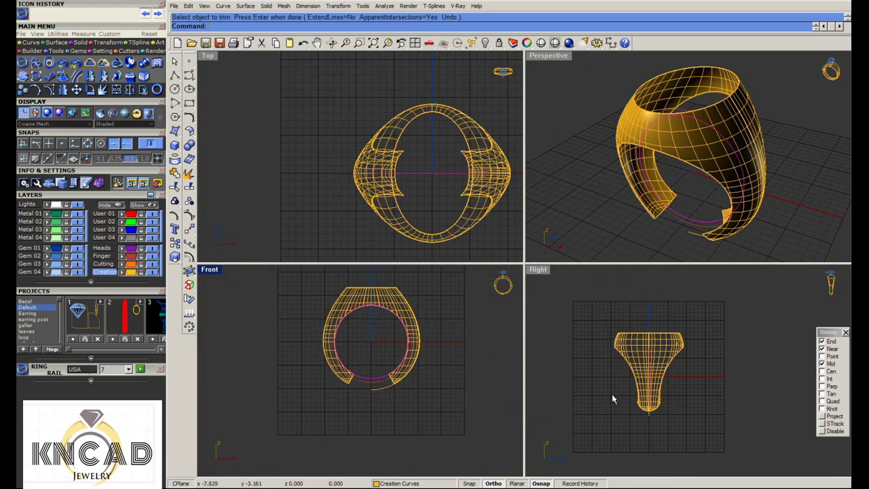
scroll(612, 399, up, 5)
double_click(543, 272)
click(521, 251)
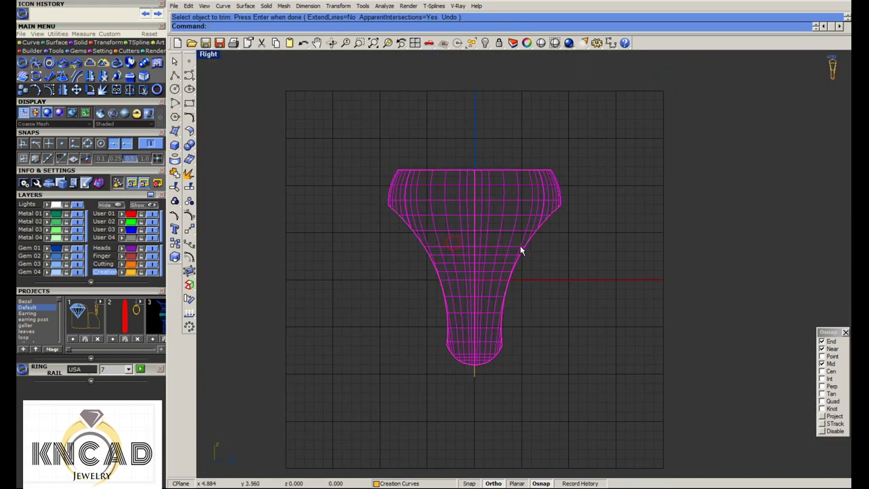
Cage-edit the side profile and Scale1D the lower and middle cage rows inward
click(190, 271)
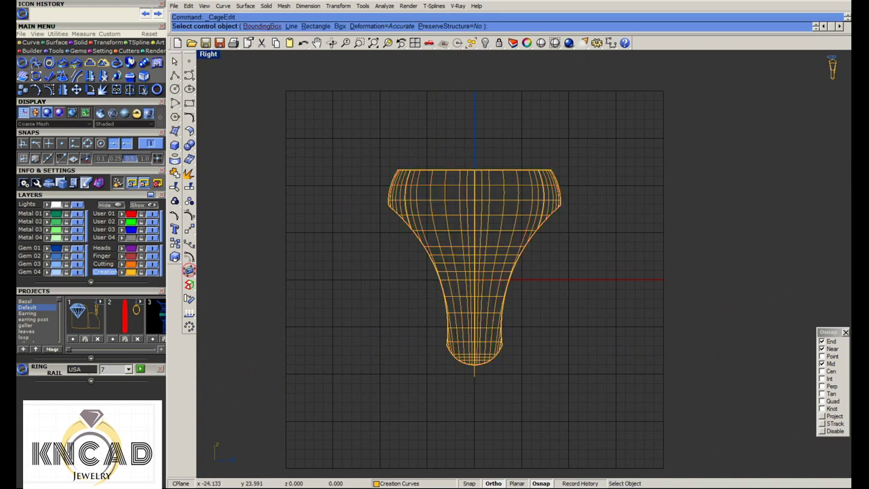
drag(336, 305, 647, 439)
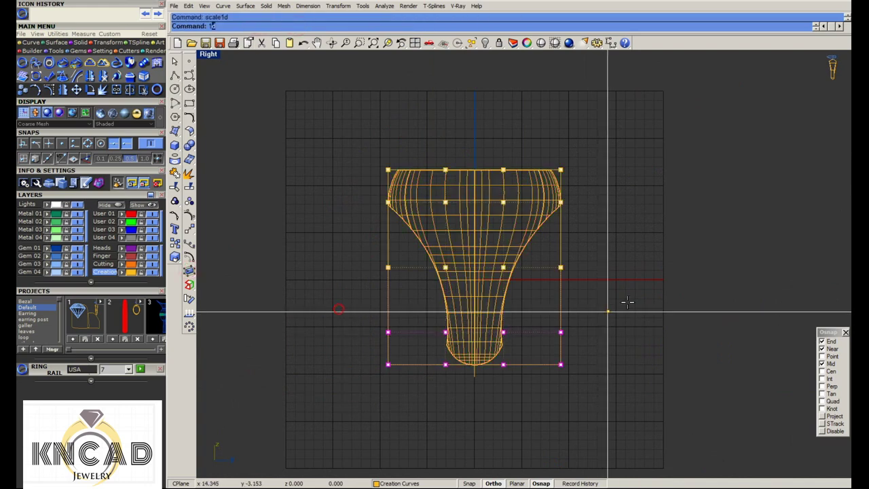
key(Return)
click(688, 293)
click(656, 296)
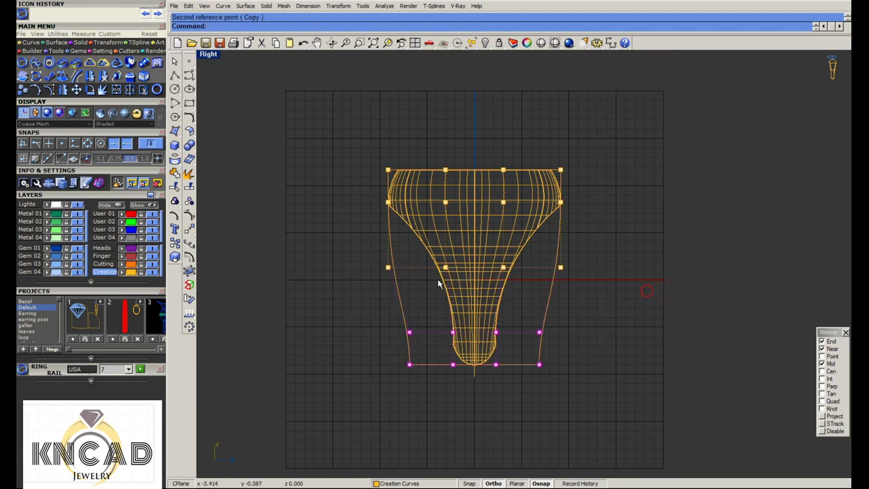
key(Return)
click(659, 281)
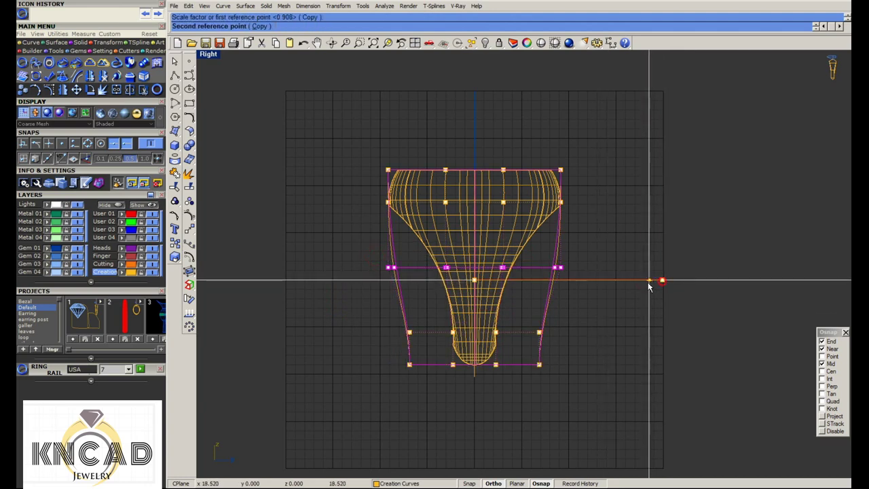
click(648, 282)
Squeeze the bottom cage row slightly further inward, then delete the cage
drag(384, 360, 570, 377)
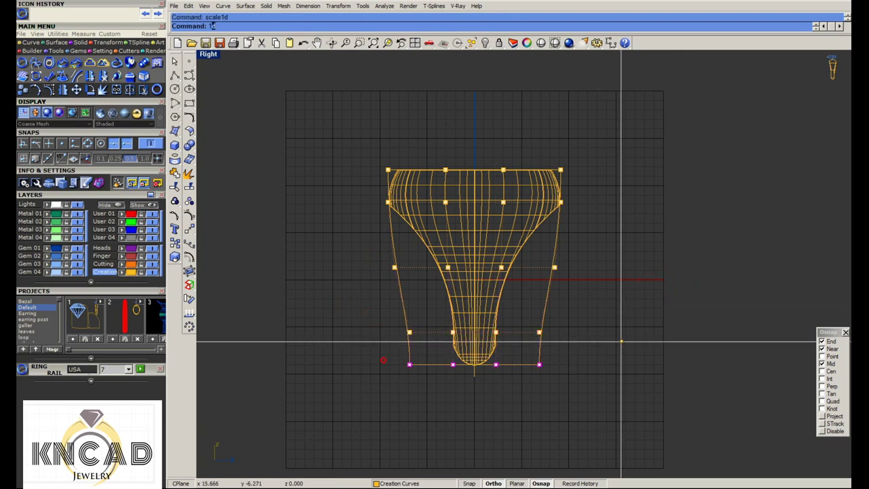
key(Return)
click(670, 312)
click(659, 312)
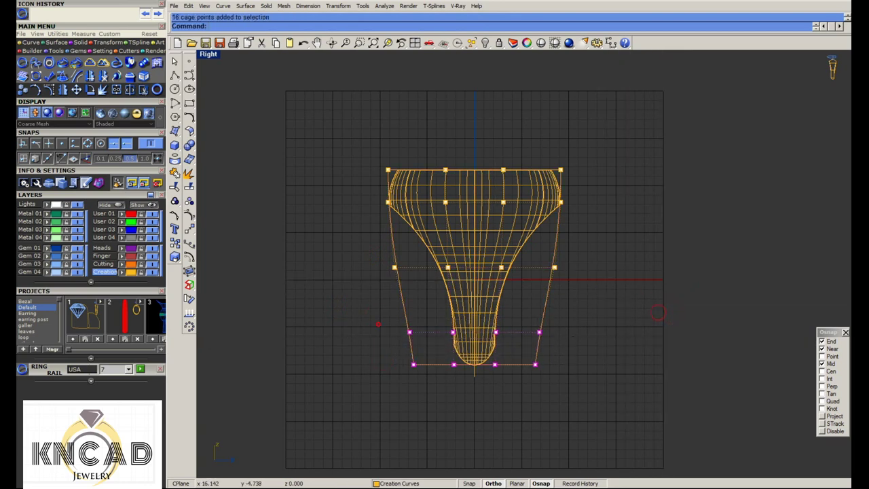
key(Return)
click(666, 285)
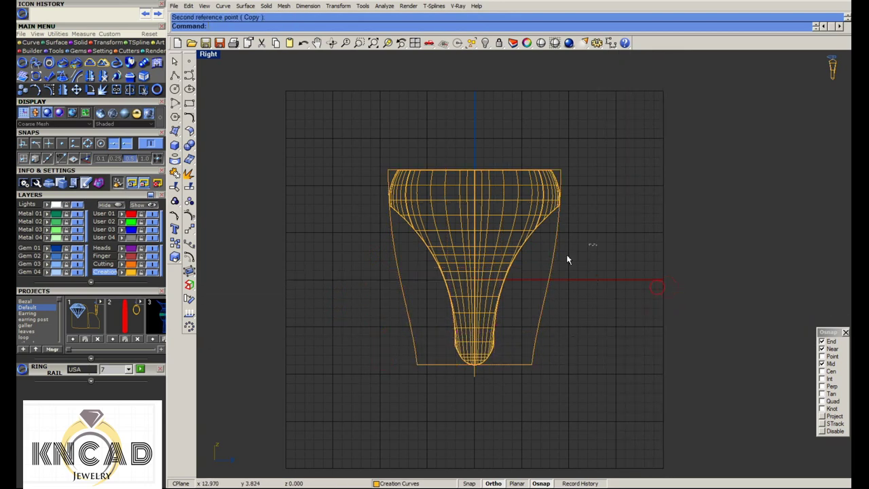
key(Delete)
double_click(206, 54)
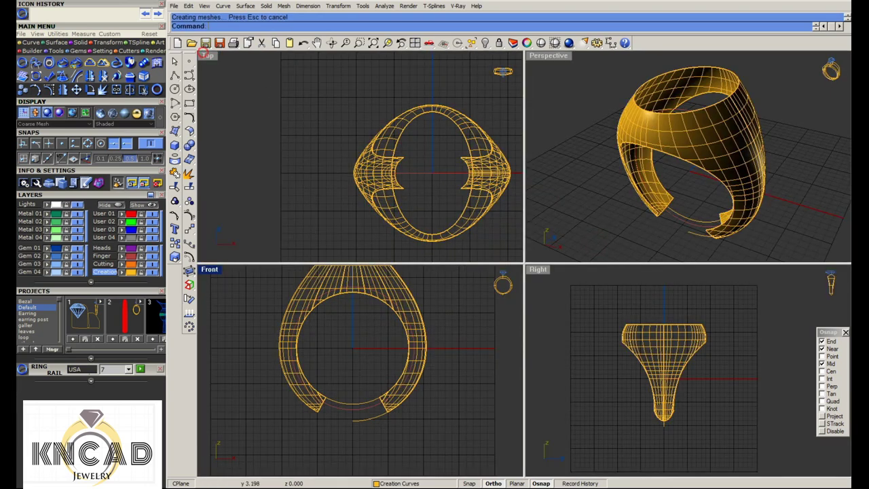
Extend the ring's top opening edge in the full-size Perspective view
key(ctrl+a)
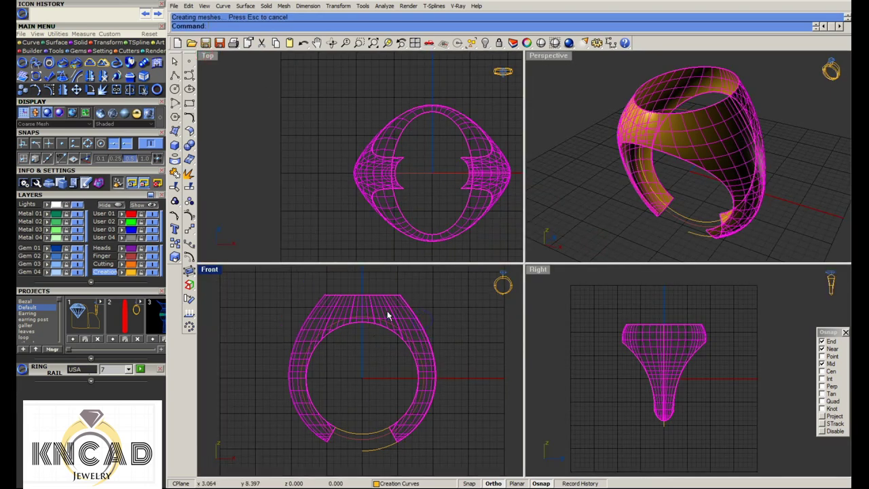
click(547, 75)
double_click(547, 55)
click(189, 130)
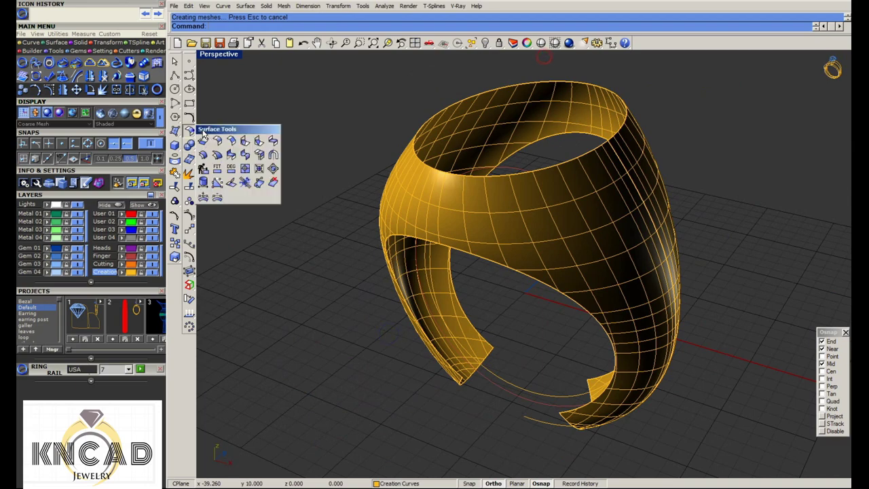
click(202, 141)
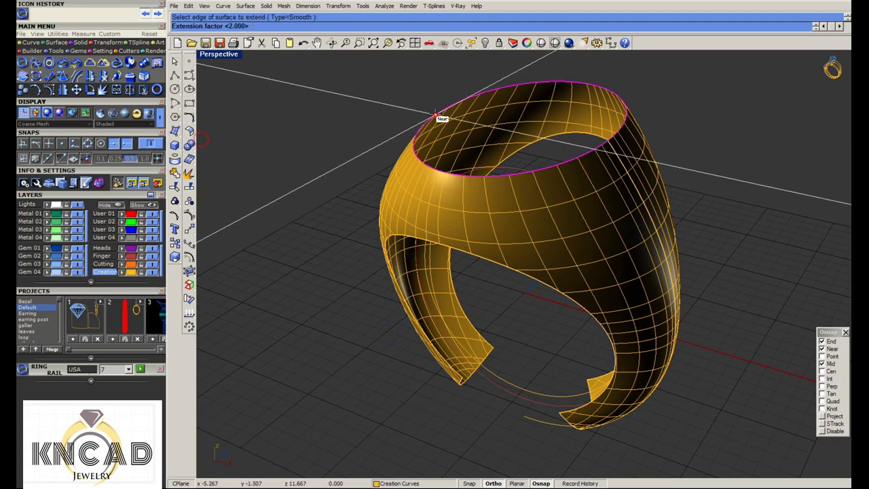
click(435, 114)
scroll(486, 212, down, 3)
Offset the ring surface 0.8 as a solid and move it to the Metal 01 layer
click(192, 143)
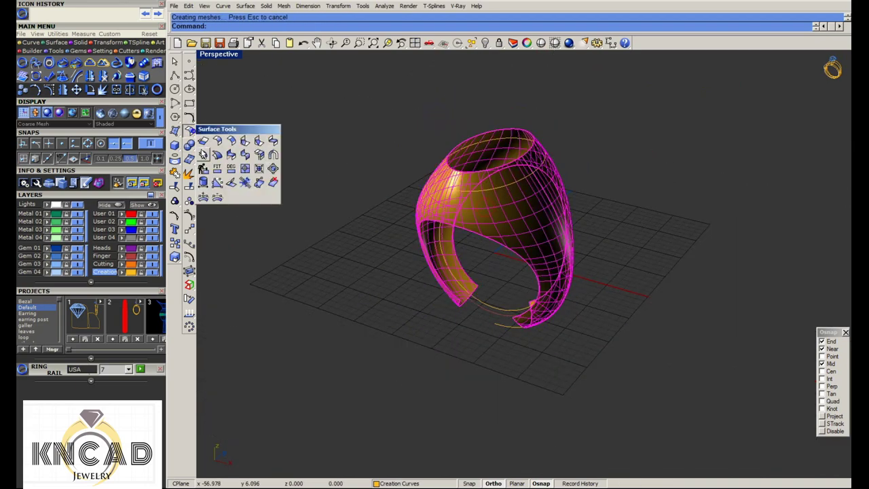
click(203, 155)
text(8)
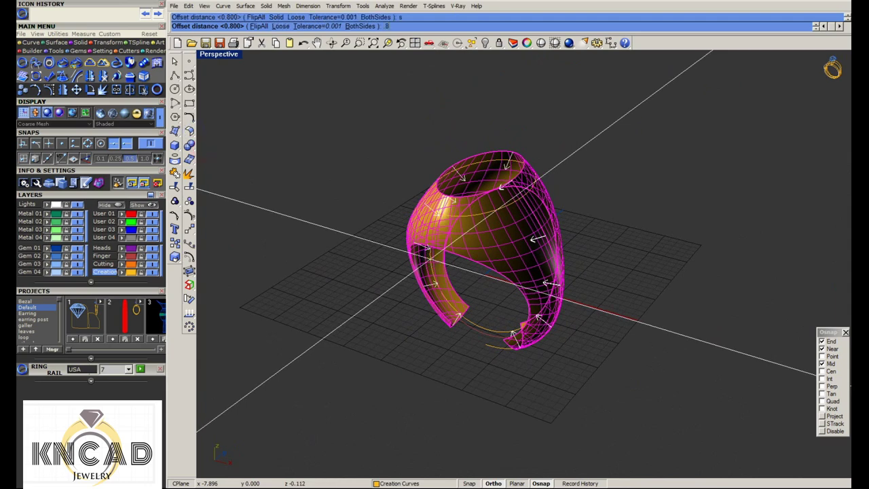
key(Return)
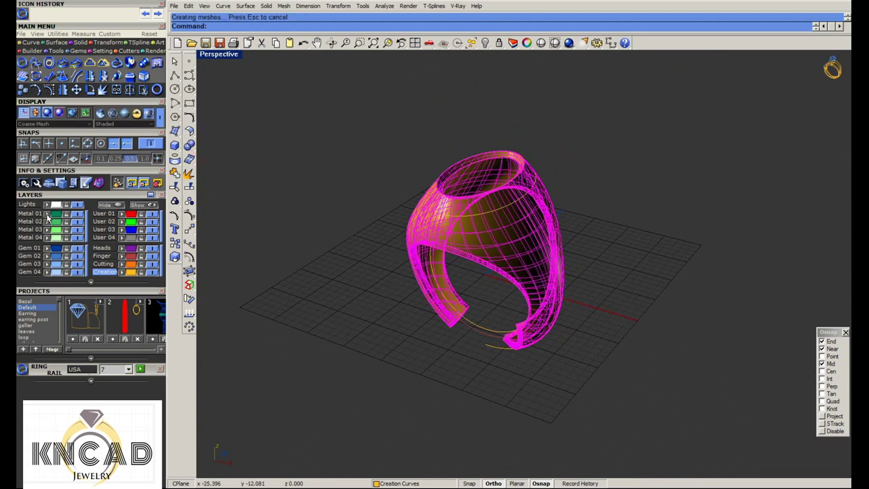
click(48, 215)
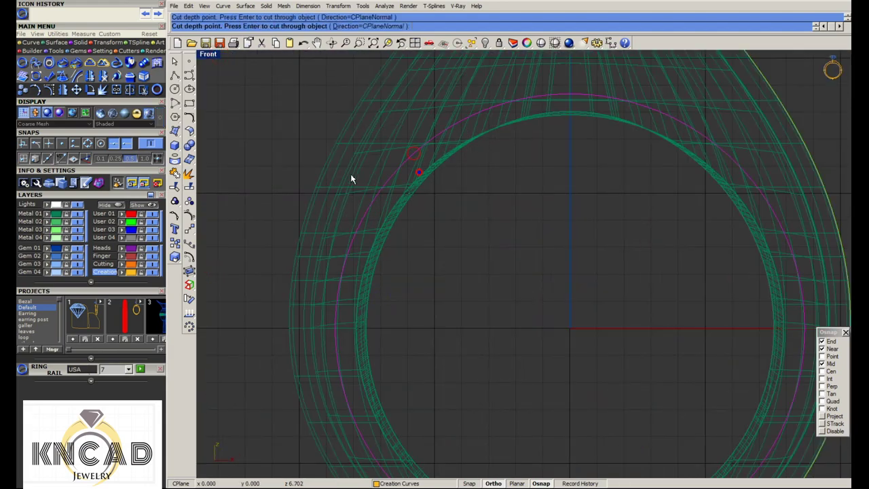
WireCut the shank bottom with angled lines from the centre, then delete the cutters and circle
scroll(353, 194, down, 5)
scroll(497, 342, up, 3)
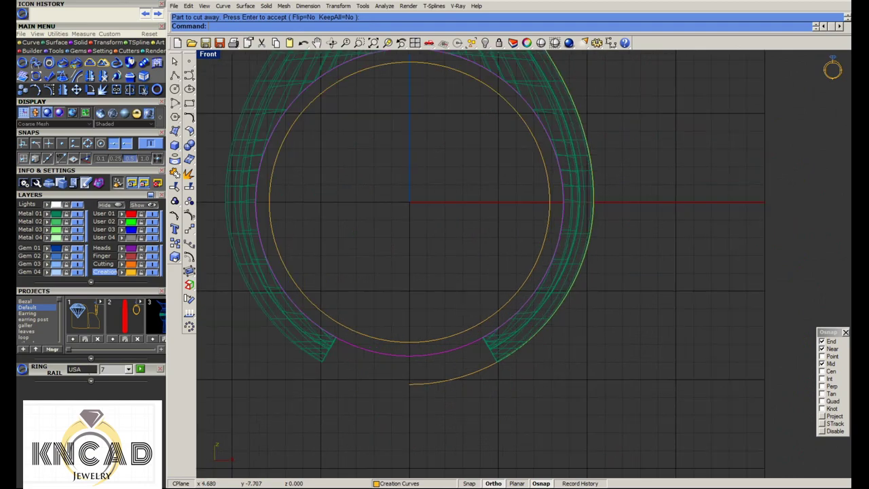
scroll(498, 342, up, 3)
click(175, 75)
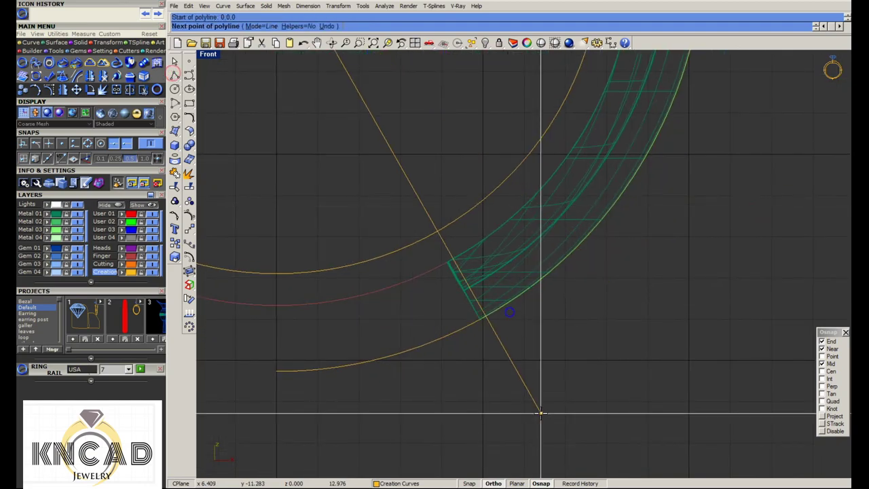
click(541, 412)
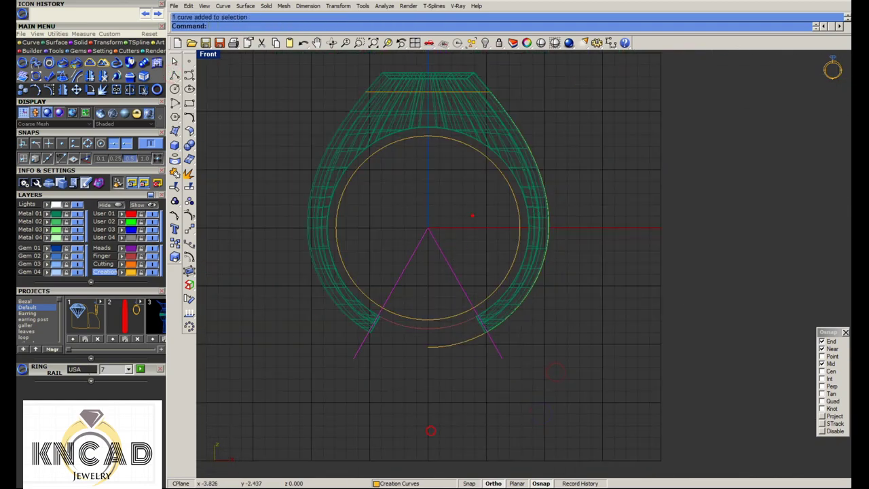
scroll(372, 338, up, 3)
text(W)
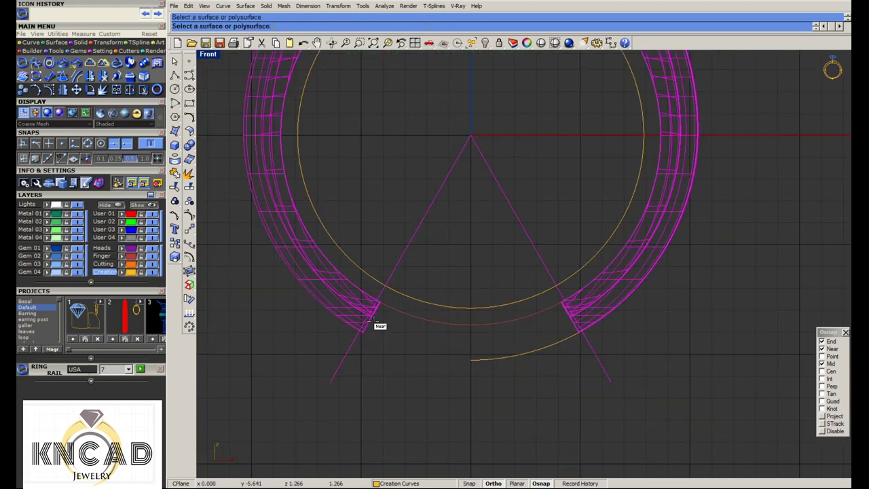
click(372, 319)
key(Return)
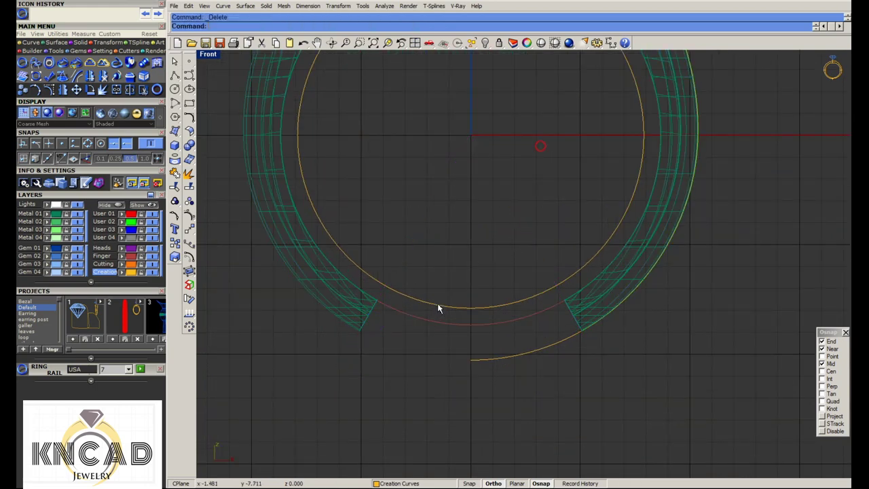
click(438, 304)
key(Delete)
Mirror the arc and join both halves into one curve spanning the gap
click(491, 399)
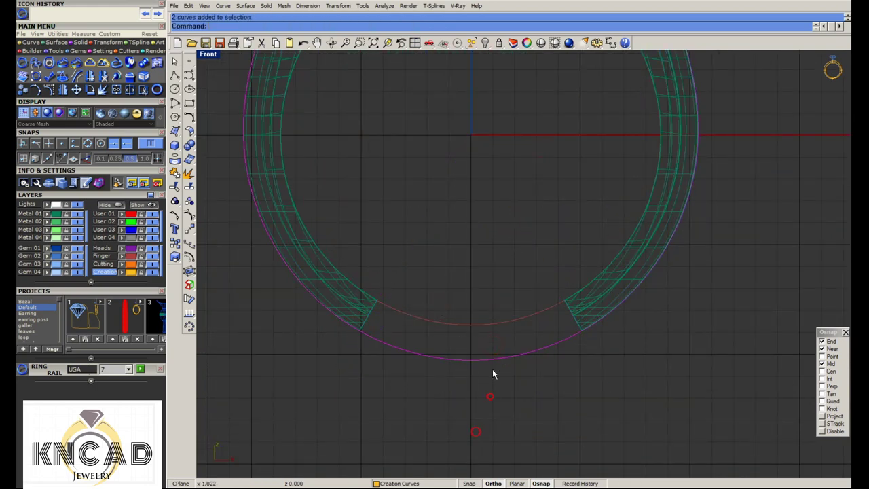
right_drag(493, 373, 469, 374)
key(ctrl+j)
double_click(207, 54)
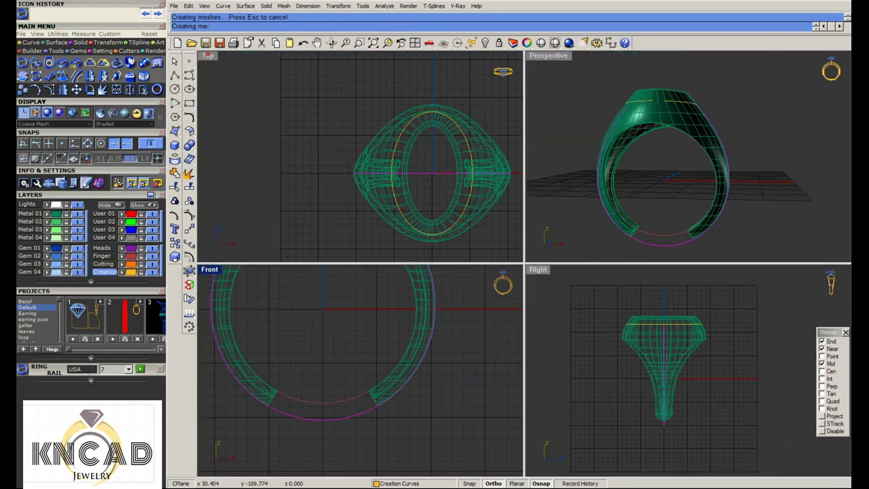
double_click(554, 57)
scroll(481, 294, up, 5)
scroll(482, 295, up, 3)
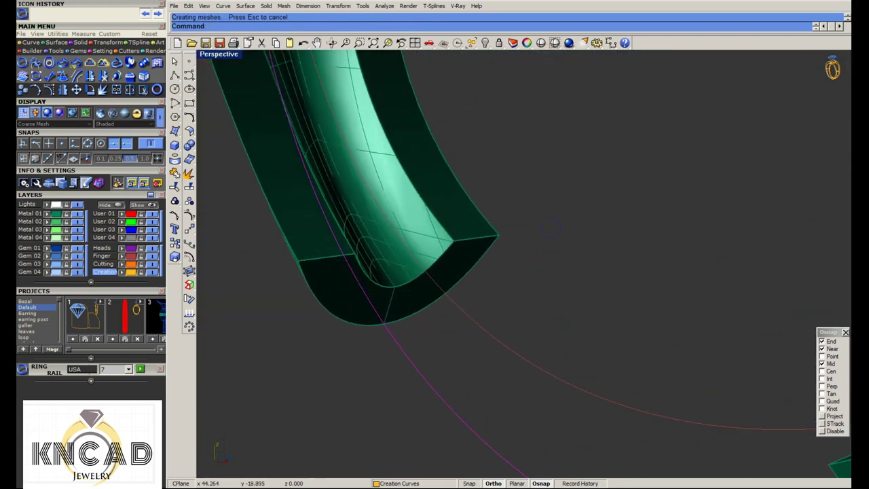
Duplicate the shank's cut-end edge as a separate curve
click(175, 163)
click(213, 168)
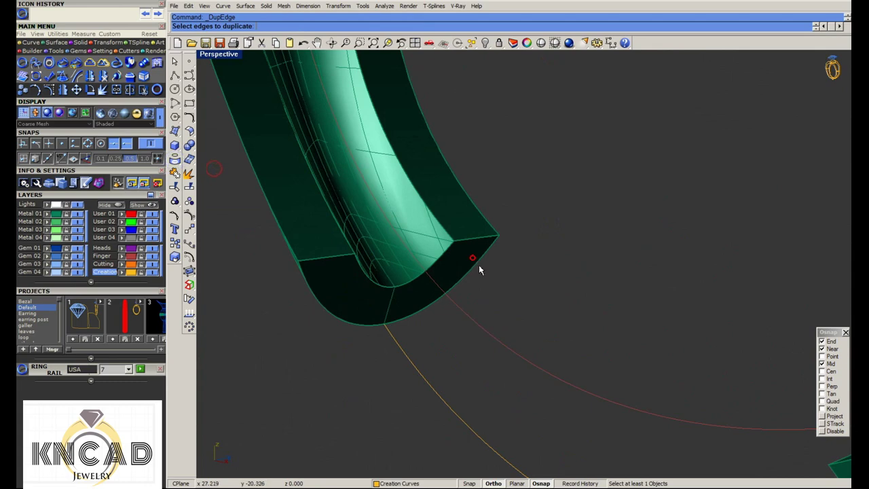
key(Return)
Move both end points of the copied edge curve further outward
click(190, 218)
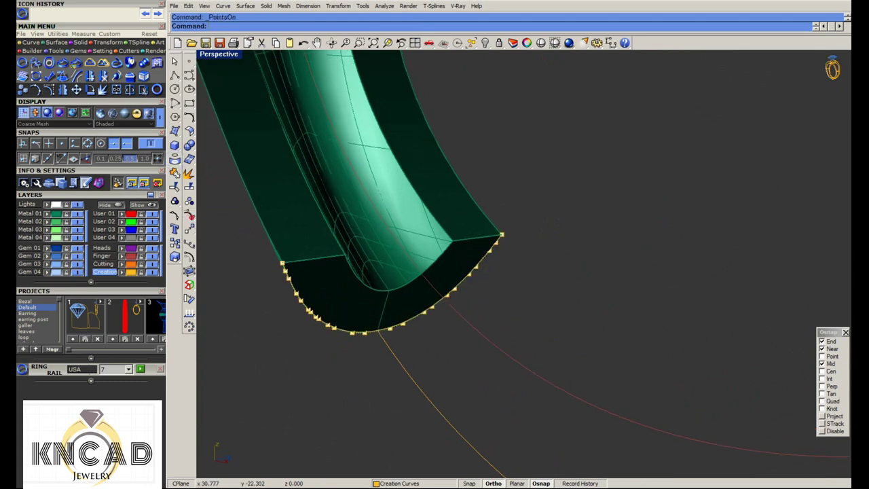
click(505, 235)
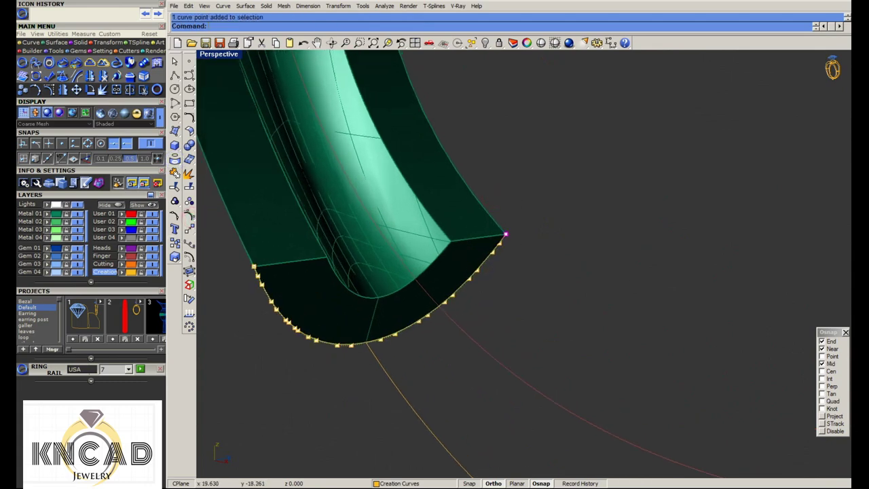
click(399, 43)
click(475, 314)
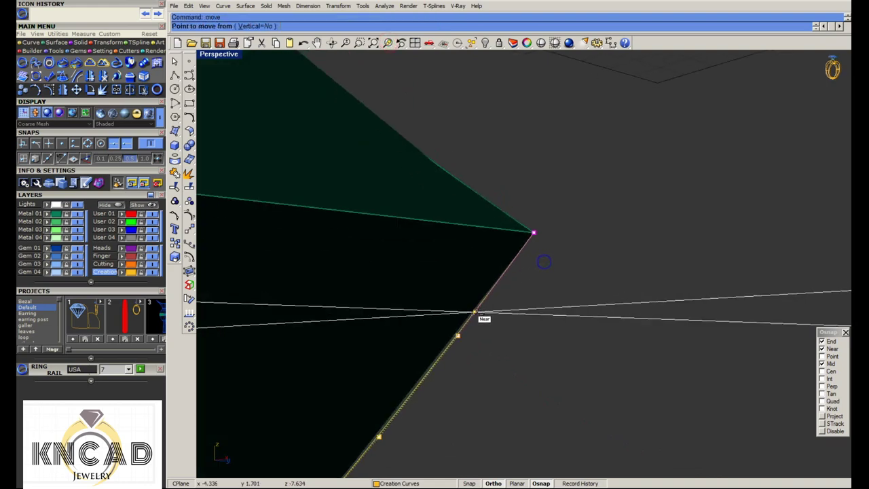
click(494, 279)
scroll(550, 262, down, 3)
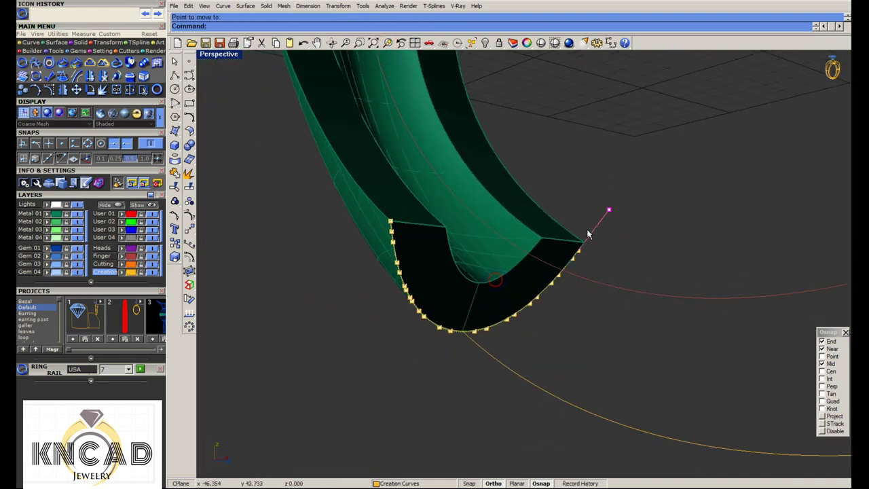
scroll(445, 235, down, 3)
scroll(446, 236, up, 3)
scroll(480, 249, up, 2)
click(526, 279)
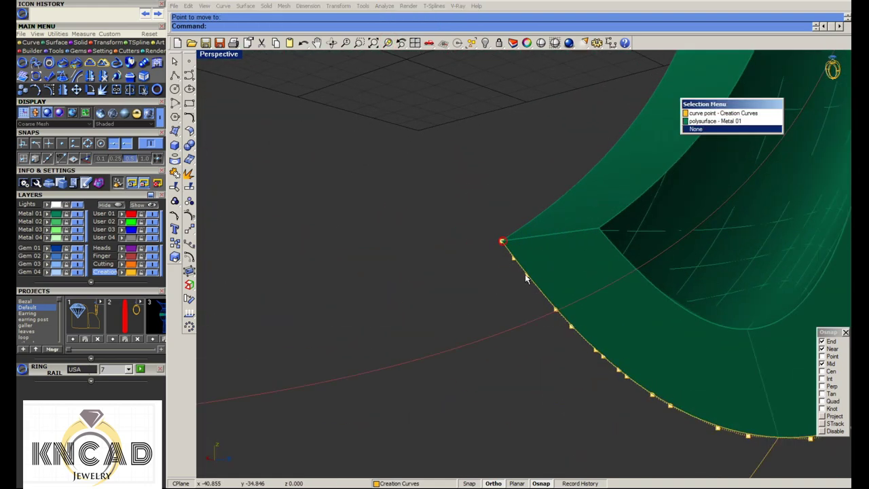
click(503, 245)
drag(503, 245, 514, 263)
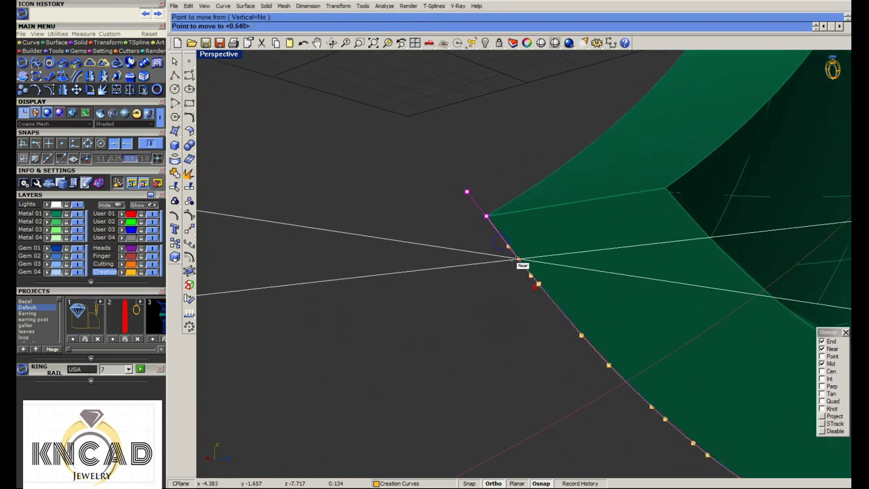
scroll(515, 264, down, 2)
Draw a polyline between the curve's two ends and join everything into a closed profile
click(175, 75)
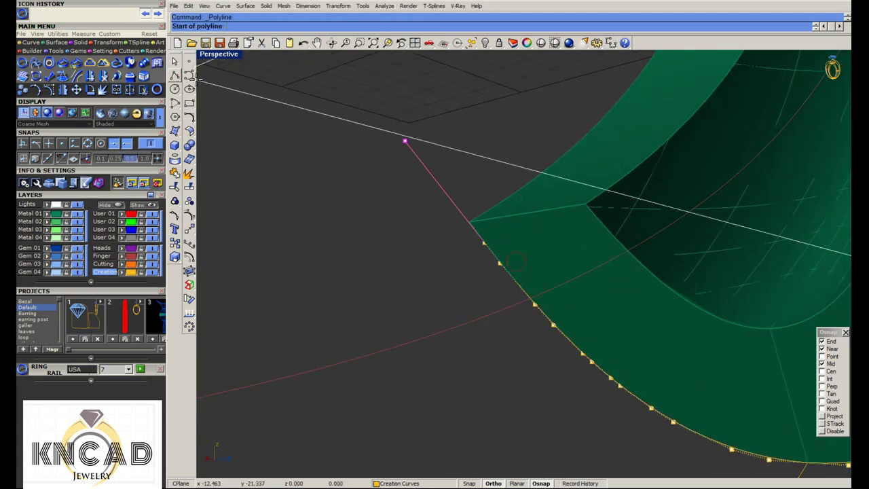
click(404, 138)
click(404, 139)
scroll(404, 138, down, 3)
mouse_move(405, 138)
right_down()
mouse_move(529, 224)
mouse_move(439, 254)
right_up()
scroll(530, 204, up, 2)
click(532, 207)
key(Return)
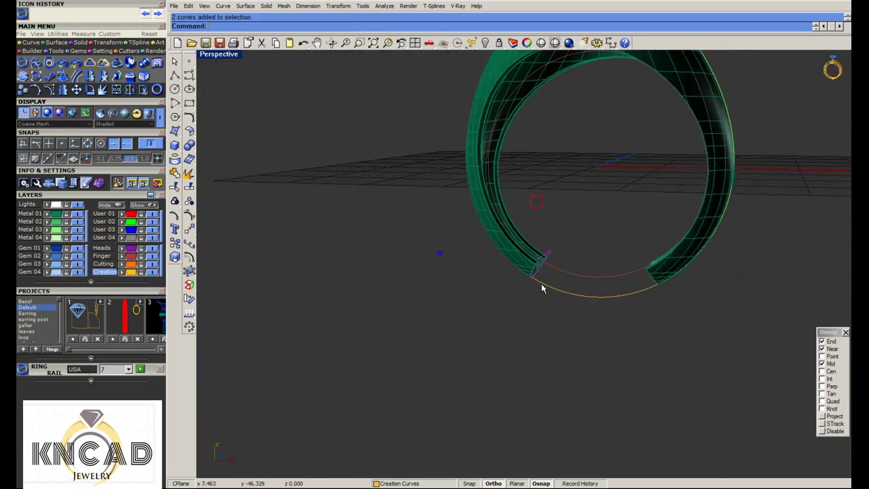
Start a one-rail sweep with the end profile picked as its cross-section
double_click(231, 60)
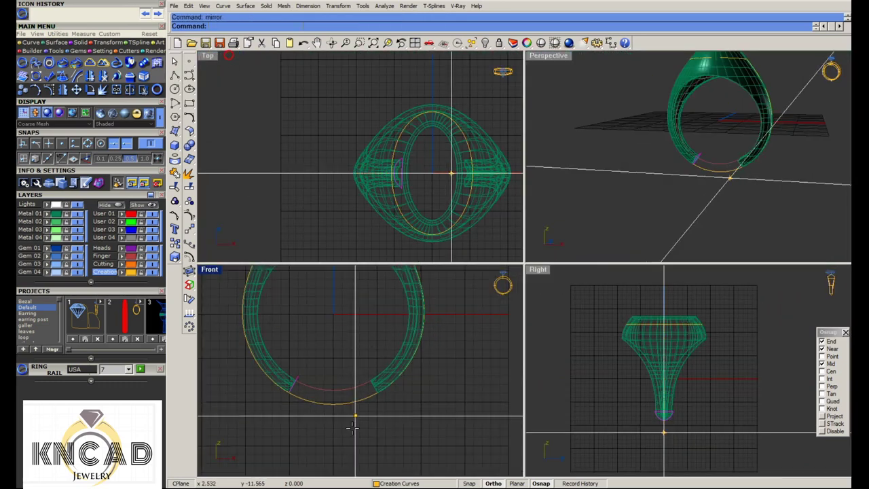
click(339, 405)
text(sweep1)
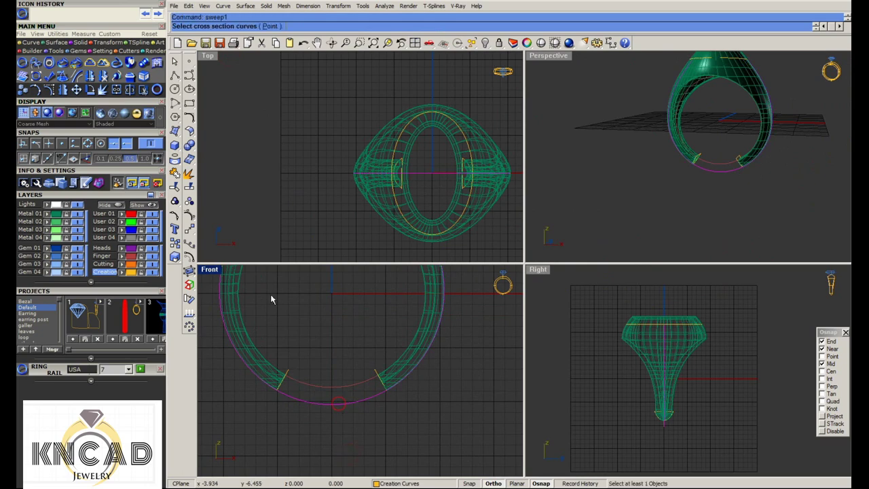
click(189, 131)
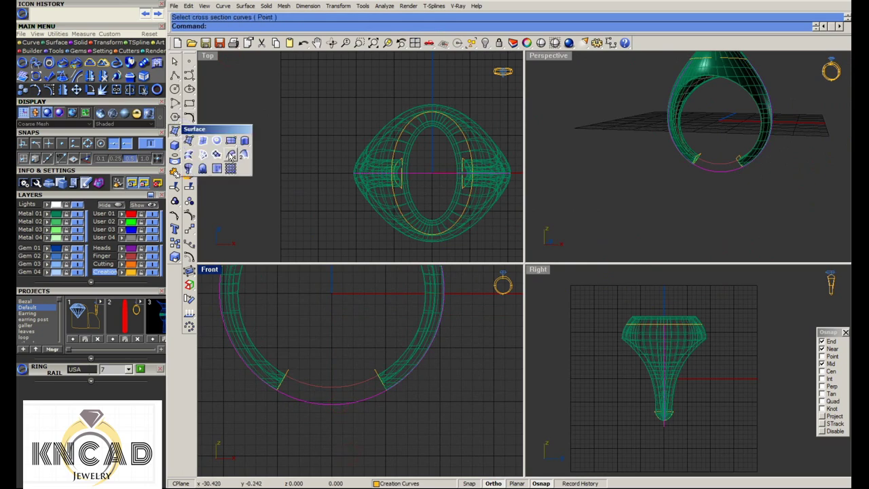
click(231, 155)
scroll(296, 370, up, 2)
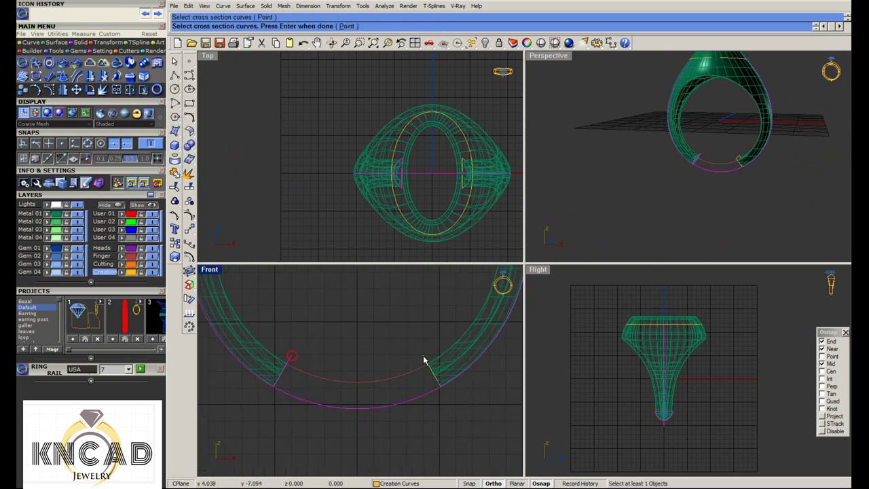
click(703, 168)
key(Return)
Accept the seams, create the swept bottom band and cap its open ends
double_click(548, 55)
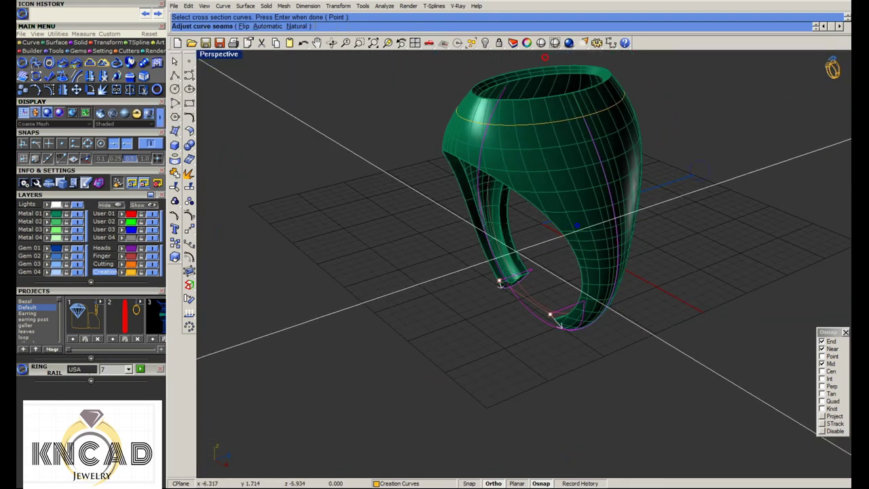
scroll(522, 286, up, 5)
scroll(523, 285, up, 5)
right_drag(498, 247, 402, 154)
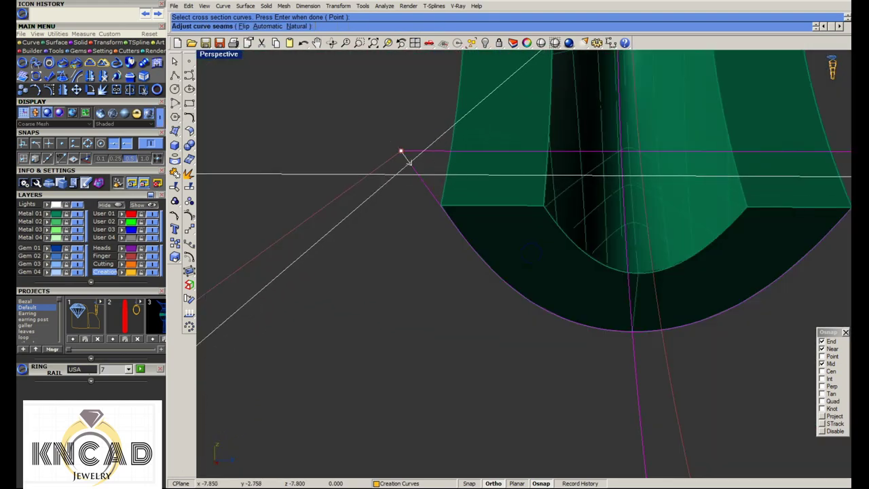
scroll(423, 233, down, 5)
right_drag(382, 229, 446, 258)
scroll(398, 244, up, 5)
scroll(393, 251, down, 5)
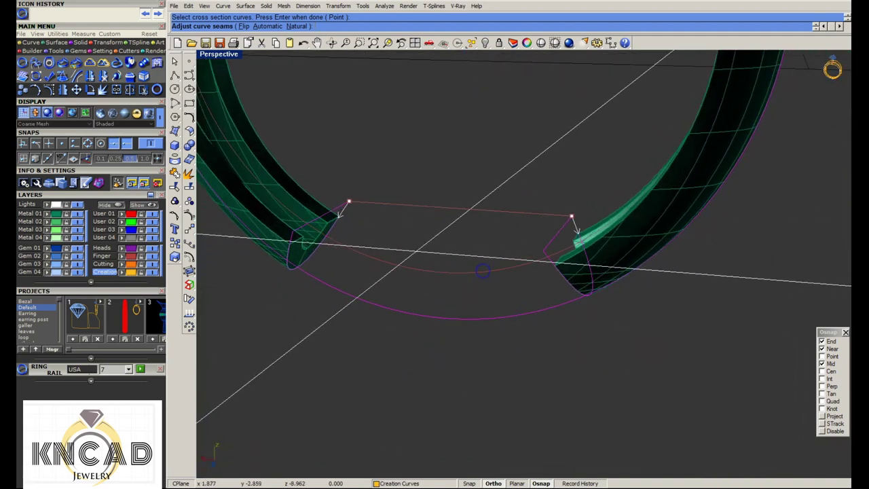
scroll(416, 254, up, 2)
right_click(416, 254)
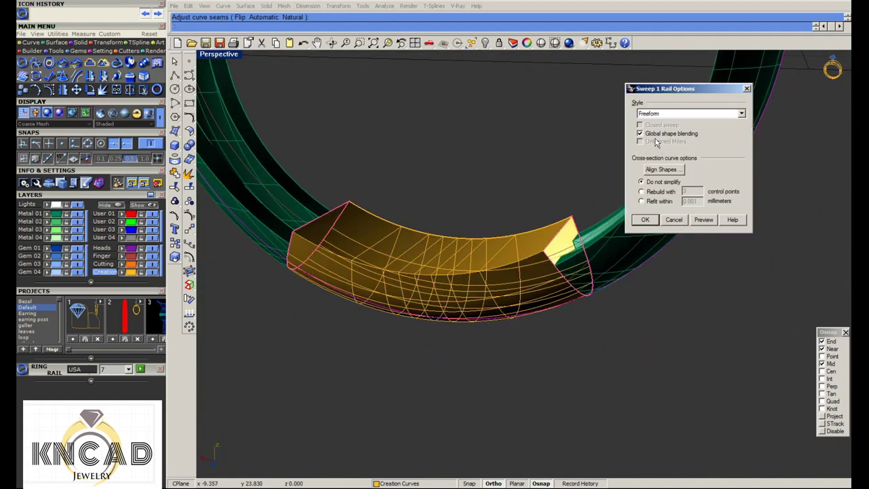
click(645, 220)
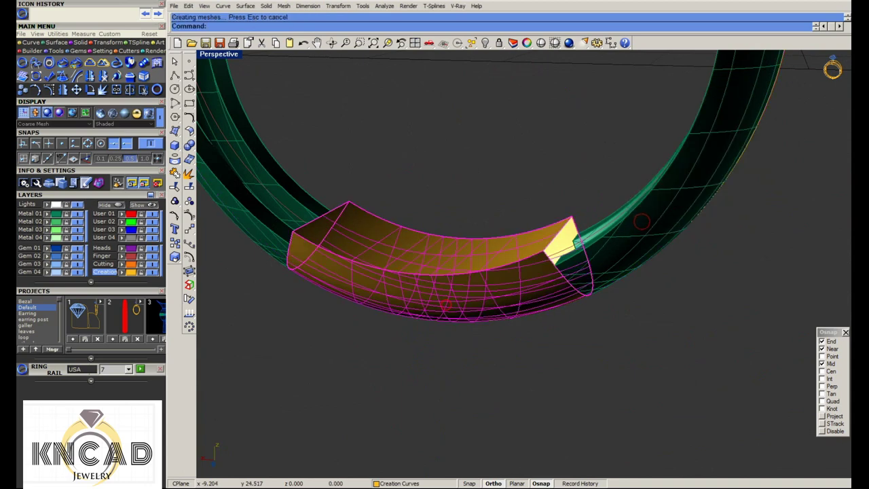
click(490, 26)
text(C)
key(Return)
In the Front view, draw a line from the ring centre across the ring top
double_click(219, 55)
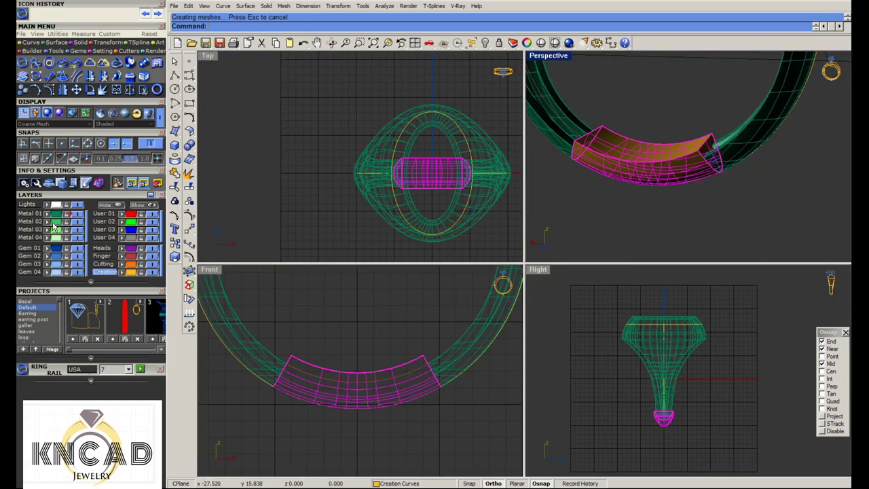
scroll(330, 362, up, 3)
text(W)
key(Return)
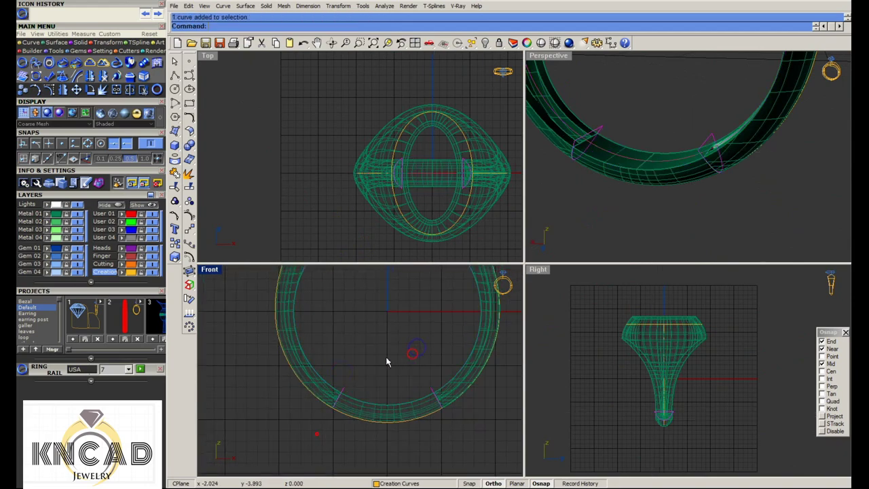
scroll(386, 362, down, 3)
key(Up)
key(Up)
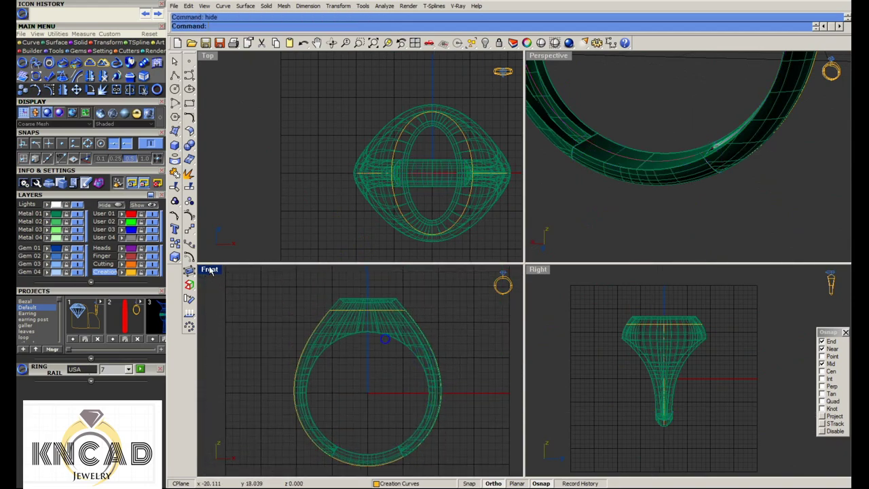
double_click(211, 270)
click(189, 75)
click(224, 88)
scroll(566, 145, up, 5)
click(560, 143)
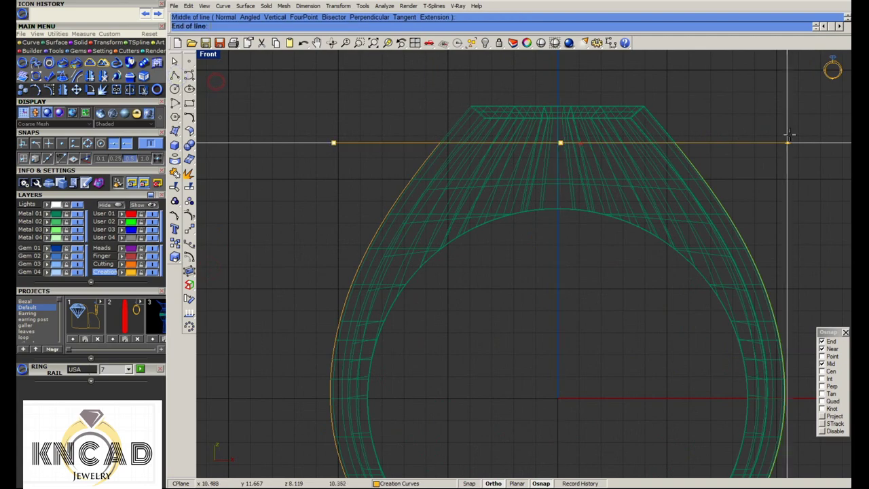
click(788, 135)
Cut the top off the ring flat along that line
click(597, 128)
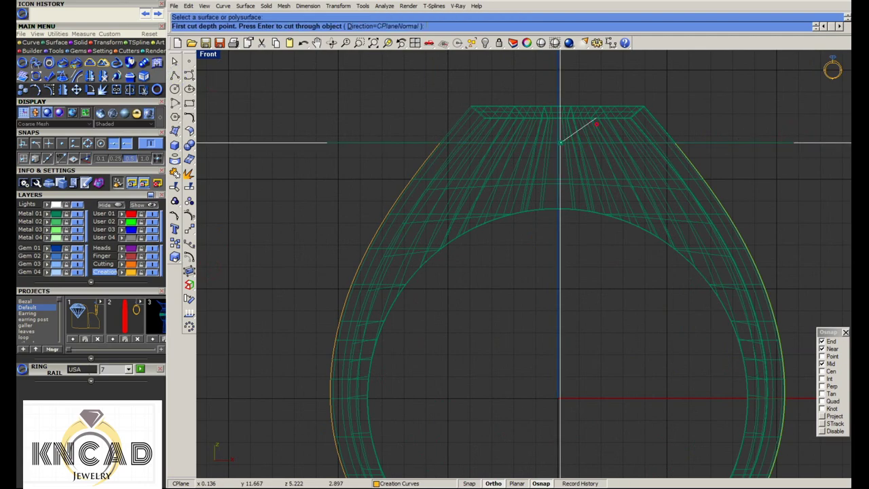
scroll(591, 136, down, 3)
key(Return)
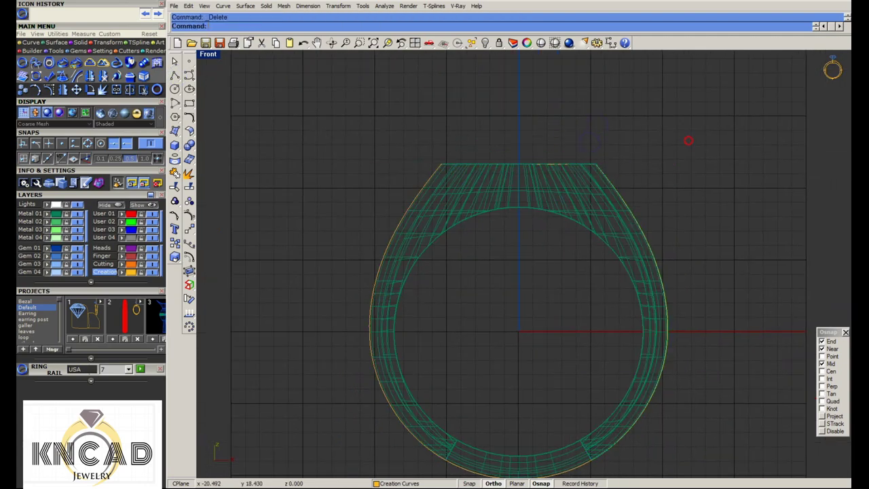
Offset the flat oval top face by 0.8 as a solid plate
double_click(211, 57)
double_click(544, 61)
scroll(568, 178, down, 3)
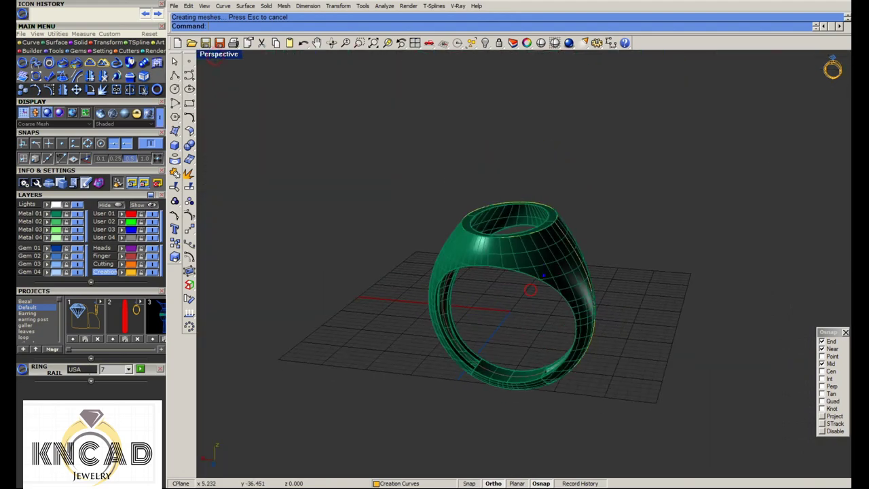
scroll(569, 178, up, 5)
click(569, 178)
click(727, 120)
click(193, 129)
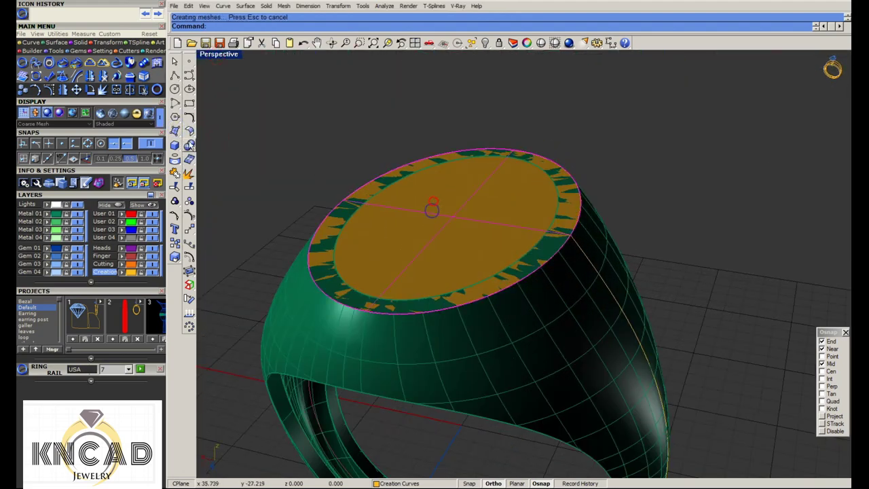
click(190, 145)
click(203, 162)
text(s)
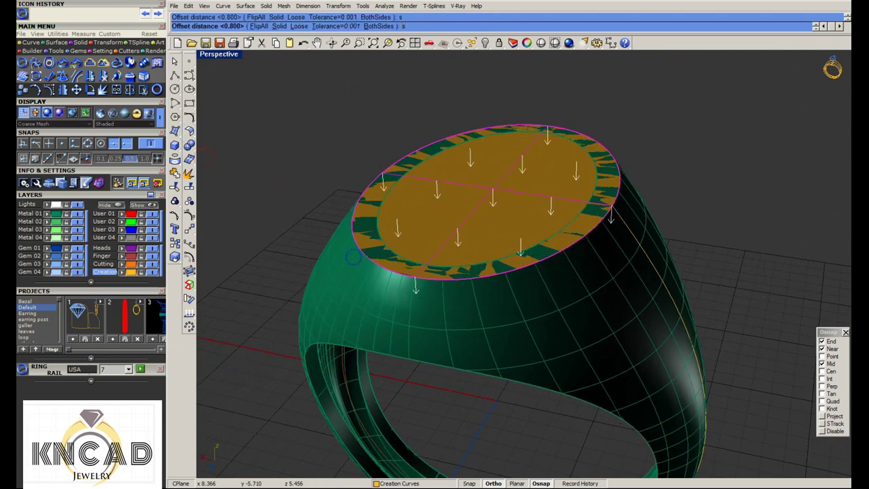
key(Return)
key(Return)
Preview the ring in rendered shading, then go back to four views
click(47, 216)
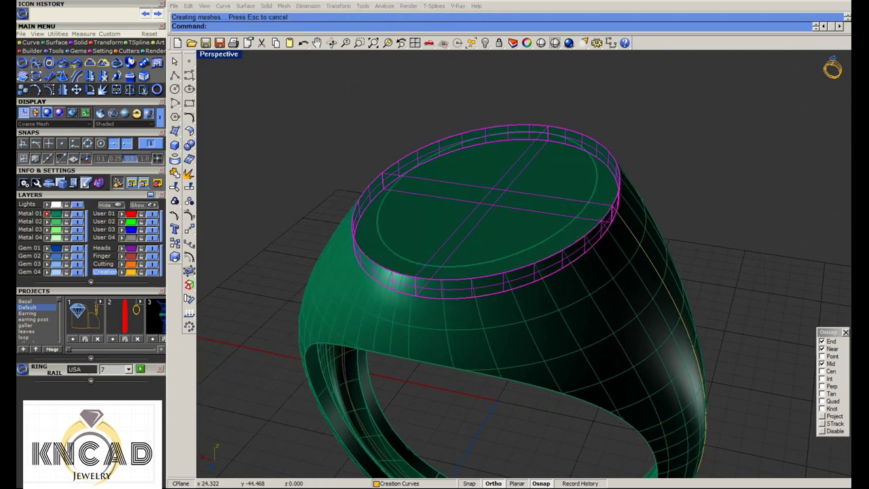
click(540, 42)
mouse_move(527, 72)
right_down()
mouse_move(407, 265)
mouse_move(428, 182)
right_up()
click(414, 43)
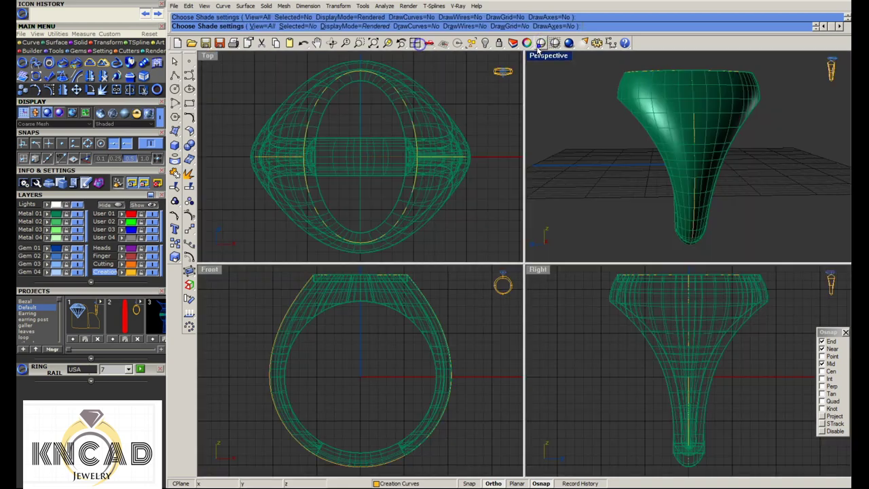
Orbit the rendered perspective view to show the ring opening
mouse_move(706, 163)
right_down()
mouse_move(775, 131)
mouse_move(737, 201)
mouse_move(743, 142)
mouse_move(719, 116)
mouse_move(672, 105)
mouse_move(593, 153)
mouse_move(678, 114)
mouse_move(718, 117)
mouse_move(598, 164)
right_up()
scroll(459, 140, down, 3)
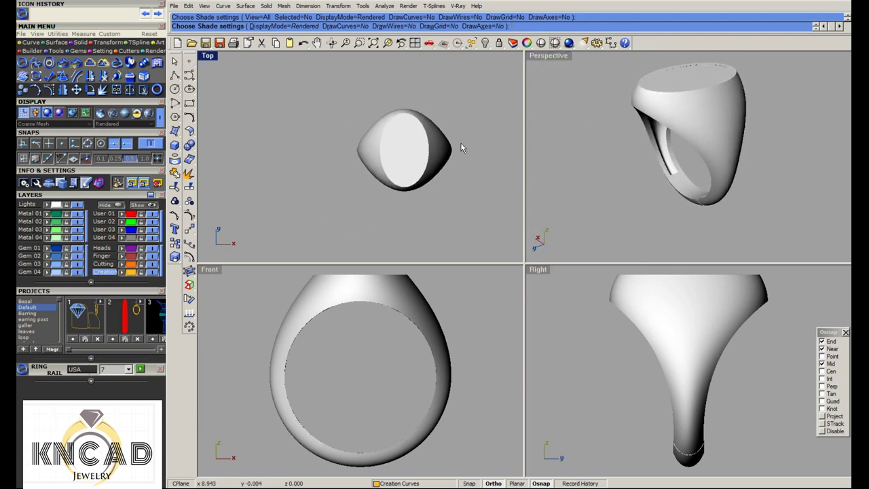
scroll(461, 141, down, 1)
scroll(630, 353, down, 2)
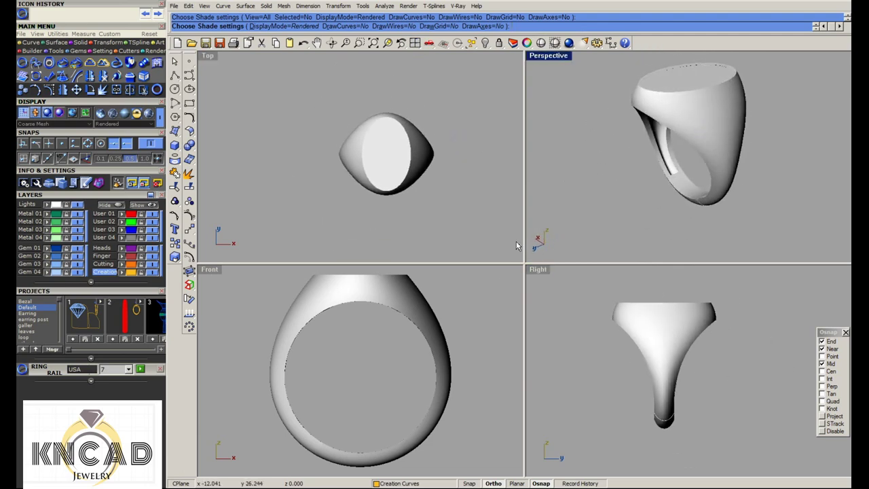
Exit the rendered preview and start a new line in the Notepad tutorial notes
click(588, 378)
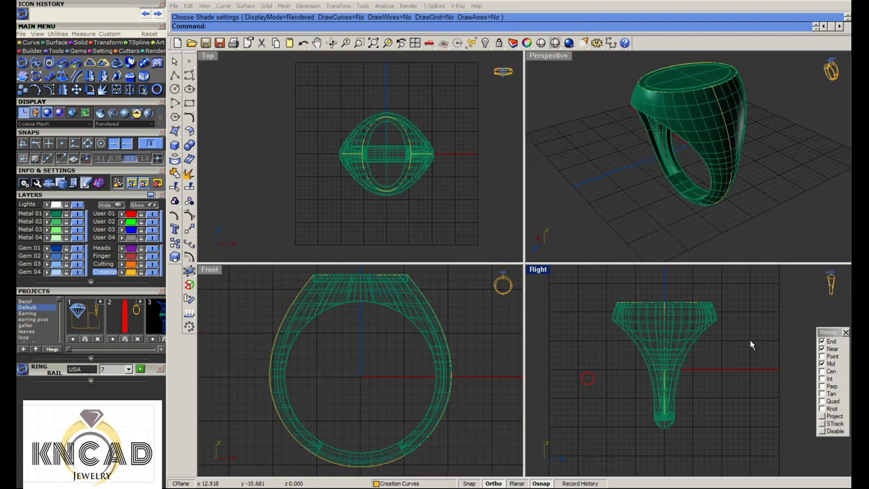
key(alt+Tab)
key(Return)
key(Return)
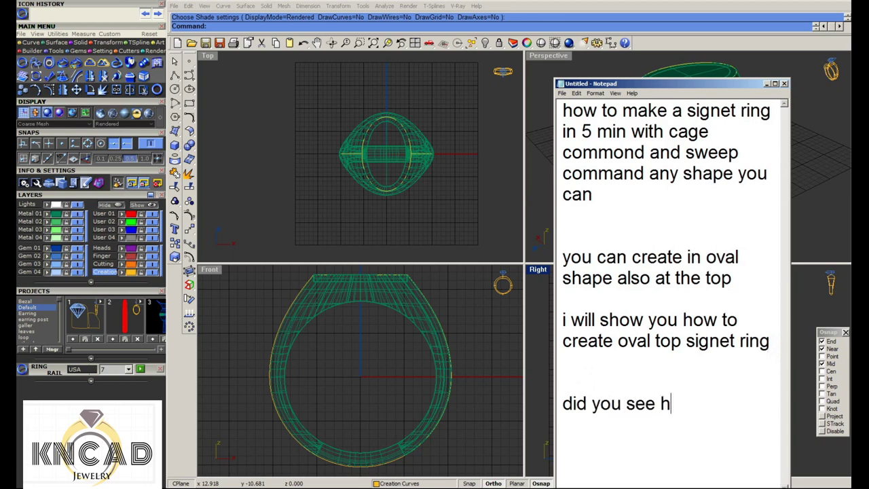
Type 'it was sho' on the new Notepad line
text(ow it was)
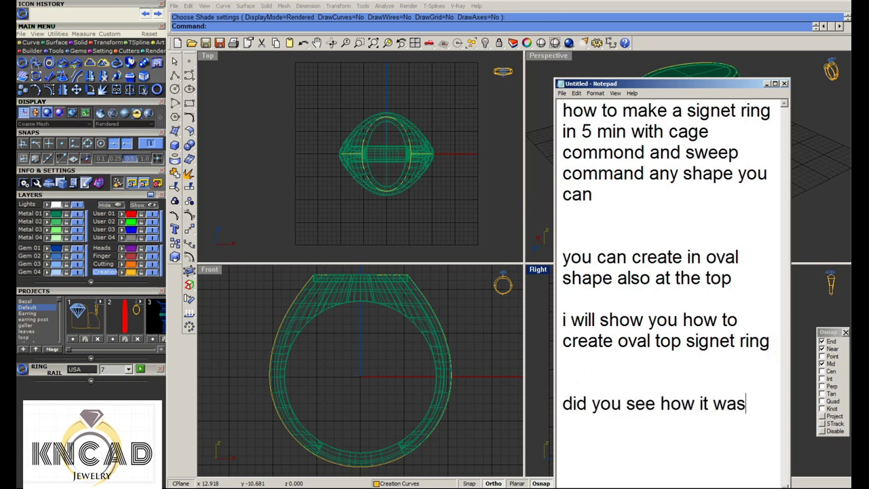
text( shortcut)
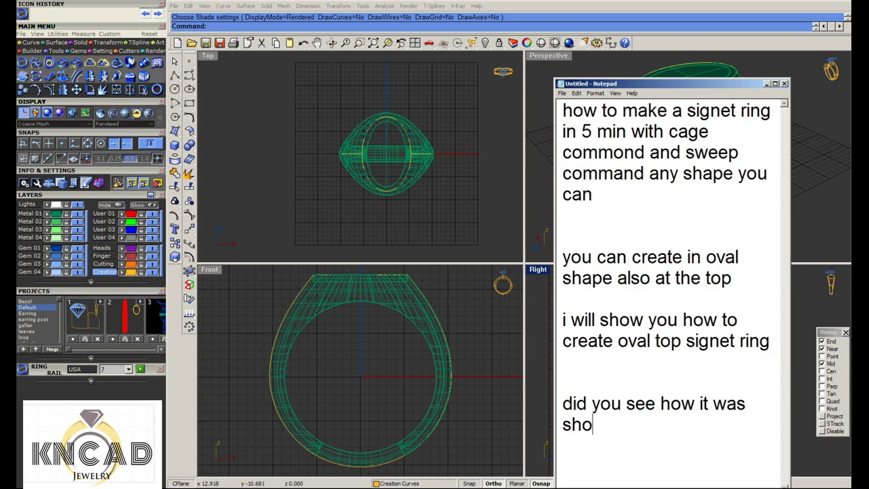
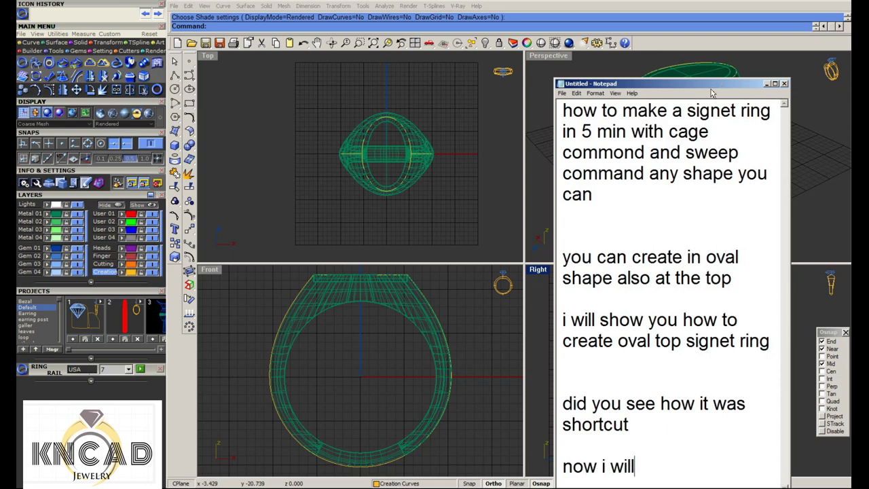
Finish the note 'now i will show you cusion shape with roundess corner' and minimize Notepad
drag(687, 88, 681, 62)
text(show you cusi)
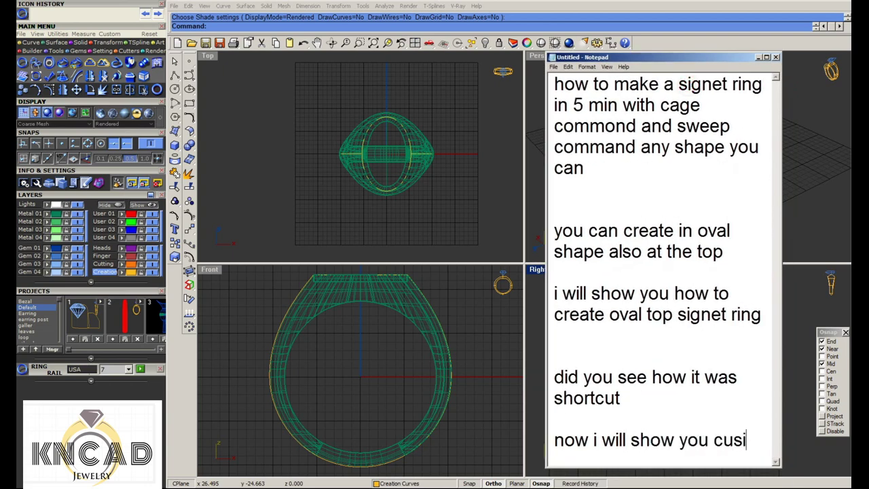
text(on sha)
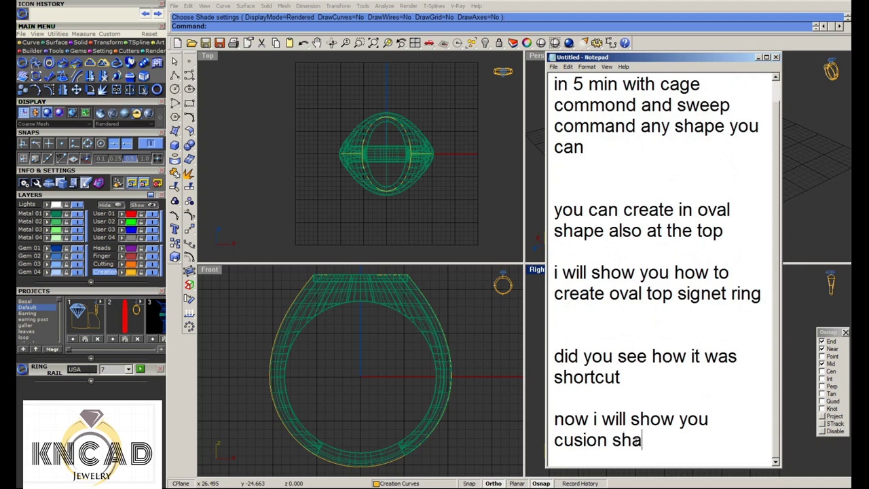
text(pe with rounde)
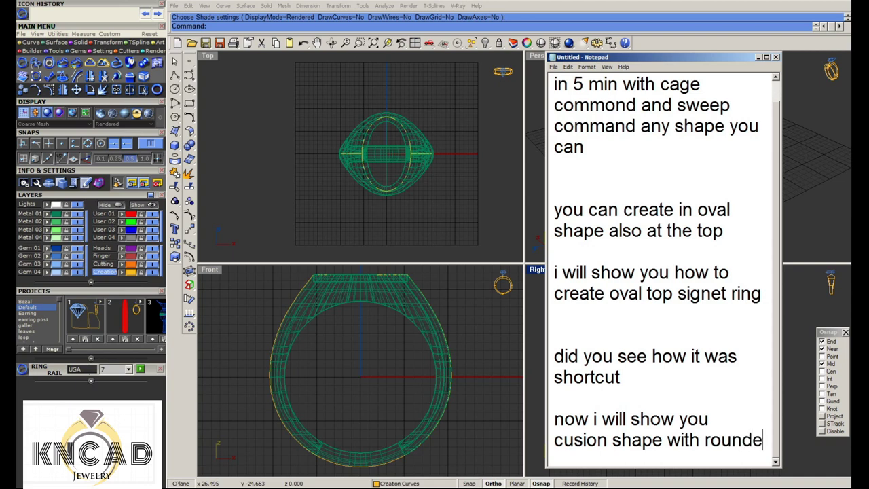
text(ss corner)
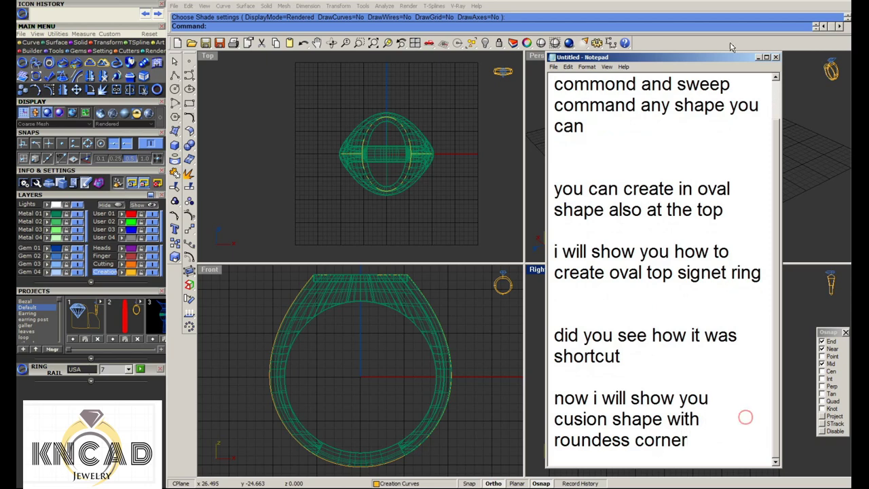
click(757, 57)
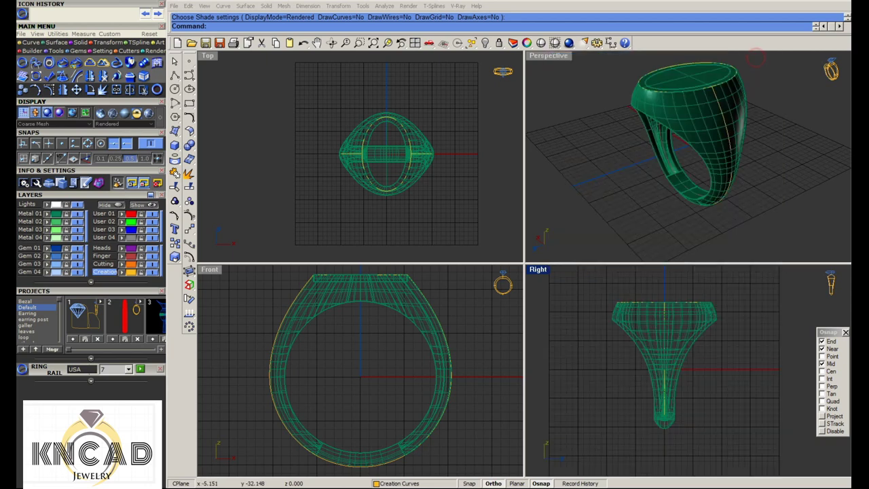
Save the model as 'signet ring-cusion.3dm' and delete the ring body and top disc
click(471, 124)
key(ctrl+s)
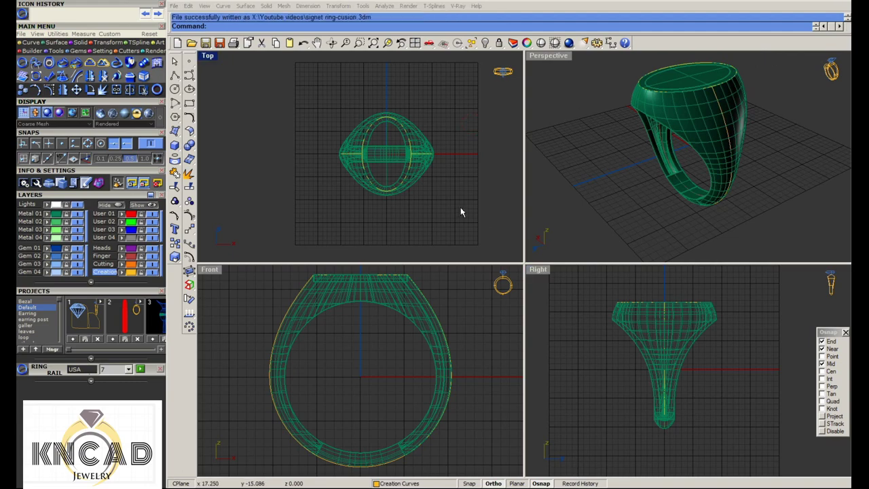
scroll(420, 196, up, 3)
scroll(421, 151, up, 2)
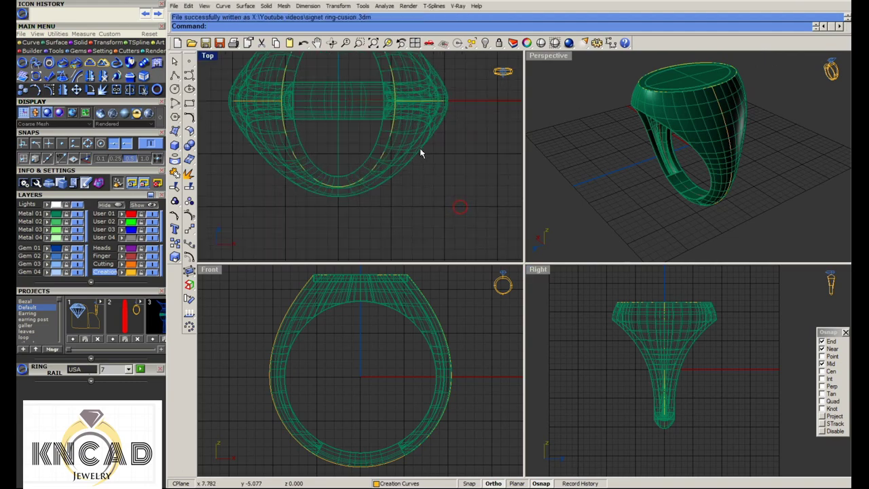
click(419, 146)
key(Delete)
click(400, 290)
key(Delete)
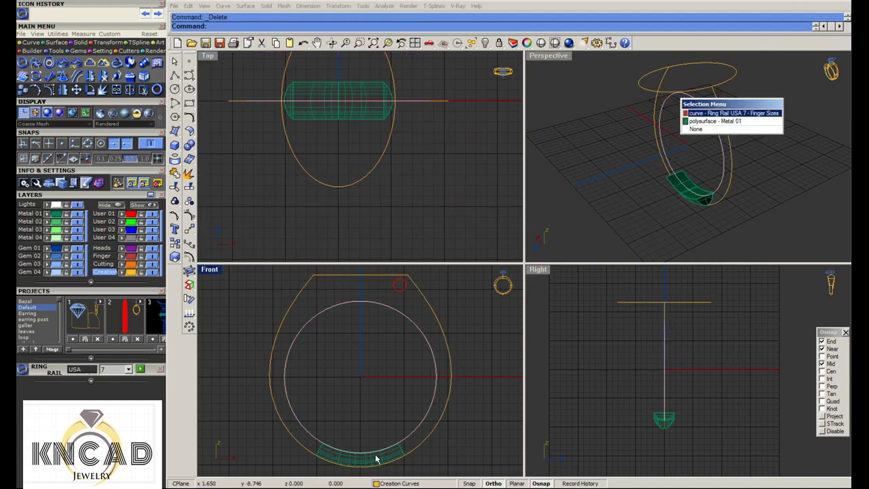
Delete the lower shank piece and the top ellipse, then maximize the Top view
scroll(397, 459, up, 3)
click(397, 458)
scroll(407, 355, down, 3)
key(Delete)
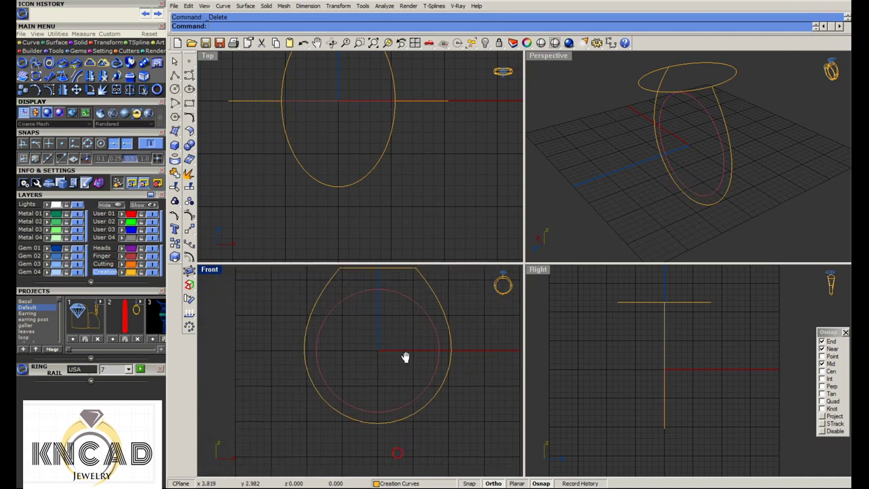
scroll(380, 339, up, 3)
click(380, 335)
key(Delete)
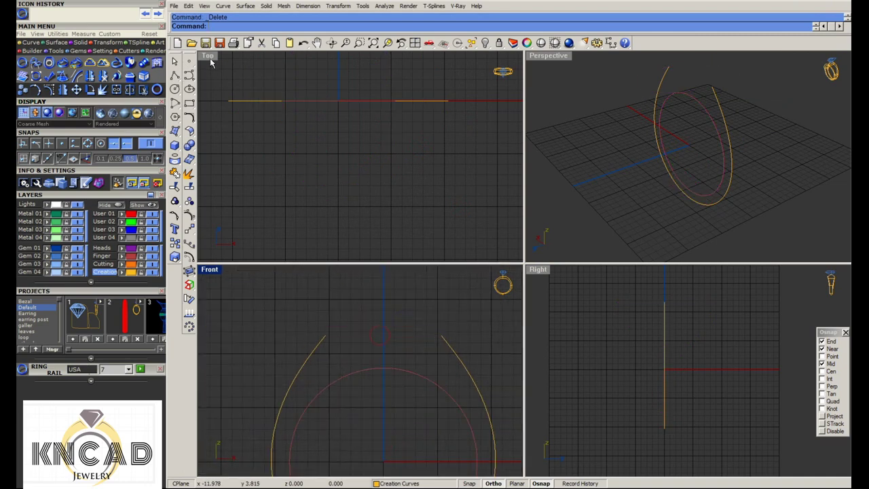
double_click(206, 55)
click(189, 102)
Draw a 12-unit square rectangle centred on the origin
click(226, 116)
click(480, 149)
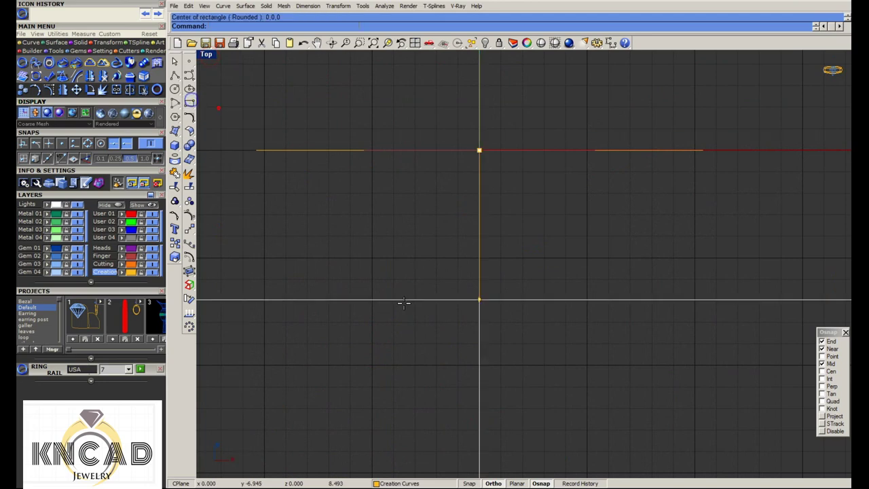
text(12)
key(Return)
key(Return)
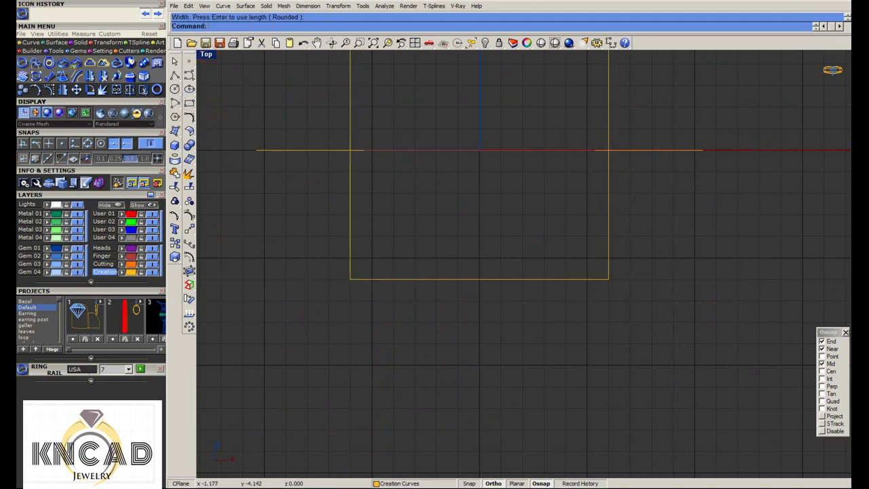
scroll(399, 253, down, 4)
scroll(451, 212, up, 3)
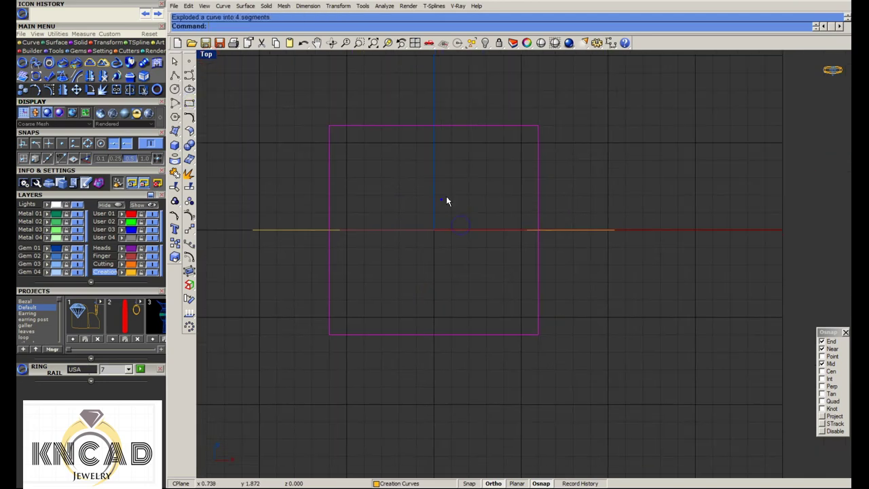
Rebuild the square's sides with 7 points and turn on their control points
text(rebuild)
key(Return)
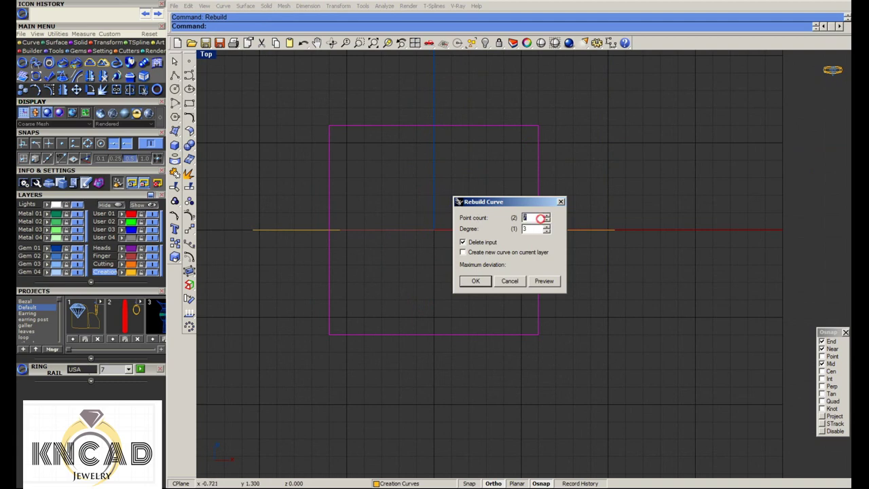
key(Return)
click(180, 214)
Scale the four corner points inward about the origin with planar snapping on
scroll(327, 136, up, 1)
drag(327, 136, 299, 109)
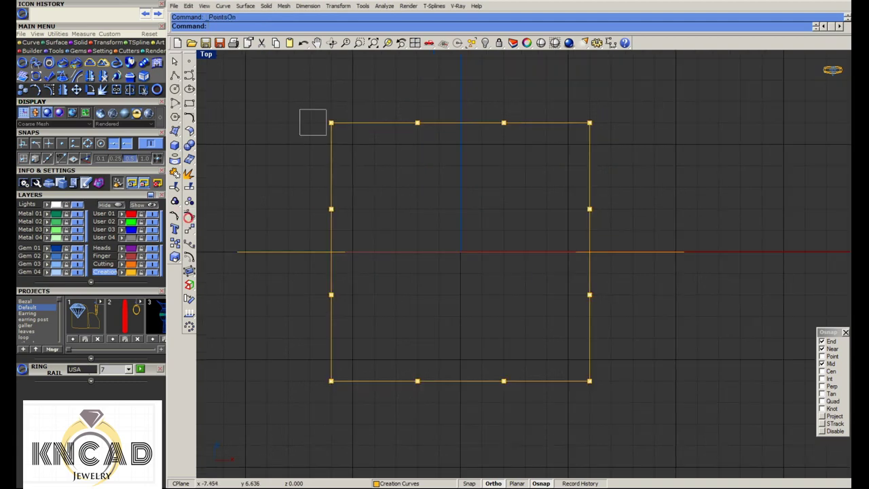
drag(588, 146, 643, 109)
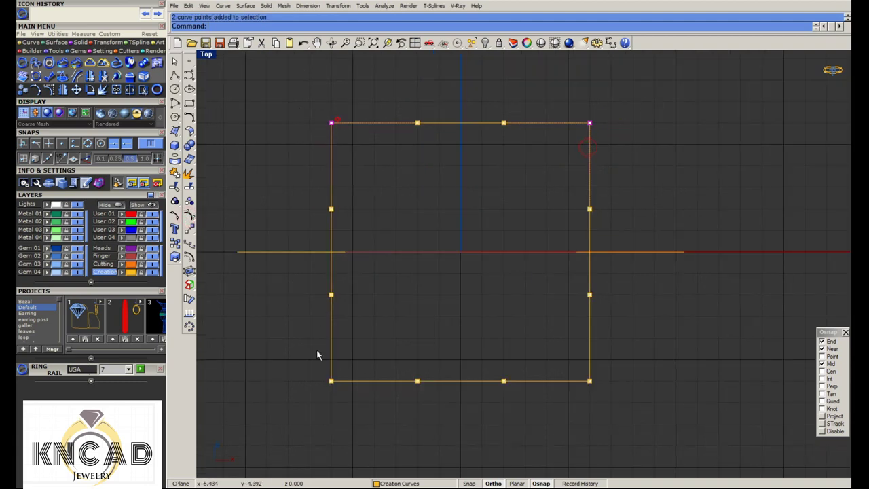
click(822, 416)
text(cale)
key(Return)
click(460, 252)
click(632, 422)
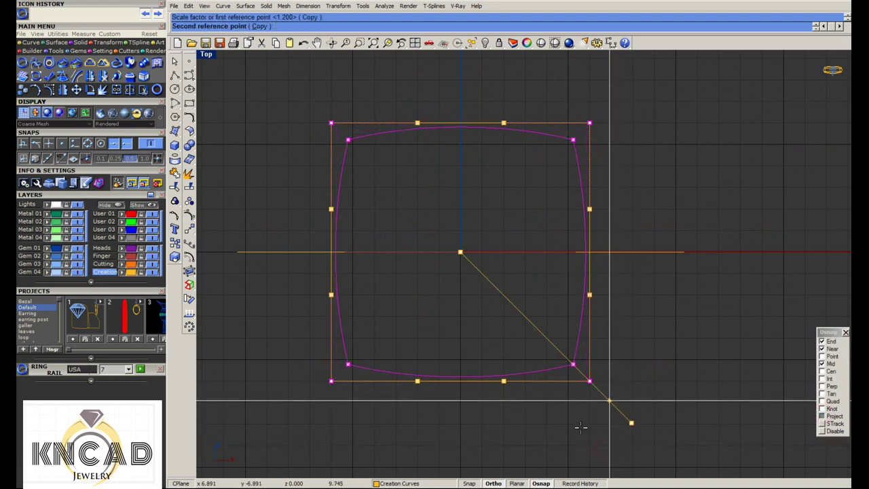
click(578, 426)
Scale the side control points outward about the origin so the sides bulge
drag(387, 86, 514, 426)
drag(556, 199, 634, 315)
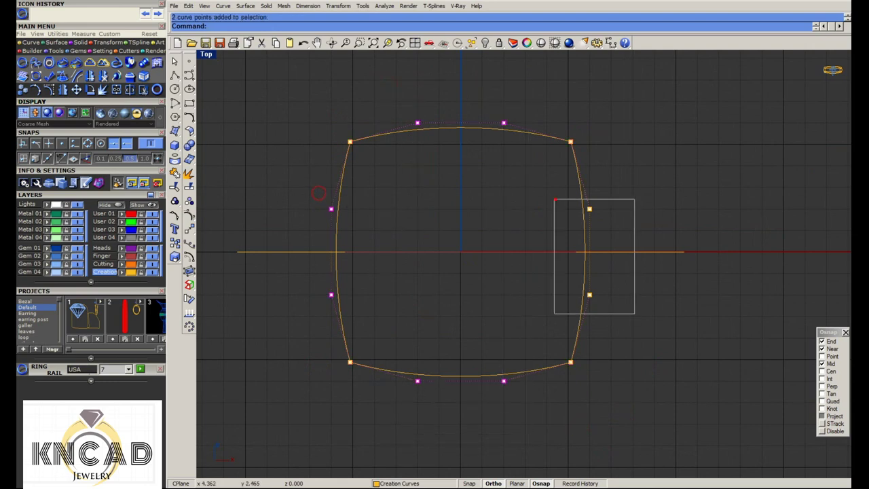
text(sc)
key(Return)
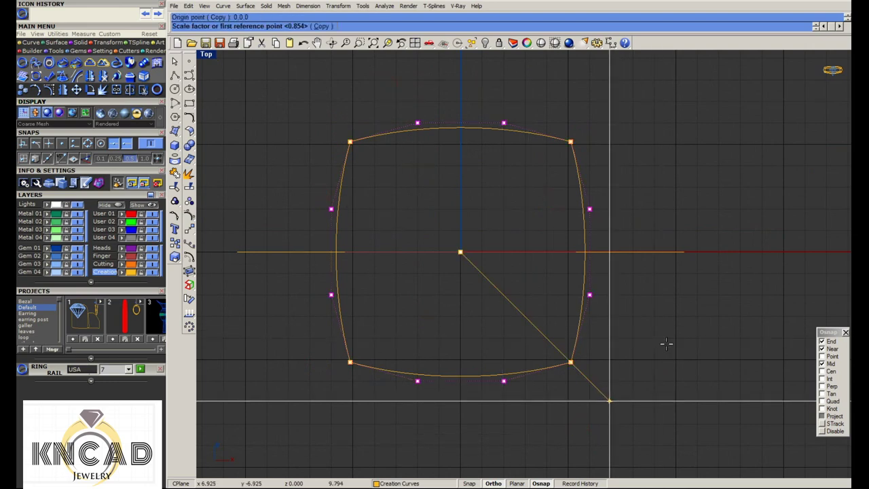
click(607, 398)
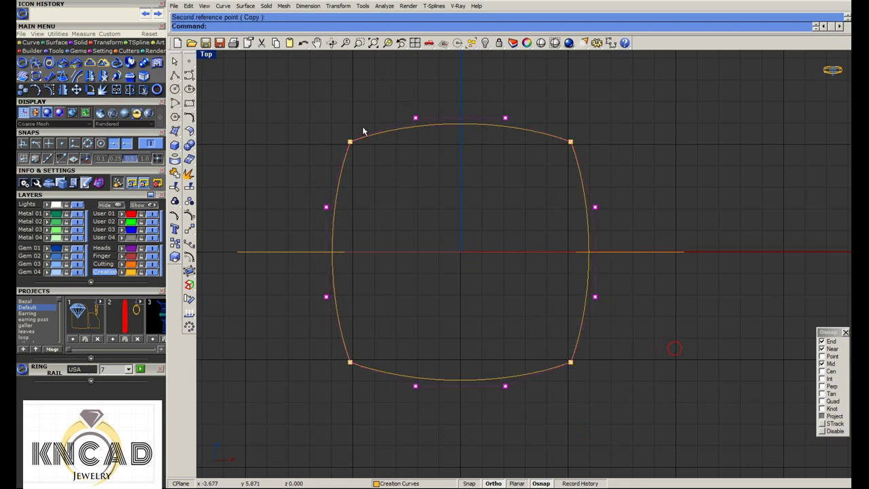
key(Escape)
Pull the corners slightly further inward, hide the points, and select the outline segments
drag(367, 127, 341, 163)
drag(584, 135, 553, 166)
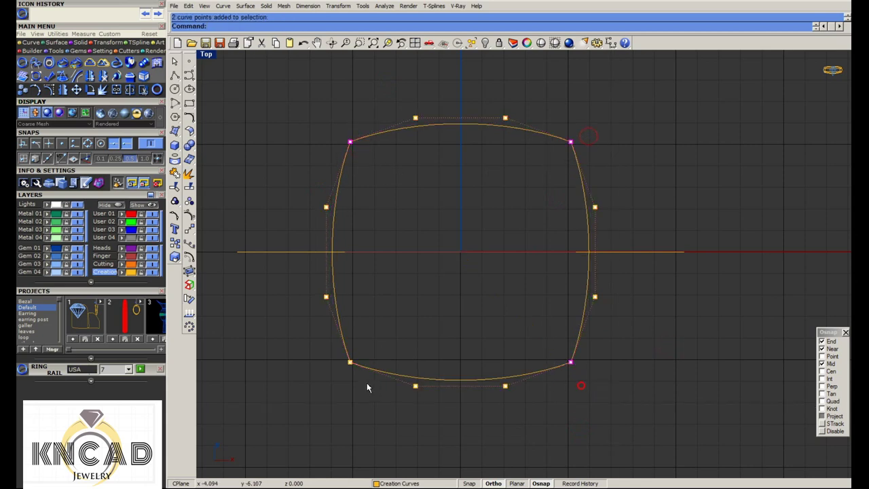
key(Return)
click(665, 455)
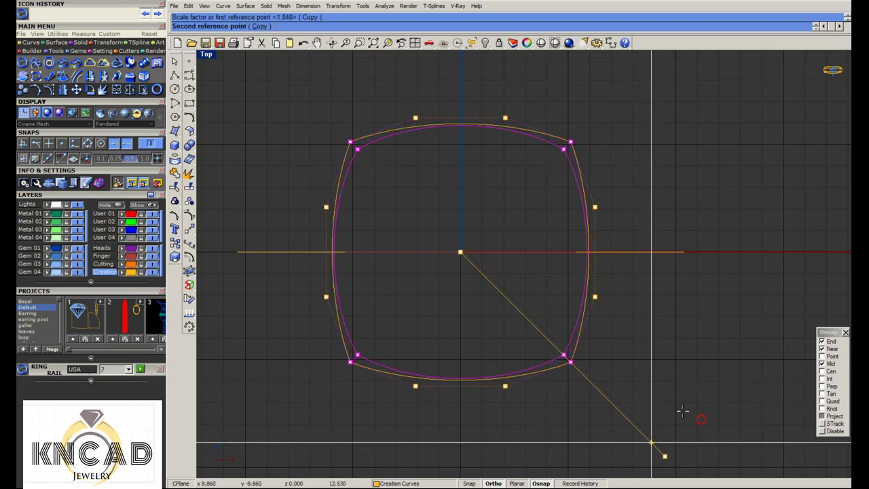
click(461, 200)
scroll(441, 176, down, 2)
scroll(448, 177, up, 2)
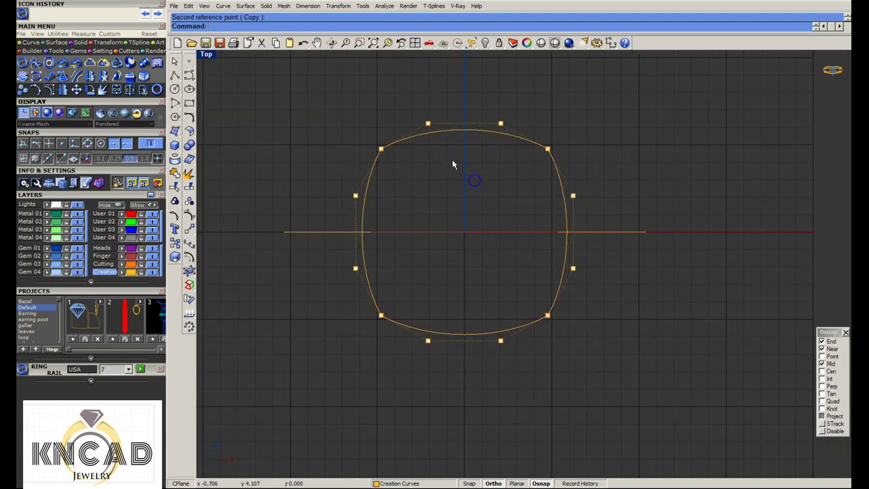
key(Escape)
drag(560, 80, 368, 140)
drag(400, 167, 359, 197)
drag(454, 300, 386, 367)
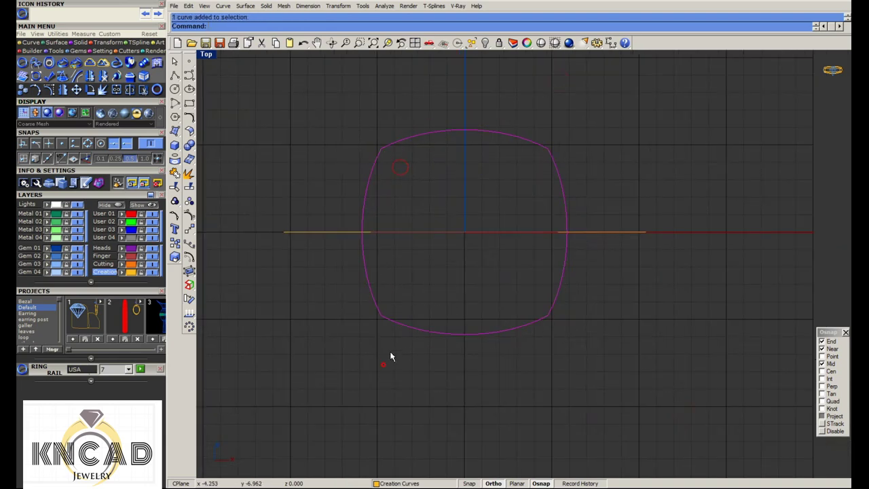
Rebuild the cushion curves and isolate the top arc of the outline
text(Rebuild)
key(Return)
scroll(433, 158, up, 2)
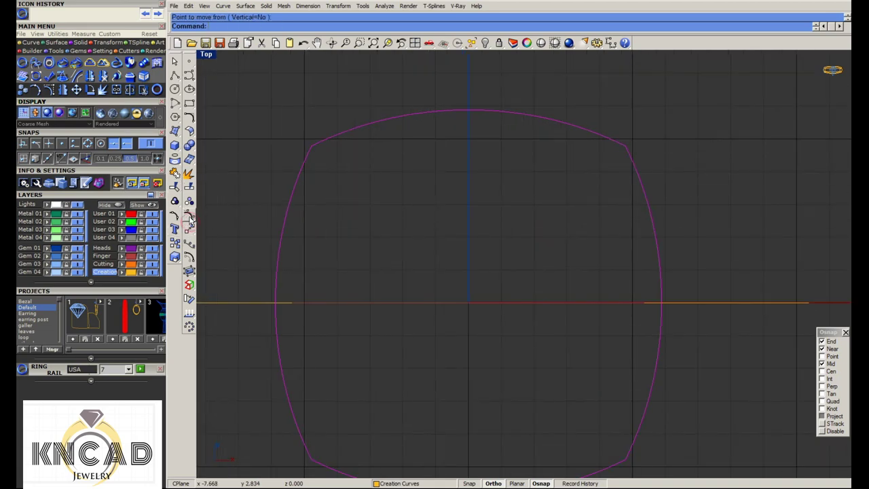
click(189, 216)
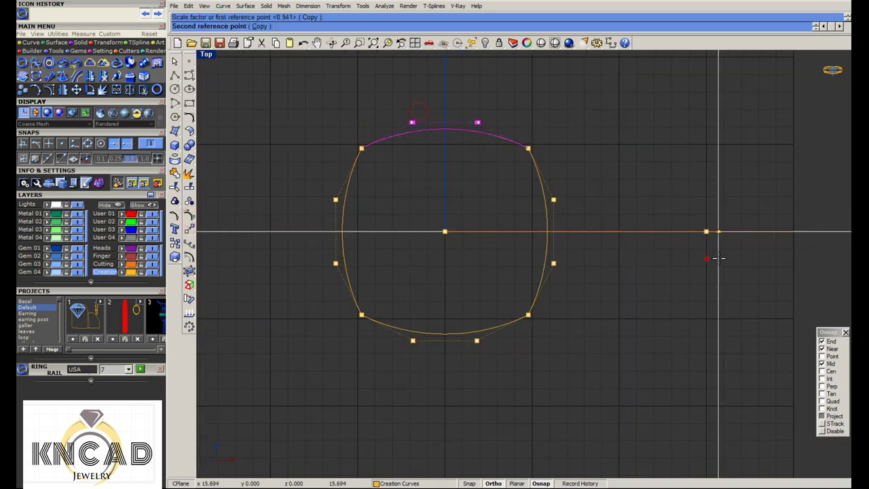
click(720, 259)
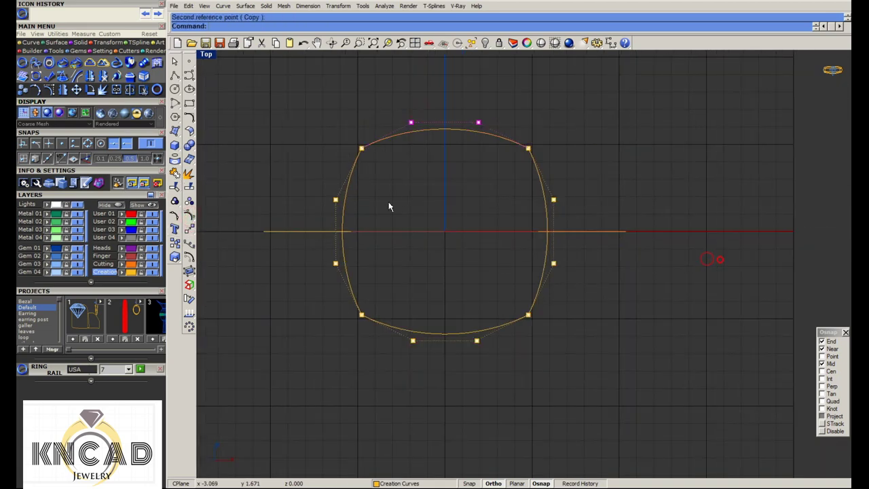
Polar-array the top arc 4 times around the origin through 360°
click(460, 131)
click(189, 313)
text(0)
key(Return)
key(Return)
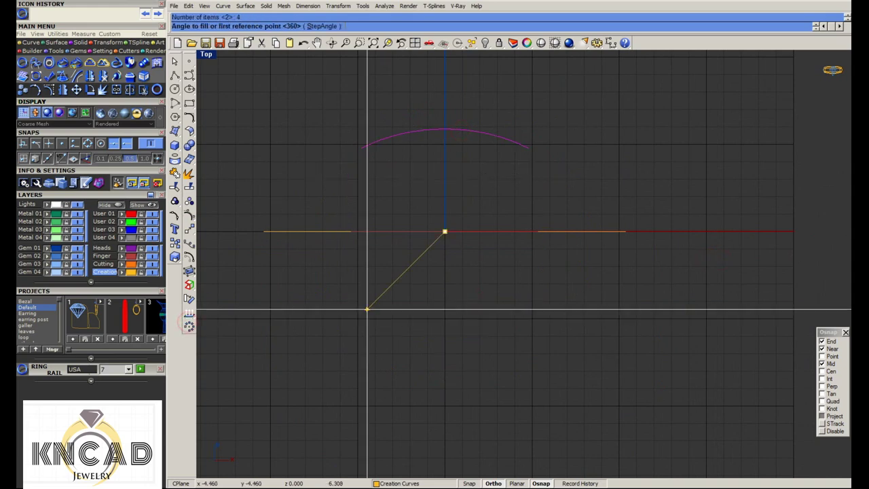
key(Return)
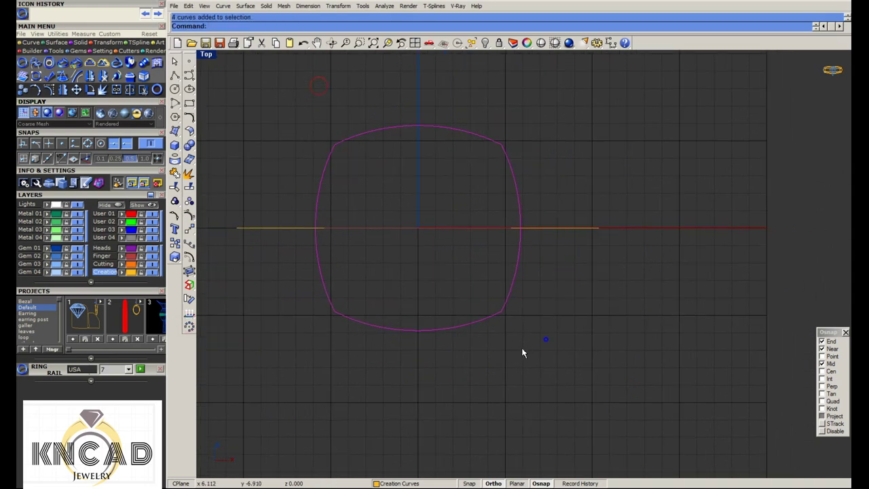
In a maximized Front view, show the hidden circle and move the line to the shank tops
double_click(207, 56)
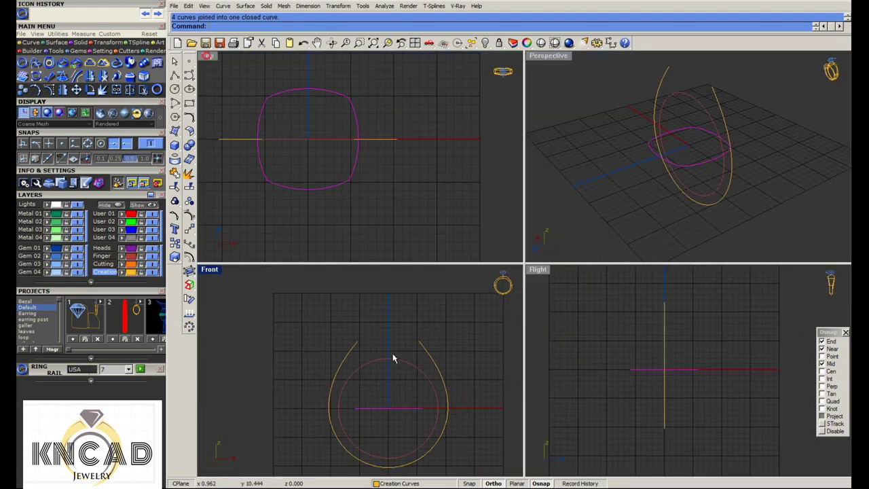
text(M)
key(Return)
double_click(203, 271)
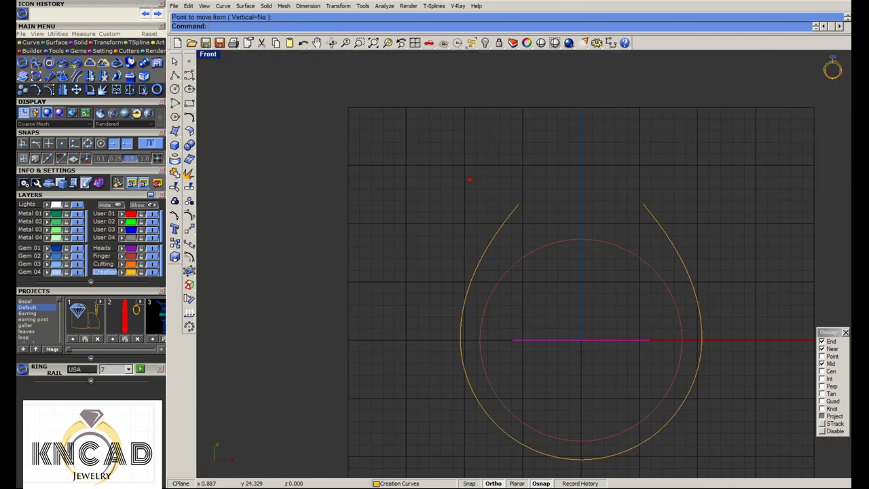
click(490, 44)
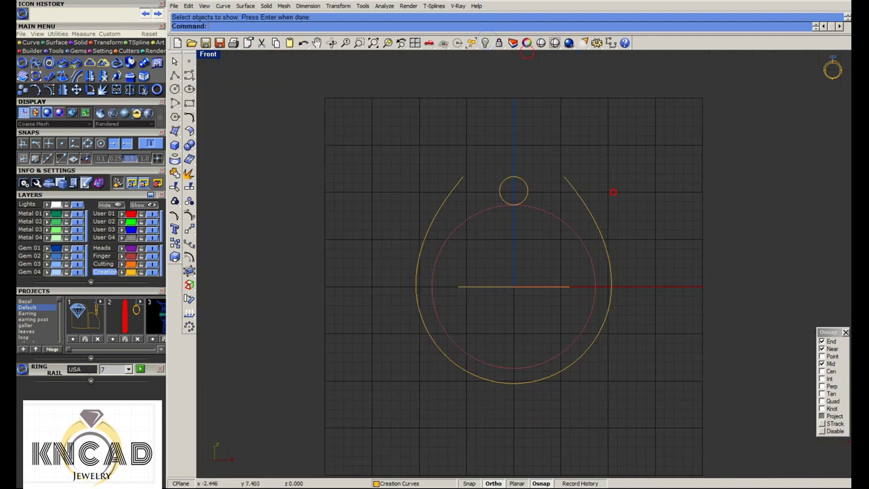
scroll(613, 192, up, 2)
click(513, 113)
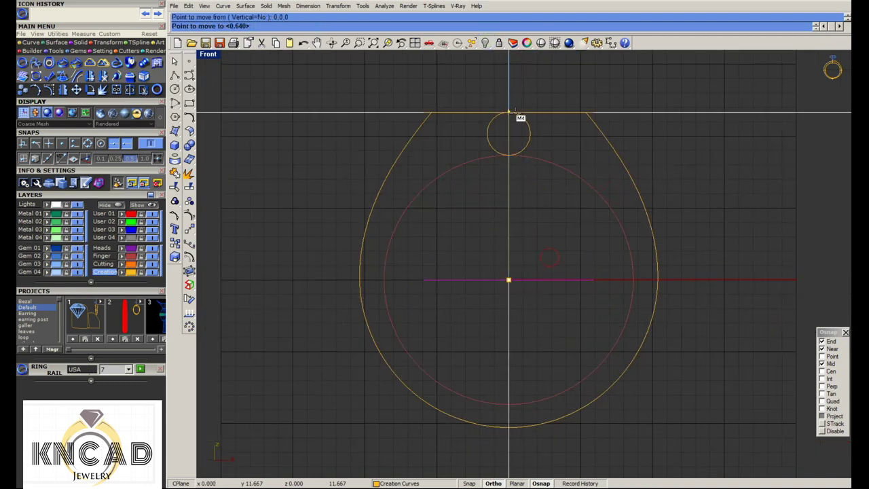
scroll(453, 124, up, 3)
click(454, 124)
Snap the right shank curve's end point onto the end of the top line
click(588, 220)
scroll(523, 129, up, 3)
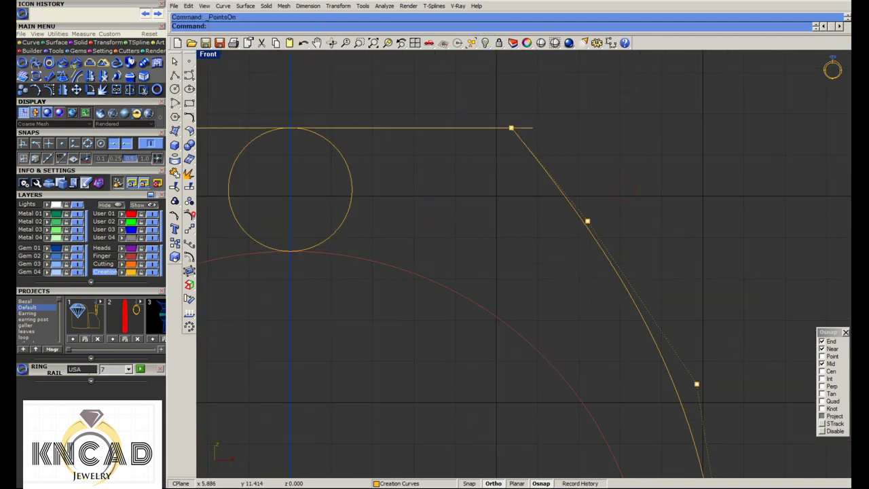
scroll(515, 127, up, 2)
key(Return)
scroll(502, 132, up, 2)
click(512, 121)
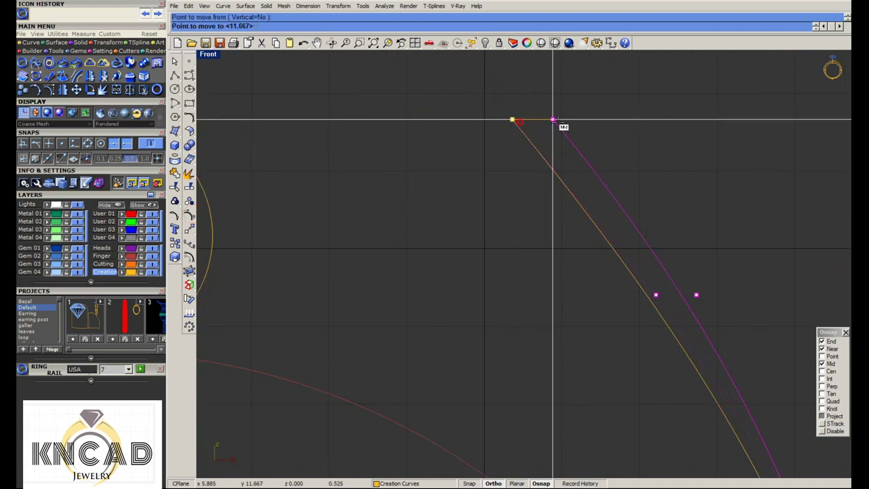
click(553, 125)
scroll(553, 125, down, 3)
scroll(646, 198, down, 1)
Try scaling the outline from the ring centre, then delete it and restore it with undo
key(Return)
click(496, 320)
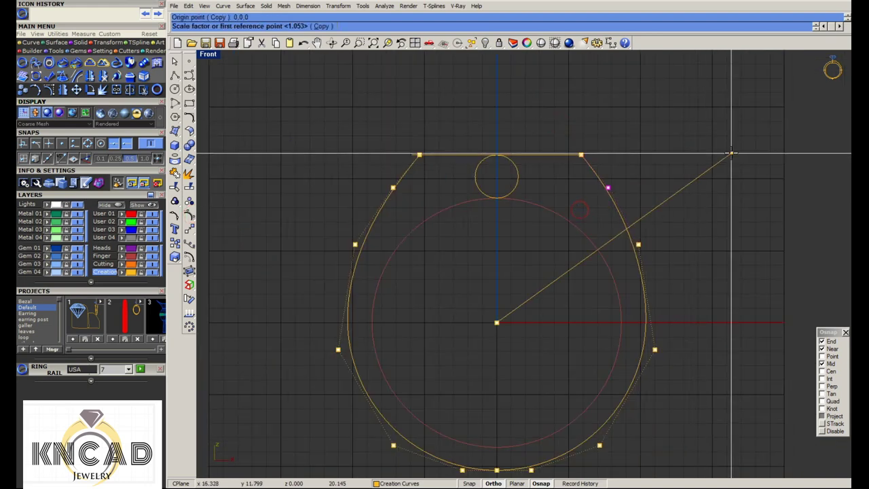
click(726, 154)
key(Escape)
key(Delete)
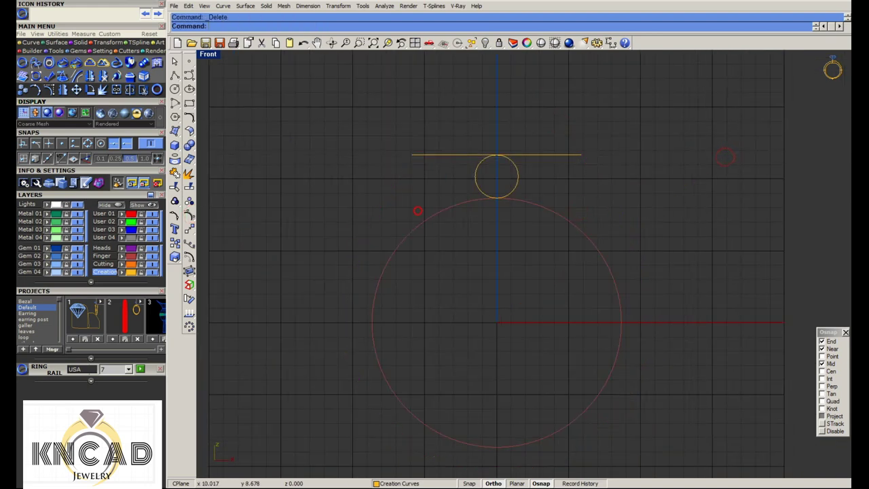
key(ctrl+z)
scroll(572, 175, down, 2)
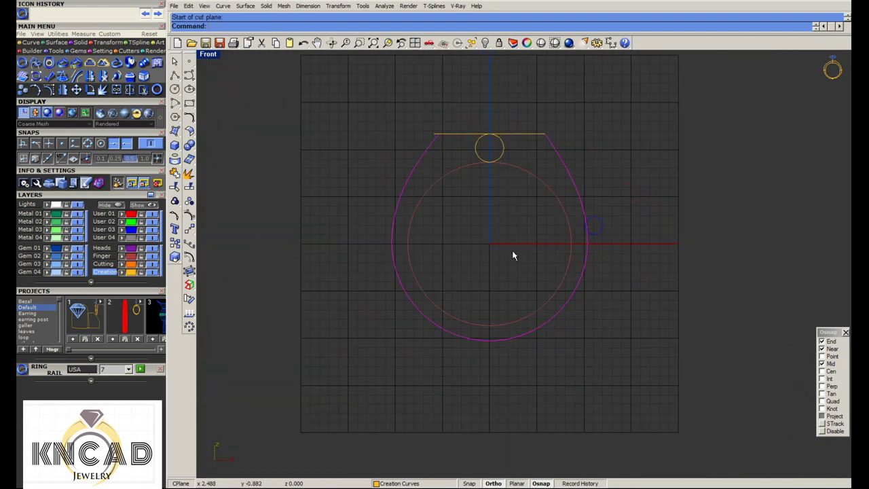
Cut the ring outline with a vertical plane through its centre and trim off the left half
text(e)
key(Delete)
key(ctrl+z)
click(427, 174)
scroll(426, 187, up, 1)
scroll(426, 193, up, 1)
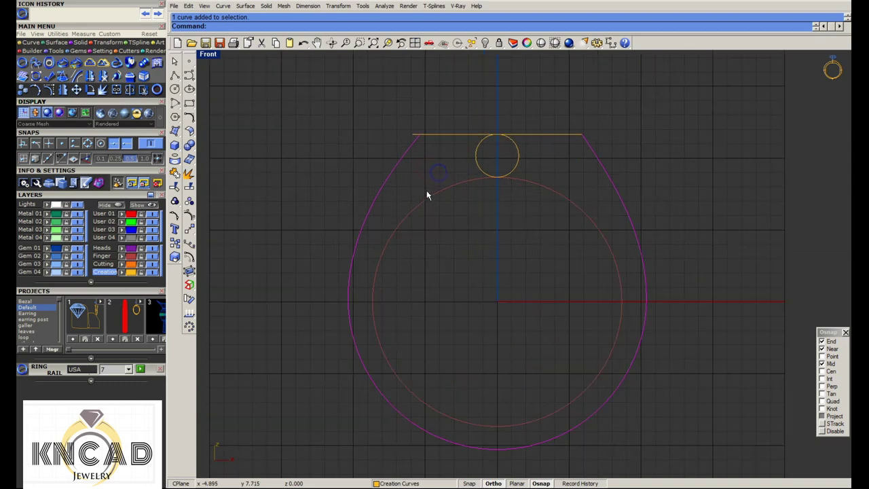
text(e)
key(Return)
key(Escape)
click(415, 184)
scroll(415, 184, down, 2)
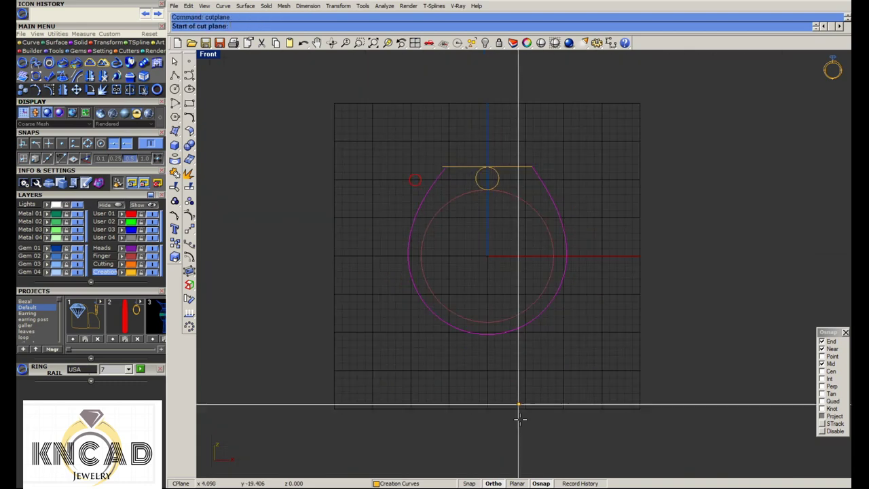
click(471, 331)
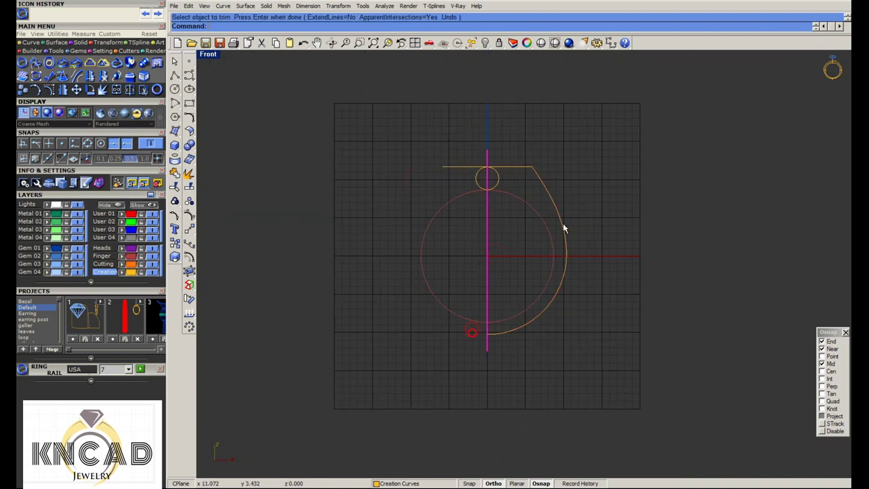
Delete the cut plane and show all four views zoomed to fit the curves
key(Delete)
scroll(569, 204, up, 2)
click(536, 177)
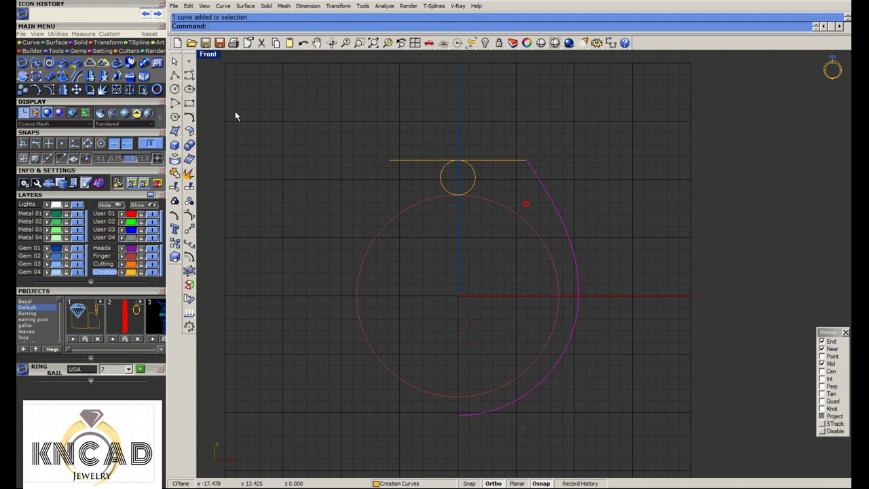
double_click(207, 54)
mouse_move(710, 165)
right_down()
mouse_move(611, 166)
mouse_move(718, 93)
right_up()
click(414, 44)
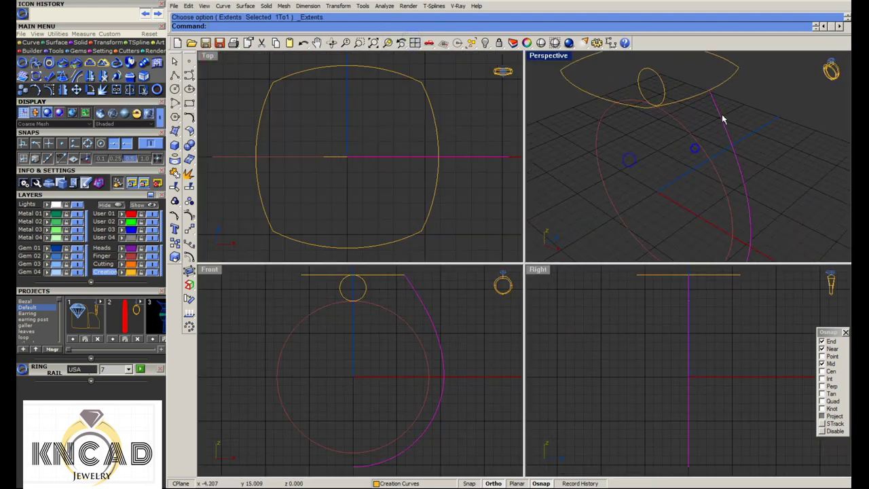
key(Escape)
Explode the rounded-square top curve into four segments
click(718, 93)
text(e)
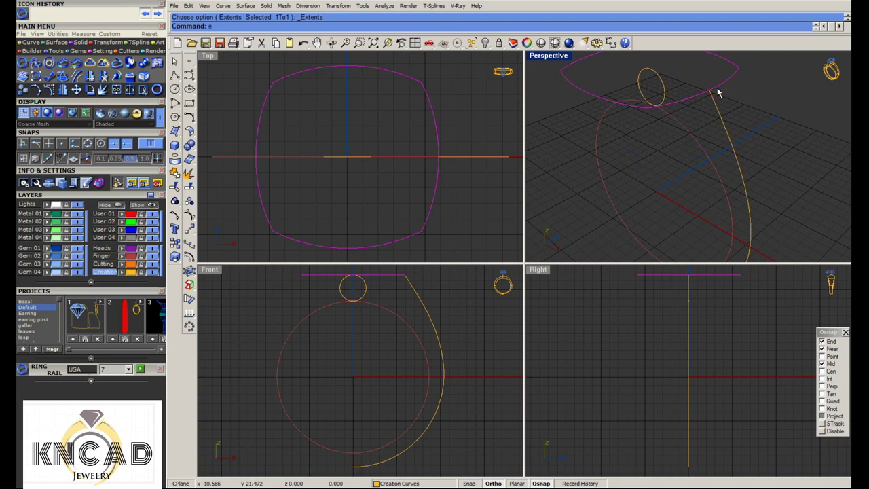
text(xplode)
key(Return)
click(718, 109)
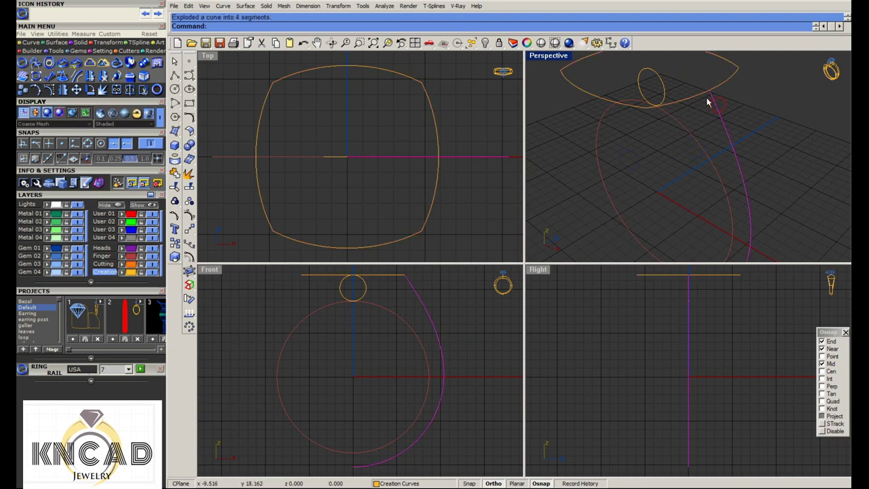
Sweep1 a surface along the half-ring profile using a cushion segment as cross section
text(sweep1)
key(Return)
click(709, 100)
click(712, 99)
key(Return)
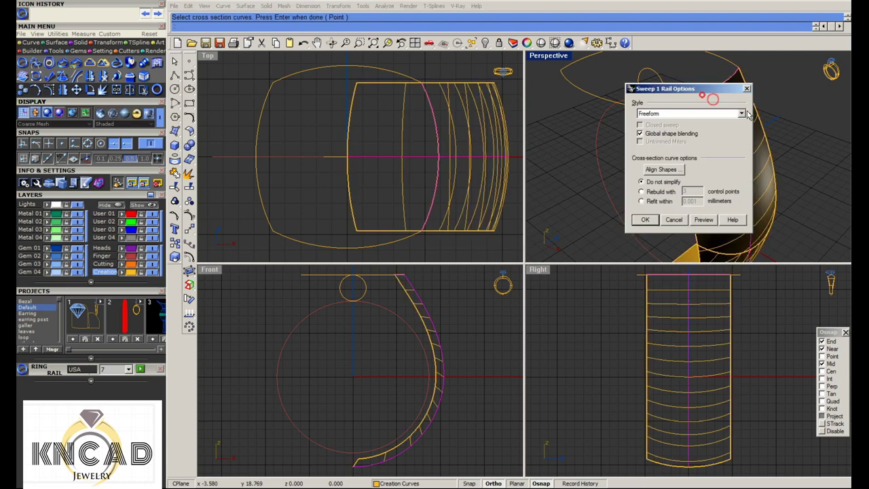
click(645, 219)
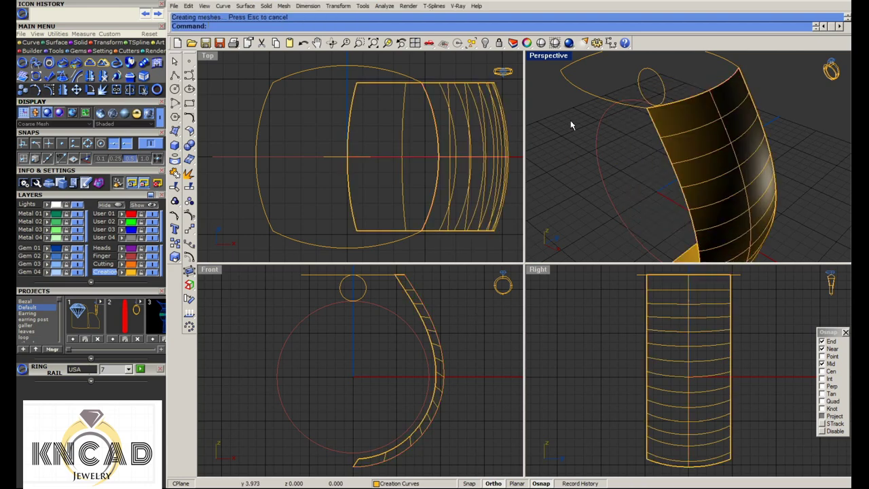
scroll(409, 430, up, 2)
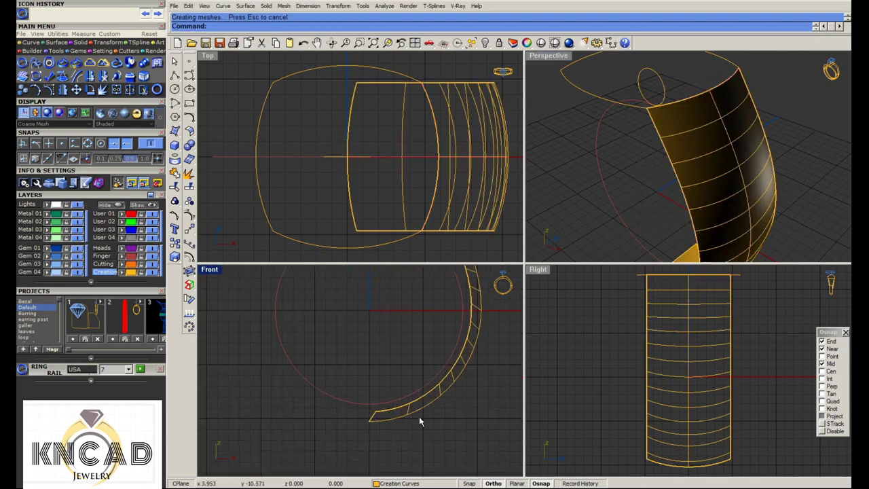
Extend one surface edge by a factor of 2 and maximize the Right view
click(195, 135)
click(205, 144)
scroll(373, 412, up, 2)
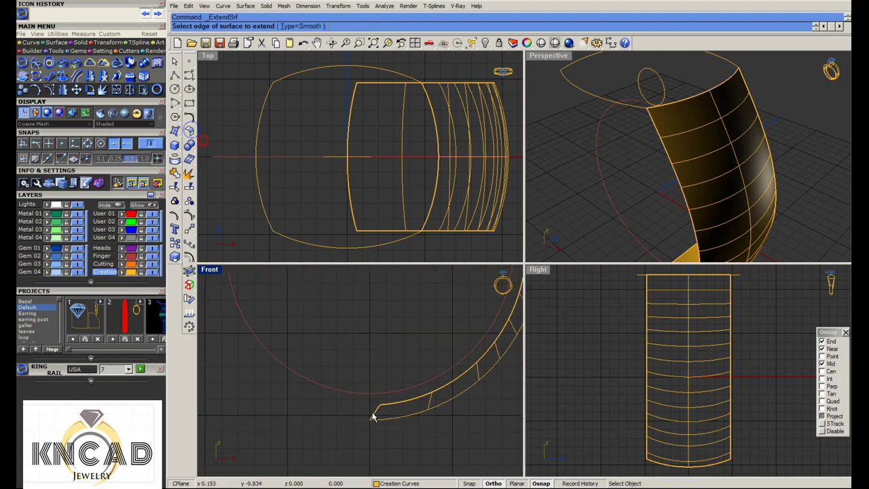
click(372, 413)
scroll(372, 413, up, 2)
key(Return)
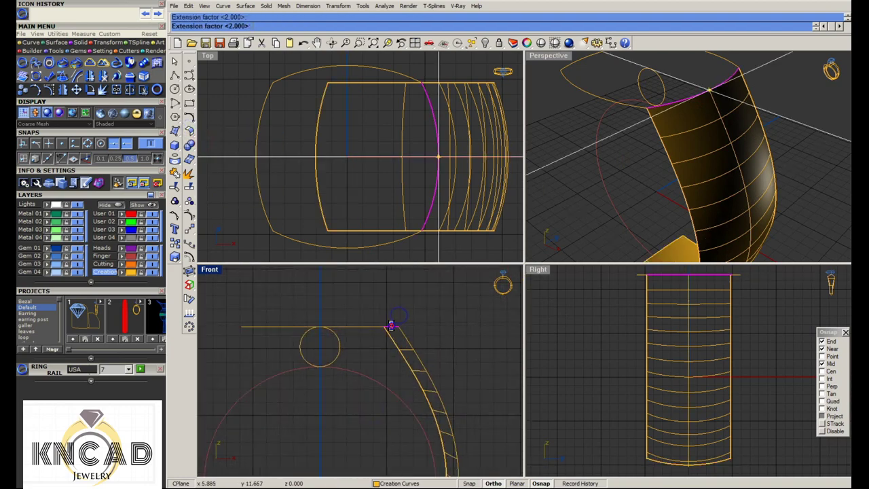
double_click(538, 271)
Put a bounding-box control cage on the swept shank surface with CageEdit
click(462, 266)
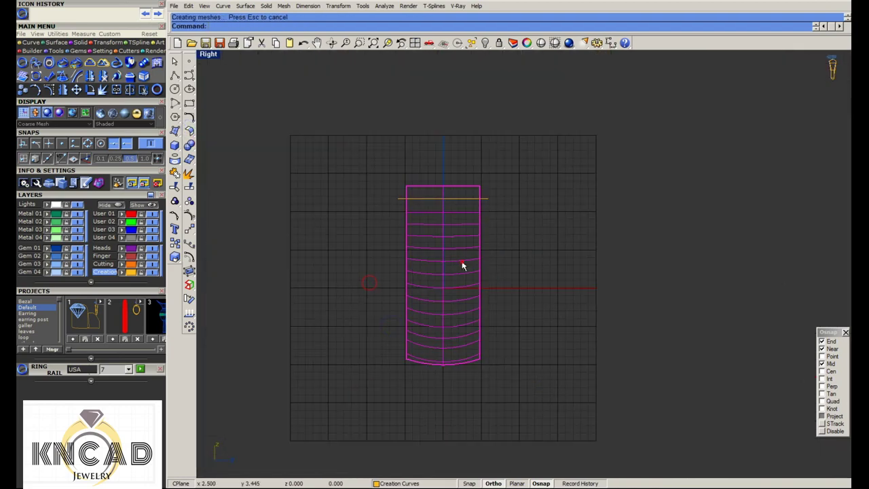
click(193, 287)
key(Return)
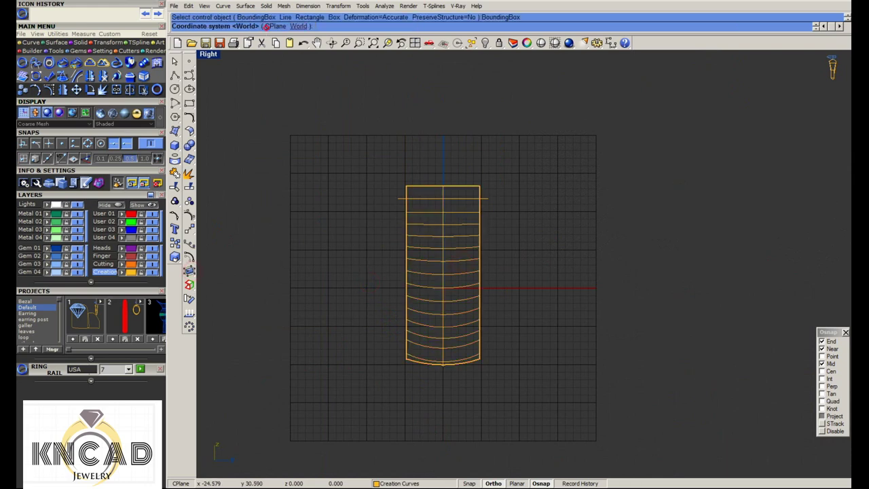
key(Return)
Scale1D the bottom two cage rows narrower from the centre, twice
drag(352, 321, 536, 375)
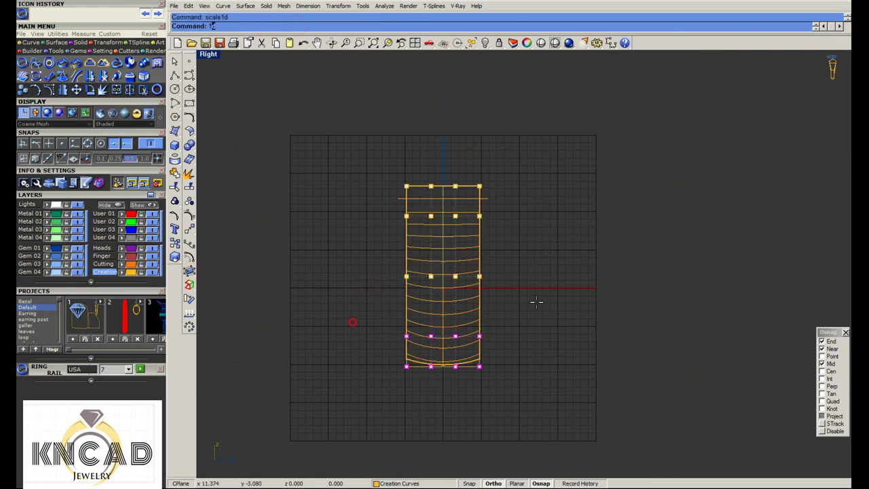
click(669, 290)
click(595, 304)
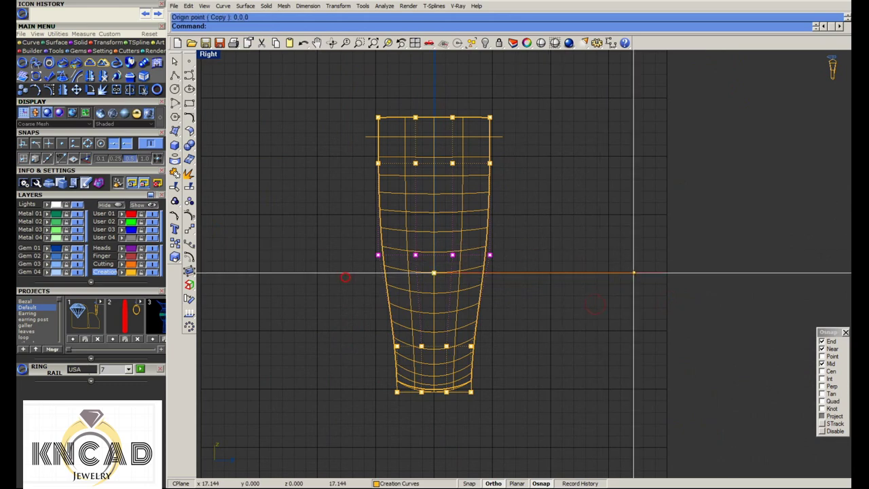
click(640, 272)
click(594, 273)
key(Return)
click(739, 298)
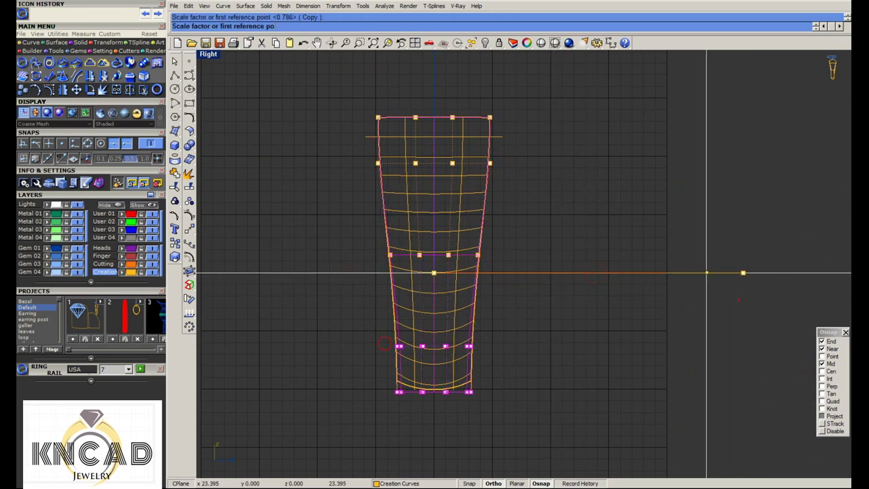
click(636, 320)
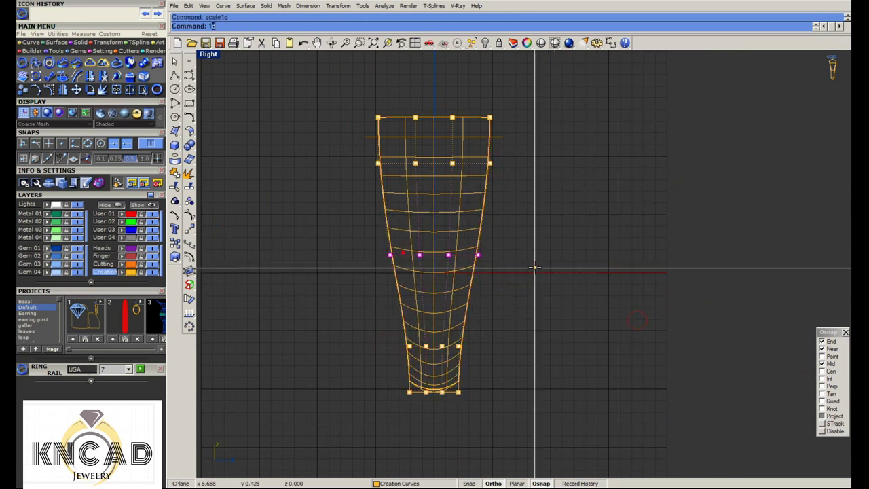
click(631, 267)
Widen the upper and middle cage rows with one-direction scaling
click(631, 271)
scroll(407, 390, up, 2)
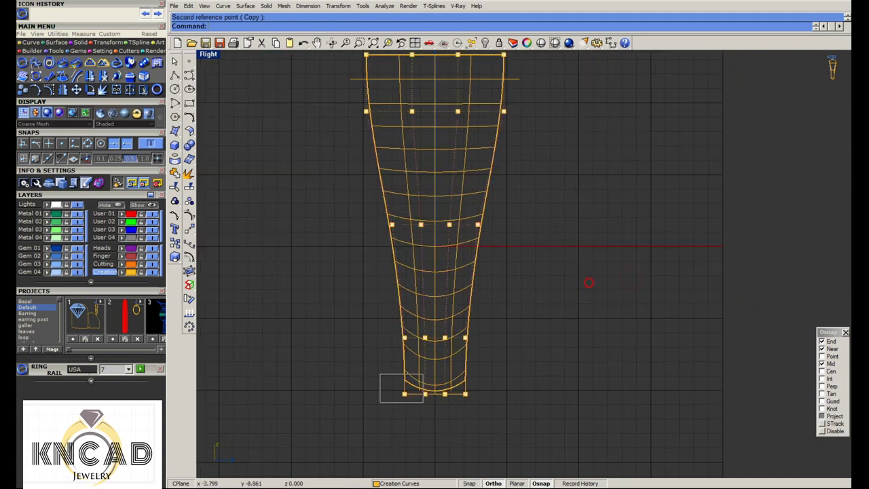
drag(378, 374, 427, 401)
drag(348, 136, 596, 103)
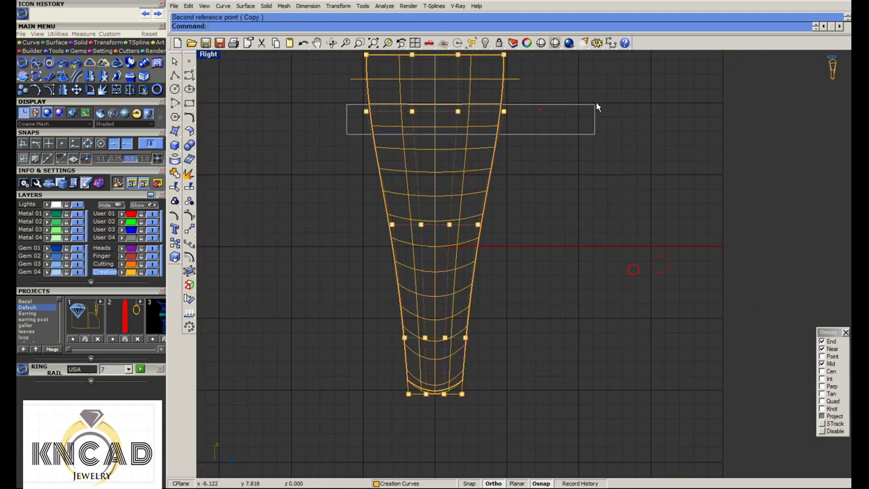
click(580, 252)
drag(363, 204, 422, 228)
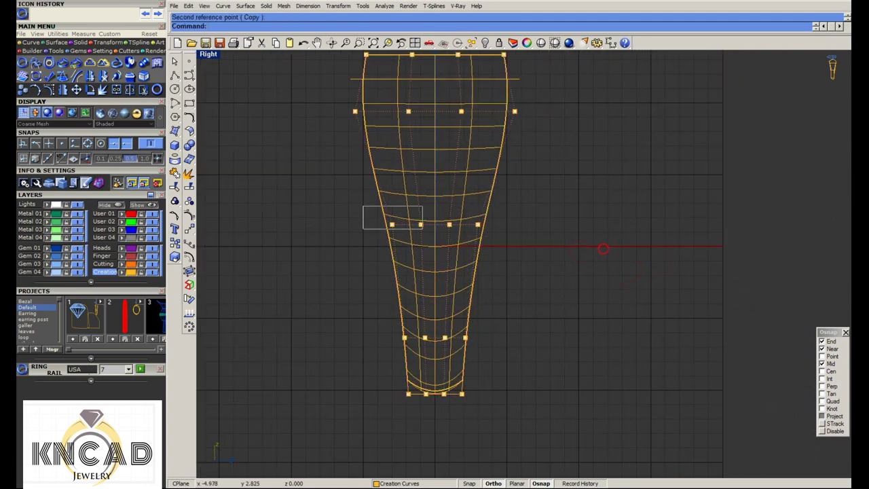
key(Return)
click(640, 248)
click(641, 254)
click(641, 255)
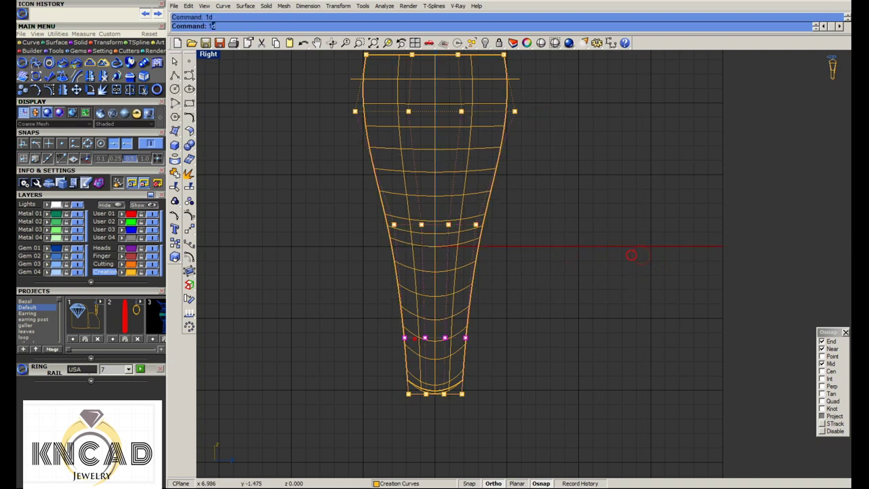
click(624, 257)
Narrow the bottom cage row and widen the second row from the centre line
drag(344, 376, 547, 442)
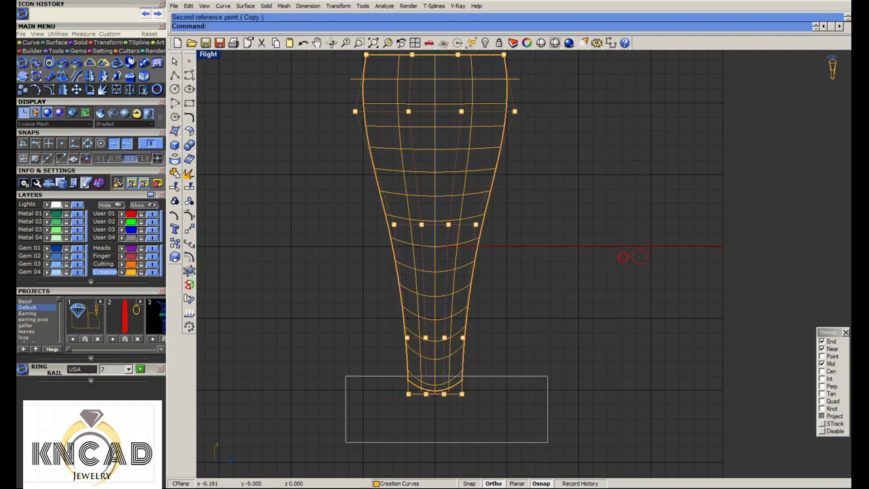
click(676, 275)
click(642, 284)
scroll(642, 284, down, 1)
scroll(390, 187, up, 2)
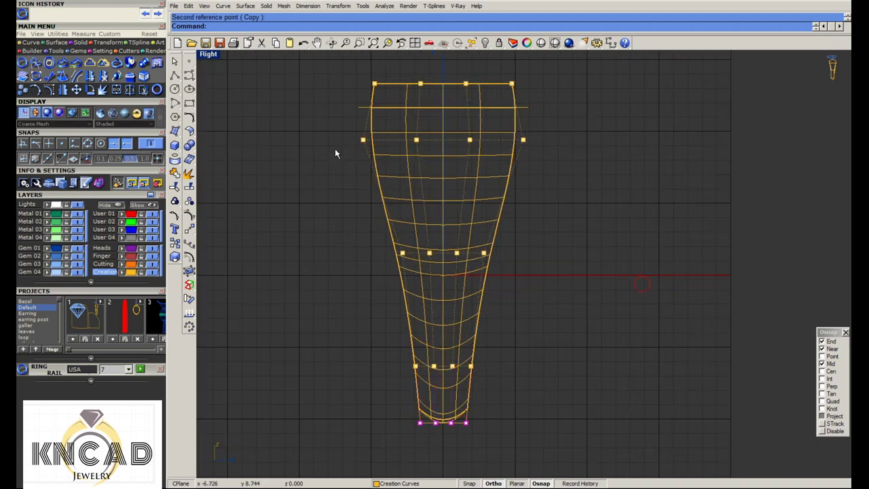
drag(346, 150, 588, 135)
key(Return)
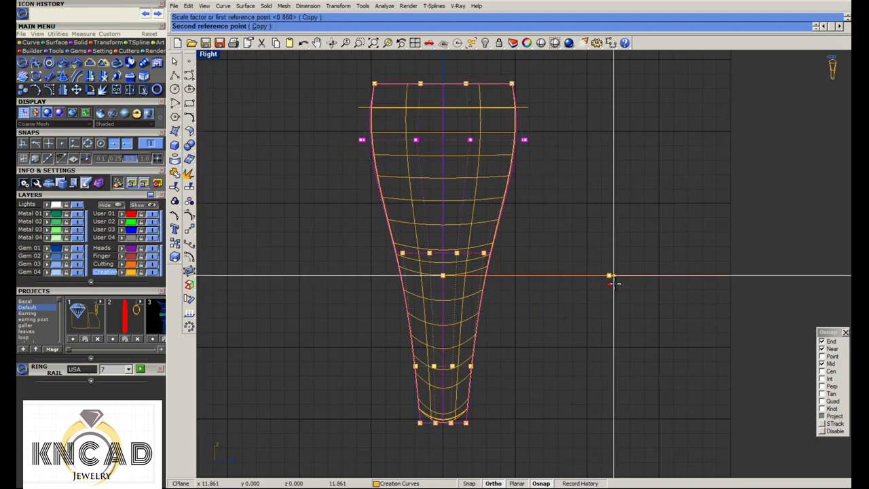
click(608, 284)
click(365, 163)
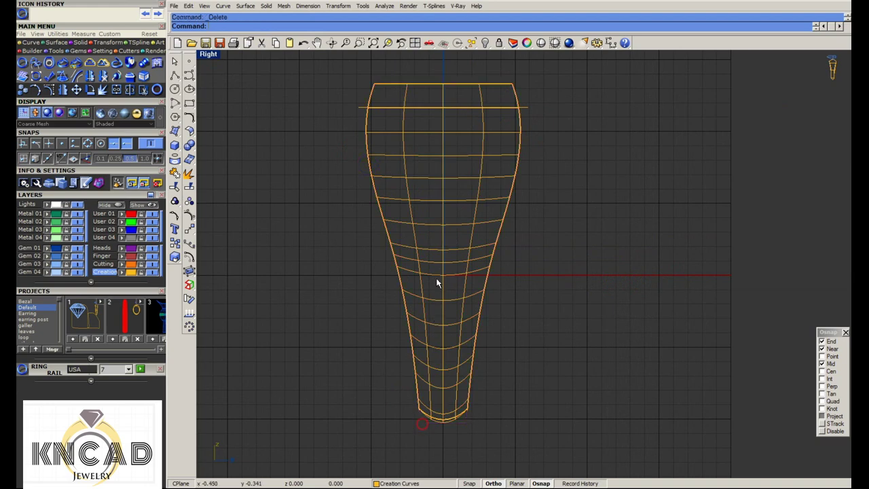
Create a new world-aligned cage on the shank and copy a middle row lower down
click(189, 272)
click(264, 26)
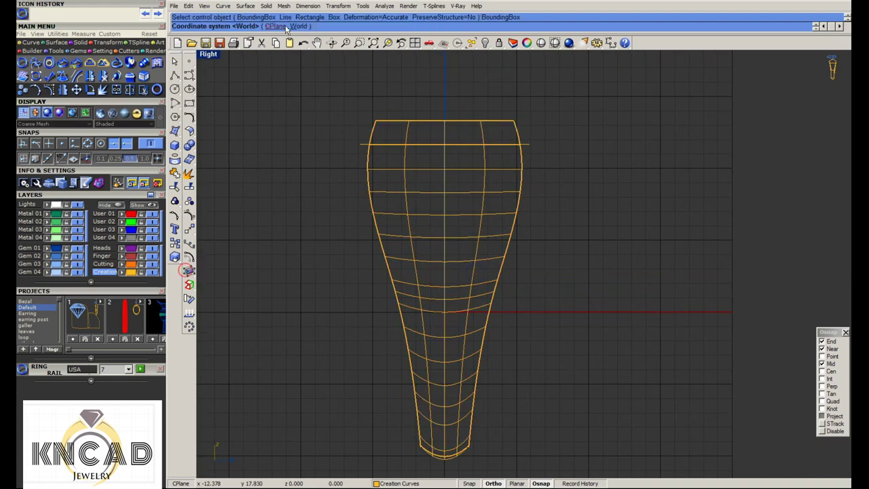
key(Return)
key(Return)
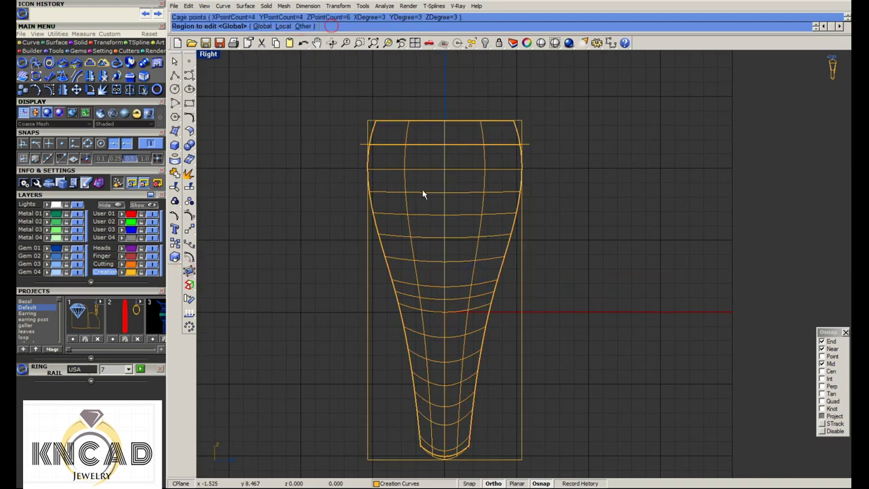
key(Return)
drag(351, 152, 636, 184)
drag(351, 216, 557, 262)
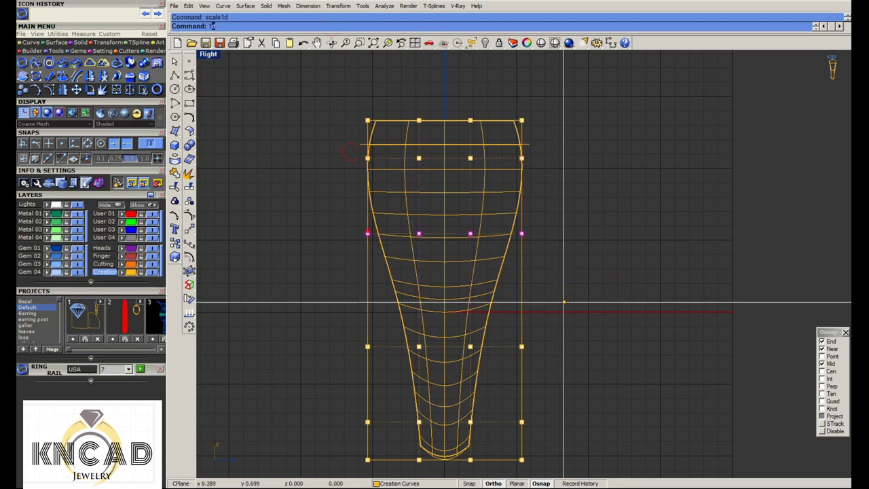
click(368, 345)
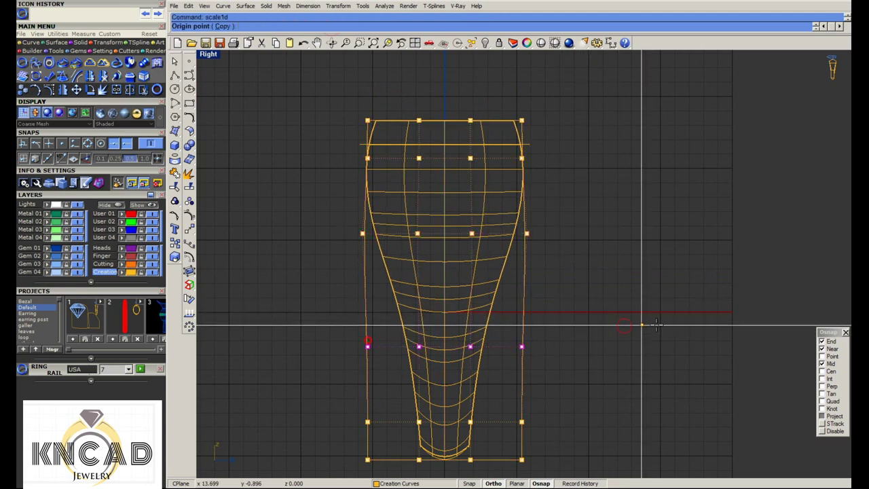
key(Return)
Scale the bottom two cage rows narrower, then delete the cage and restore four views
scroll(668, 324, down, 2)
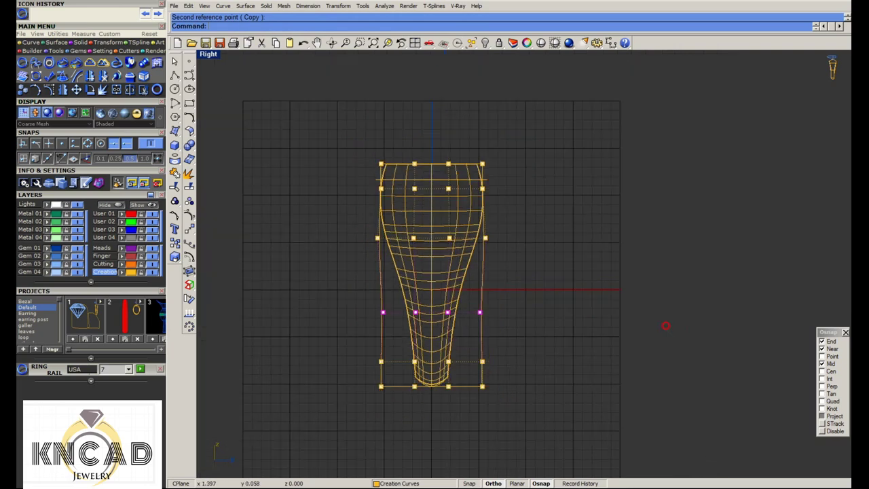
scroll(358, 355, up, 2)
drag(325, 327, 593, 406)
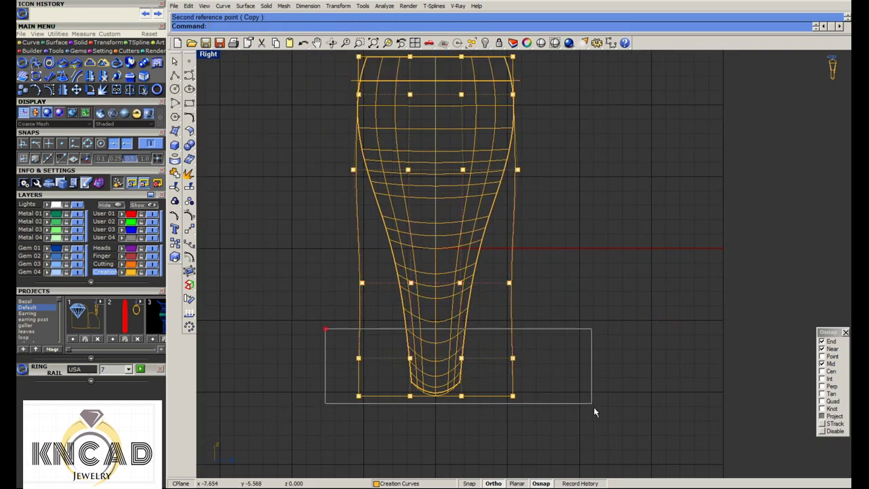
click(674, 274)
click(514, 227)
key(Delete)
double_click(211, 55)
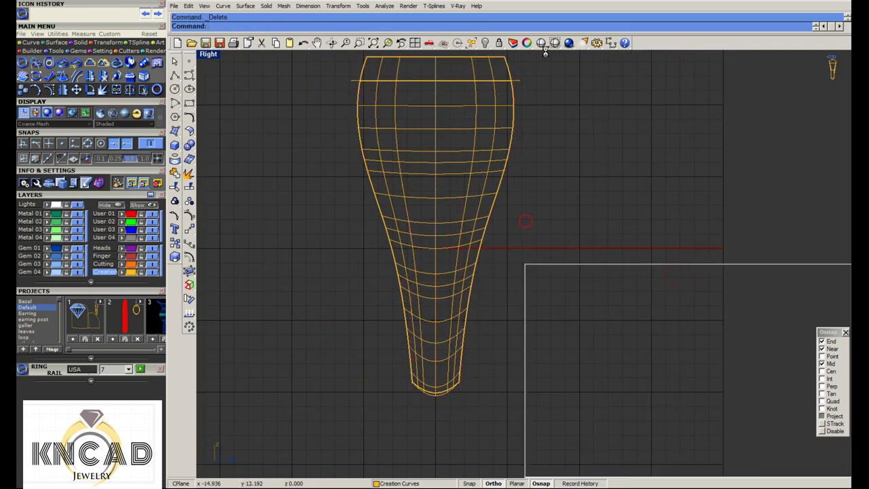
double_click(547, 56)
click(523, 248)
right_drag(523, 247, 475, 272)
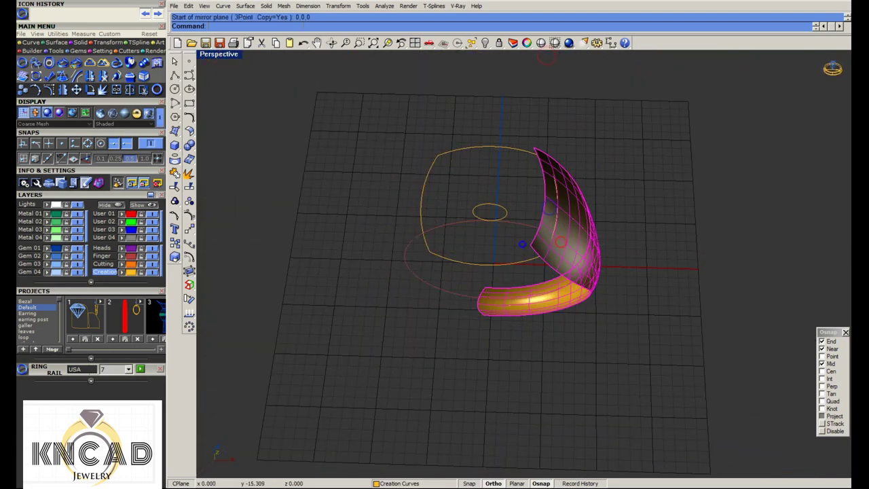
click(514, 250)
click(491, 273)
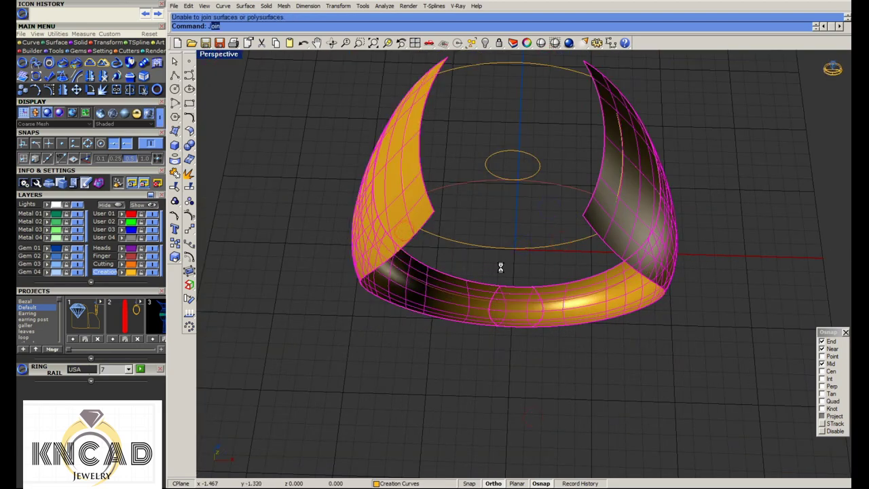
mouse_move(500, 265)
right_down()
mouse_move(471, 194)
mouse_move(473, 230)
mouse_move(442, 181)
right_up()
mouse_move(582, 215)
right_down()
mouse_move(534, 252)
mouse_move(468, 326)
mouse_move(506, 340)
mouse_move(455, 192)
right_up()
scroll(450, 348, up, 3)
scroll(475, 271, down, 3)
right_drag(450, 223, 470, 232)
click(547, 403)
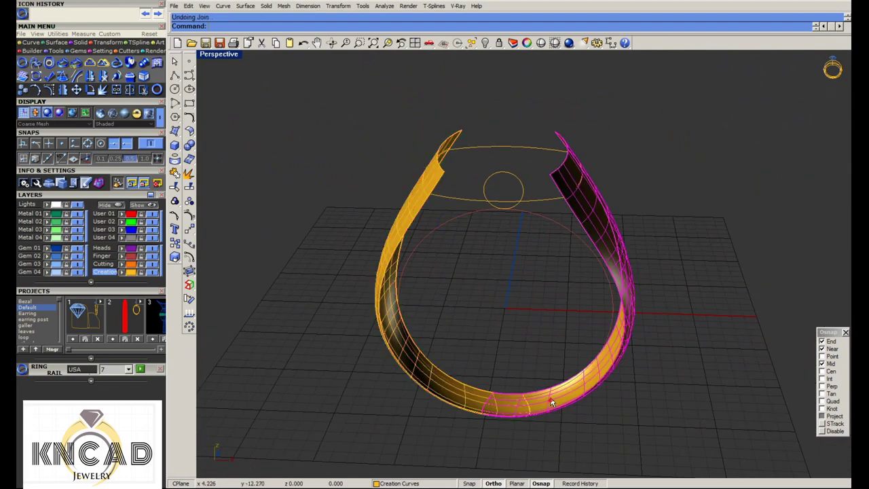
key(Delete)
click(516, 401)
click(516, 408)
click(495, 398)
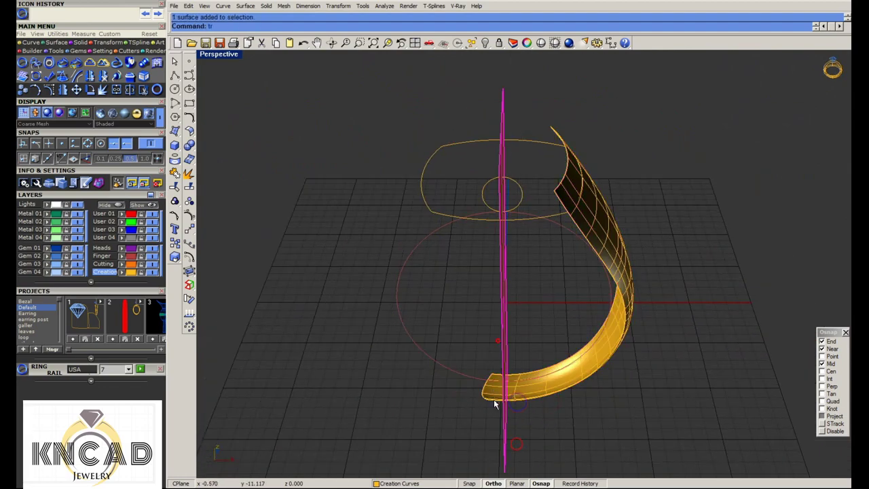
text(trim)
key(Return)
right_drag(475, 392, 589, 219)
key(Delete)
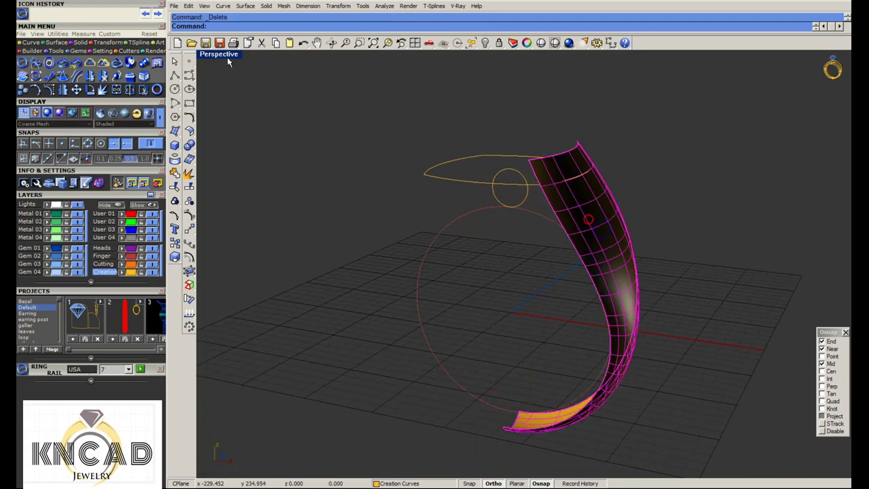
double_click(219, 55)
Draw a horizontal polyline across the shank top in the Front view
click(174, 75)
click(645, 280)
click(566, 356)
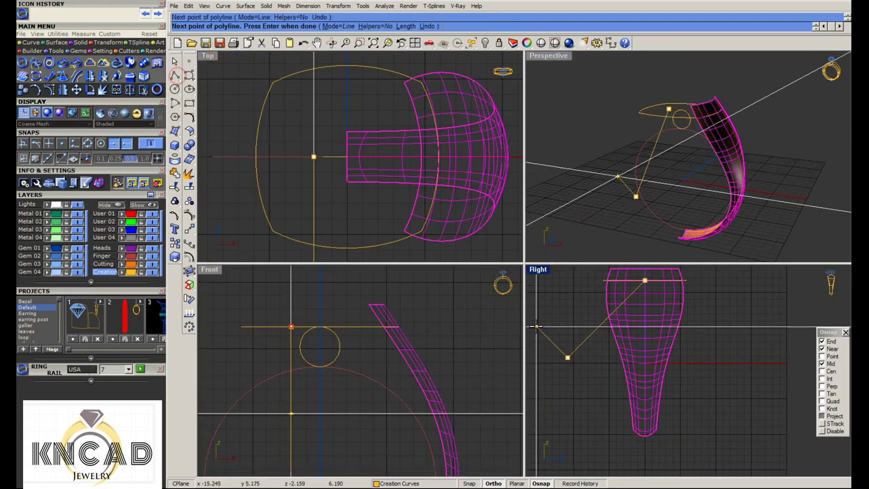
key(ctrl+z)
click(277, 325)
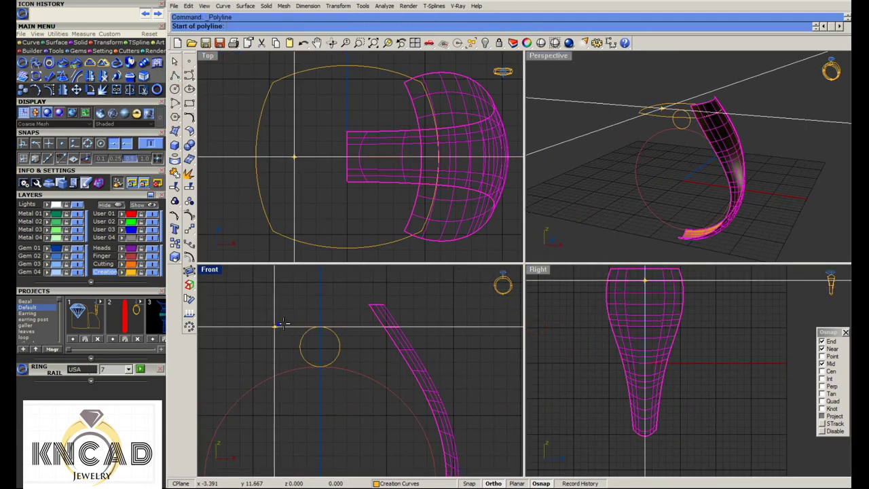
click(465, 325)
key(Return)
click(466, 325)
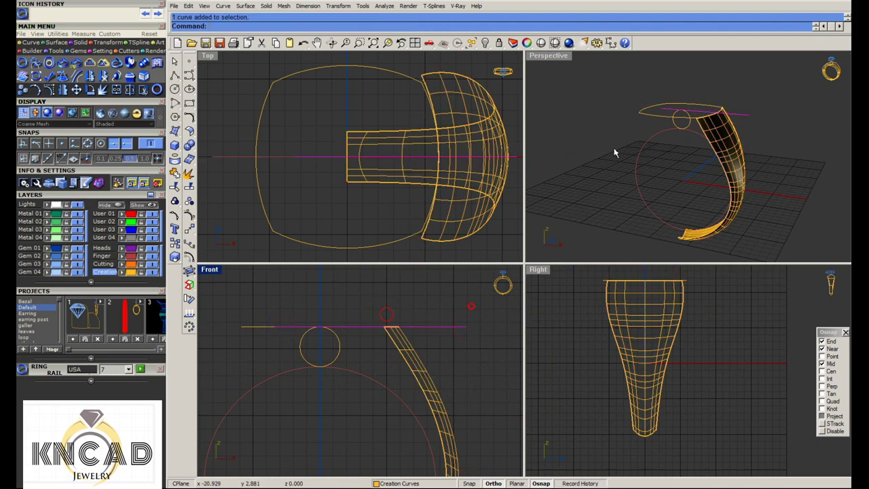
In the enlarged Perspective view, try pulling the shank's top edge onto the surface, then cancel
double_click(547, 54)
right_drag(588, 194, 516, 203)
click(506, 298)
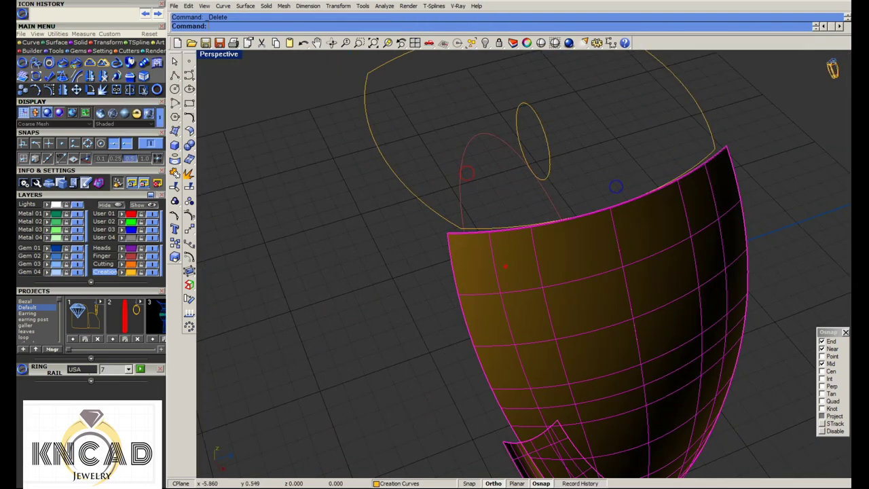
scroll(500, 252, up, 3)
scroll(401, 249, up, 2)
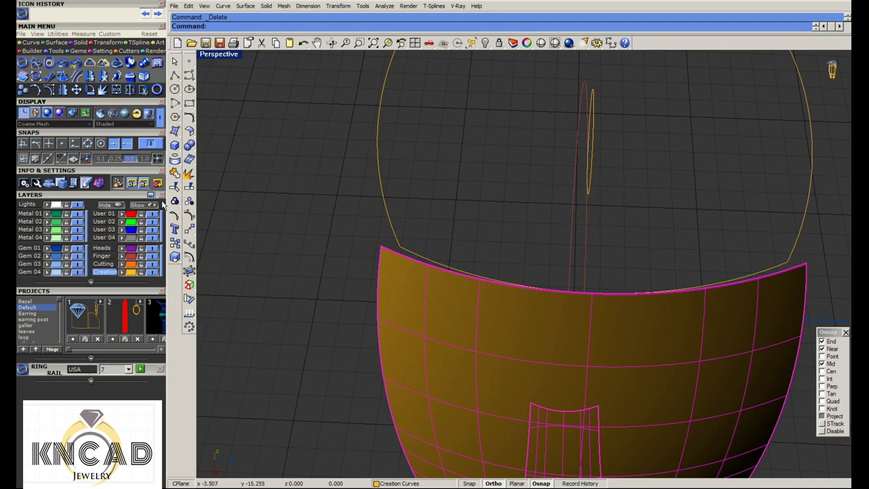
key(Escape)
click(175, 160)
click(210, 170)
click(393, 256)
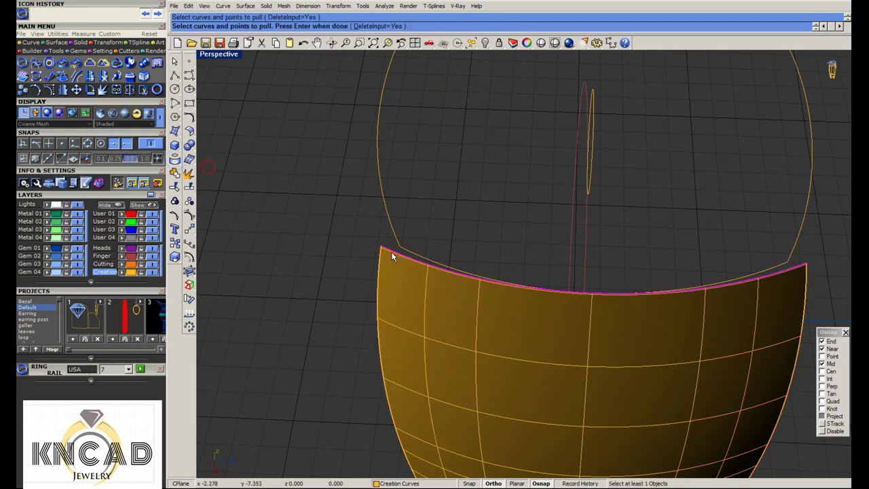
key(Return)
scroll(392, 256, down, 3)
click(188, 324)
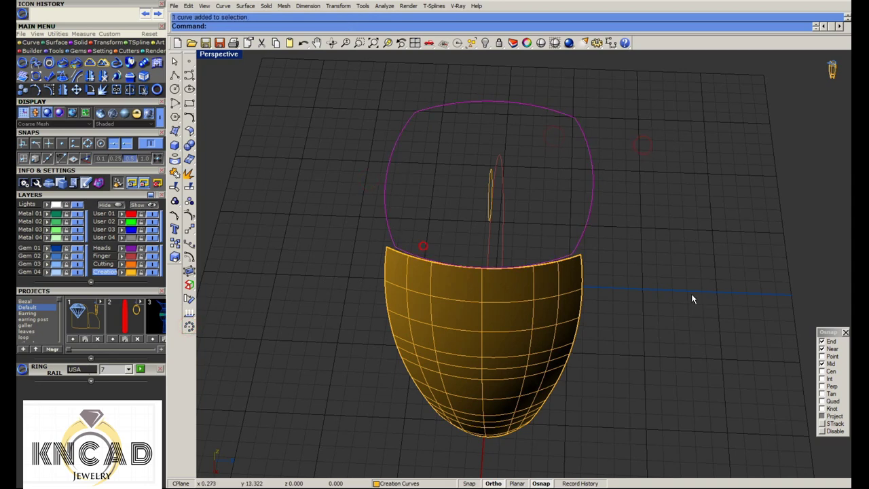
Hide the cushion outline and duplicate the shank surface's top edge
text(hide)
key(Return)
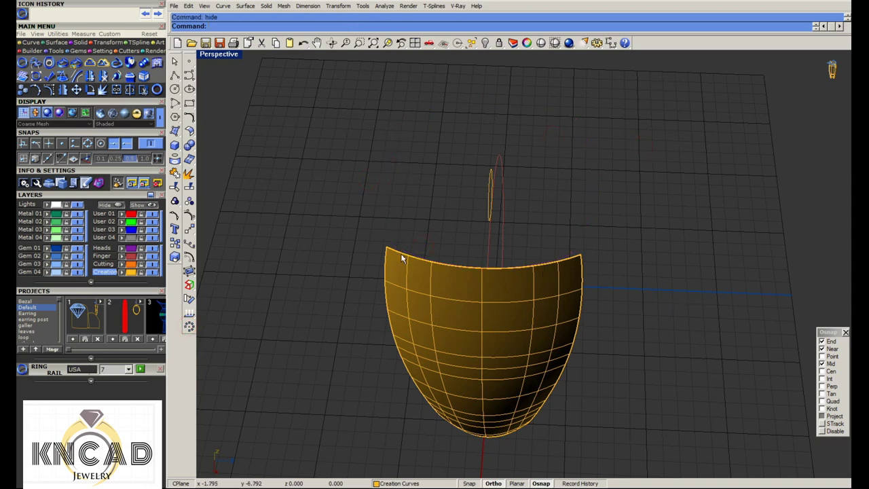
click(399, 254)
click(189, 175)
click(212, 166)
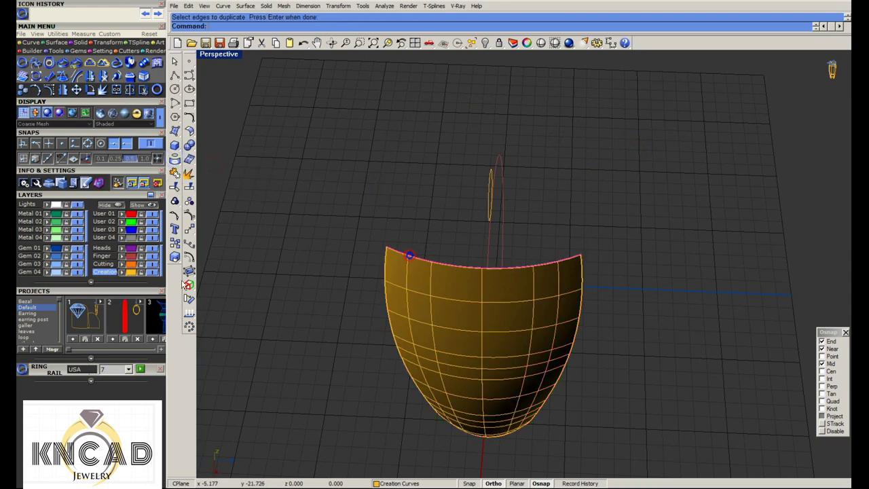
key(Return)
Move the selected outer curve to a new spot in the four-view layout
right_drag(495, 281, 236, 90)
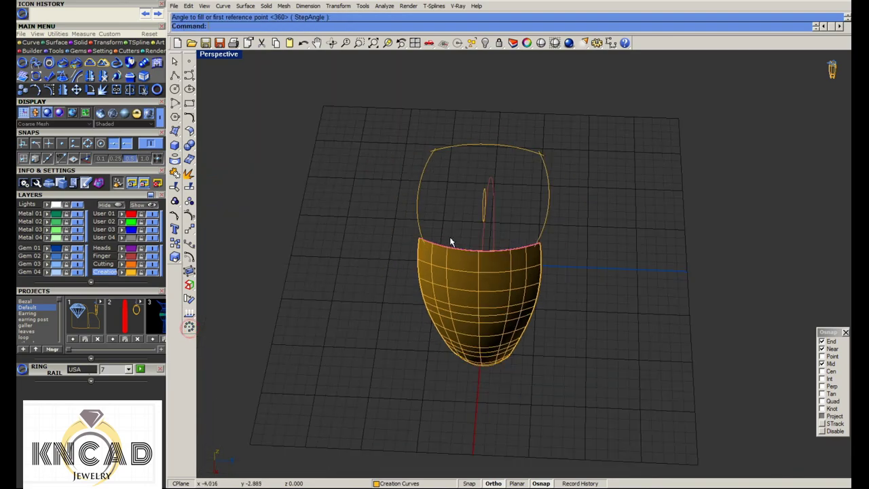
double_click(220, 54)
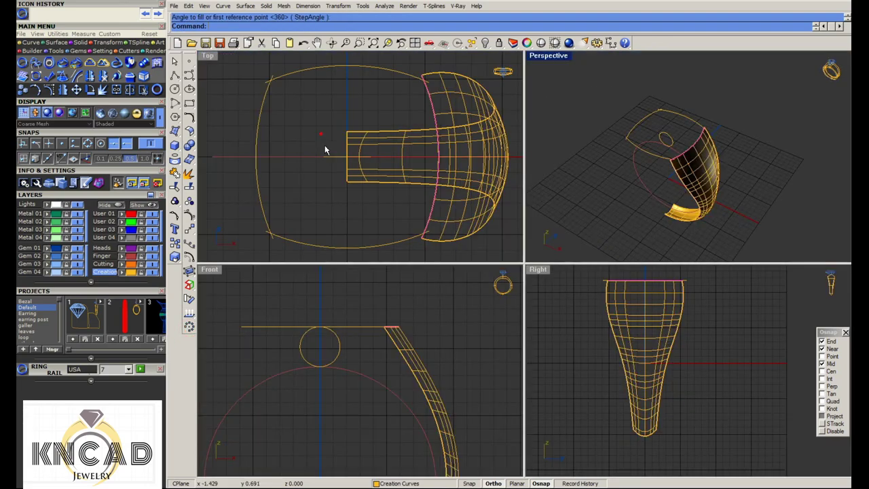
scroll(418, 227, up, 3)
click(427, 215)
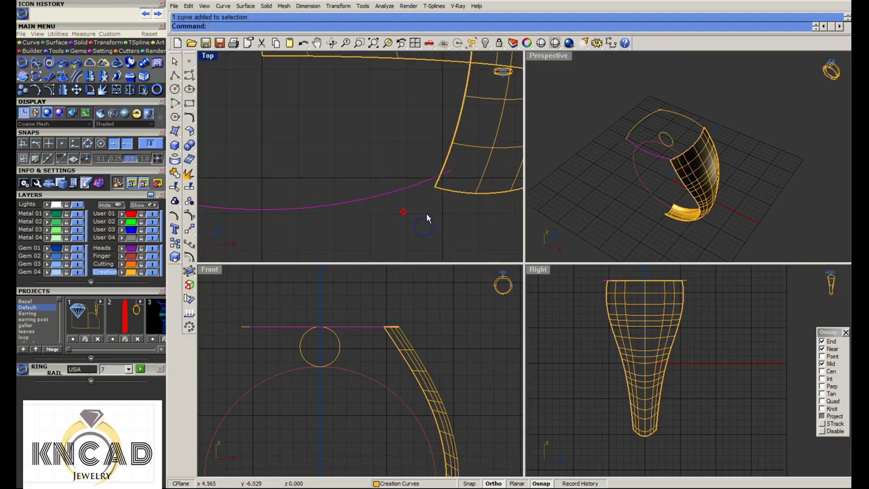
click(404, 211)
click(429, 223)
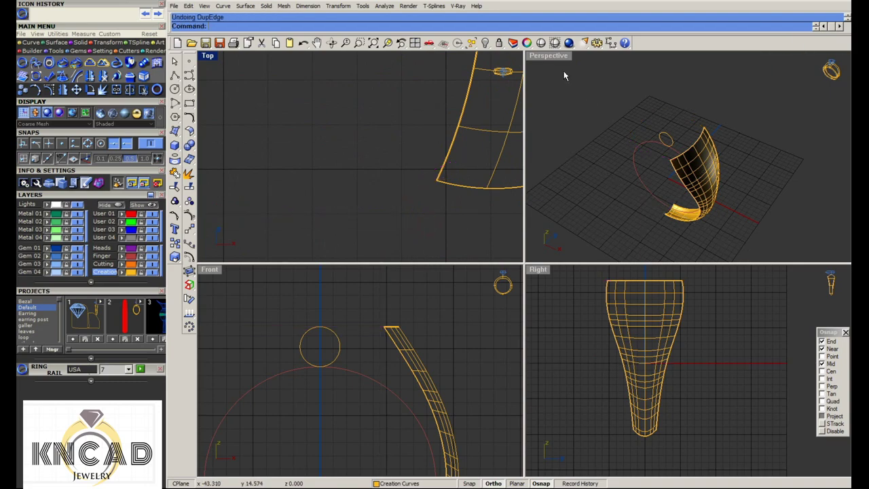
Move the side curve's end point onto the surface corner in Perspective
double_click(550, 56)
scroll(523, 271, up, 2)
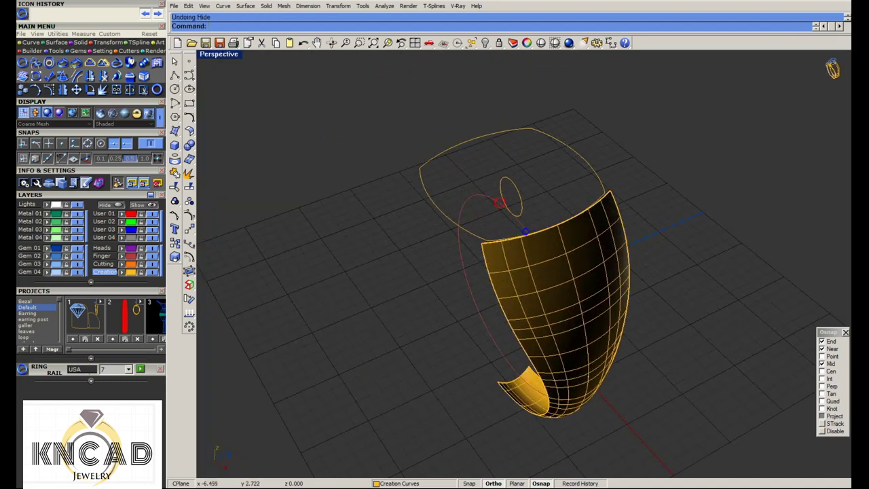
scroll(479, 239, up, 3)
text(e)
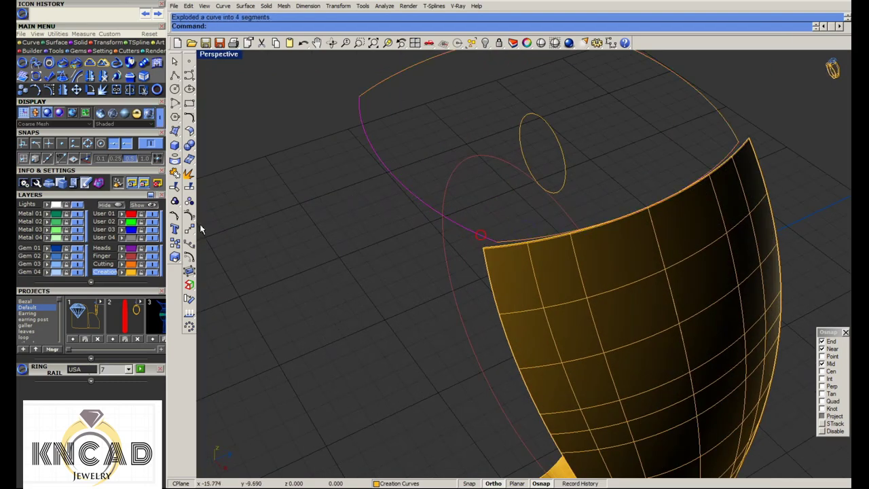
scroll(477, 249, up, 2)
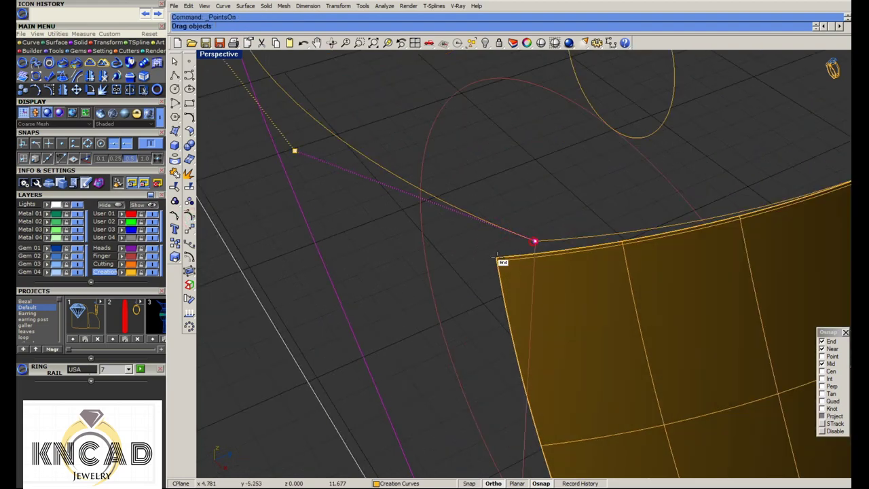
key(ctrl+z)
key(Return)
click(536, 241)
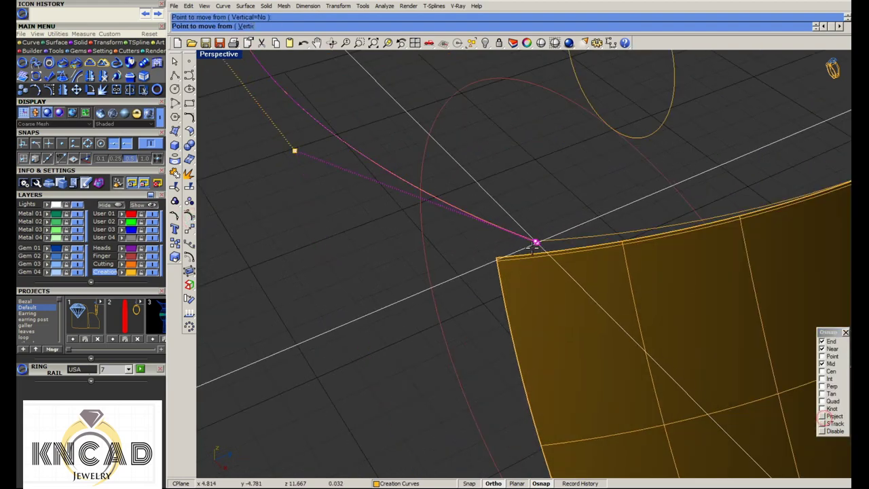
click(501, 258)
scroll(499, 259, down, 5)
Mirror a copy of the lower shank surface to form the top half
mouse_move(423, 156)
right_down()
mouse_move(521, 308)
mouse_move(532, 370)
right_up()
click(531, 370)
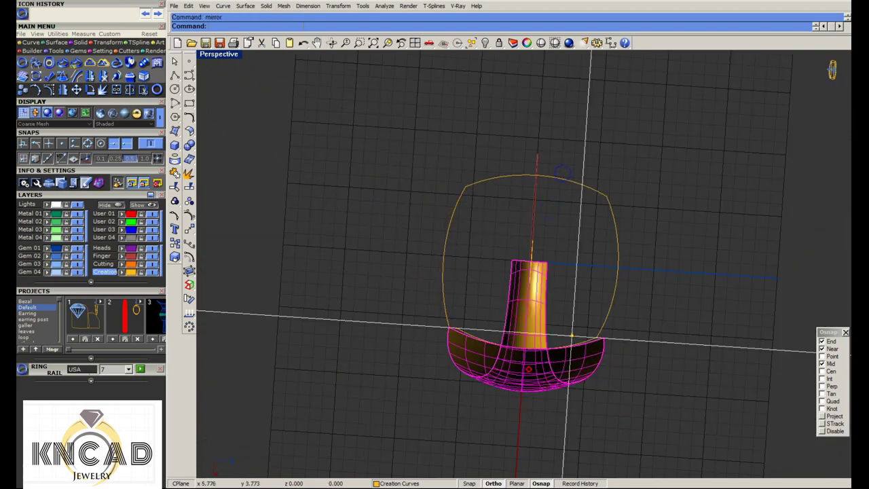
click(489, 213)
scroll(663, 224, up, 3)
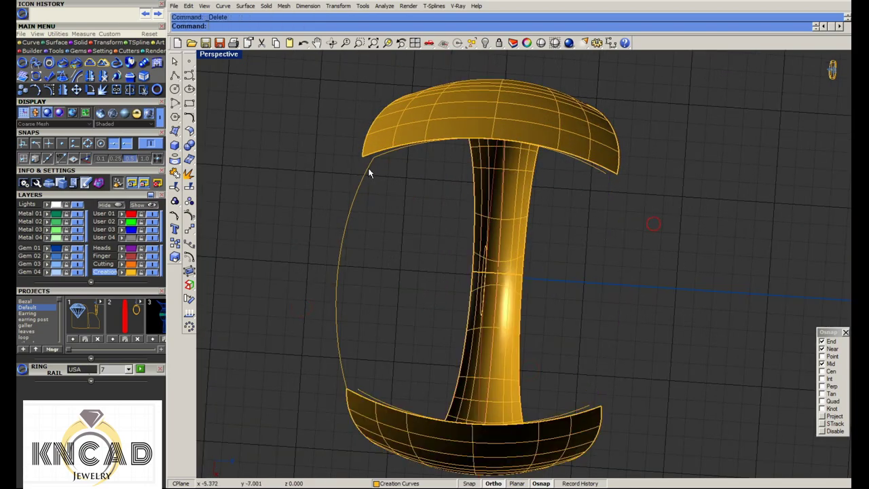
Turn on the side curve's control points and drag its top point onto the upper edge
click(188, 216)
scroll(390, 171, up, 3)
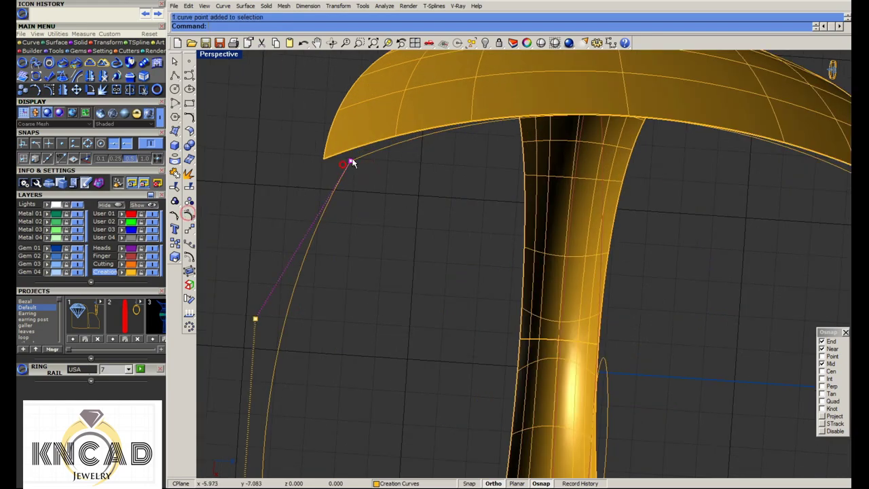
drag(352, 163, 343, 164)
scroll(421, 204, down, 5)
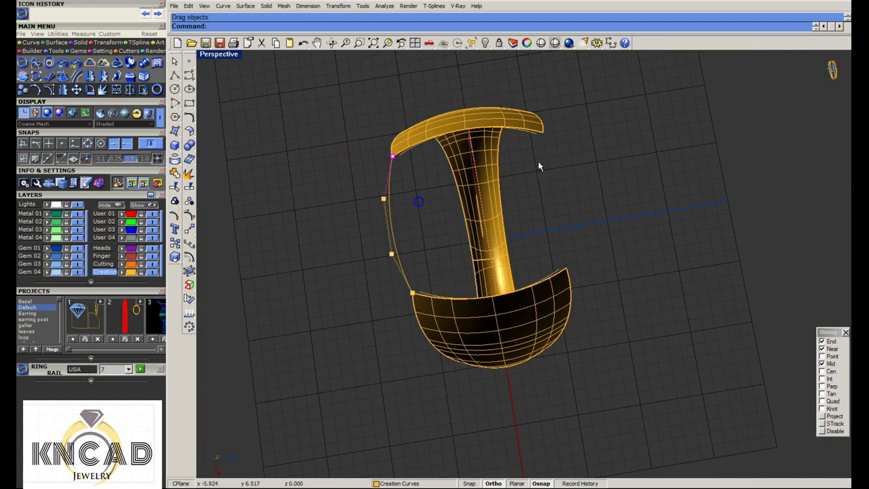
right_drag(563, 186, 515, 170)
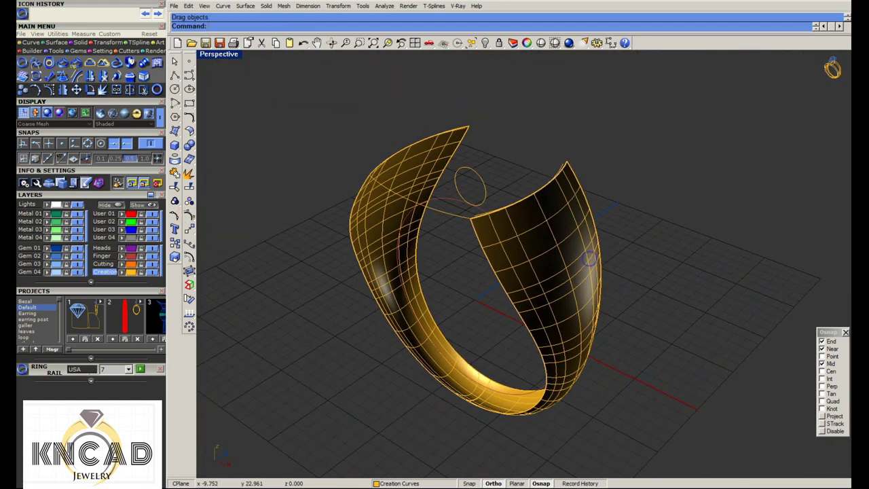
right_drag(506, 248, 520, 246)
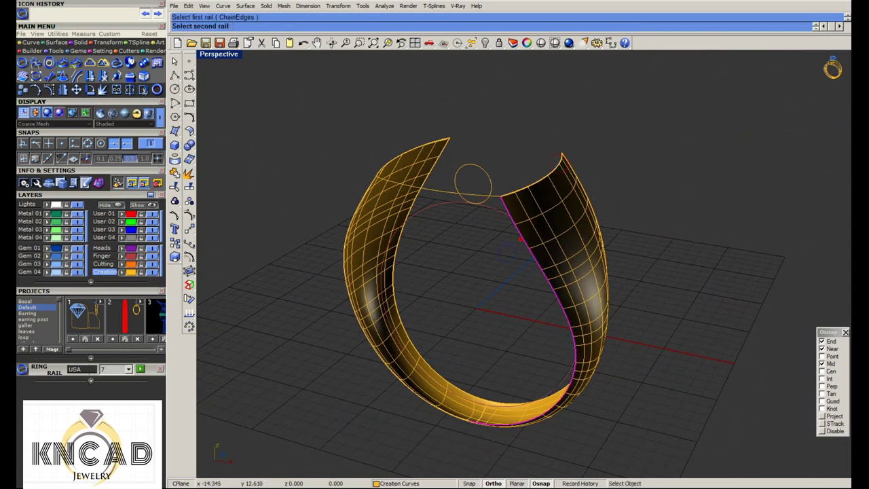
Sweep a surface along the two shank edges and make a trial offset of it
key(Return)
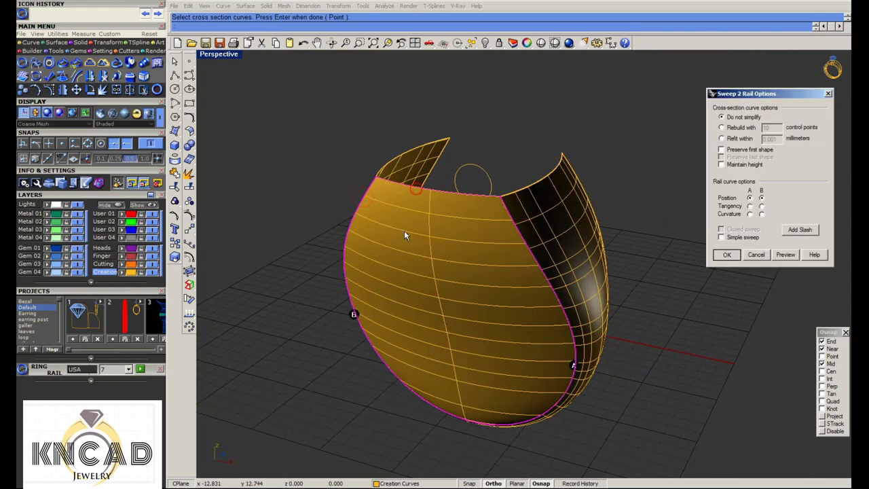
key(Return)
mouse_move(475, 278)
right_down()
mouse_move(500, 279)
mouse_move(551, 189)
right_up()
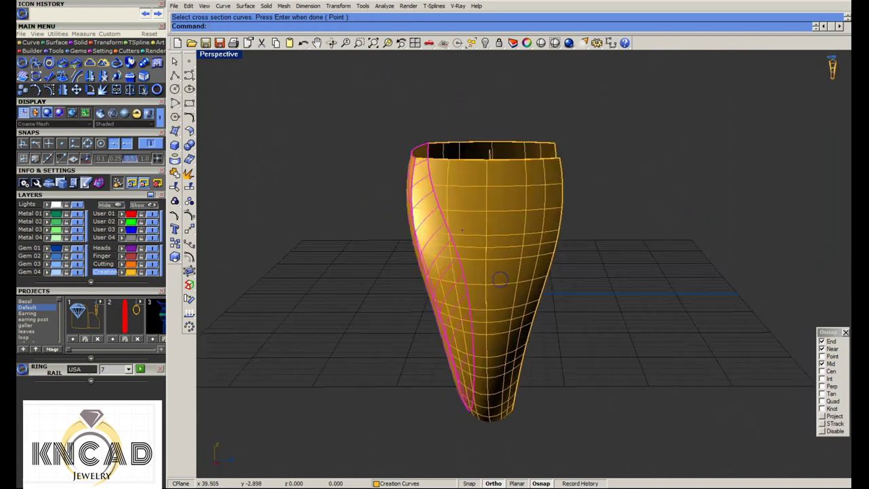
click(175, 145)
click(210, 150)
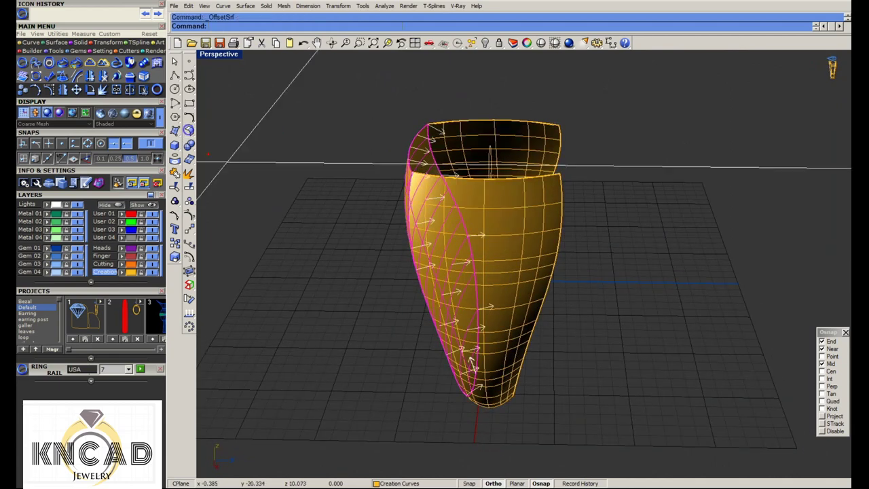
scroll(466, 249, up, 3)
key(Return)
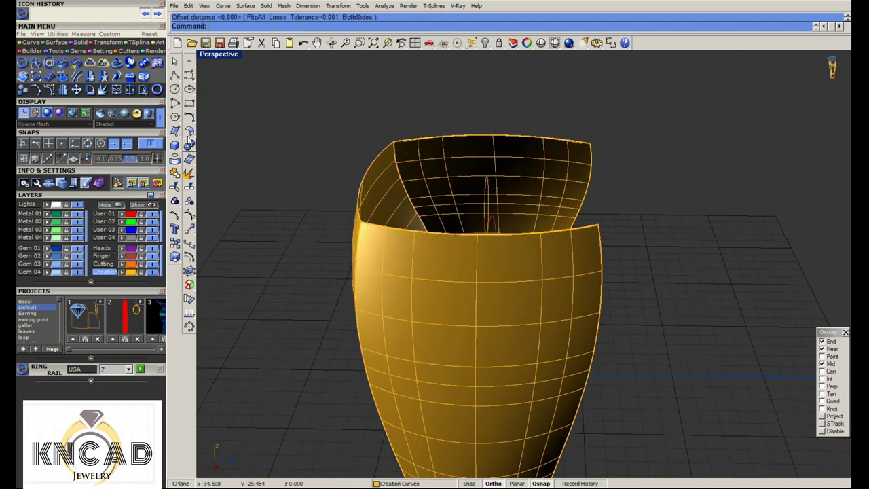
Try extending and untrimming the surfaces' top edges, then undo the change
click(189, 131)
click(211, 142)
click(372, 175)
click(429, 143)
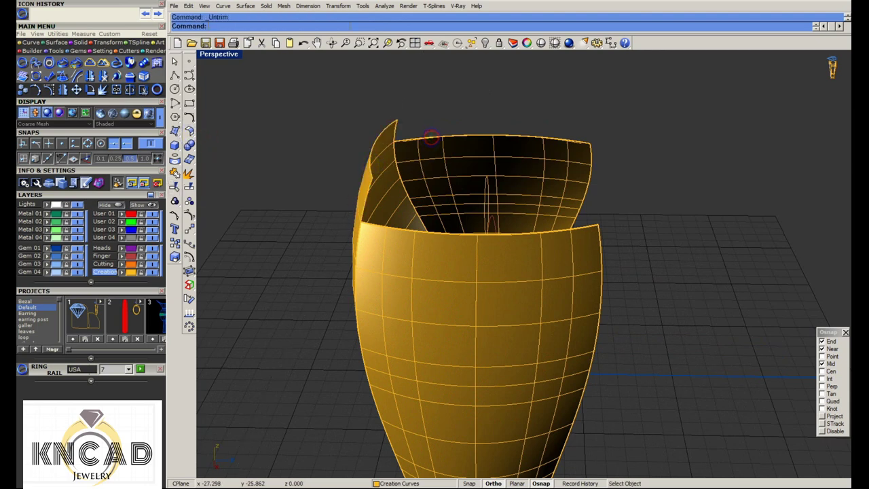
click(429, 144)
key(Return)
click(399, 231)
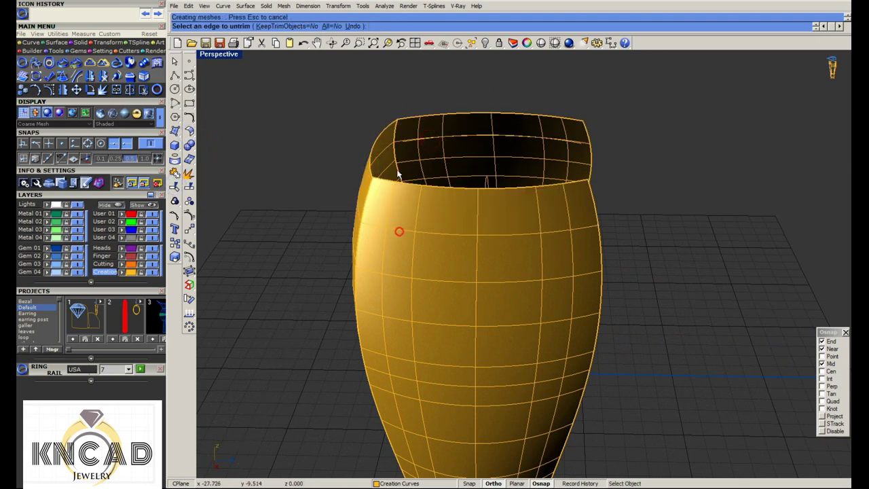
click(474, 146)
click(719, 112)
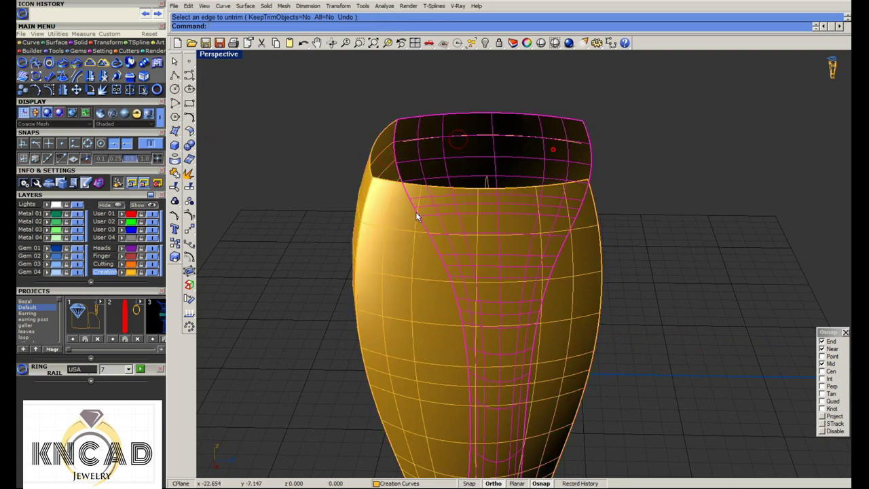
key(ctrl+z)
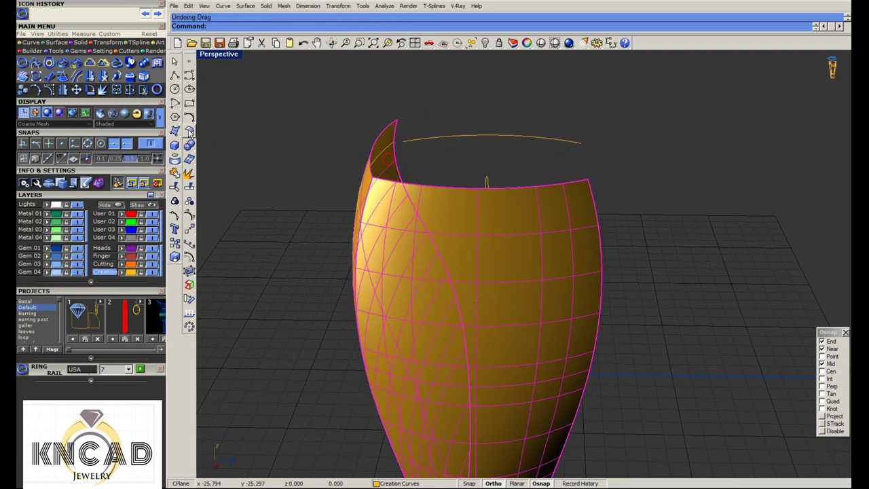
Offset the shank surface by 0.8 as a solid to give the band thickness
click(190, 133)
click(202, 156)
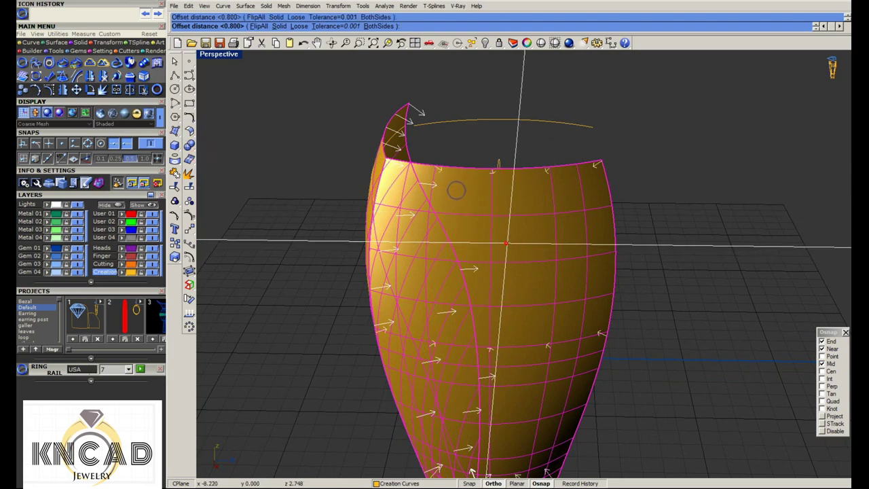
text(s)
key(Return)
right_drag(551, 224, 492, 214)
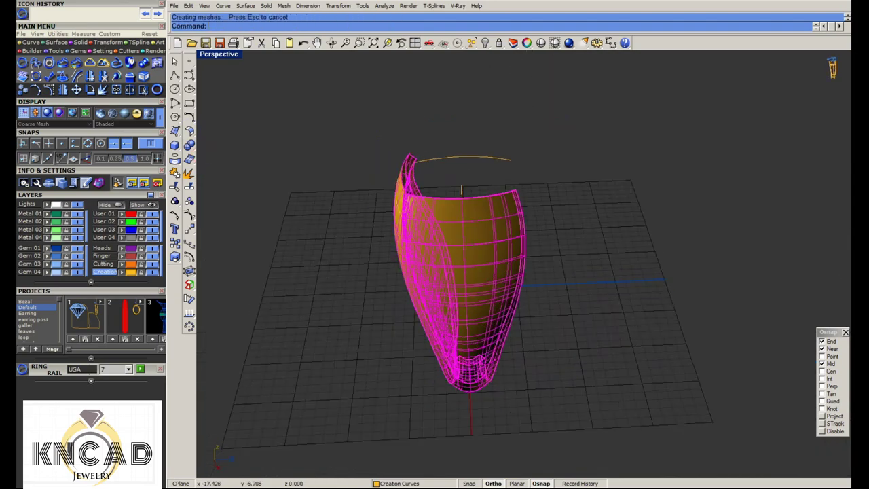
key(ctrl+m)
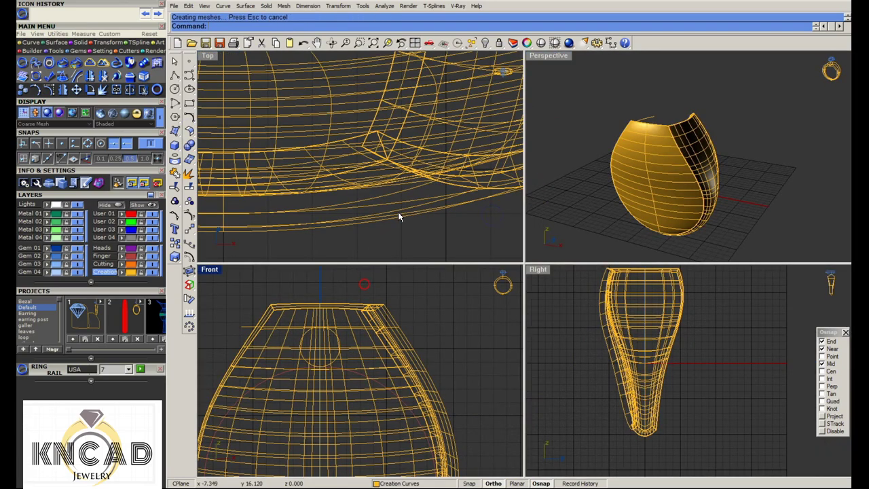
Maximize the Front view and begin a cut on the ring
key(ctrl+m)
click(378, 267)
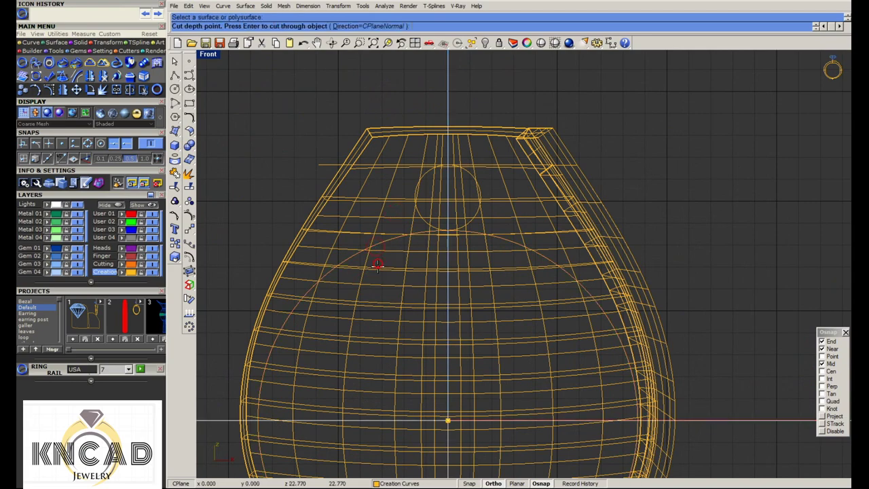
scroll(403, 251, down, 5)
key(Return)
key(Return)
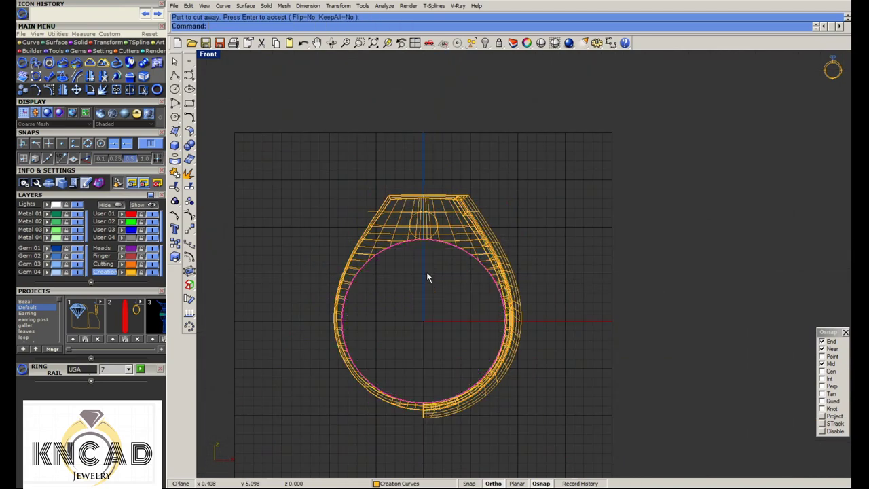
scroll(452, 290, up, 1)
scroll(452, 290, up, 1)
scroll(454, 291, up, 1)
scroll(462, 190, up, 1)
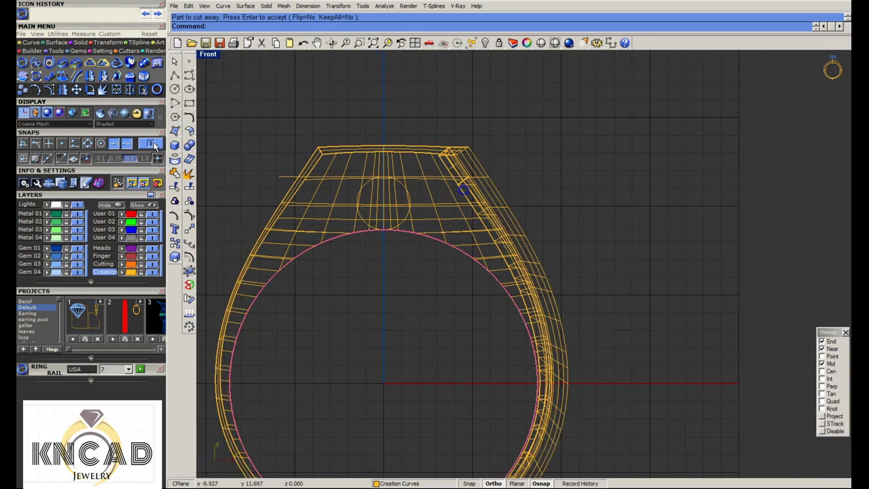
Draw a horizontal line across the ring top and WireCut away the part above it
click(174, 77)
click(216, 85)
click(287, 178)
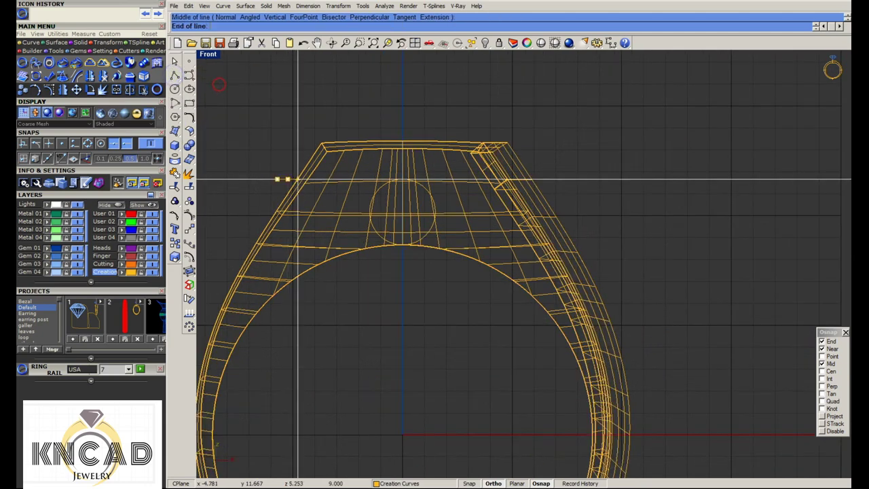
click(652, 178)
click(433, 148)
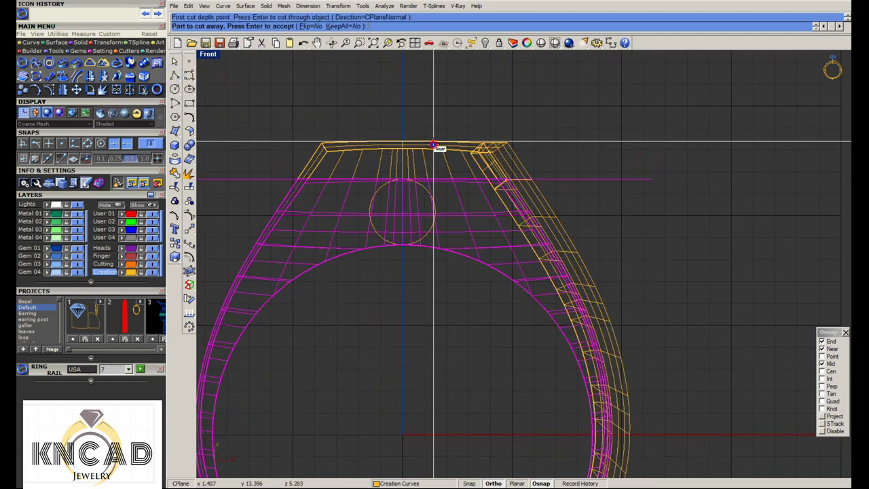
key(Return)
key(Return)
click(507, 156)
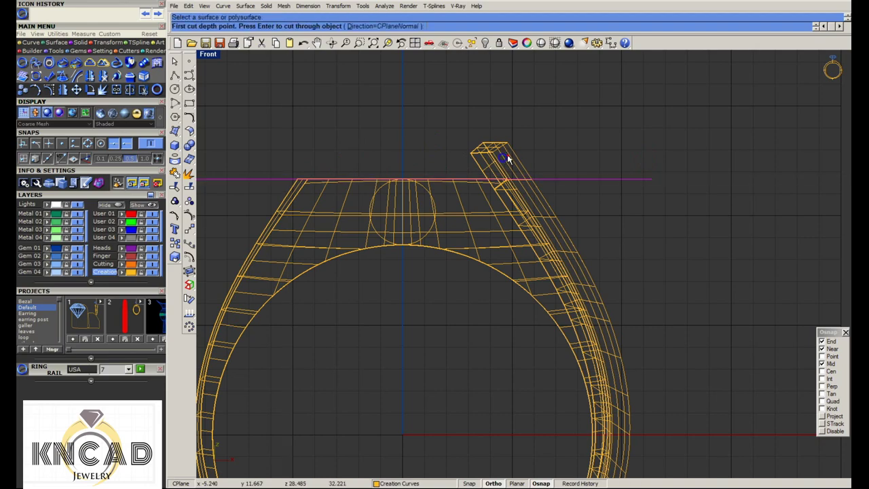
key(Return)
key(Return)
click(602, 180)
double_click(208, 55)
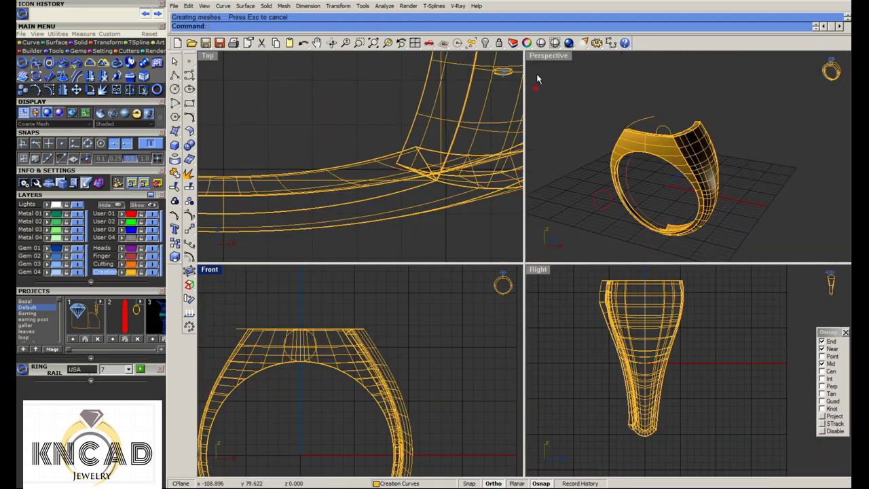
double_click(536, 54)
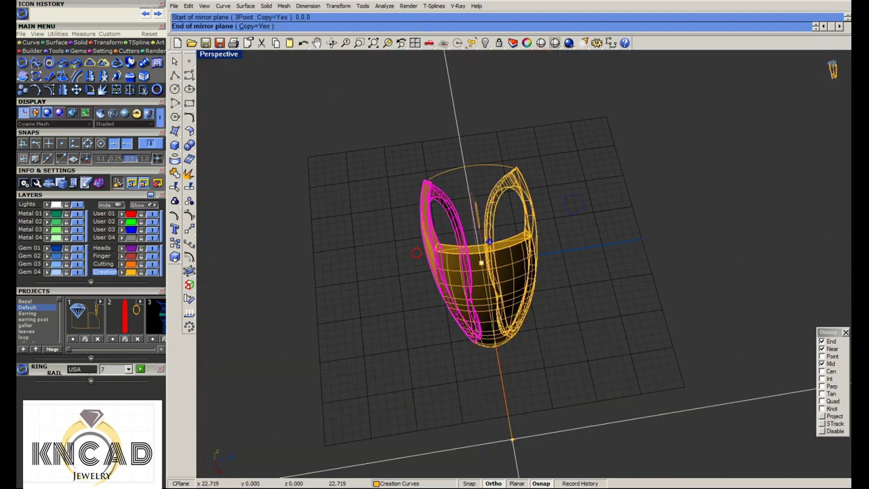
mouse_move(534, 216)
right_down()
mouse_move(708, 258)
mouse_move(383, 122)
right_up()
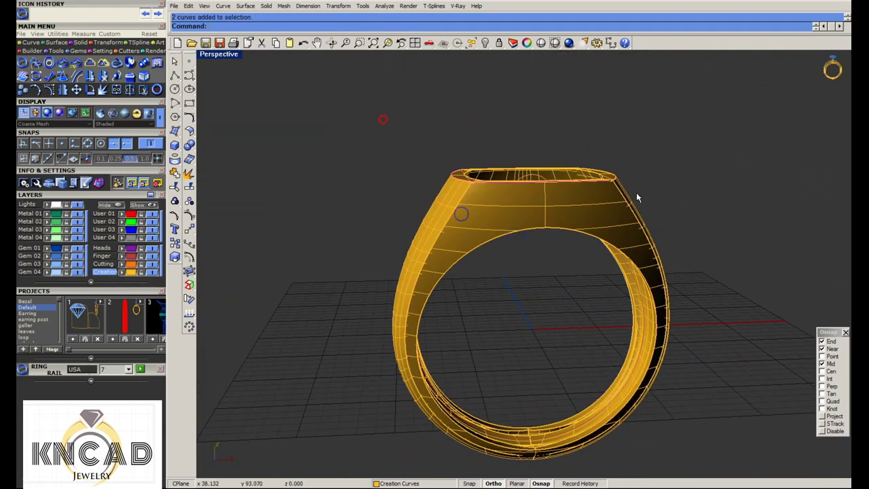
scroll(559, 199, up, 3)
right_drag(549, 203, 487, 260)
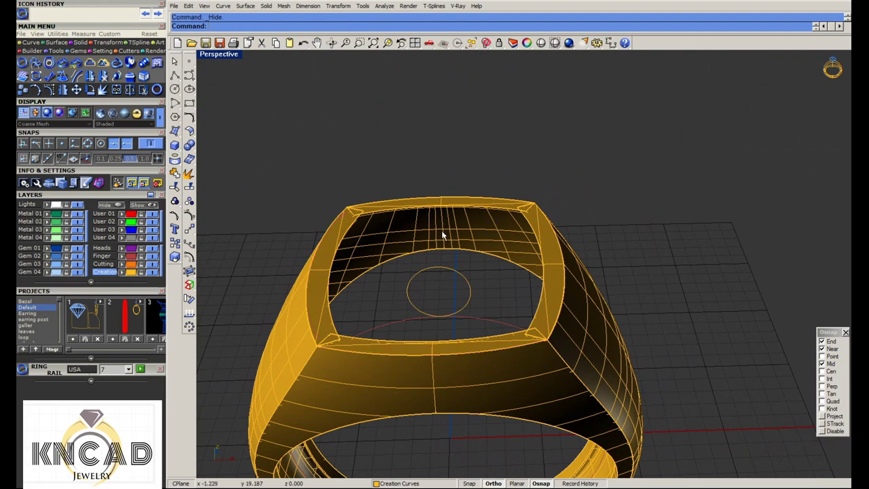
scroll(442, 235, up, 2)
scroll(521, 281, down, 4)
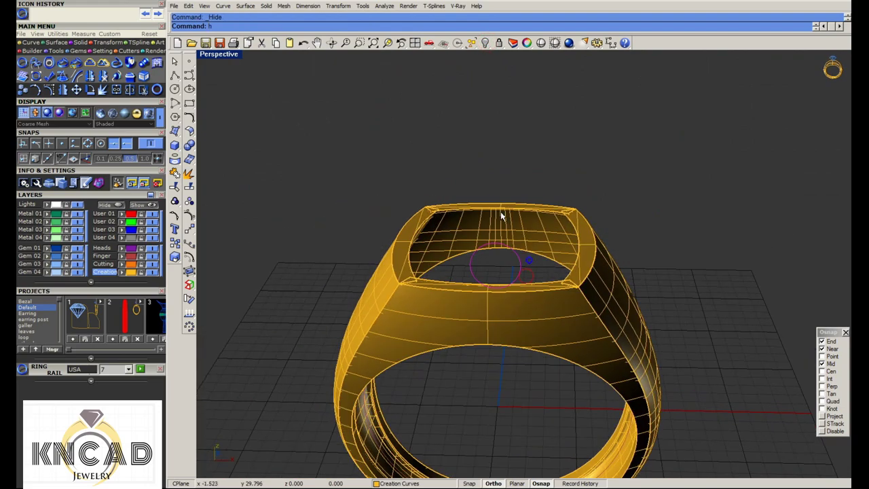
right_drag(525, 275, 502, 217)
scroll(583, 316, up, 3)
scroll(585, 319, down, 1)
right_drag(584, 319, 563, 383)
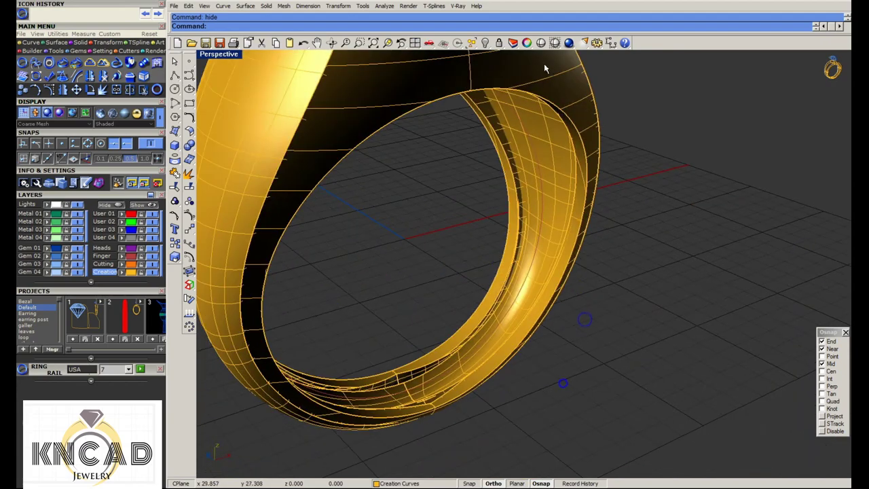
click(540, 42)
mouse_move(522, 285)
right_down()
mouse_move(516, 351)
mouse_move(514, 316)
mouse_move(349, 281)
mouse_move(494, 316)
mouse_move(532, 303)
mouse_move(491, 266)
mouse_move(503, 294)
right_up()
key(Return)
Undo the last extrusion and inspect the ring from several angles in rendered shading
key(ctrl+z)
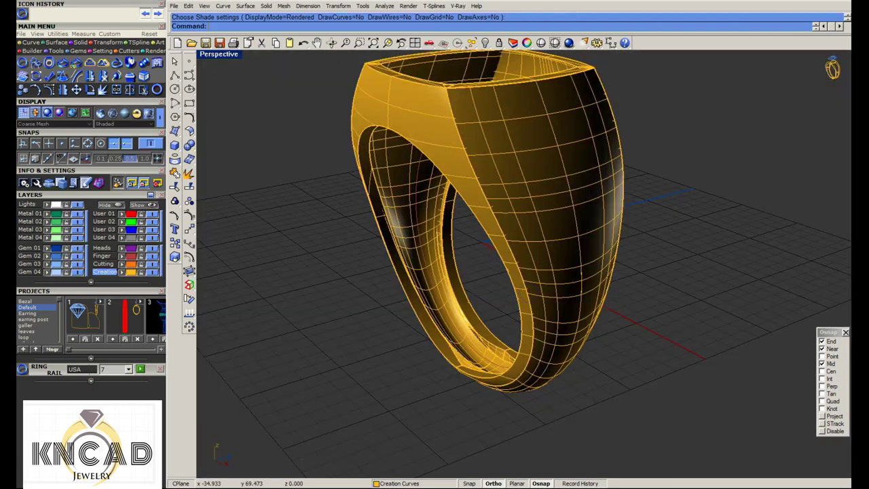
mouse_move(646, 149)
right_down()
mouse_move(605, 110)
mouse_move(480, 392)
mouse_move(546, 69)
right_up()
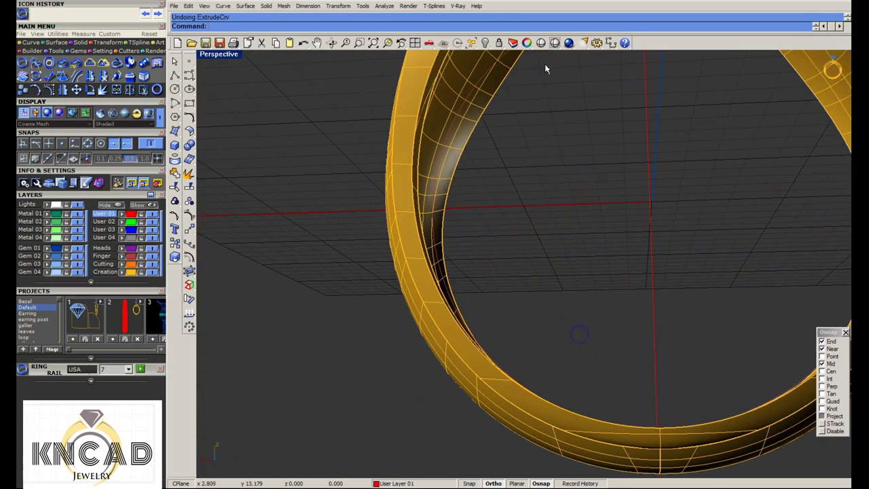
click(541, 43)
mouse_move(529, 275)
right_down()
mouse_move(482, 403)
mouse_move(510, 352)
right_up()
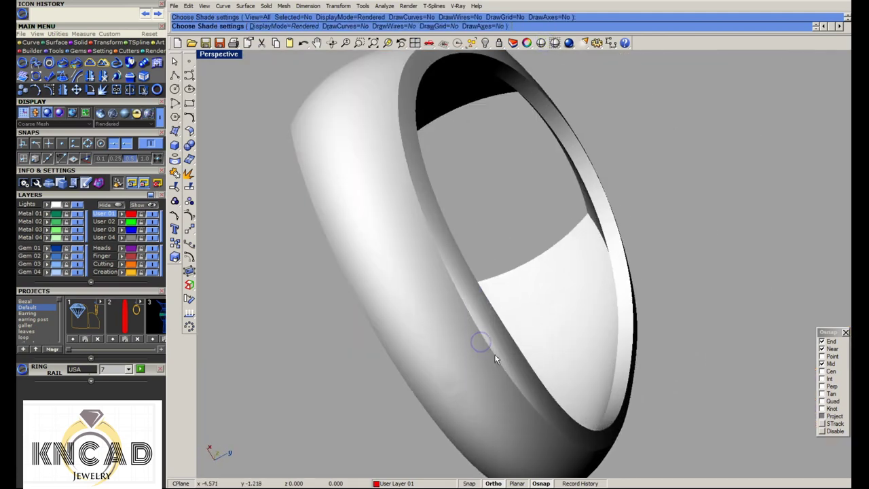
mouse_move(499, 318)
right_down()
mouse_move(490, 194)
mouse_move(500, 363)
mouse_move(508, 165)
mouse_move(563, 204)
mouse_move(594, 194)
mouse_move(567, 217)
right_up()
Leave the rendered preview and delete the cushion top from the ring
key(Escape)
key(Delete)
scroll(537, 183, down, 3)
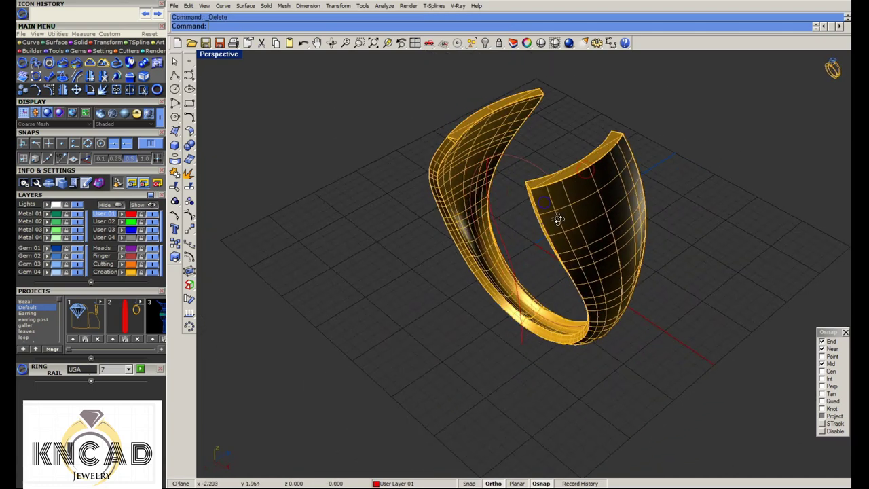
scroll(566, 217, up, 2)
Duplicate the shank's outer edges as curves and return to the four-viewport layout
click(175, 159)
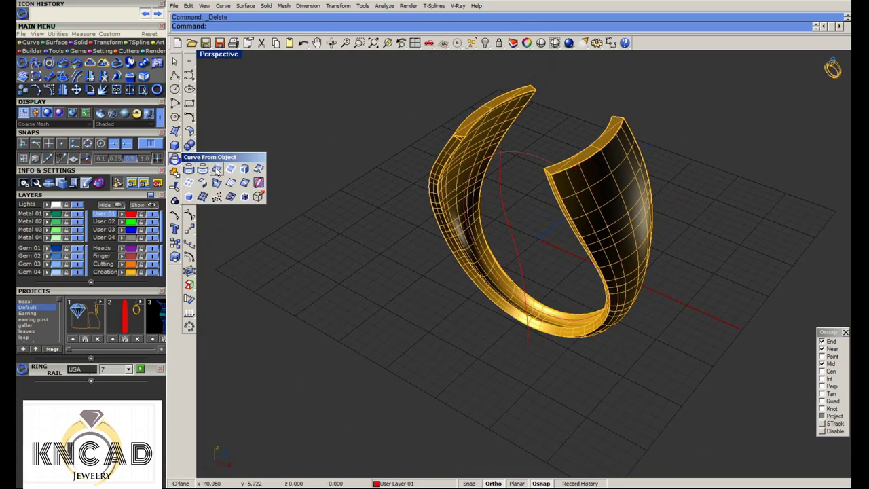
click(215, 167)
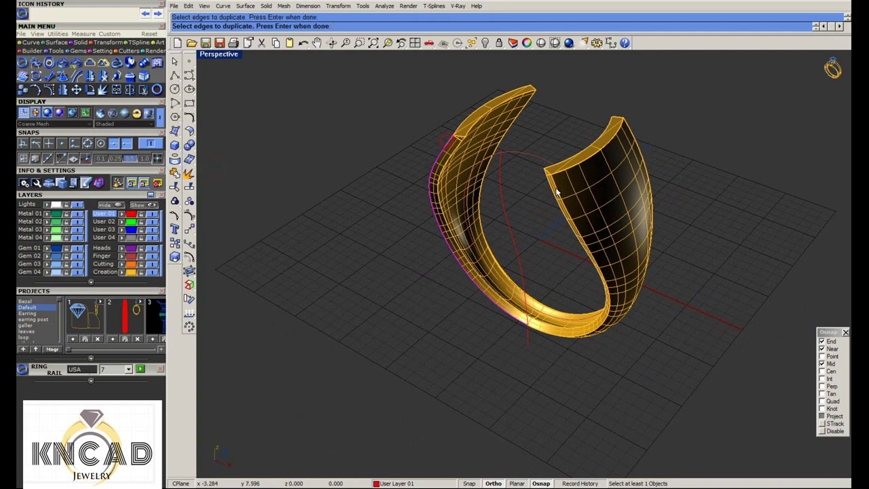
key(Return)
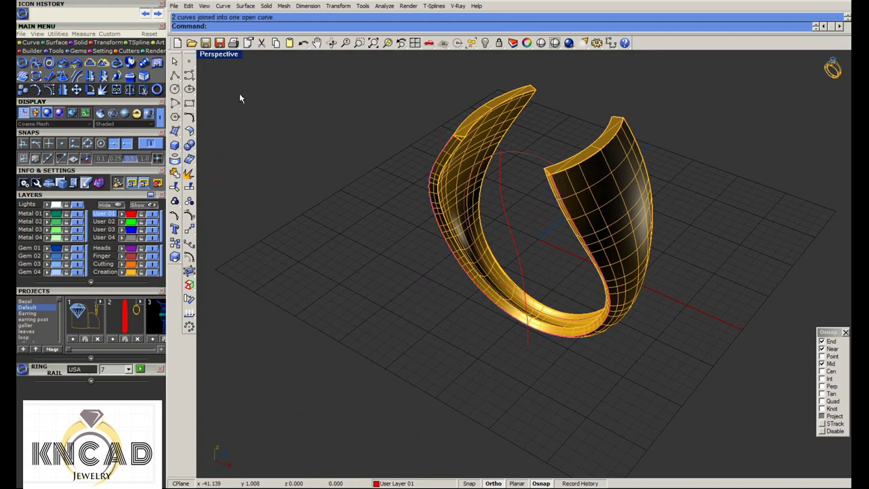
double_click(219, 56)
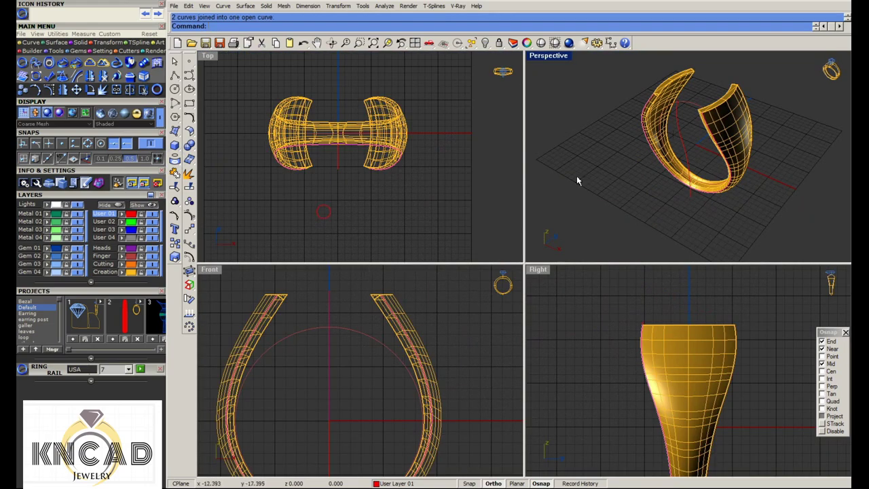
right_drag(577, 180, 685, 205)
scroll(644, 327, up, 2)
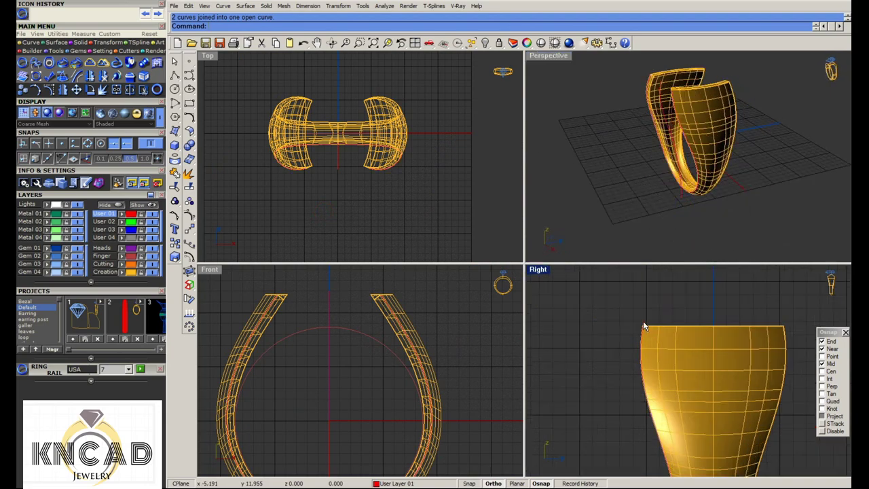
Create the red surface standing across the ring from the edge curve
click(175, 146)
click(204, 150)
click(217, 156)
click(459, 177)
scroll(393, 333, up, 3)
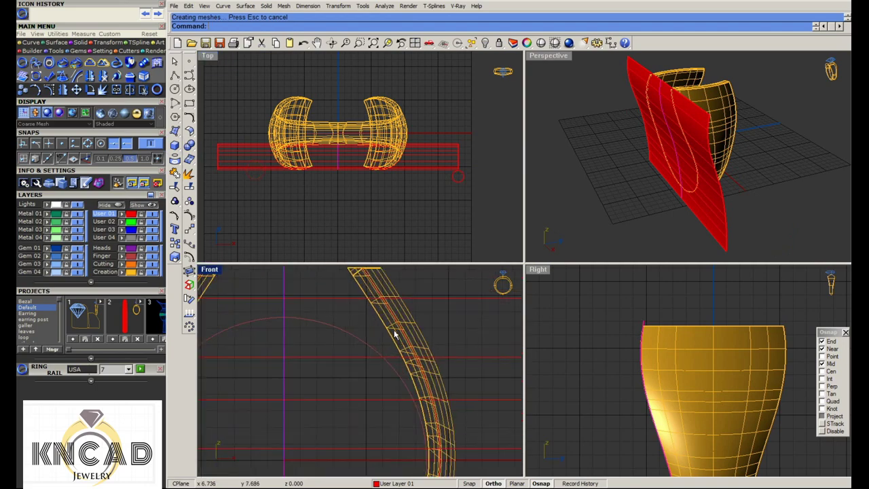
scroll(393, 333, down, 3)
scroll(231, 280, up, 2)
In the maximized Front view, select both ring arms and lock them
double_click(214, 272)
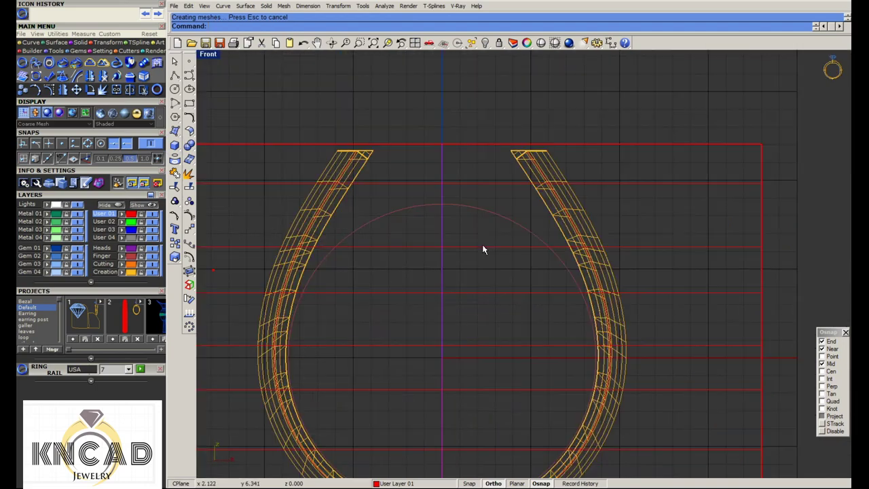
scroll(483, 251, up, 2)
scroll(484, 254, up, 2)
click(552, 188)
scroll(574, 193, down, 2)
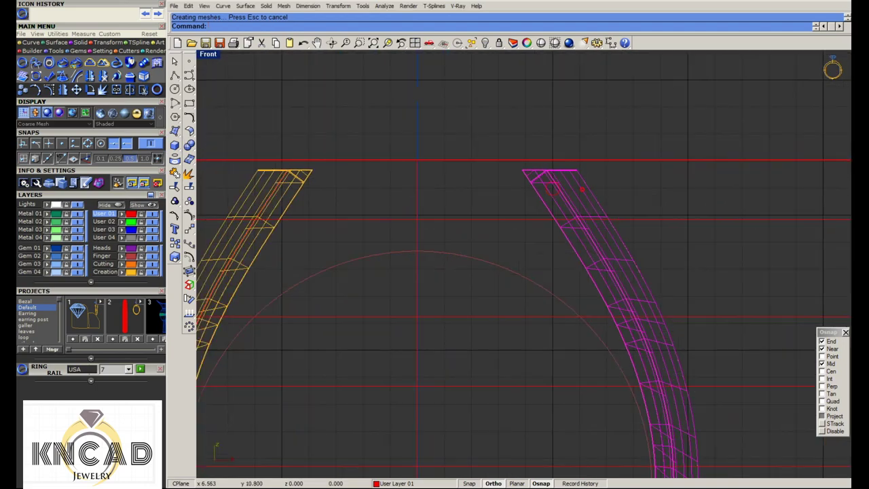
shift+click(314, 183)
key(ctrl+l)
scroll(468, 194, down, 2)
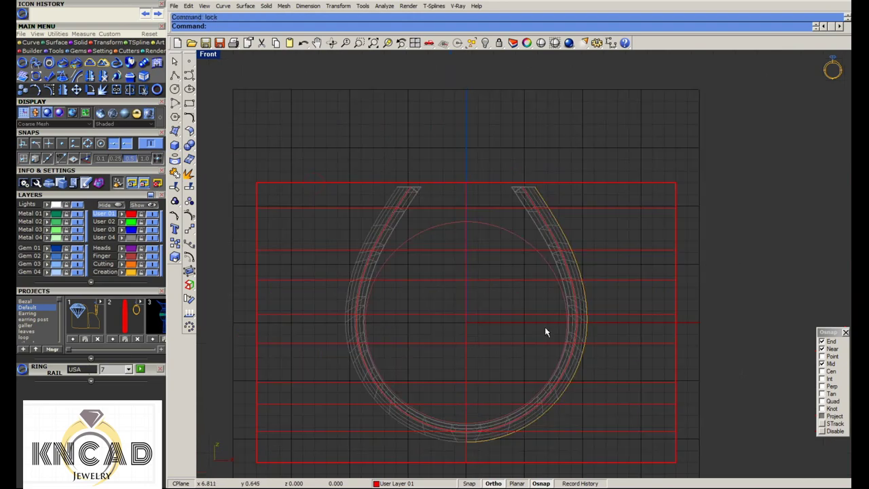
scroll(584, 372, up, 2)
click(583, 370)
scroll(467, 383, up, 1)
scroll(467, 379, down, 1)
scroll(495, 291, up, 1)
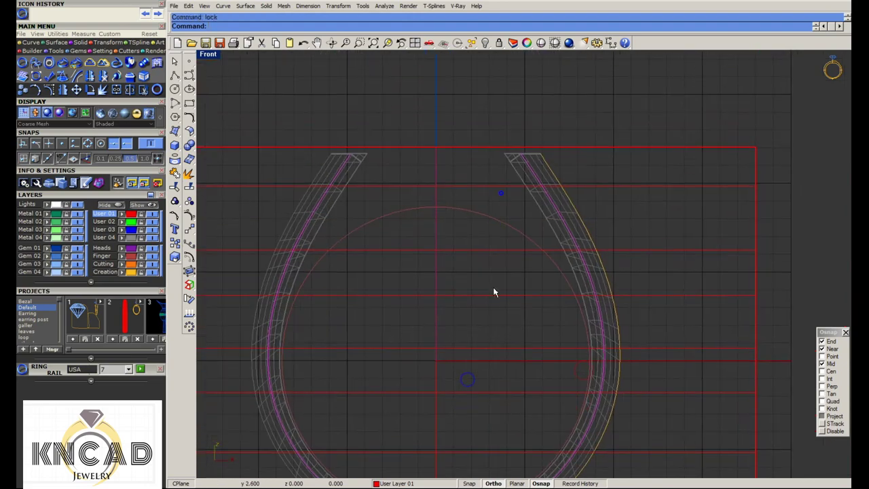
scroll(438, 195, up, 1)
Show the edge curve's control points and move its end point along the arm edge
click(174, 75)
scroll(291, 165, down, 1)
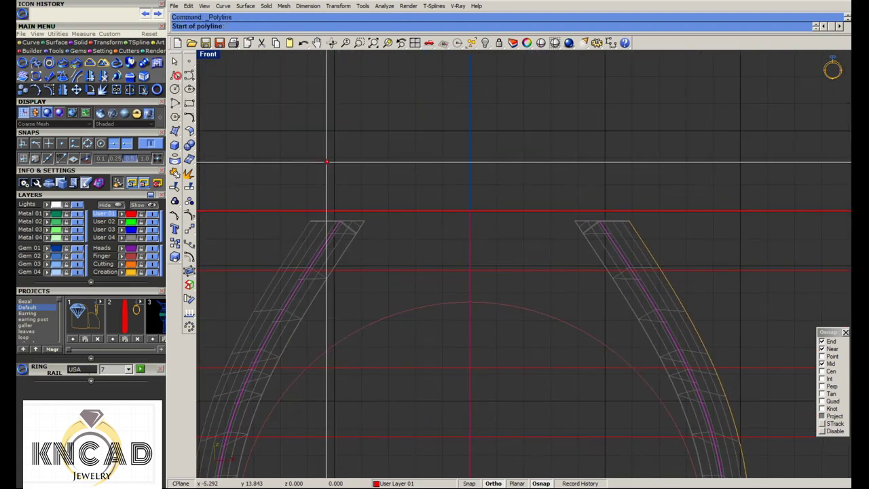
scroll(290, 165, down, 1)
scroll(287, 217, up, 2)
click(189, 220)
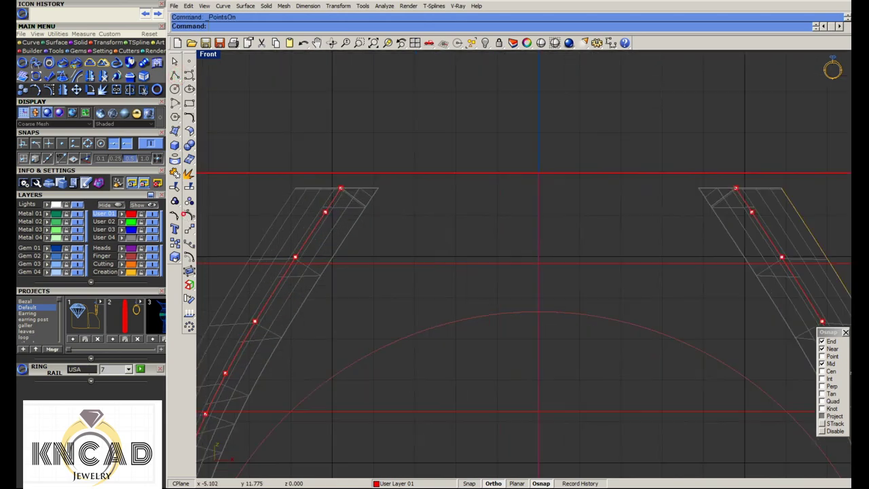
scroll(359, 200, up, 2)
click(398, 161)
click(325, 270)
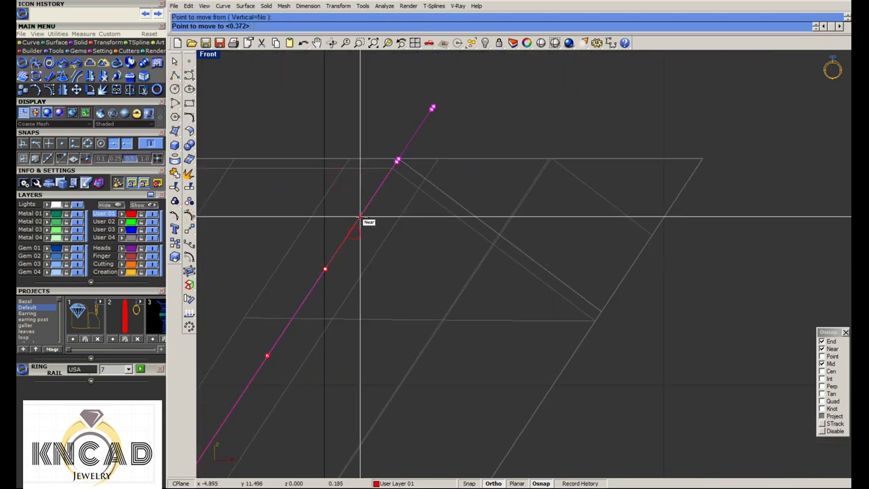
click(360, 219)
drag(346, 245, 365, 212)
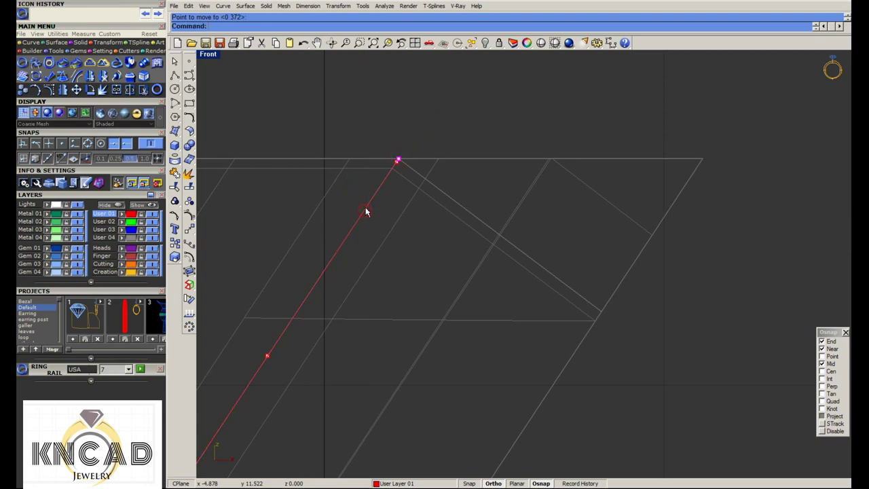
right_click(364, 213)
click(363, 210)
text(1)
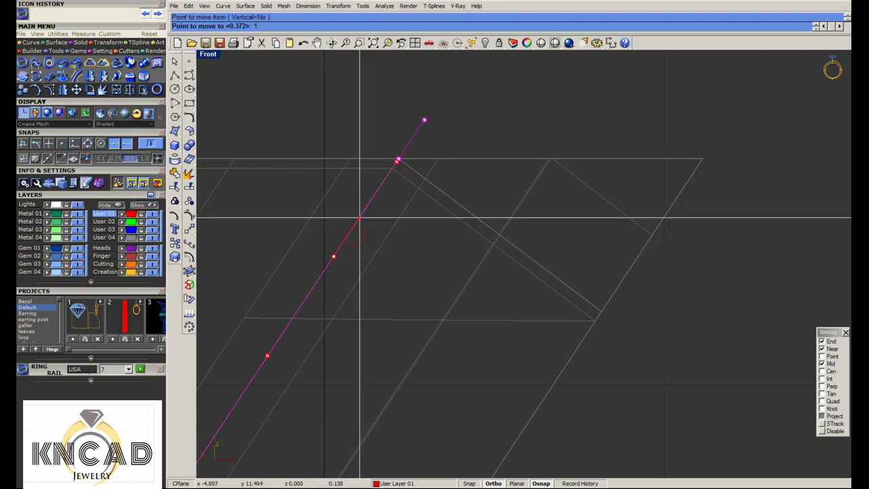
click(360, 218)
Move the curve's other end point at the opposite arm top into place
scroll(330, 236, down, 2)
scroll(654, 180, down, 2)
scroll(655, 184, up, 3)
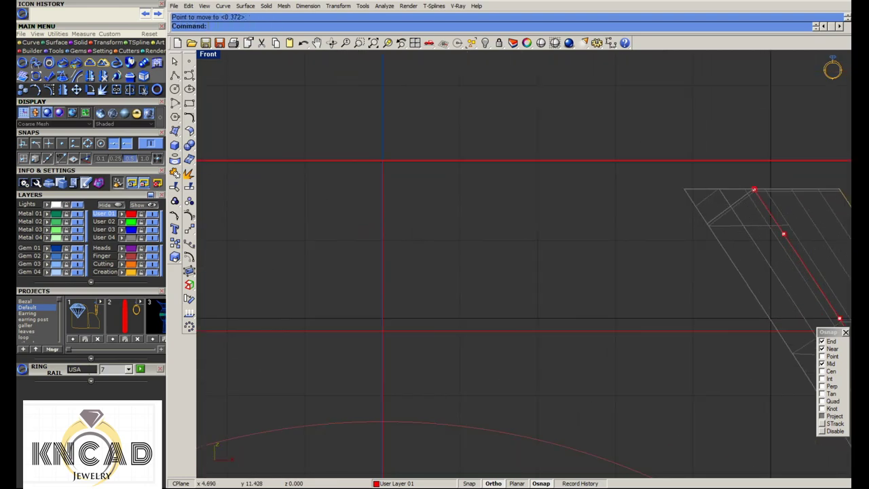
scroll(754, 191, up, 2)
click(755, 188)
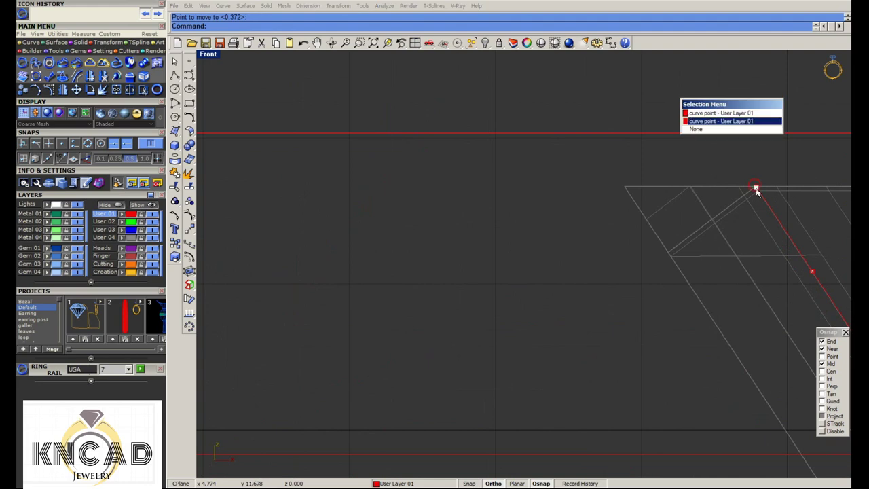
click(724, 114)
scroll(766, 190, up, 2)
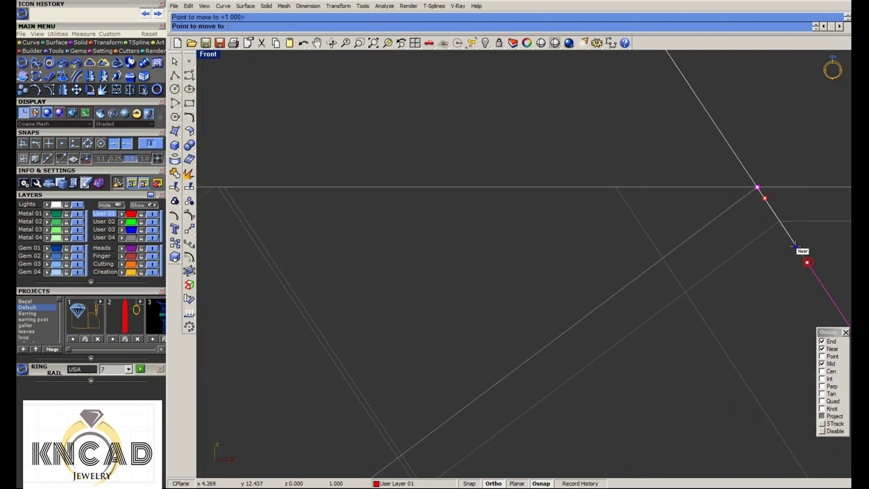
click(795, 246)
scroll(747, 204, down, 3)
scroll(699, 150, down, 2)
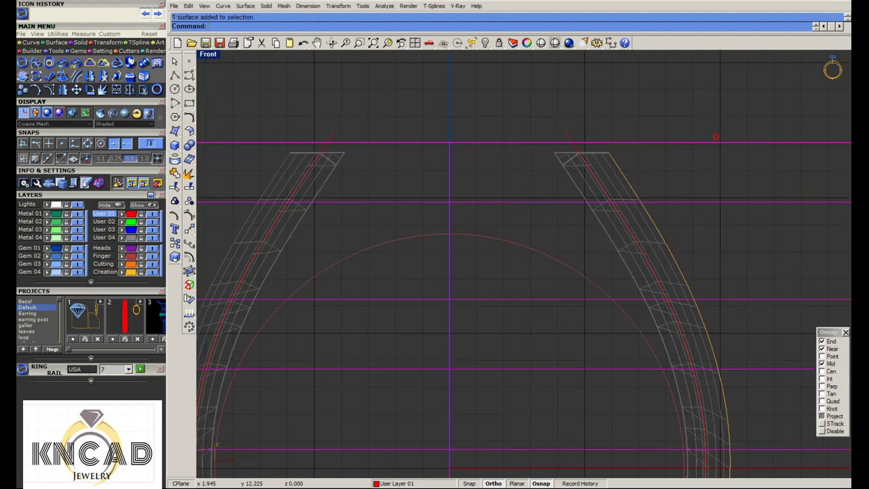
scroll(407, 122, down, 3)
Offset the red surface with the direction flipped to make the top cutter
double_click(207, 55)
click(190, 131)
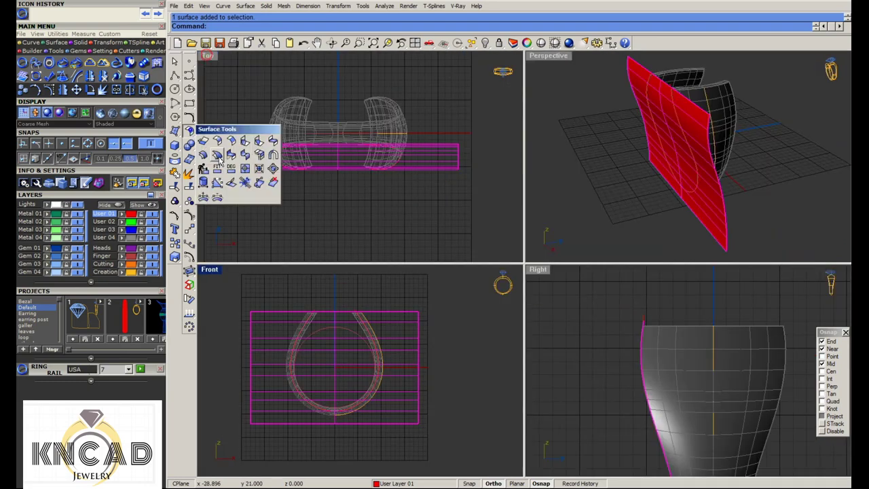
click(212, 158)
scroll(652, 160, up, 2)
scroll(678, 167, up, 2)
text(f)
key(Return)
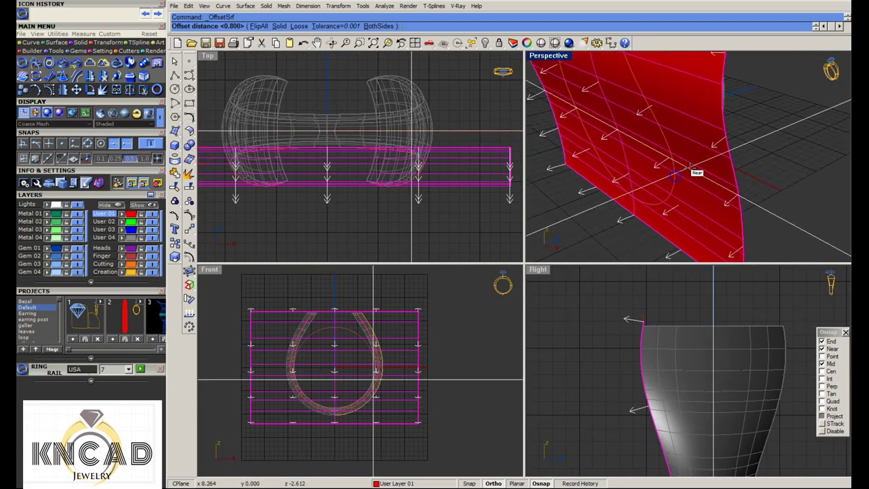
key(Return)
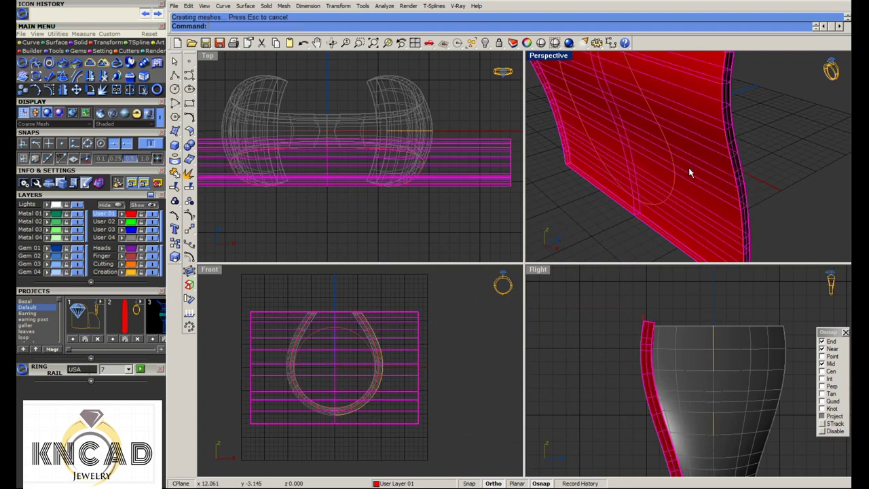
WireCut the ring shank flat with the offset top surface in the Front view
double_click(209, 270)
scroll(414, 191, up, 3)
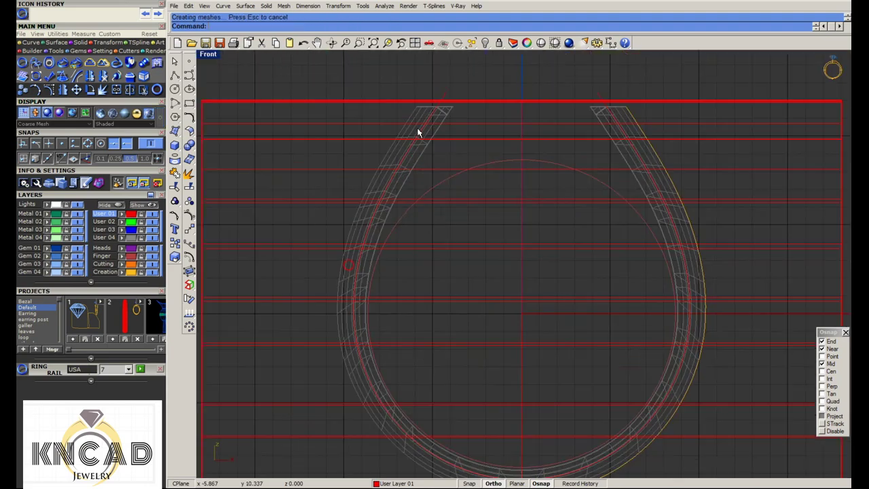
scroll(419, 136, up, 1)
key(Escape)
click(465, 104)
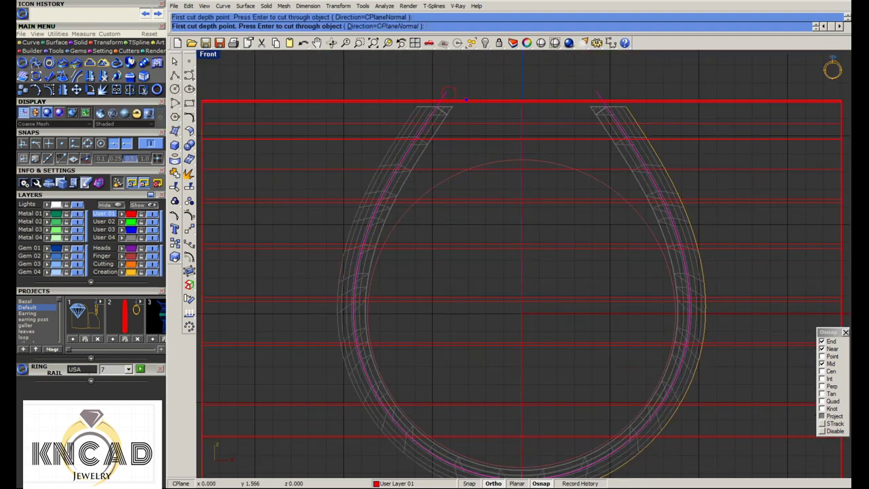
scroll(464, 203, down, 2)
key(Return)
scroll(492, 208, up, 3)
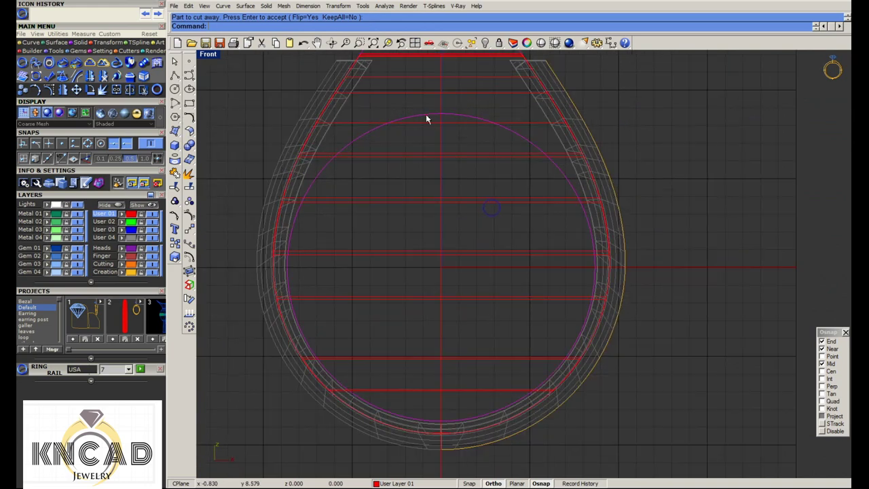
scroll(442, 170, down, 3)
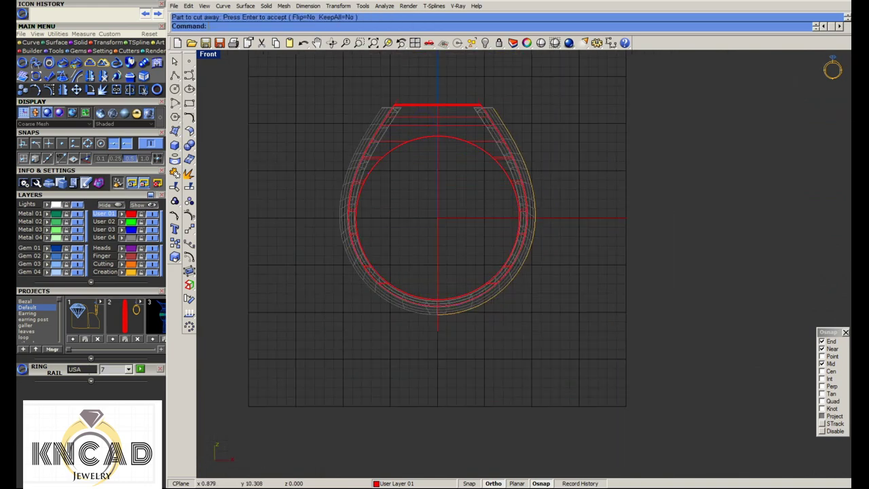
key(Return)
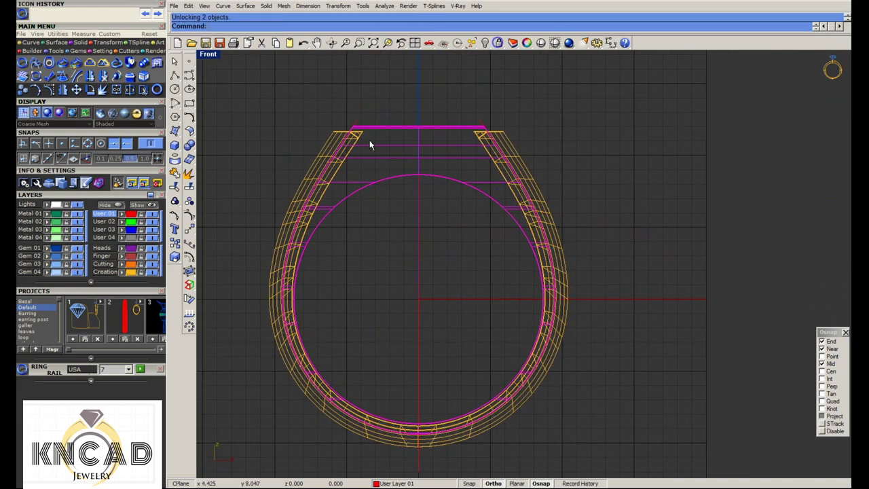
Draw a horizontal line across the ring top and cut the shank along it
right_click(499, 42)
click(175, 75)
click(230, 100)
scroll(349, 136, up, 2)
click(353, 128)
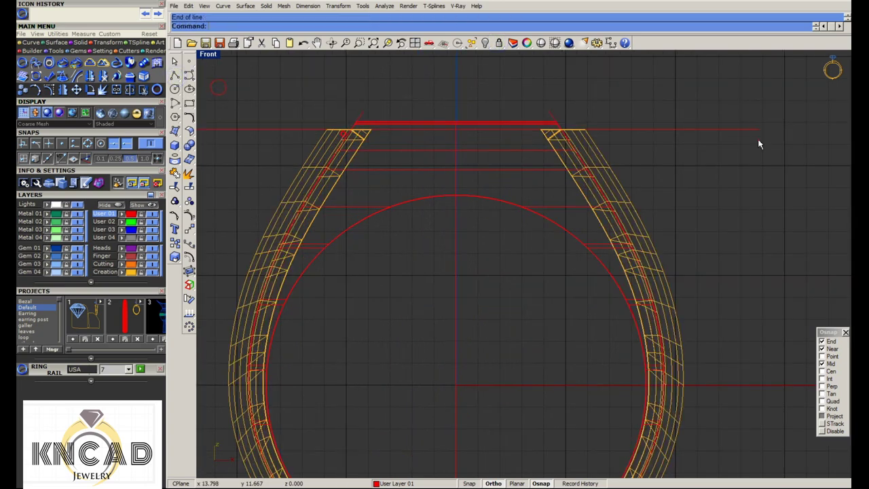
key(Return)
key(Return)
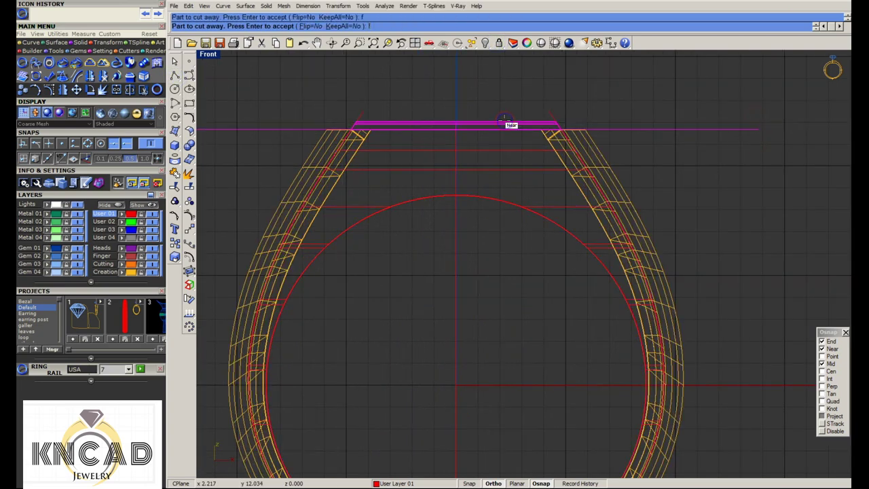
scroll(474, 138, down, 2)
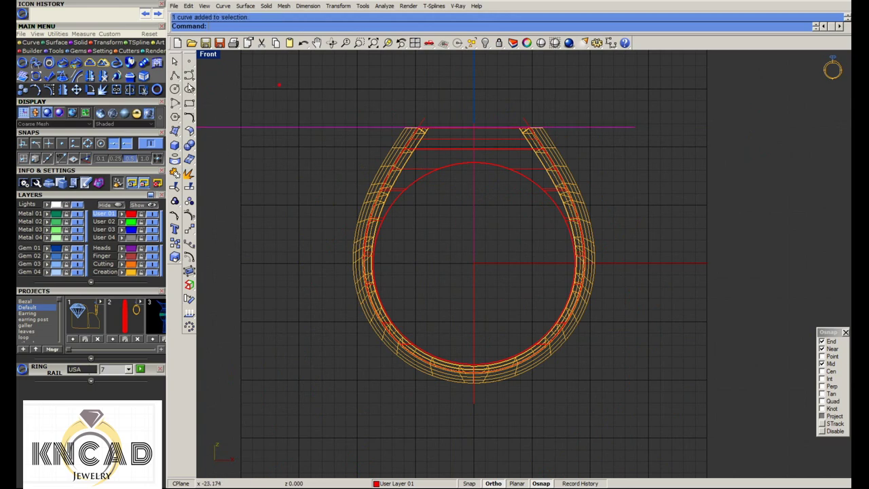
double_click(207, 54)
Preview the ring rendered, then mirror the half across the origin 0,0,0
click(541, 43)
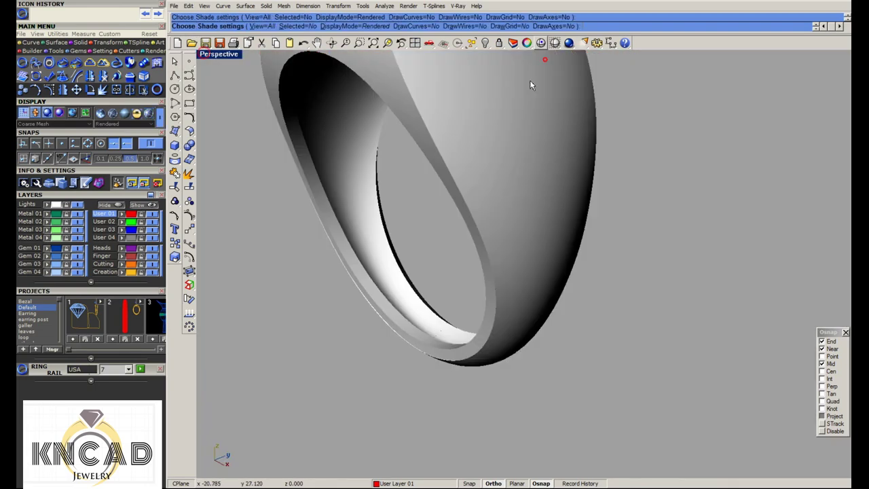
right_drag(524, 277, 533, 190)
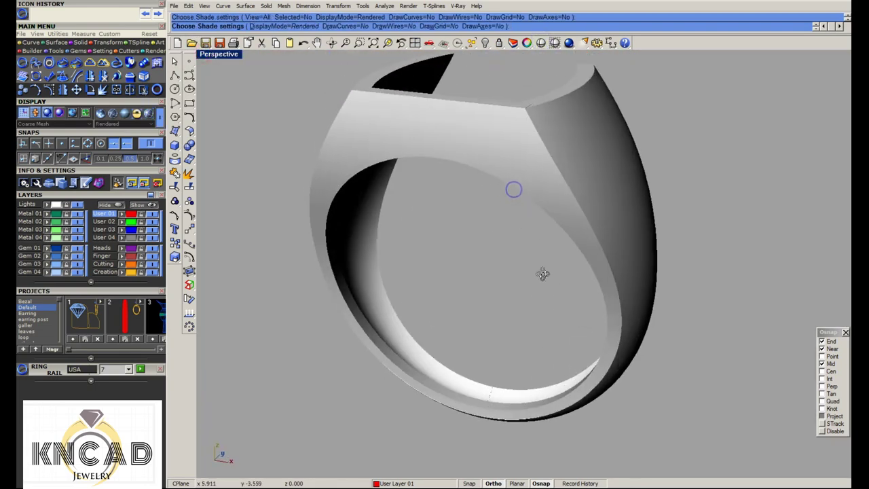
key(Escape)
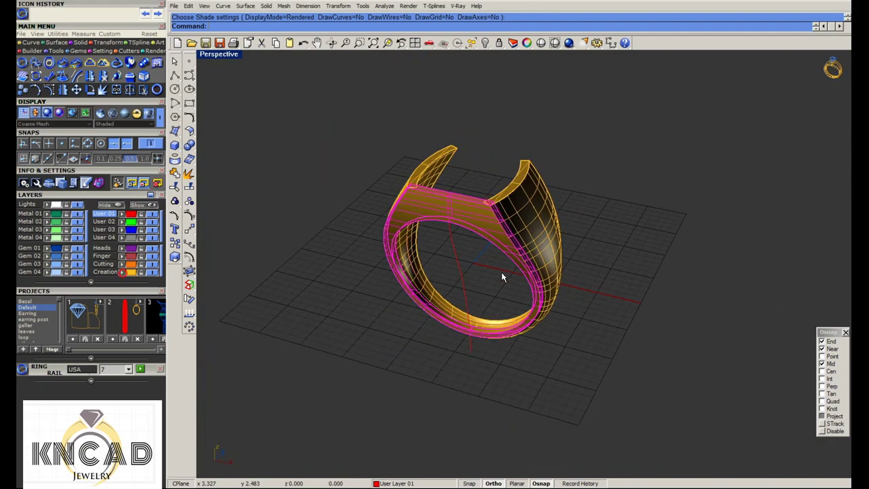
text(0,0,0)
key(Return)
Hide the leftover construction curves and inspect the complete signet ring rendered
key(ctrl+h)
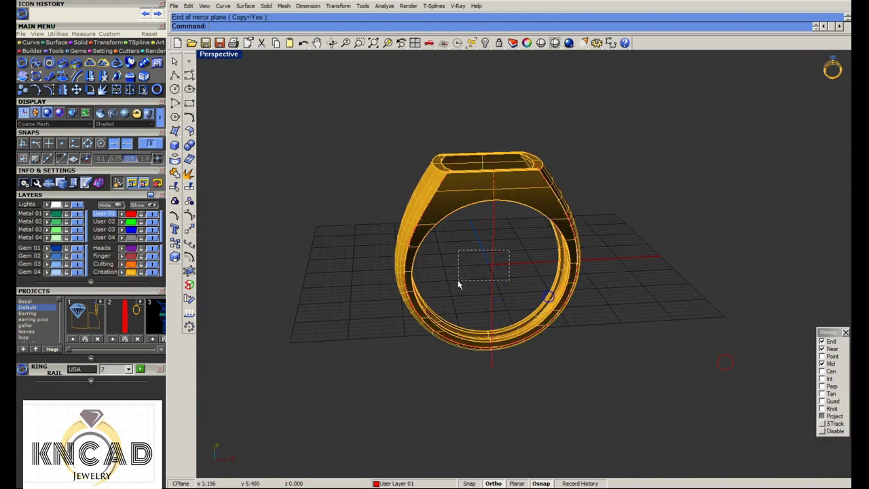
mouse_move(457, 283)
right_down()
mouse_move(488, 300)
mouse_move(505, 299)
right_up()
scroll(506, 299, up, 2)
text(hide)
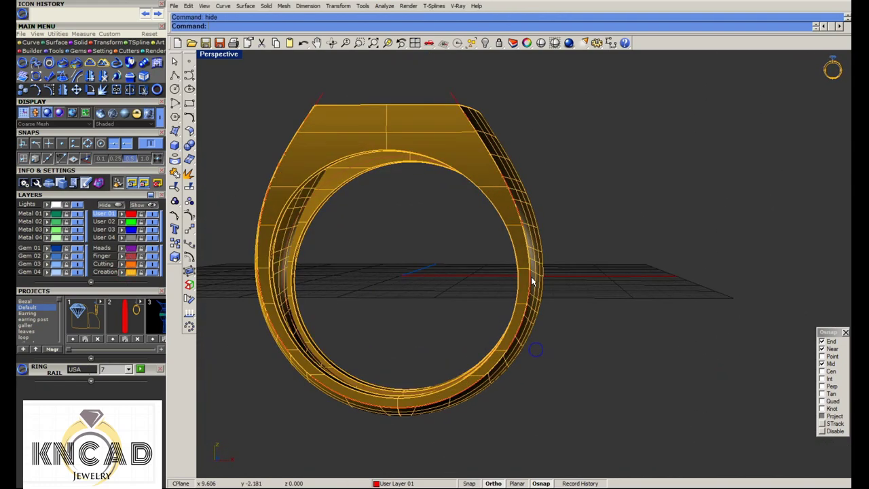
click(530, 281)
key(Escape)
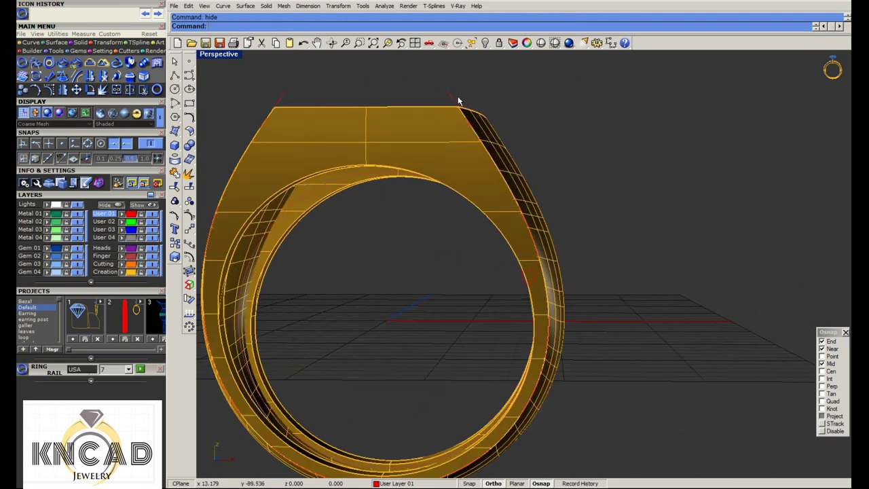
scroll(459, 101, down, 3)
click(541, 43)
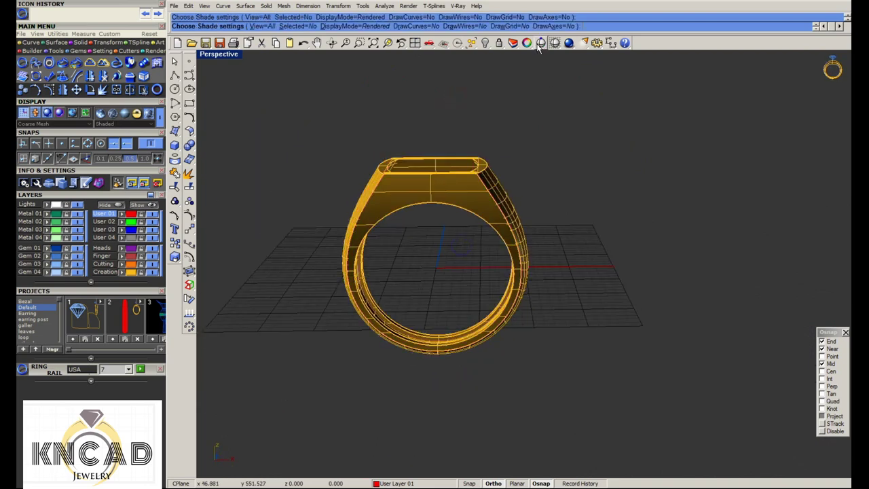
right_drag(652, 309, 553, 316)
scroll(458, 337, up, 5)
mouse_move(457, 333)
right_down()
mouse_move(514, 333)
mouse_move(470, 201)
right_up()
scroll(471, 331, down, 5)
scroll(471, 201, up, 2)
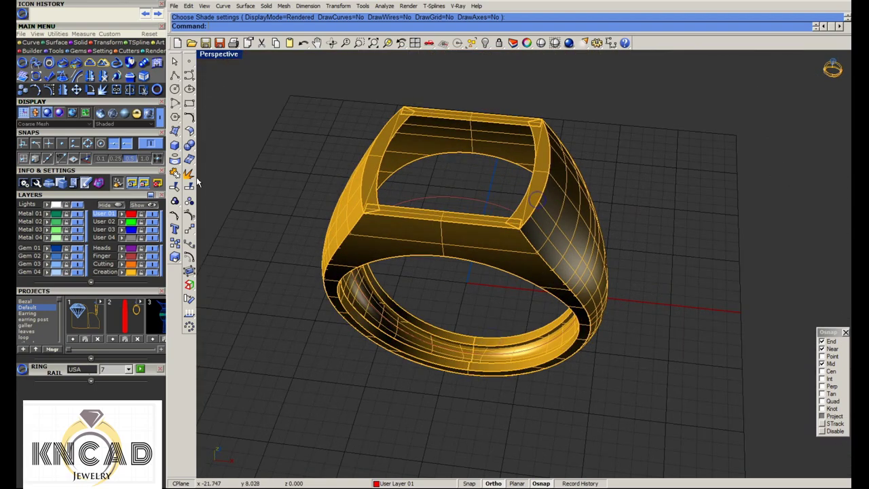
Duplicate the top frame's edges as curves and join them
click(174, 160)
click(203, 169)
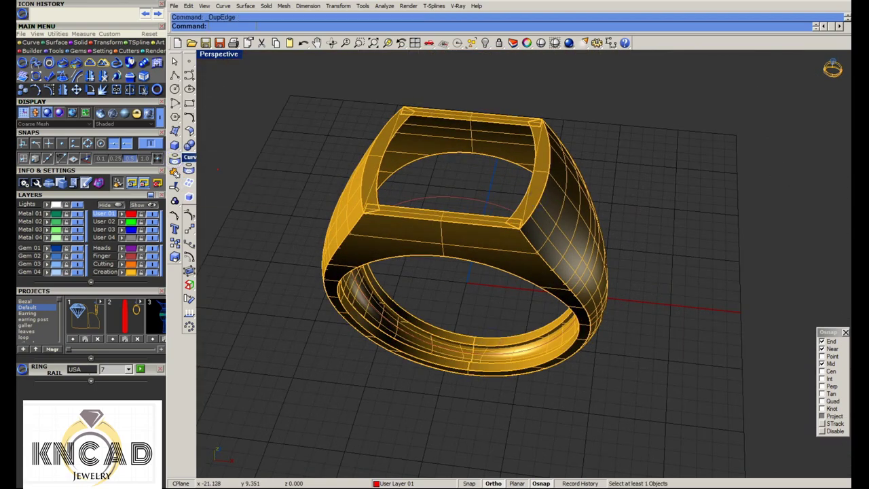
click(362, 172)
click(405, 217)
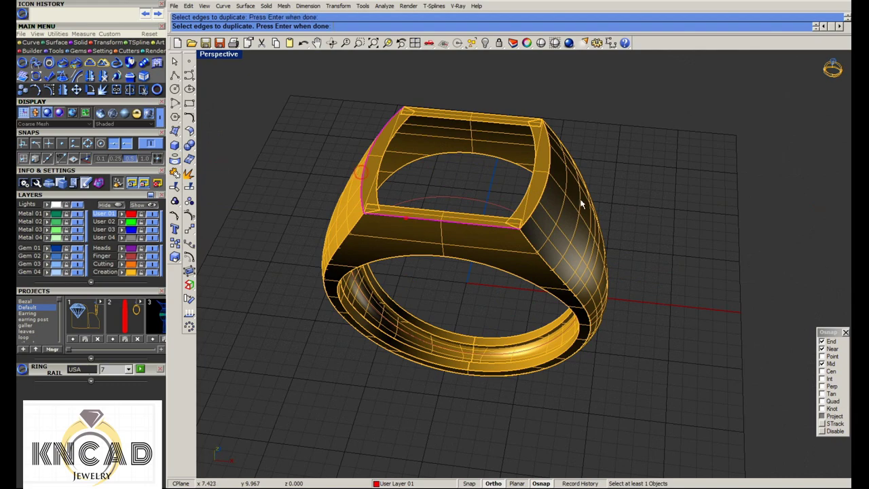
click(549, 175)
click(682, 124)
right_drag(514, 117, 514, 241)
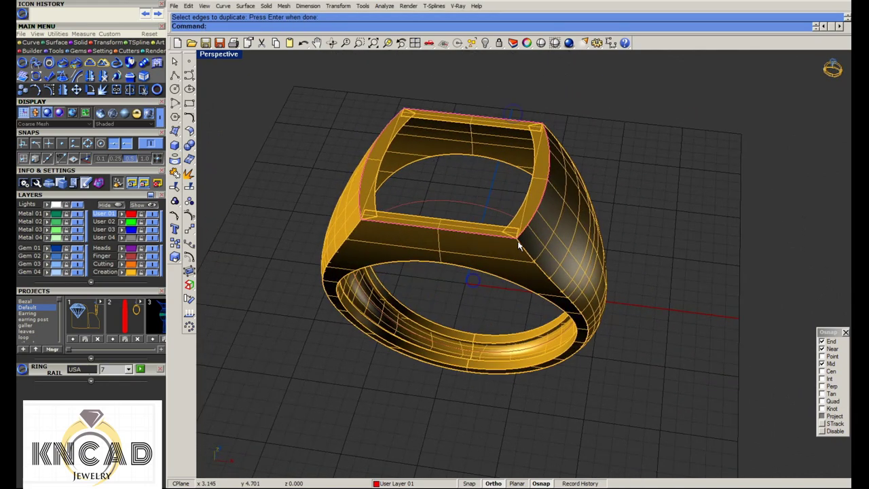
key(Return)
text(Join)
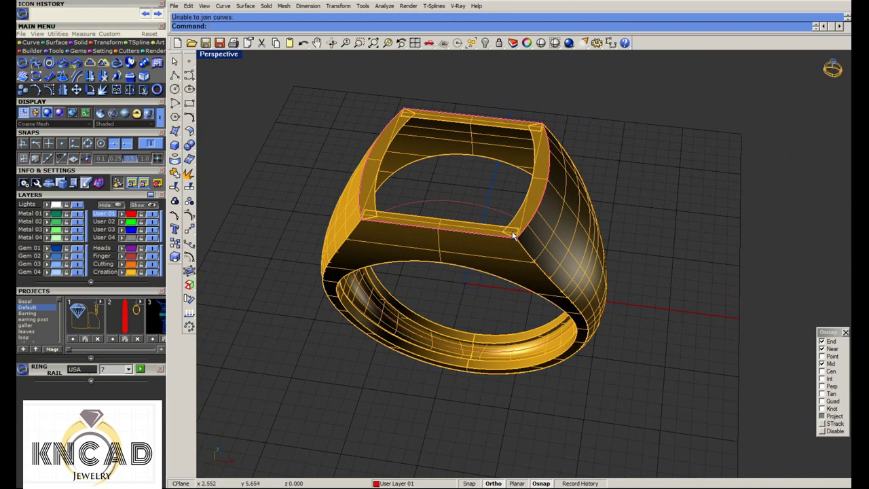
right_drag(514, 235, 500, 235)
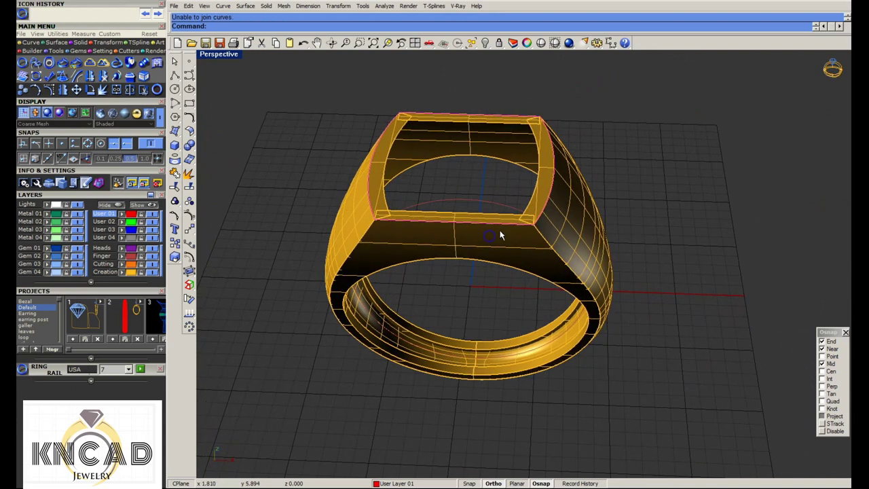
Undo the edge curves and delete the rectangular top frame
key(ctrl+z)
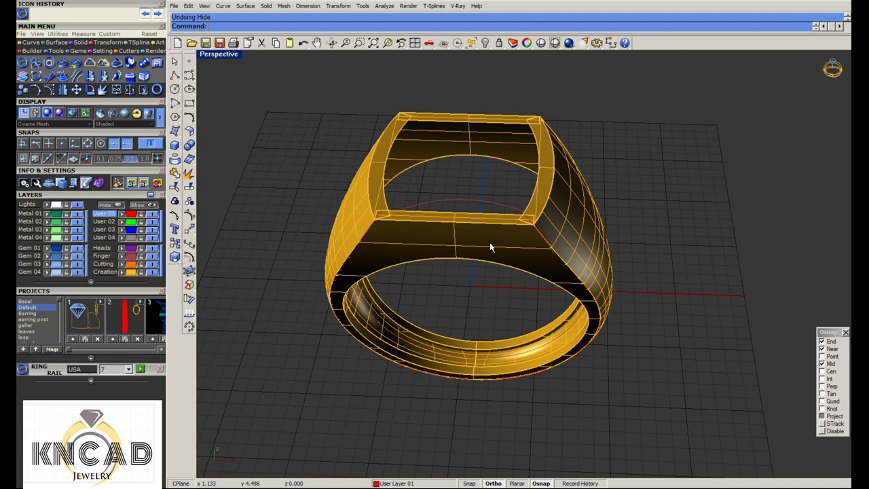
click(482, 142)
key(Delete)
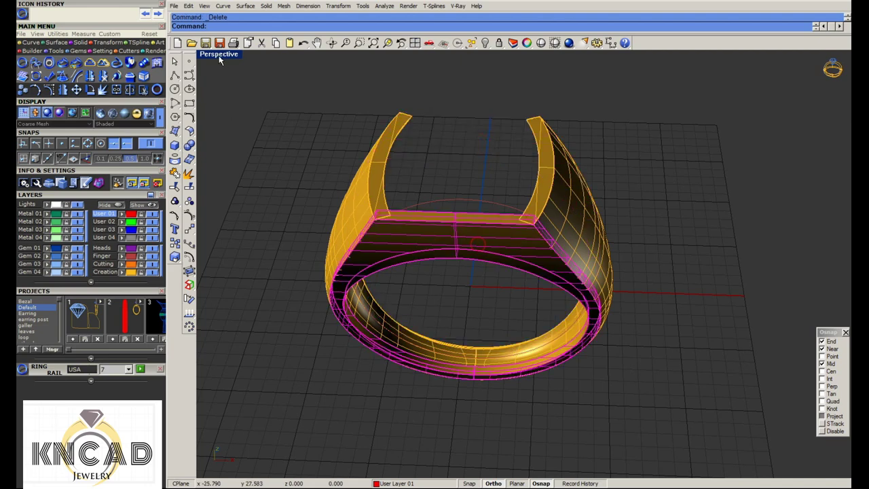
Try a 7 by 8 control cage on the ring shank, then cancel the move and delete it
double_click(219, 54)
click(189, 270)
click(260, 25)
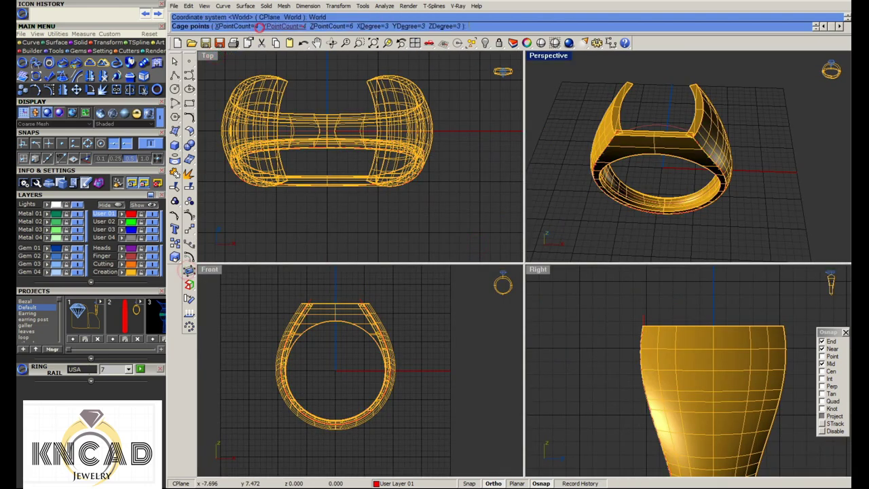
text(7)
key(Return)
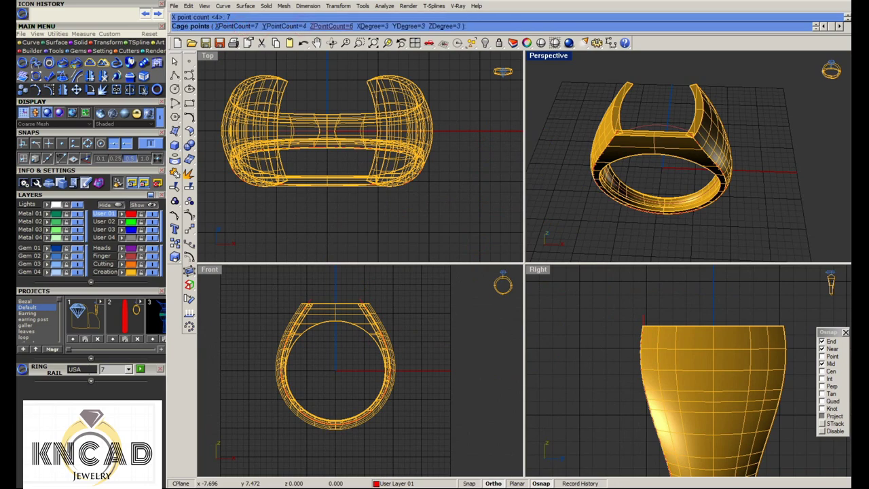
click(332, 26)
key(Return)
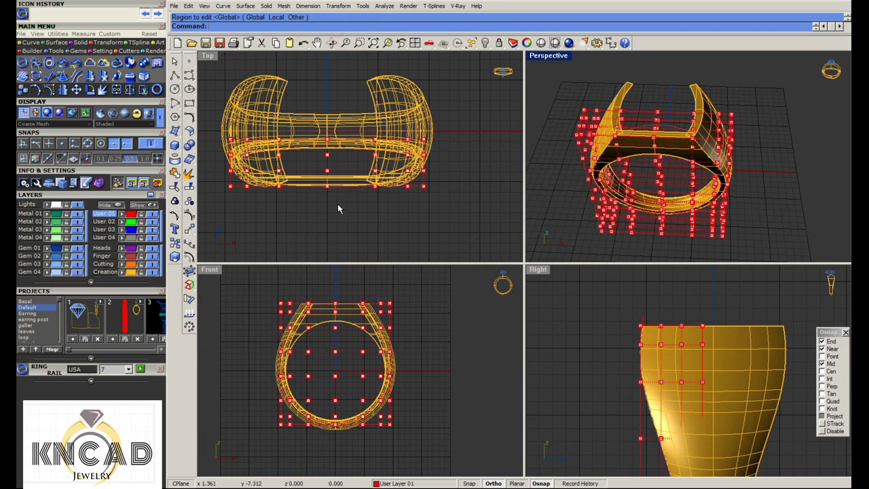
scroll(331, 288, up, 3)
drag(331, 288, 345, 363)
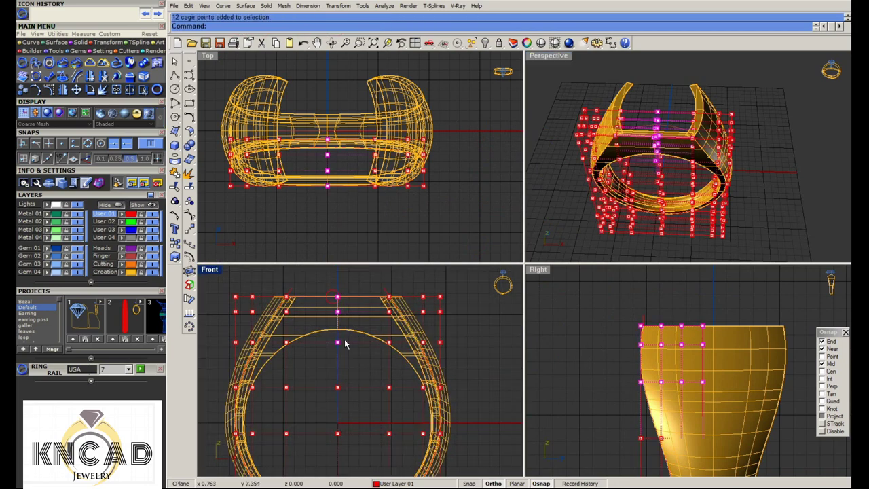
scroll(343, 224, up, 2)
scroll(348, 216, up, 2)
text(move)
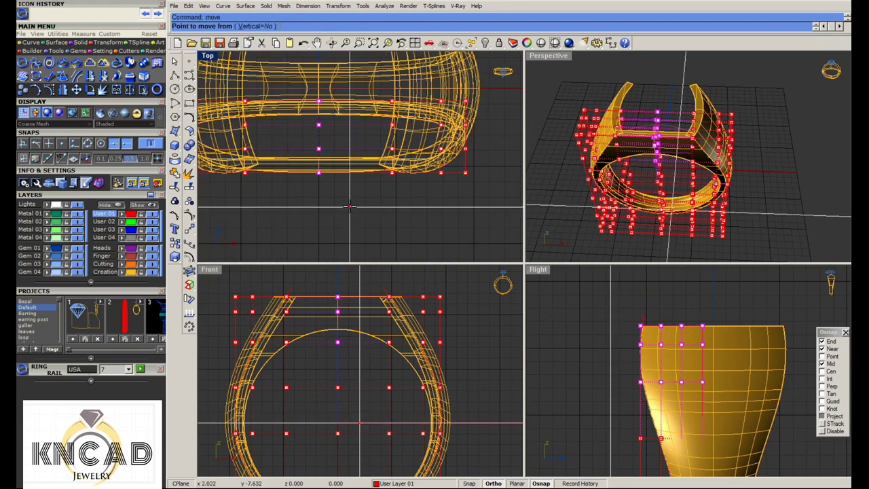
text(m)
key(Return)
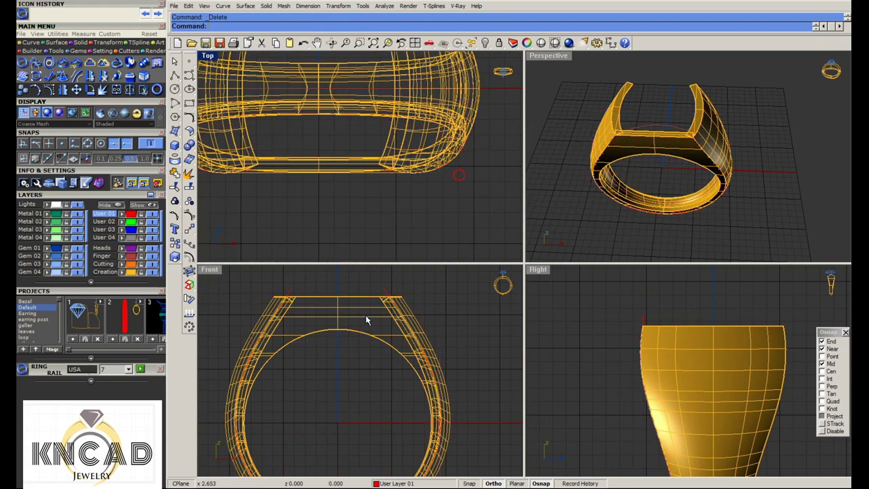
key(Delete)
Recreate the ring's bounding-box control cage with 9 points across the width
click(190, 270)
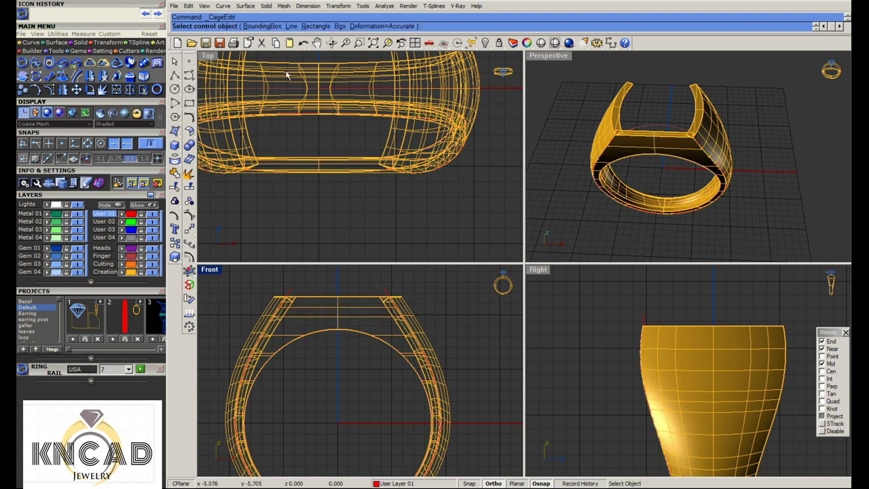
click(262, 26)
key(Return)
click(234, 26)
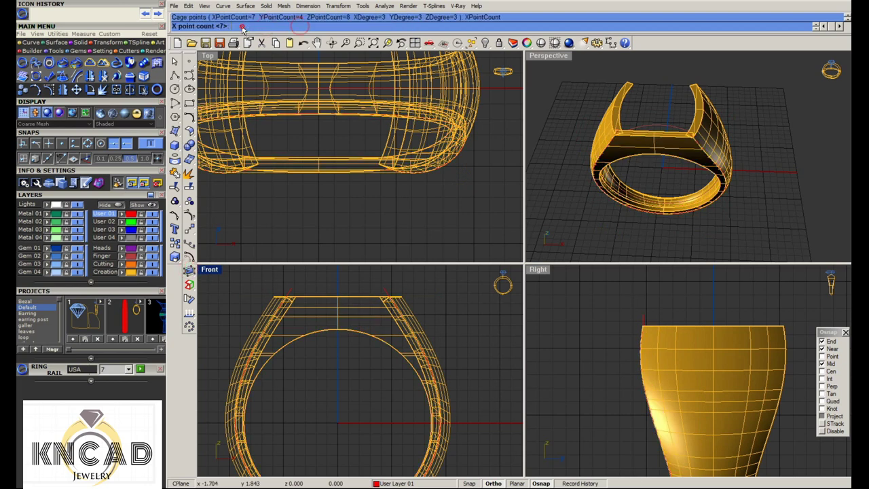
text(9)
key(Return)
key(Return)
scroll(340, 301, up, 2)
drag(327, 283, 354, 381)
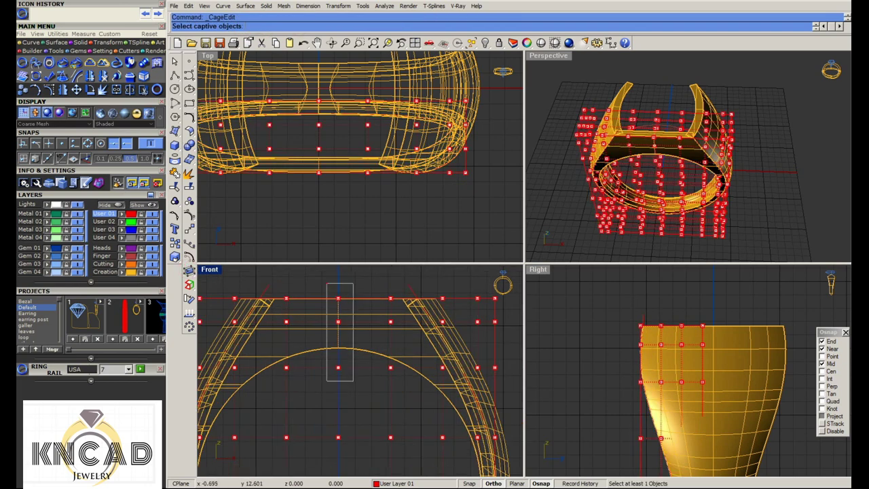
Move the middle cage points to bulge the ring top, then select the neighbouring columns
key(Return)
drag(320, 268, 384, 400)
text(m)
key(Return)
click(375, 197)
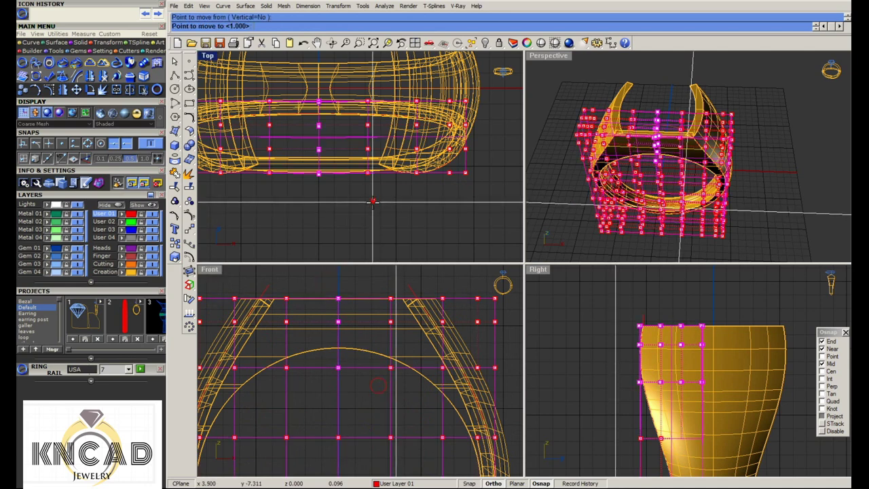
click(372, 206)
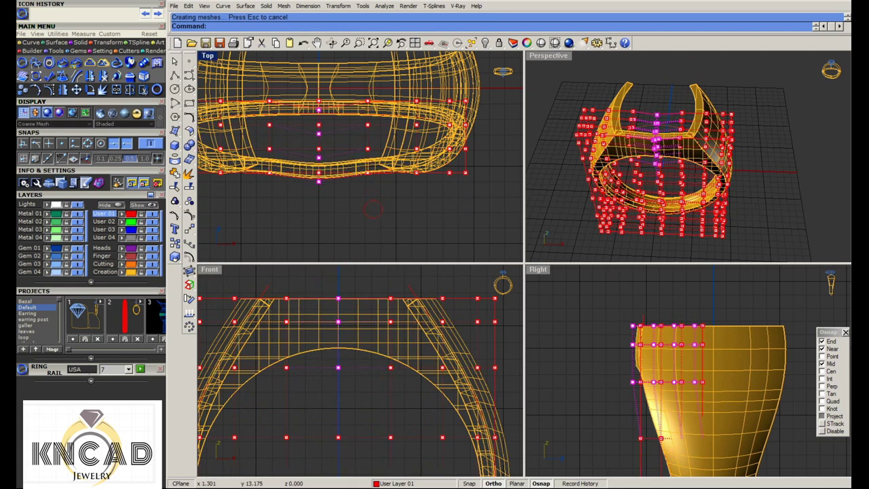
drag(380, 274, 399, 394)
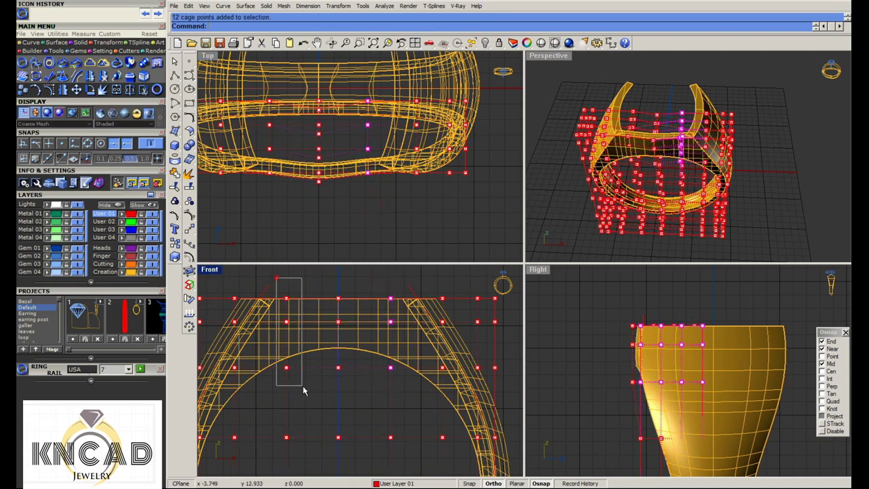
shift+drag(304, 391, 305, 388)
scroll(319, 211, up, 2)
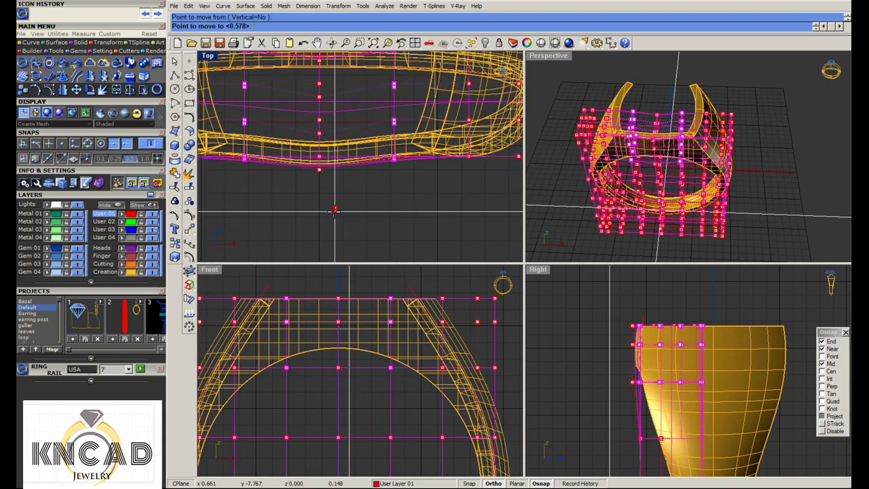
scroll(345, 199, down, 2)
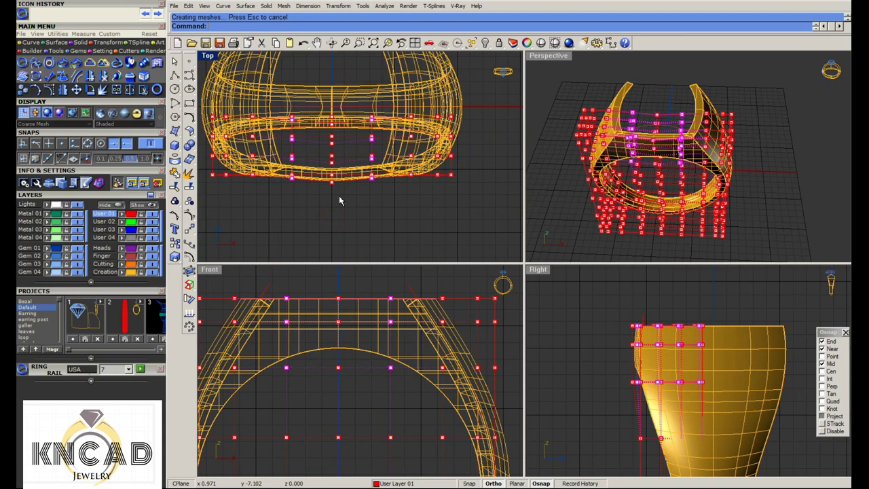
scroll(340, 200, up, 2)
Maximize the Perspective view and inspect the bulged ring in rendered mode
double_click(549, 56)
right_drag(551, 61, 569, 252)
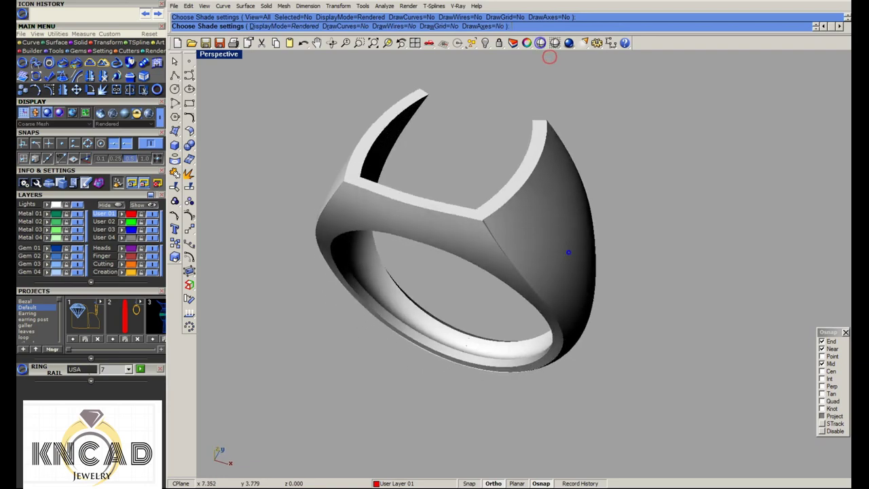
scroll(569, 252, up, 5)
key(Return)
scroll(476, 224, down, 5)
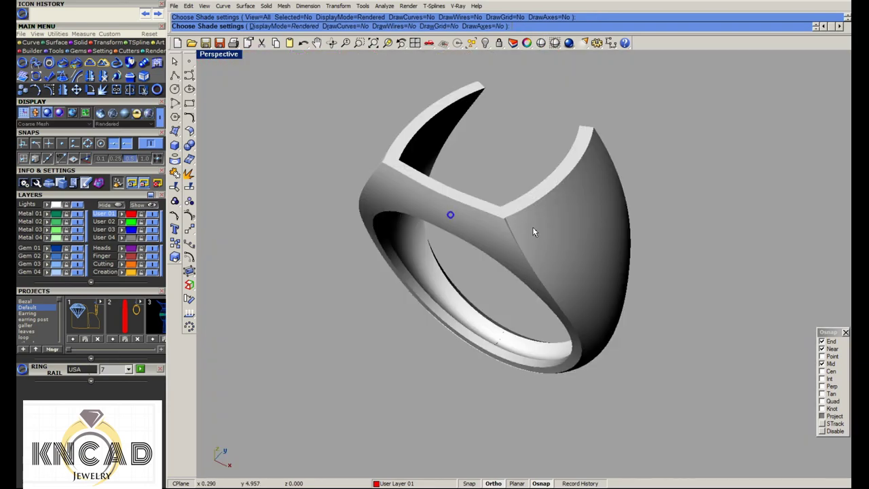
right_drag(533, 229, 538, 221)
Shift the middle column of cage points to refine the cushion top's curvature
key(Escape)
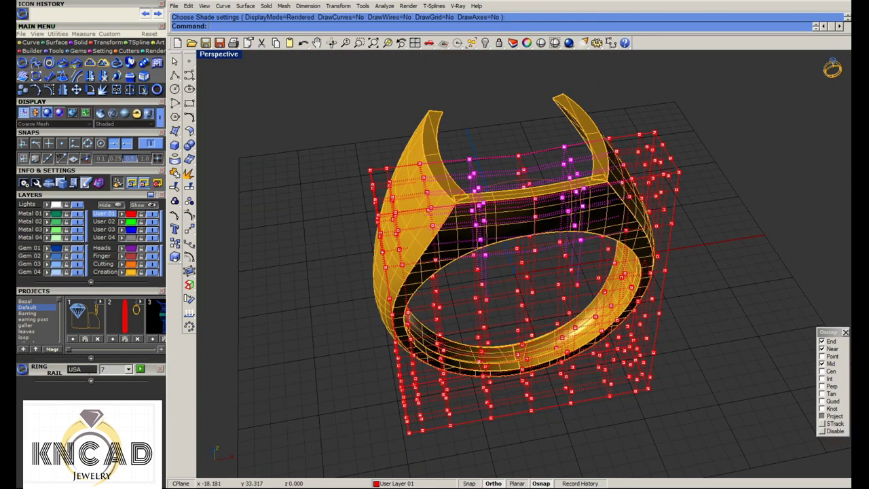
double_click(224, 57)
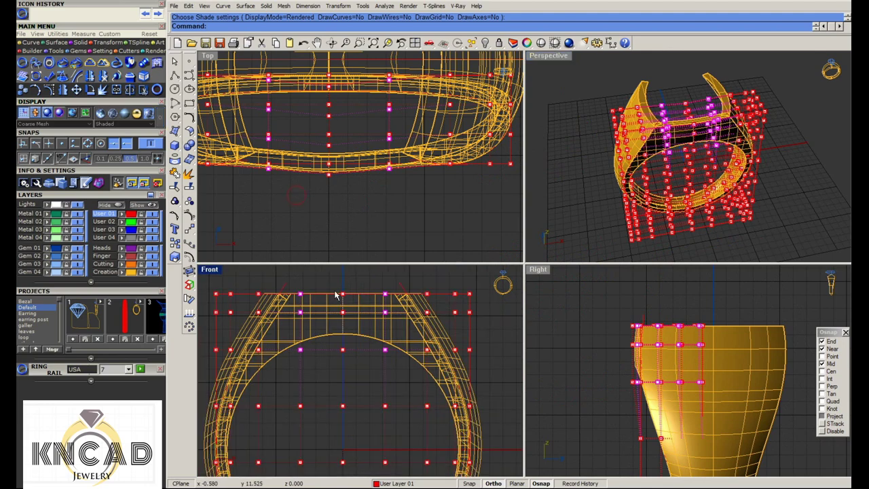
right_drag(358, 202, 351, 193)
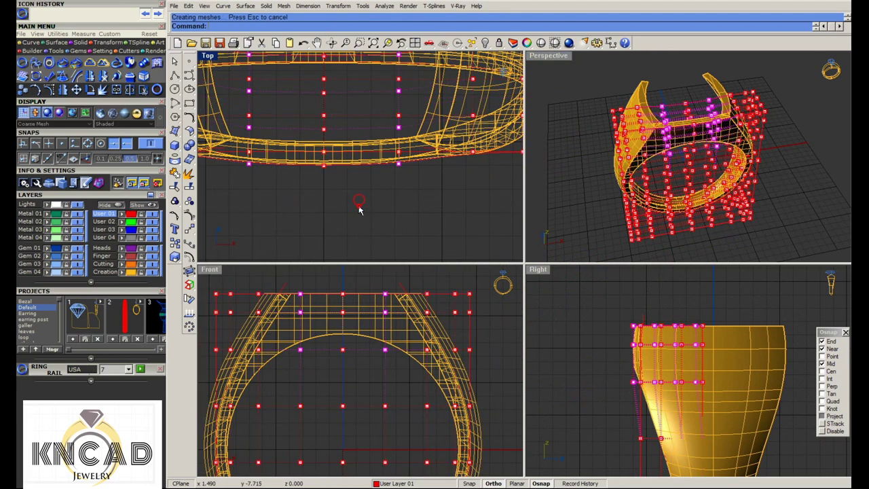
drag(333, 272, 353, 365)
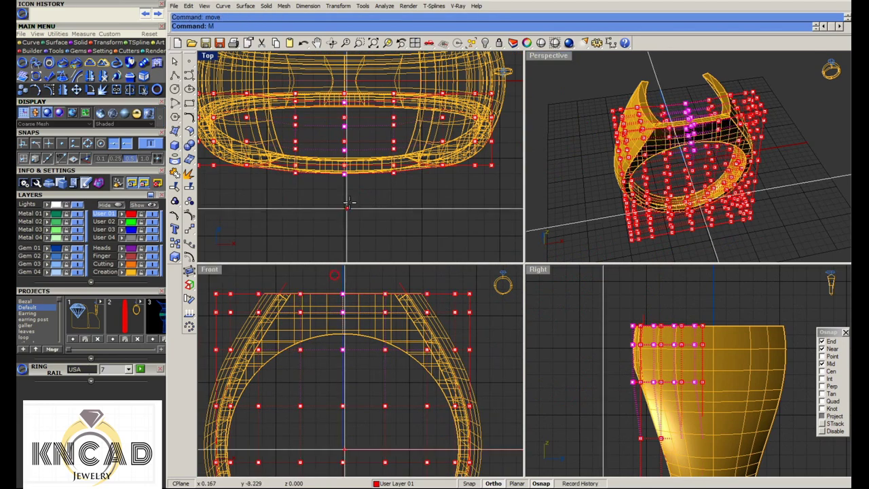
drag(344, 175, 351, 207)
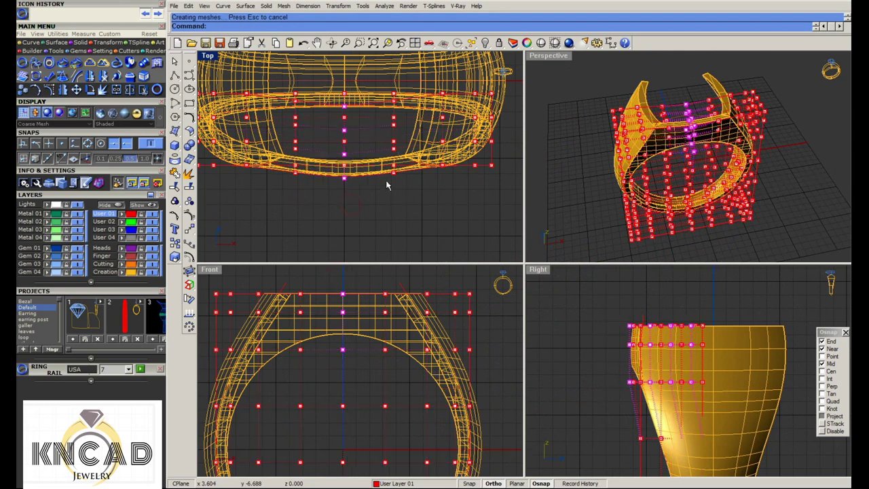
Nudge both side cage columns down and scale them to narrow the top edge
drag(372, 288, 398, 363)
shift+drag(299, 380, 323, 281)
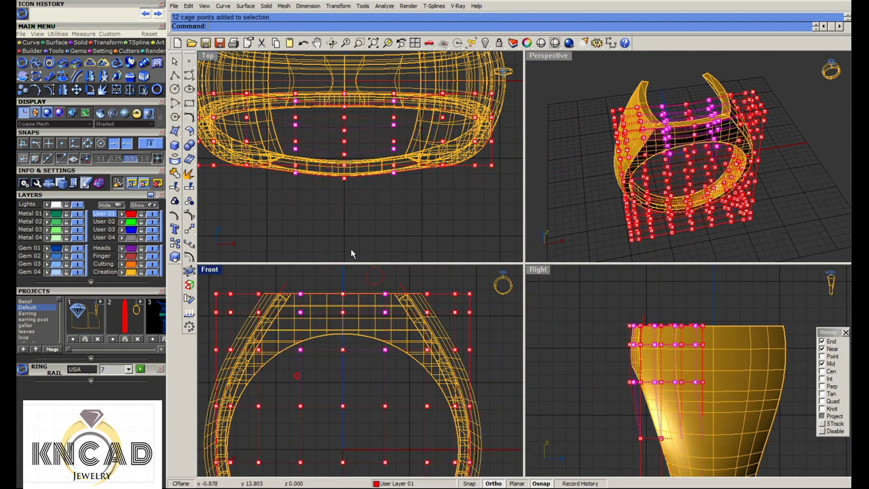
drag(394, 174, 389, 210)
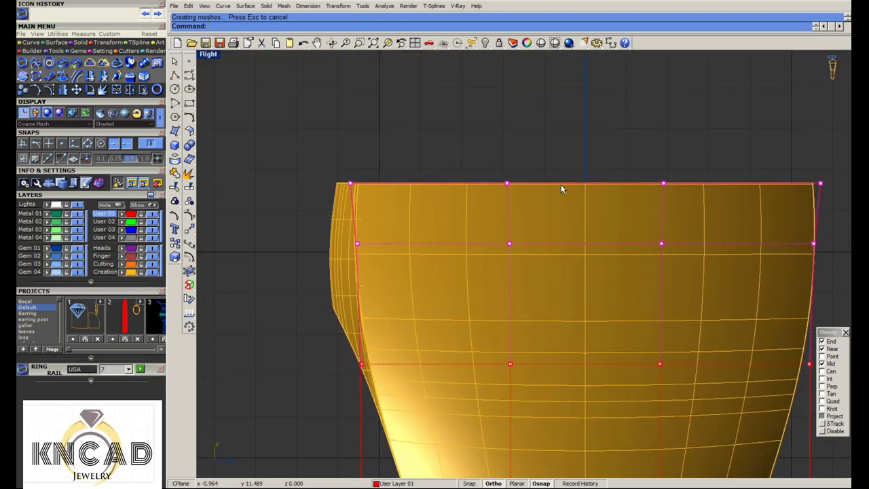
click(563, 184)
click(324, 192)
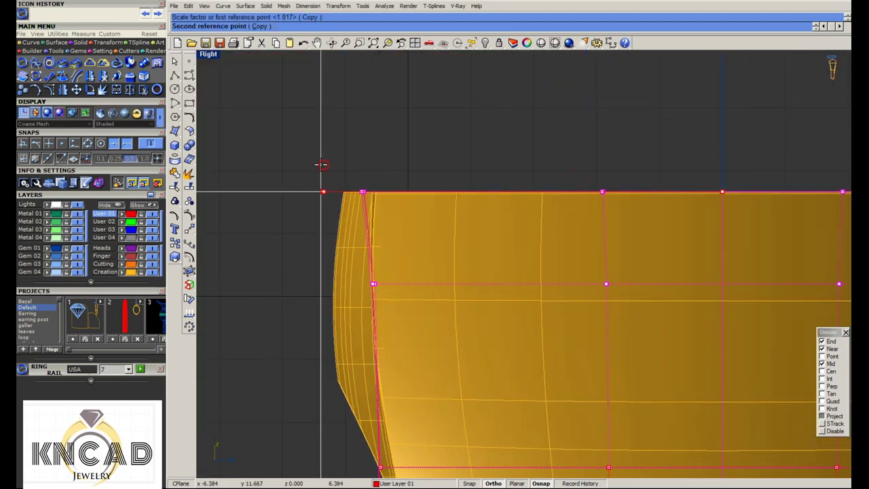
click(323, 164)
Hide the control points, delete the leftover cage, and restore the four-view layout
key(Escape)
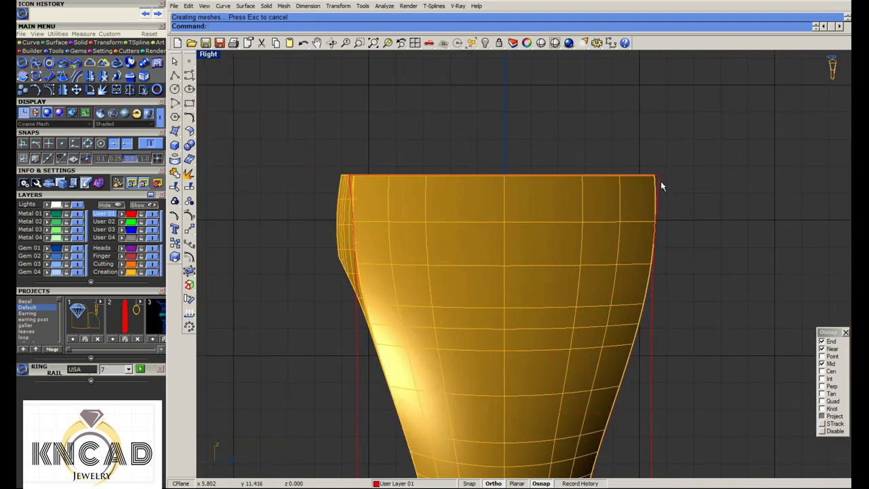
key(Delete)
double_click(207, 54)
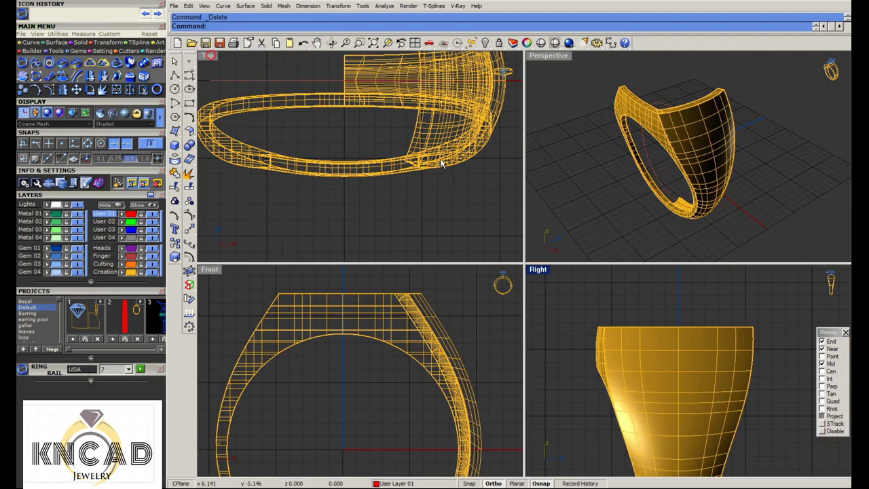
Shade the views and mirror a copy of the ring half into a full ring
click(553, 45)
mouse_move(584, 101)
right_down()
mouse_move(608, 136)
mouse_move(430, 248)
right_up()
double_click(548, 56)
click(480, 250)
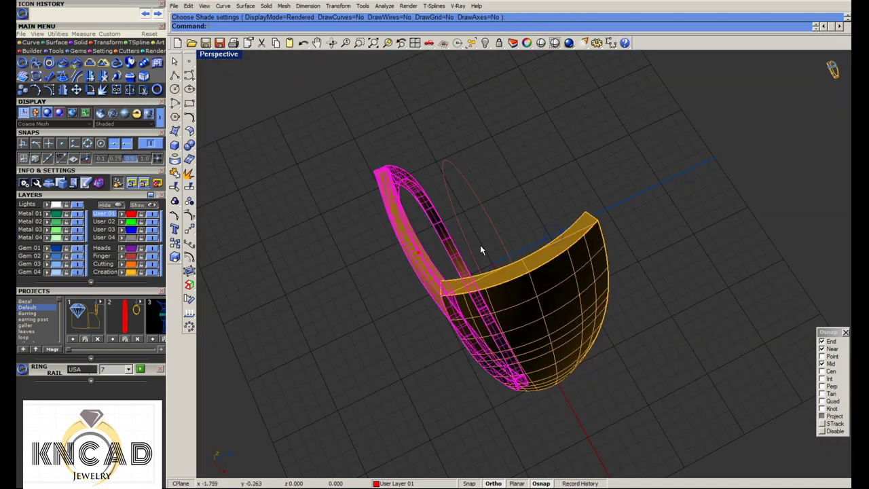
click(543, 320)
Inspect the completed ring rendered, orbiting to look through the finger hole
right_drag(542, 320, 584, 224)
click(541, 43)
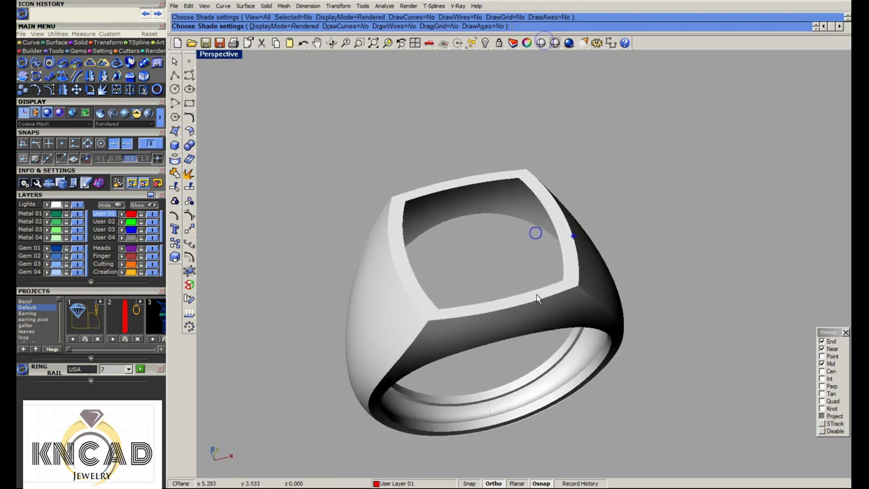
right_drag(536, 299, 458, 304)
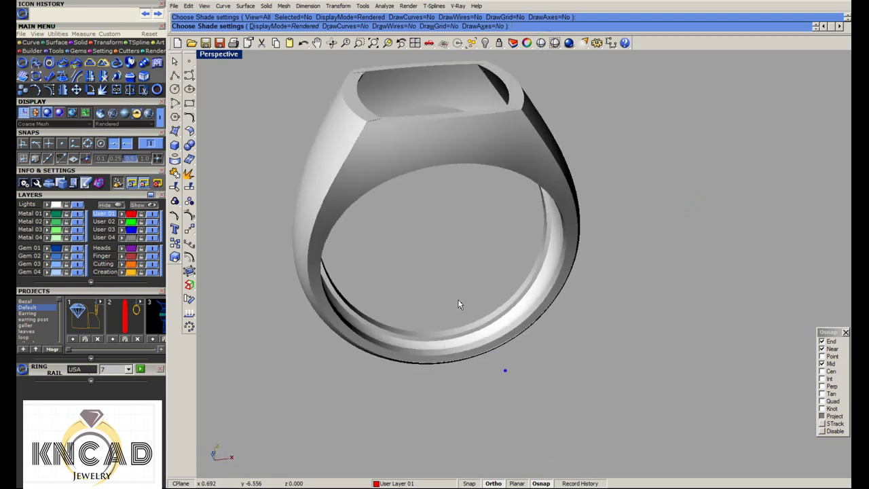
key(Escape)
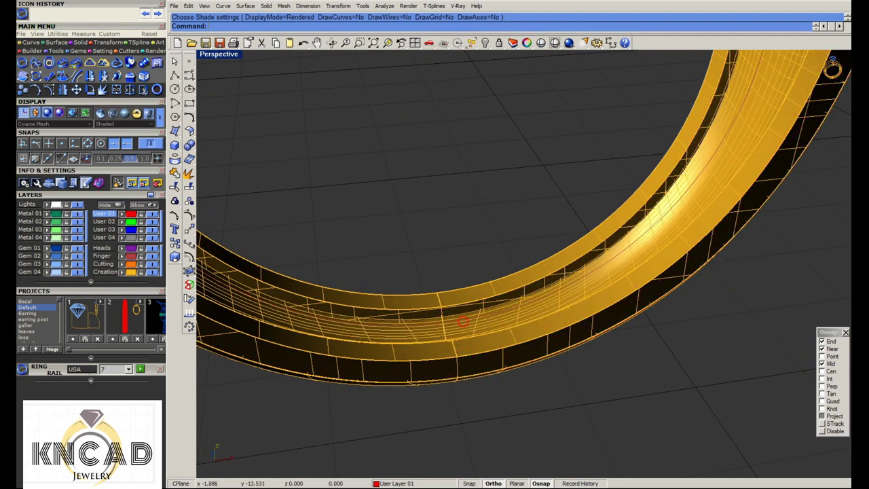
Create an uncapped cylinder tube from the ring's centre lining the finger hole
click(444, 328)
click(174, 144)
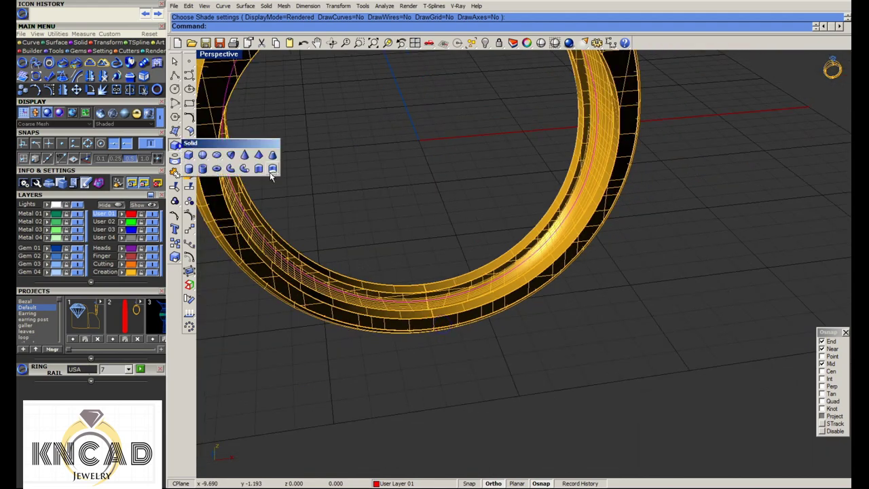
click(272, 167)
click(417, 140)
scroll(526, 328, up, 5)
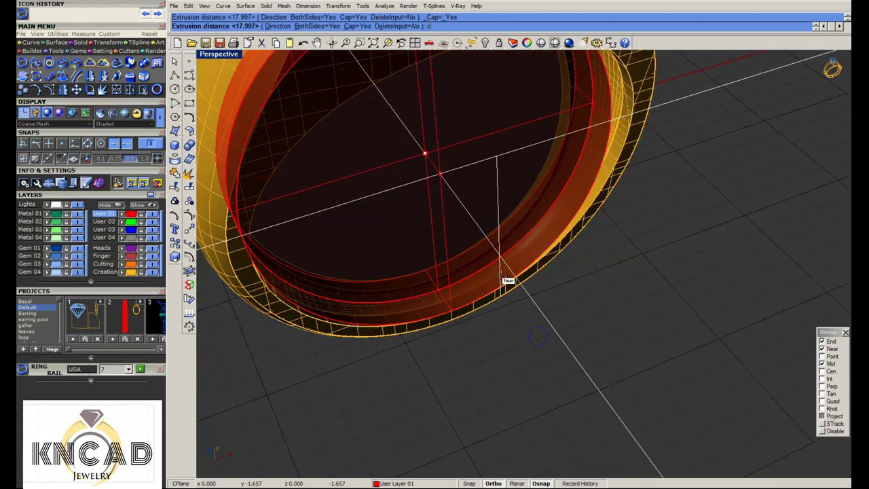
text(c)
key(Return)
right_drag(508, 281, 419, 177)
click(417, 184)
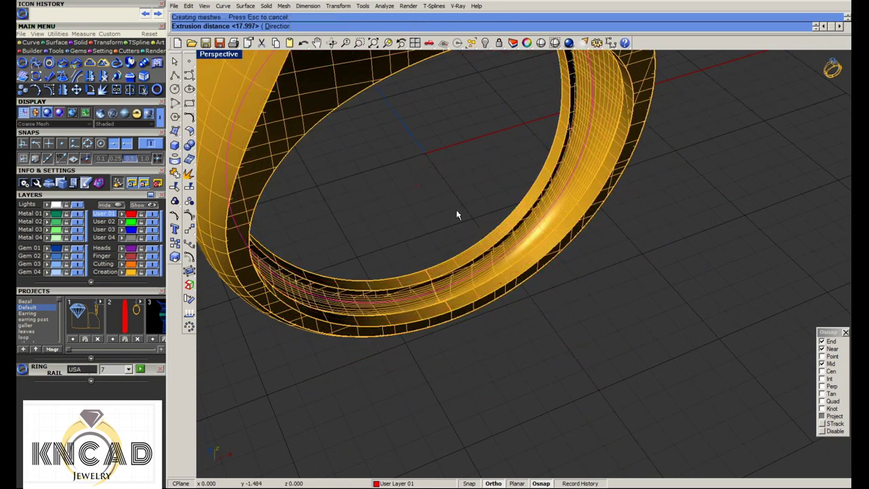
Mirror the Ring Rail curve across a plane starting at the origin (0)
click(496, 256)
key(Return)
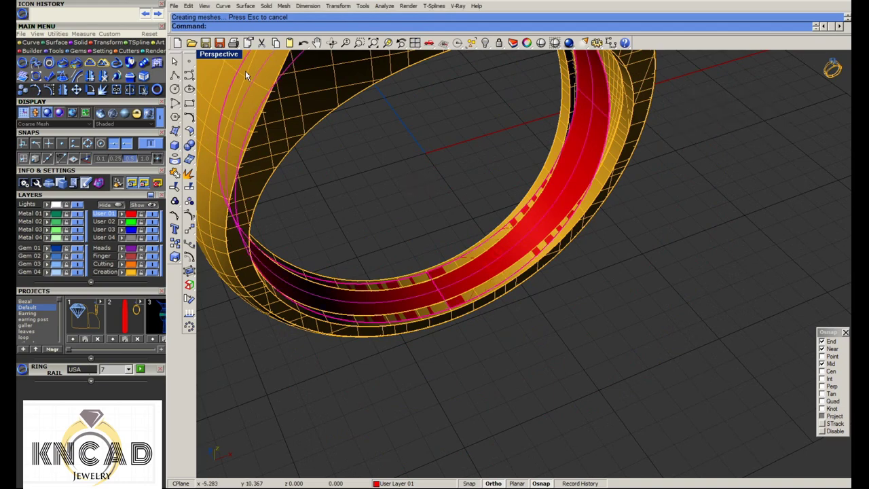
double_click(229, 60)
text(mirror)
key(Return)
text(0)
key(Return)
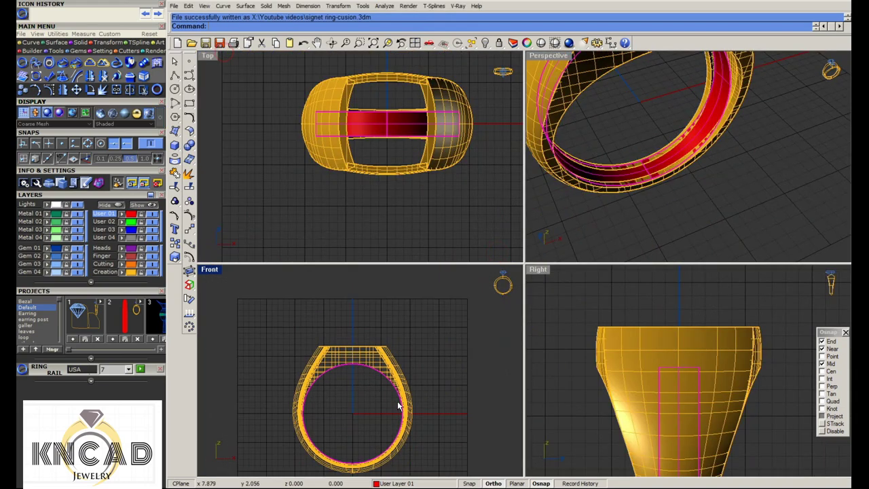
click(480, 411)
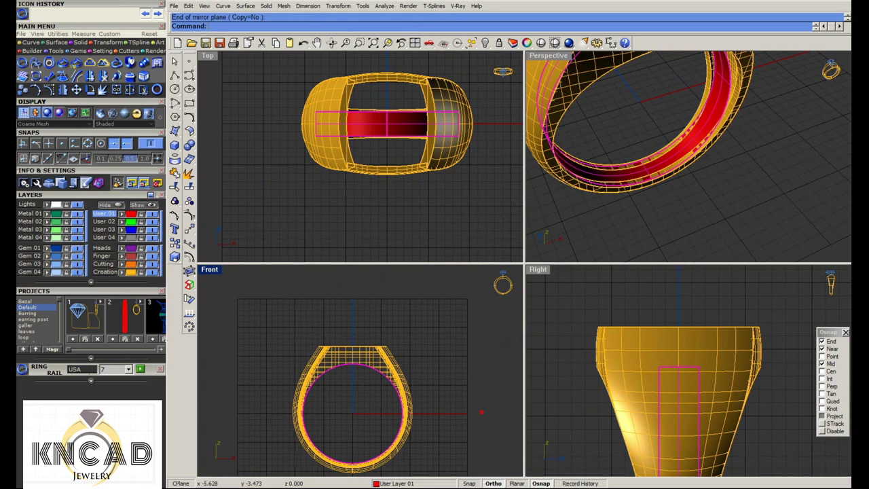
Offset the red inner band surface by 1.1 with the Solid option off
double_click(546, 57)
click(189, 130)
click(202, 158)
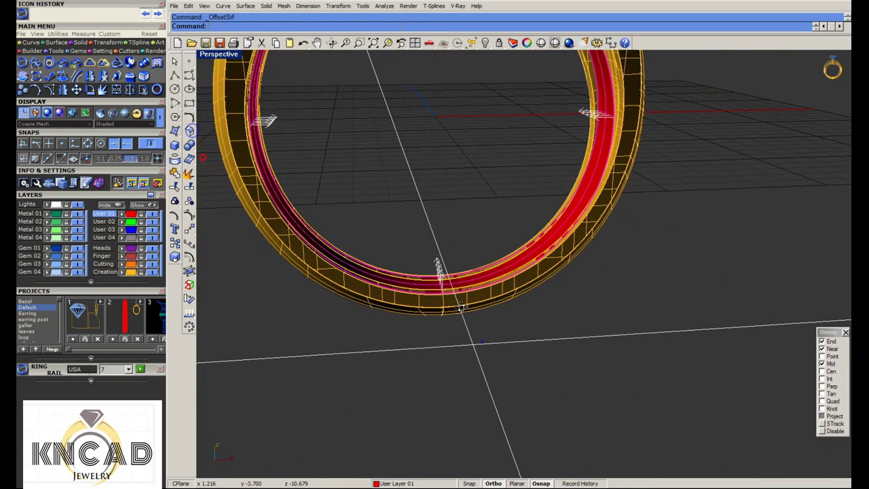
right_drag(460, 308, 441, 299)
text(s)
key(Return)
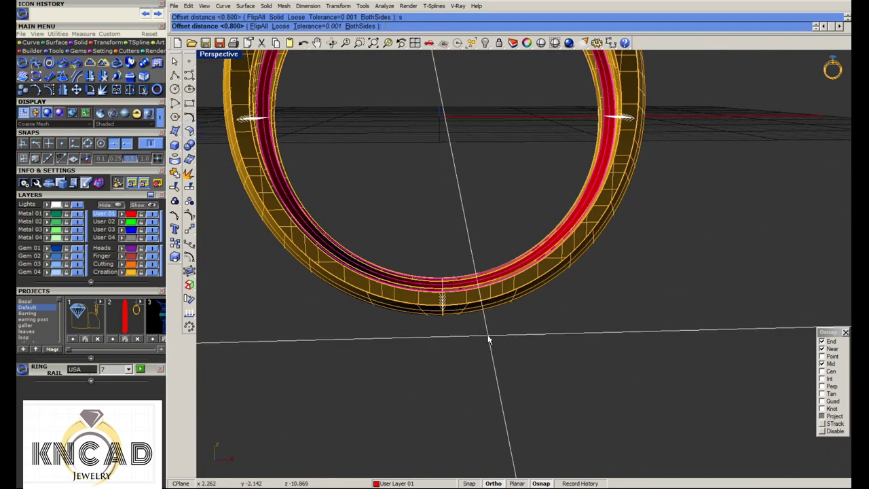
key(Return)
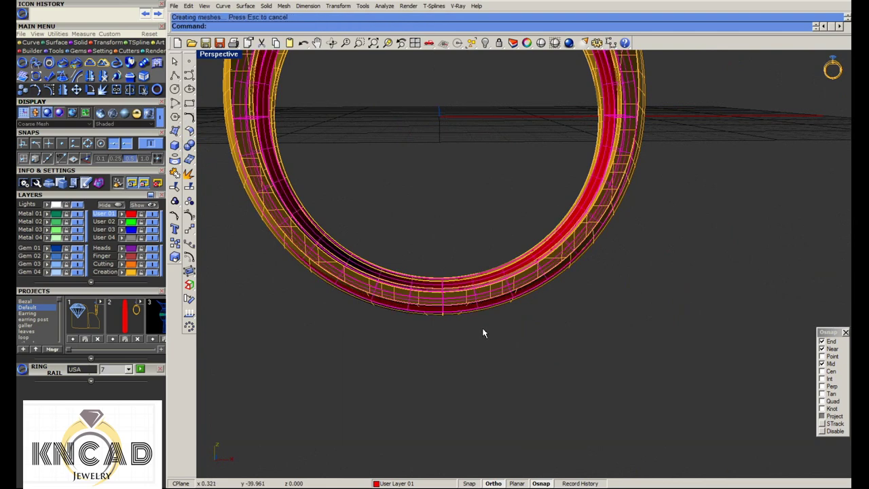
key(Return)
key(Return)
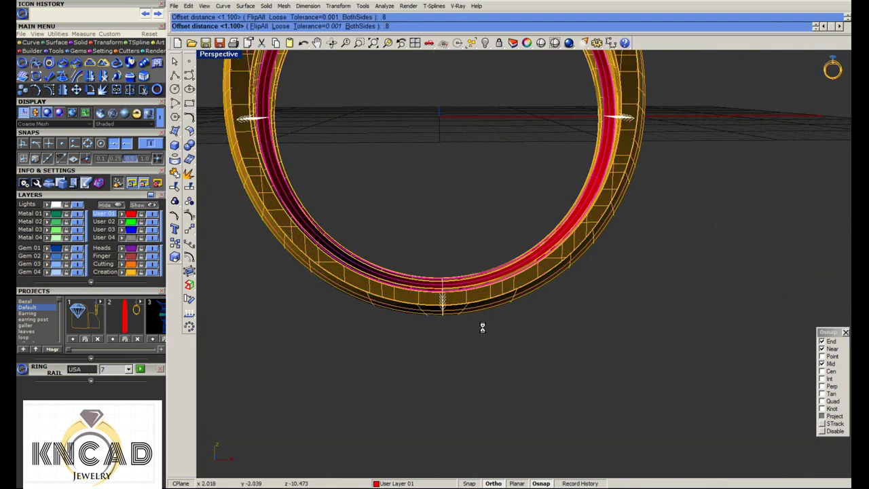
Maximize the Front view and begin a line at the ring centre
double_click(223, 59)
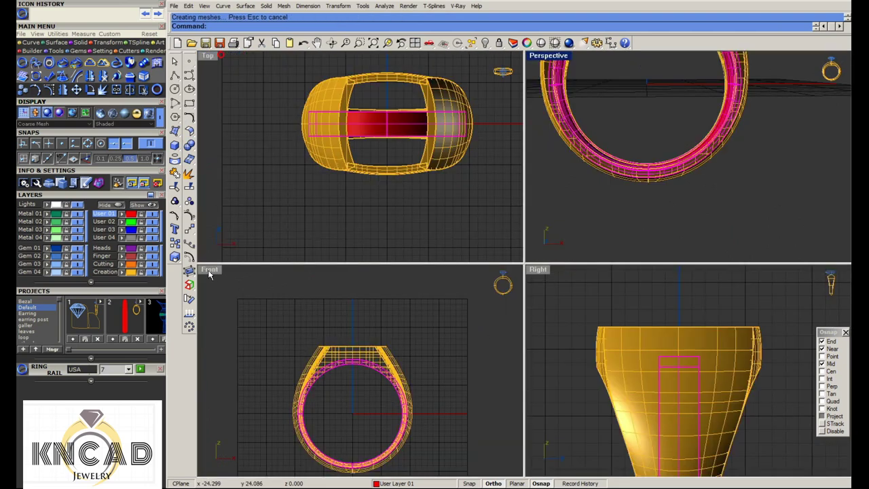
double_click(209, 270)
click(407, 218)
Finish the diagonal line, mirror it into a joined V, and select the V
click(543, 353)
key(Return)
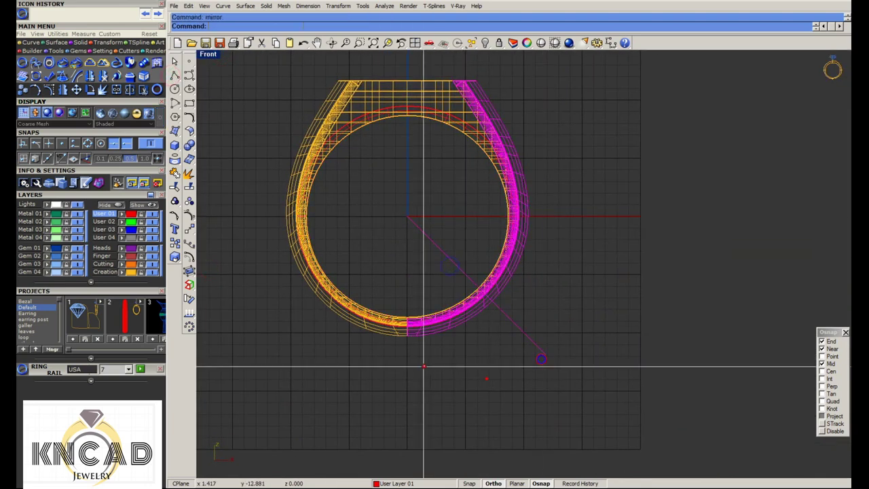
key(ctrl+z)
drag(577, 313, 523, 365)
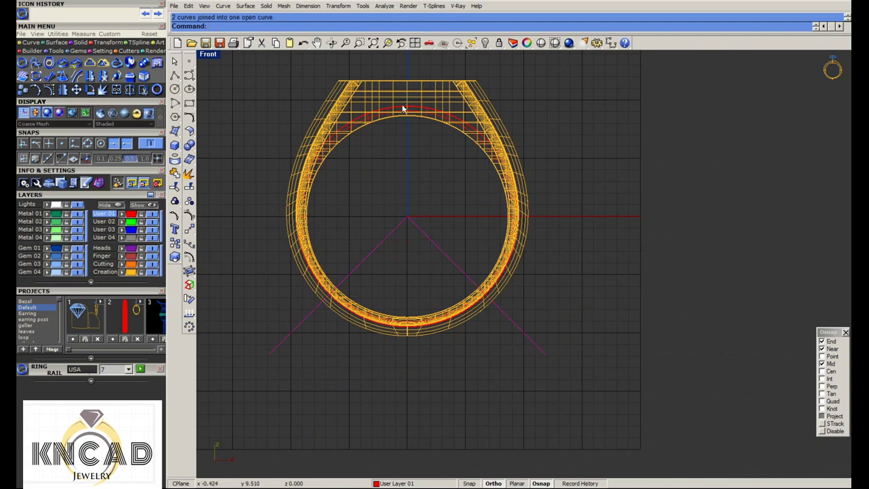
scroll(403, 108, up, 3)
scroll(432, 236, down, 5)
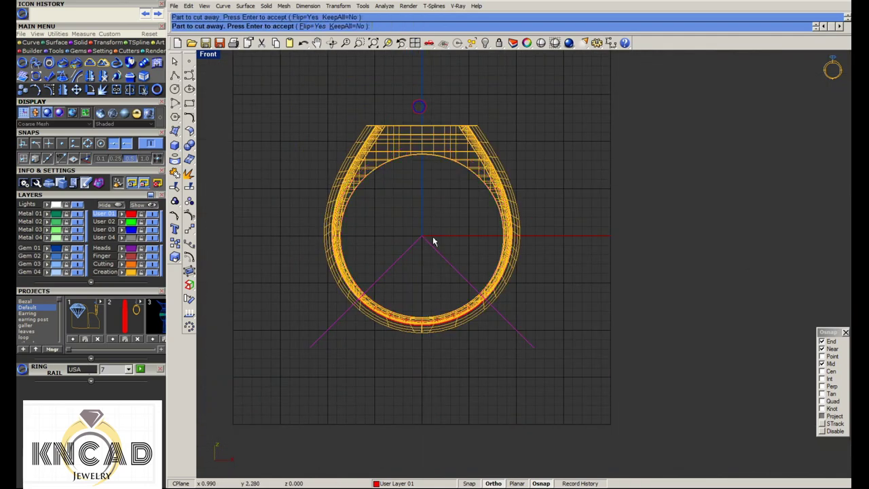
Delete the V cutting line, hide the red inner band piece, and inspect the cut rendered
double_click(207, 54)
double_click(543, 269)
key(Delete)
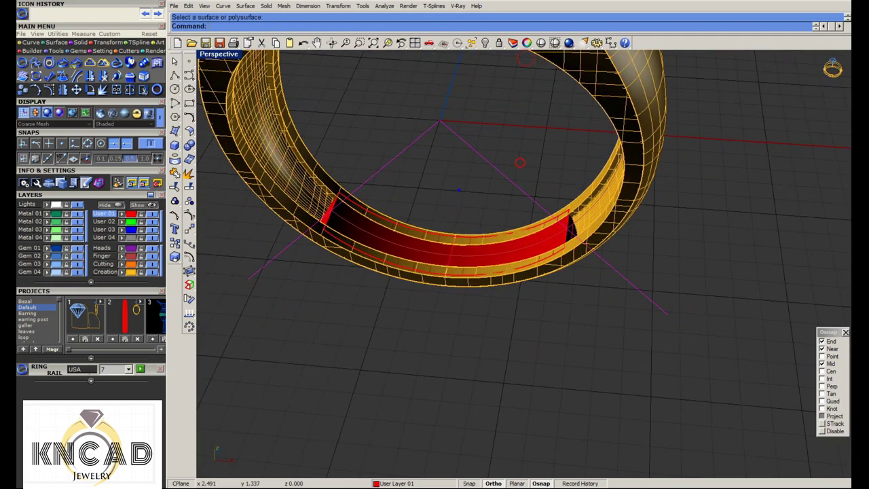
scroll(341, 219, up, 5)
click(338, 218)
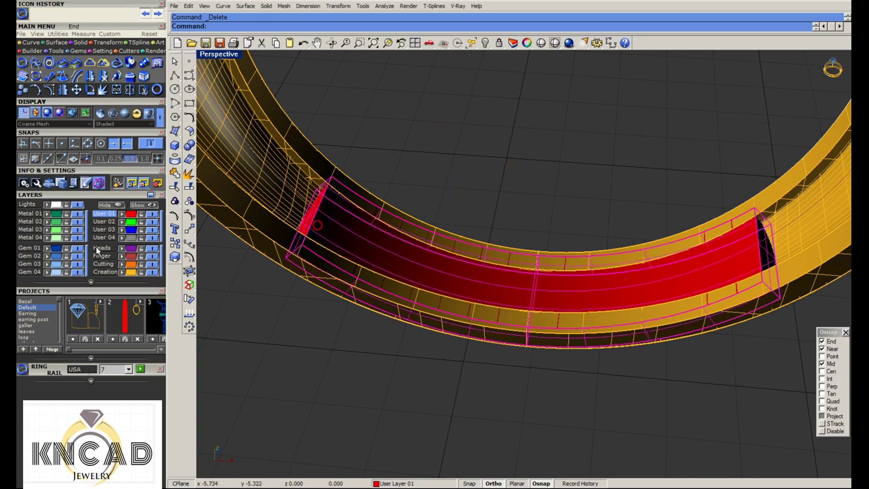
click(121, 272)
click(537, 43)
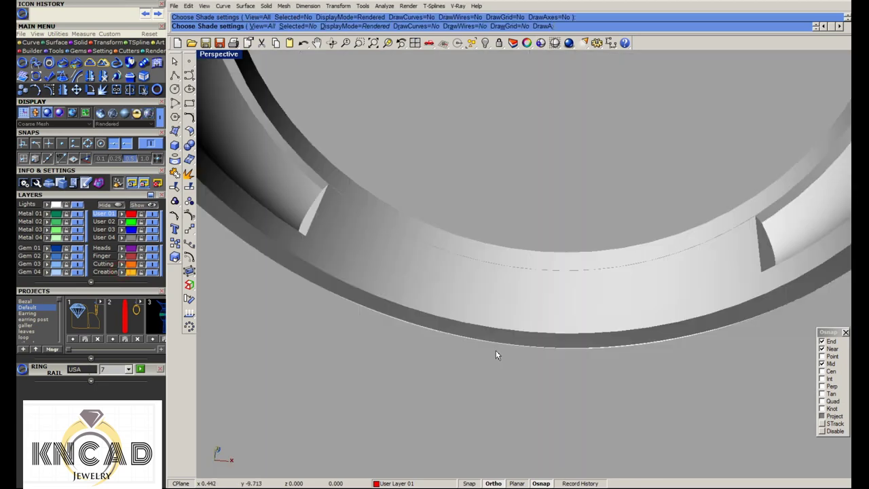
scroll(496, 355, down, 5)
mouse_move(551, 310)
right_down()
mouse_move(574, 213)
mouse_move(446, 163)
right_up()
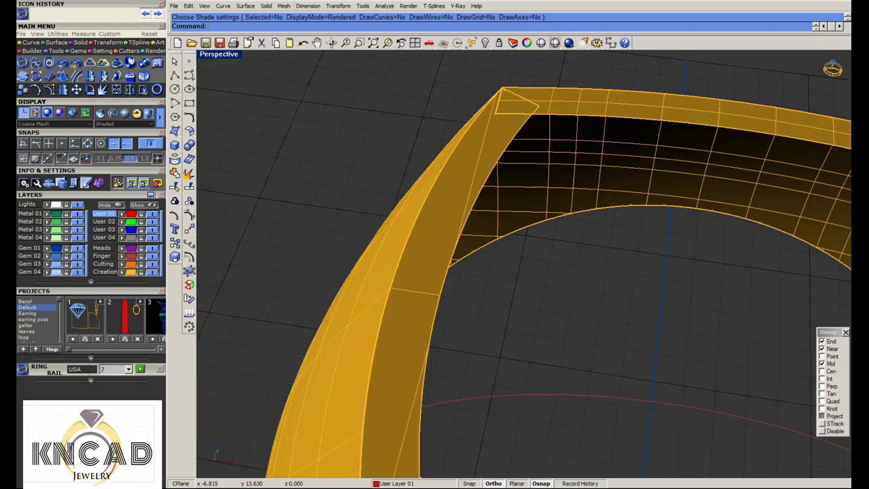
Duplicate the left, top and front edges of the ring's top opening as curves
click(178, 160)
click(214, 165)
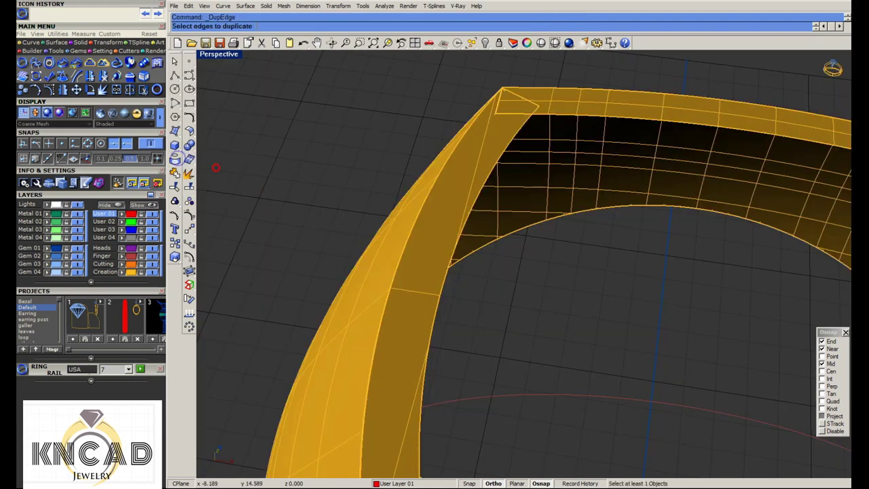
click(463, 136)
click(572, 94)
scroll(418, 75, down, 5)
scroll(530, 122, up, 2)
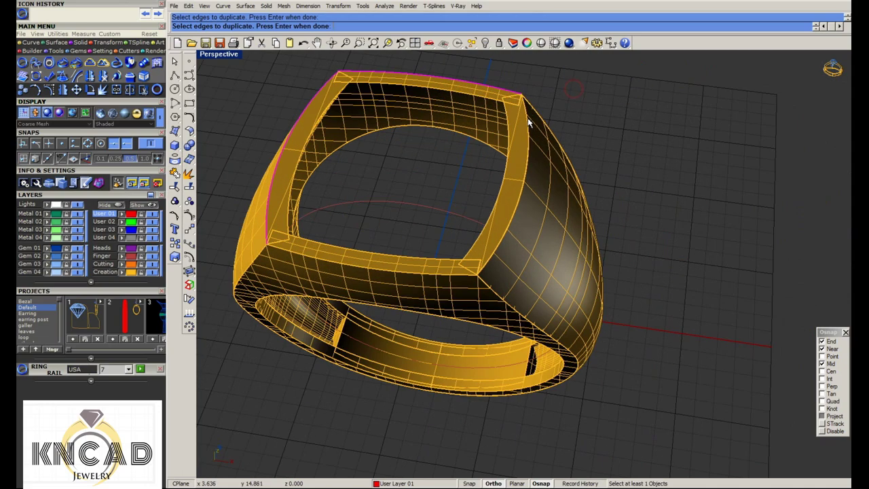
click(401, 276)
key(Return)
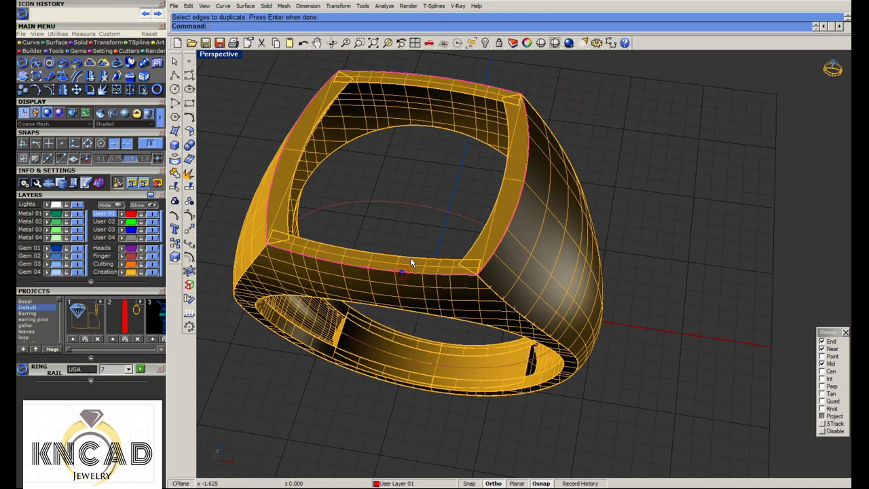
scroll(450, 218, down, 4)
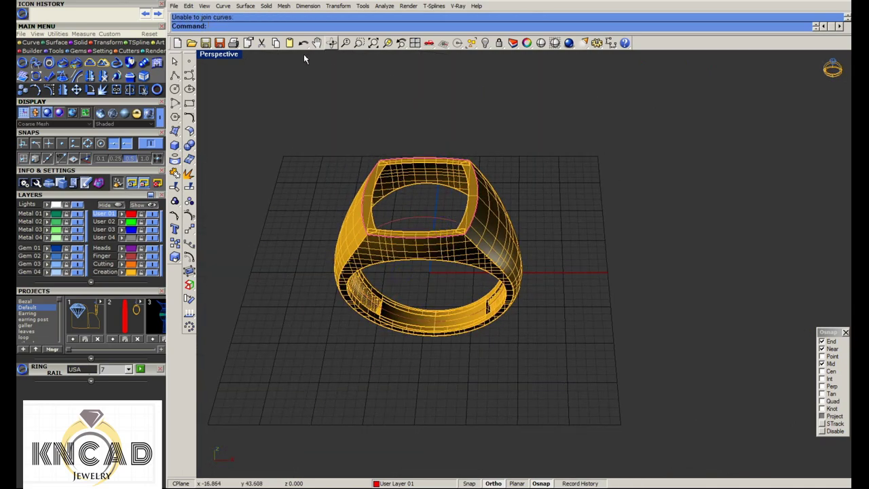
right_drag(271, 204, 224, 116)
scroll(223, 115, up, 3)
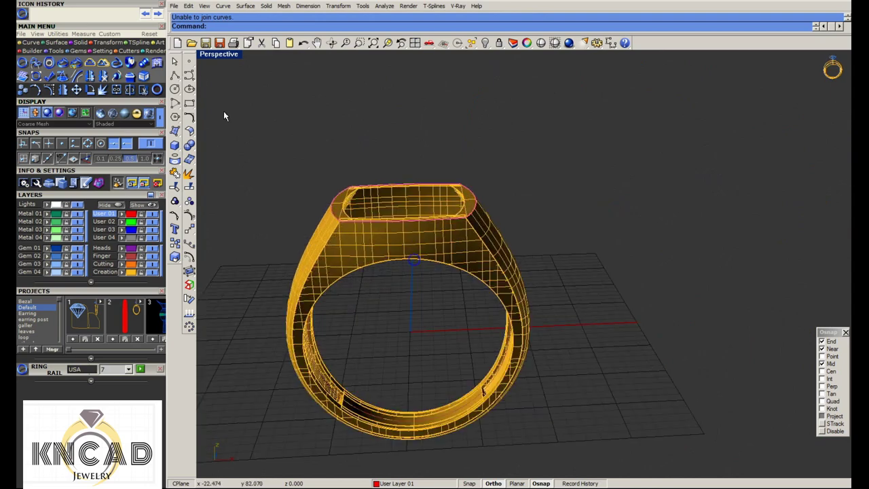
In the maximized Top view, select the opening curves and middle bar and try joining them
double_click(207, 55)
double_click(203, 72)
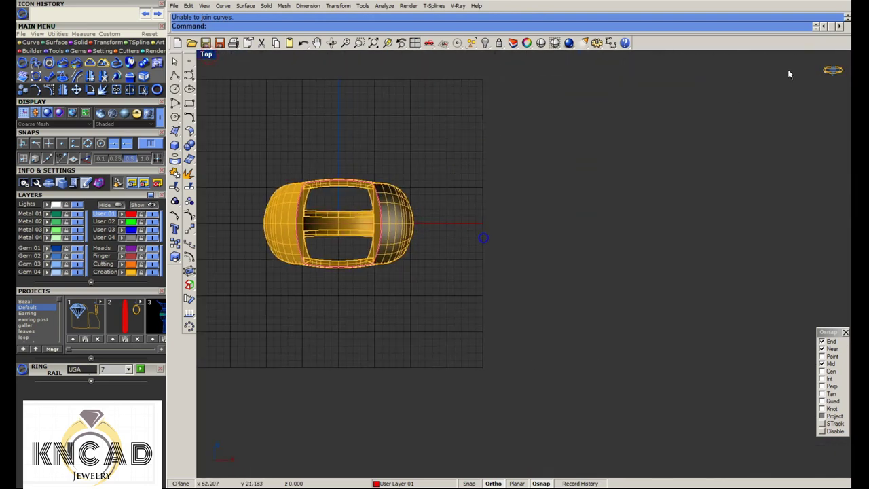
scroll(551, 201, down, 1)
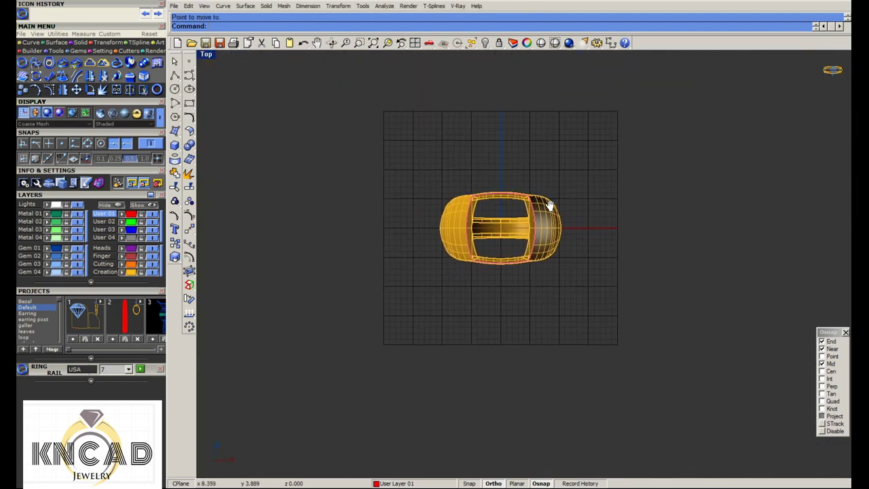
scroll(551, 202, up, 6)
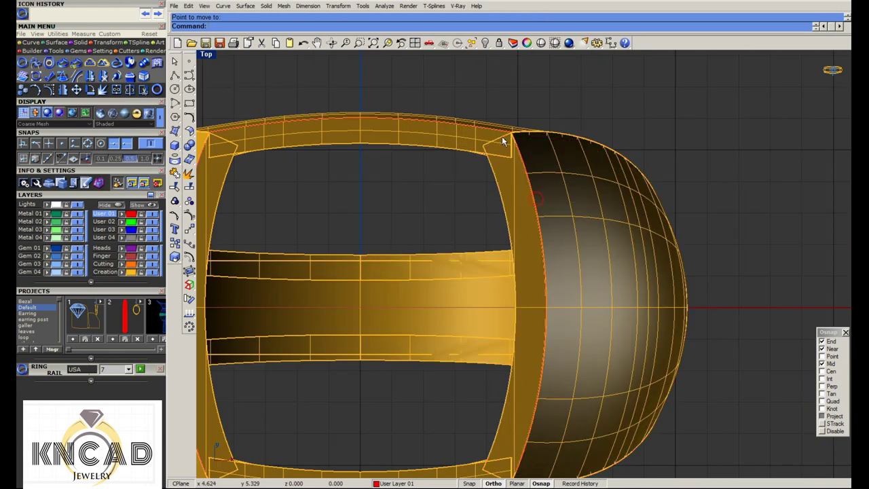
scroll(498, 133, down, 3)
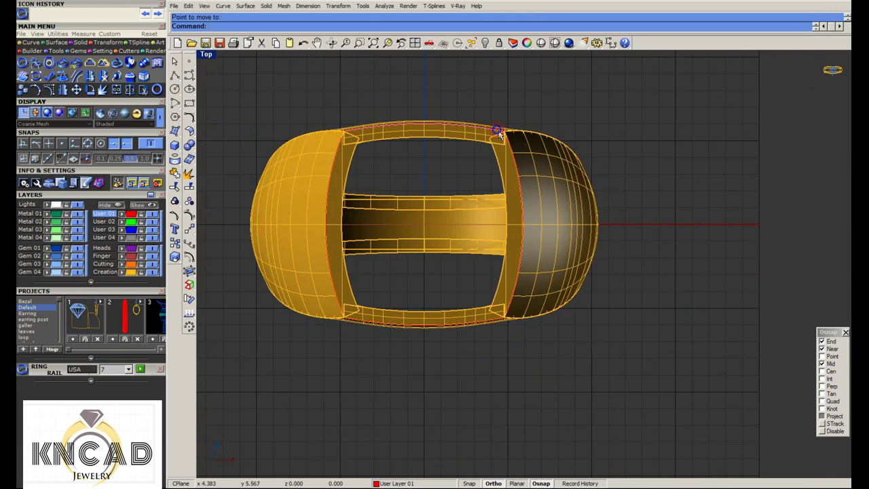
drag(305, 100, 597, 373)
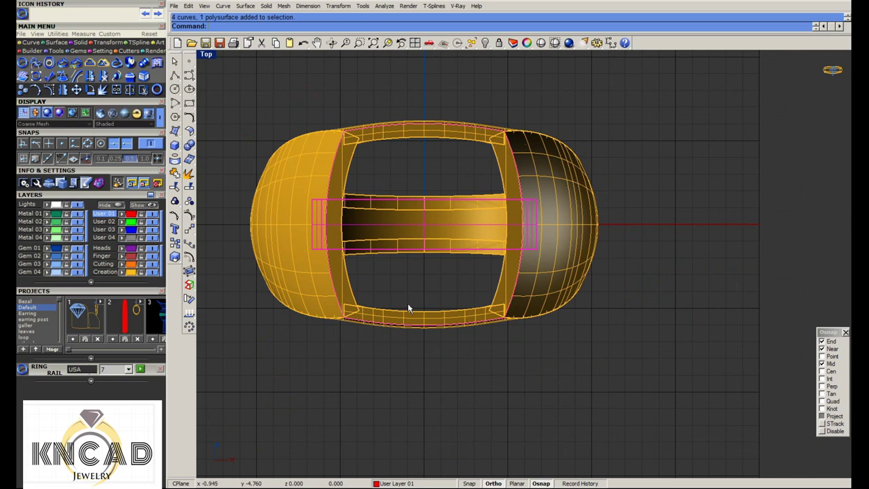
key(ctrl+j)
Add two more edge curves from the Front view and bring up the Transform menu
double_click(206, 55)
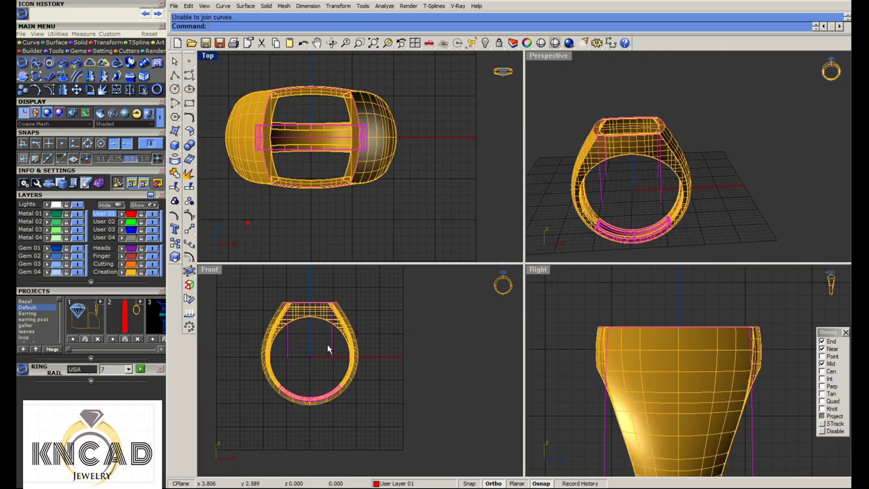
click(306, 345)
drag(349, 343, 273, 369)
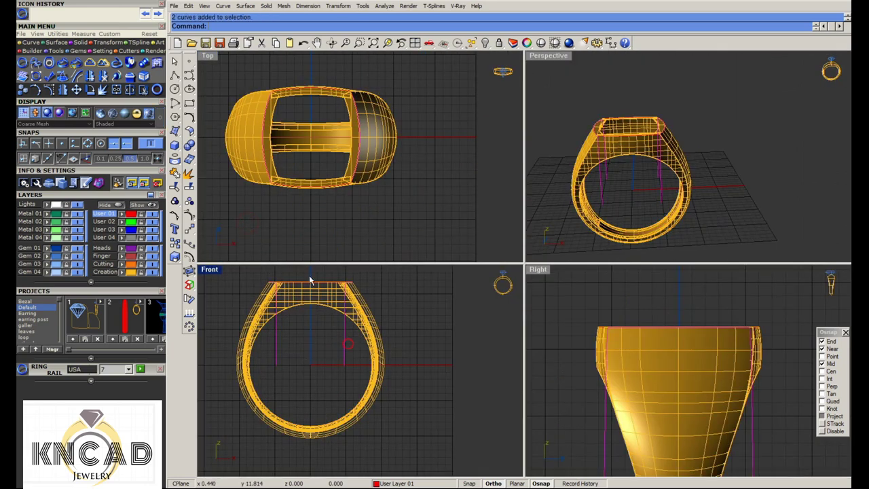
right_drag(291, 278, 304, 318)
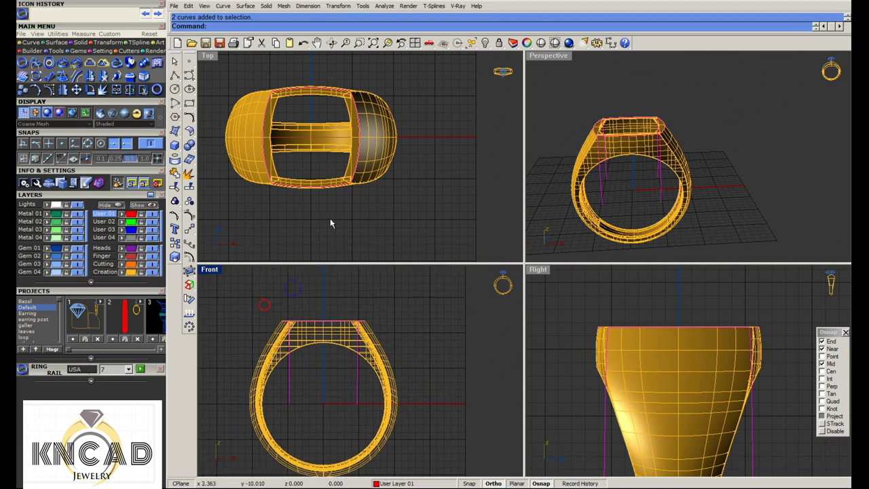
right_drag(330, 223, 392, 231)
click(338, 6)
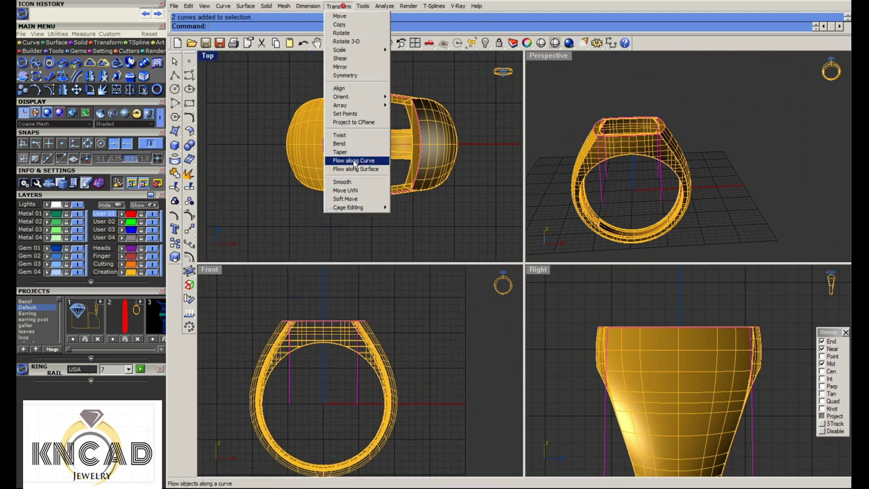
Flatten the top curves onto the construction plane, delete the originals, and move them to the ring top
click(356, 115)
click(281, 26)
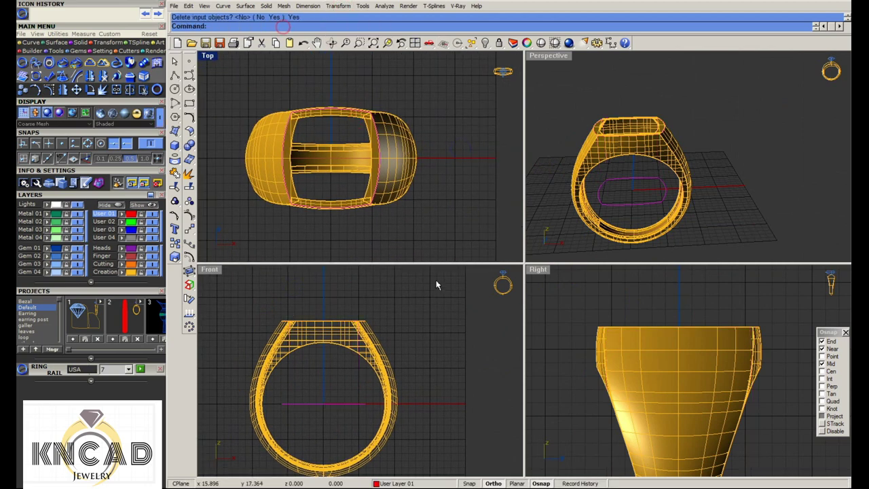
text(m)
key(Return)
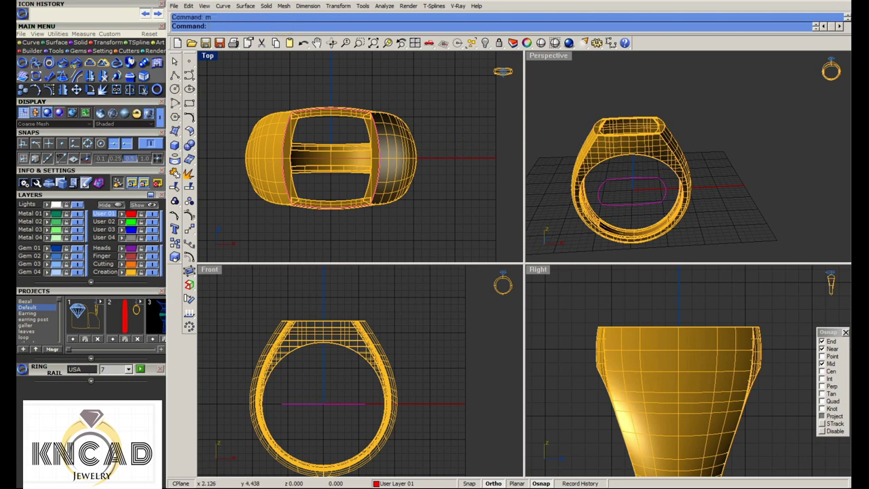
scroll(325, 336, up, 3)
click(325, 436)
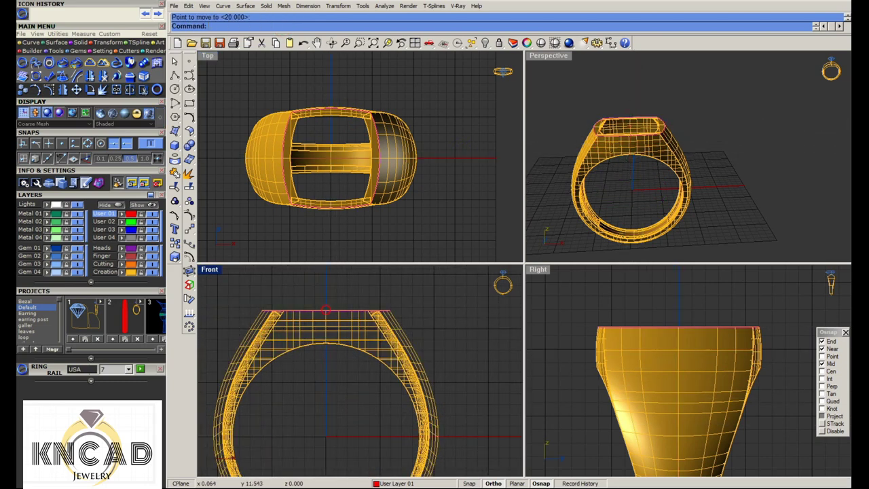
Fill the top curves with a planar surface and offset it by 0.8
click(174, 130)
click(216, 138)
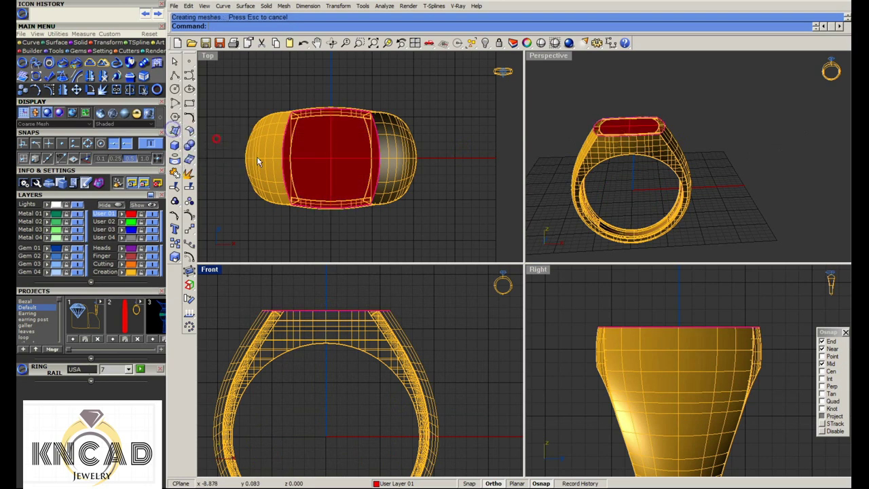
click(189, 131)
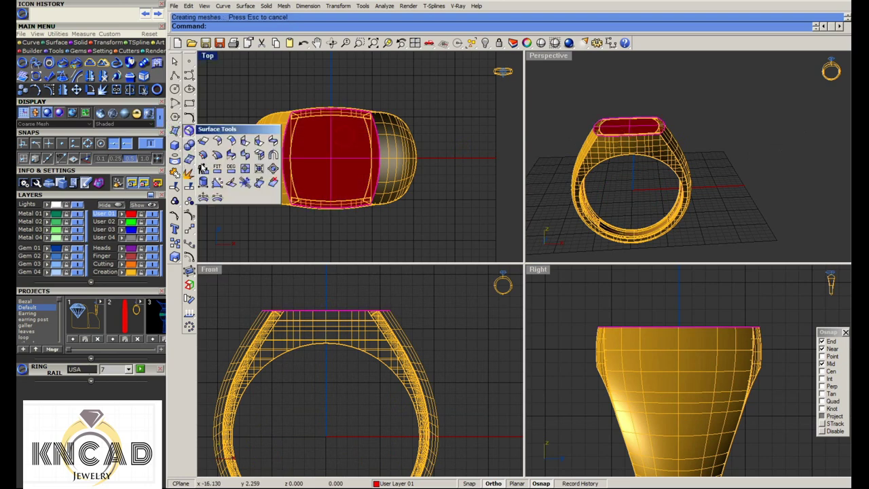
click(203, 169)
key(Return)
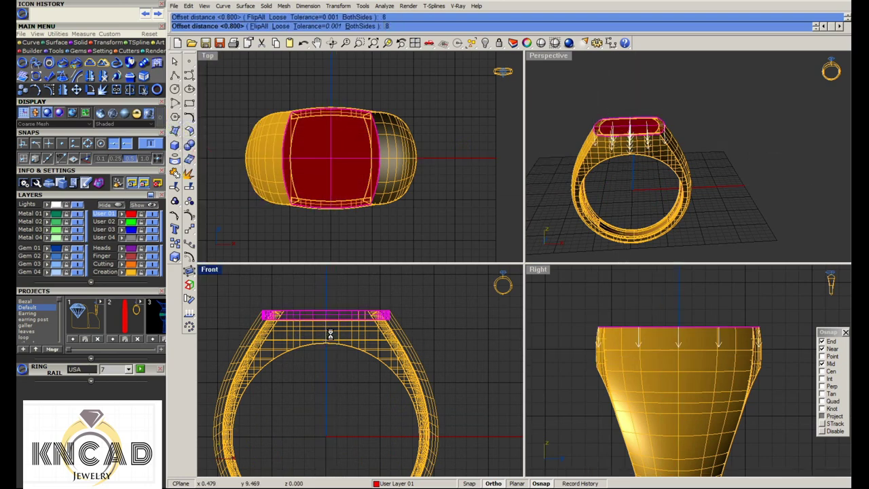
Deselect the ring and show the maximized Perspective view in Rendered mode
click(479, 196)
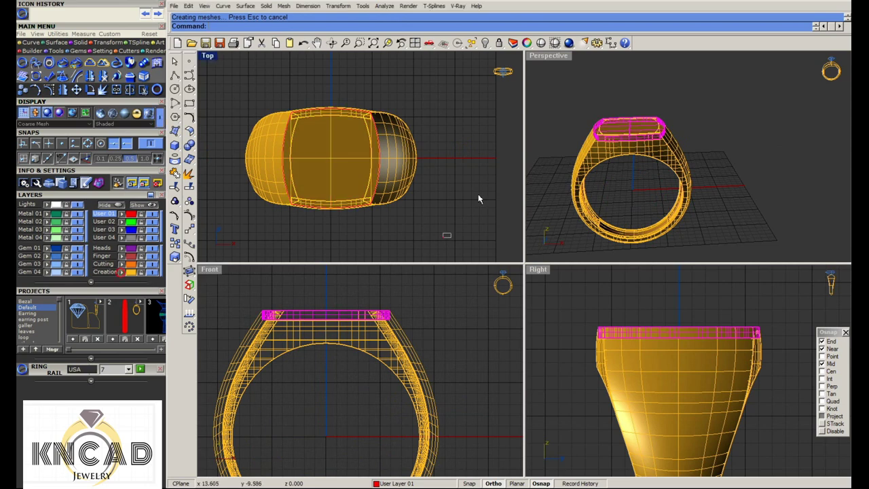
double_click(553, 56)
click(540, 43)
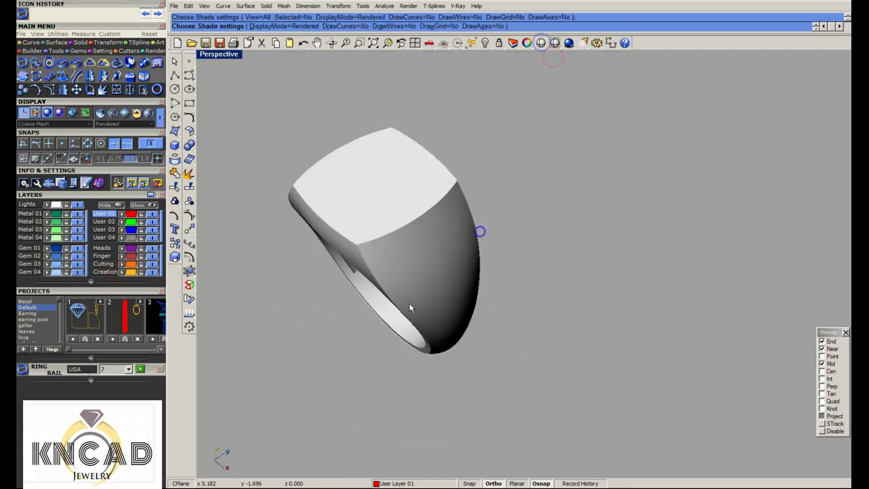
Orbit the rendered ring, then restore the four-viewport layout and reframe the Top view
mouse_move(479, 233)
right_down()
mouse_move(409, 303)
mouse_move(446, 177)
right_up()
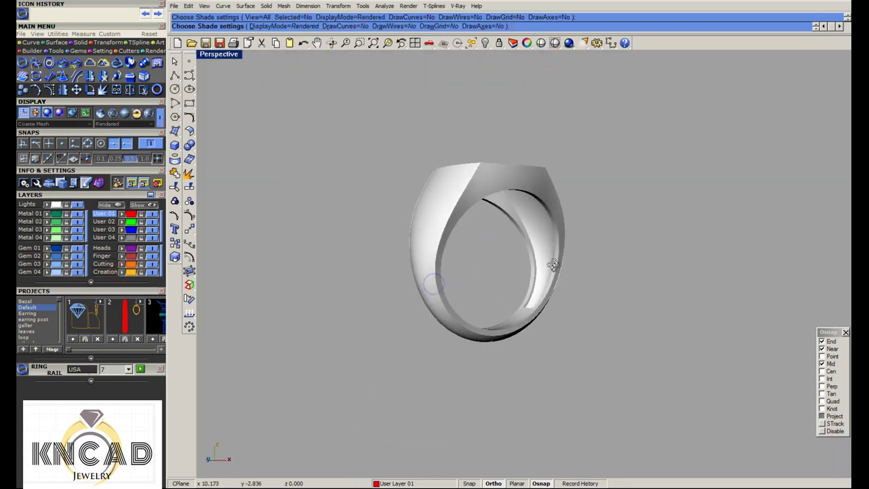
click(416, 44)
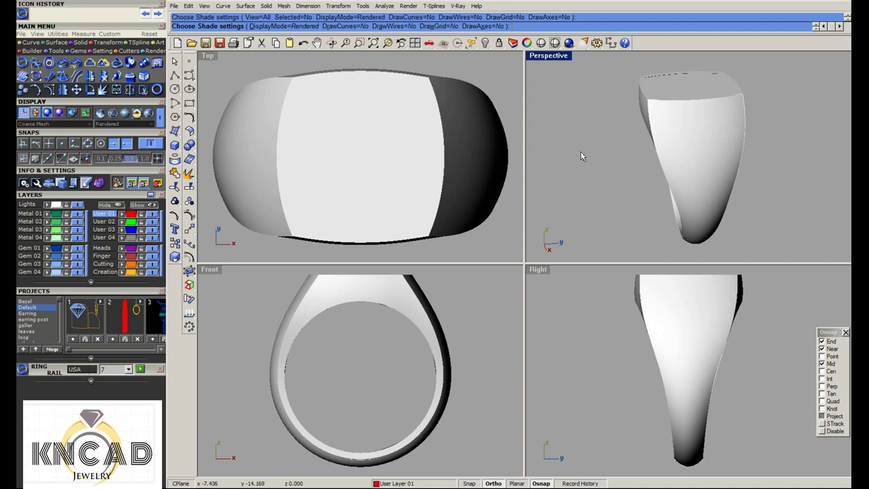
scroll(489, 160, down, 3)
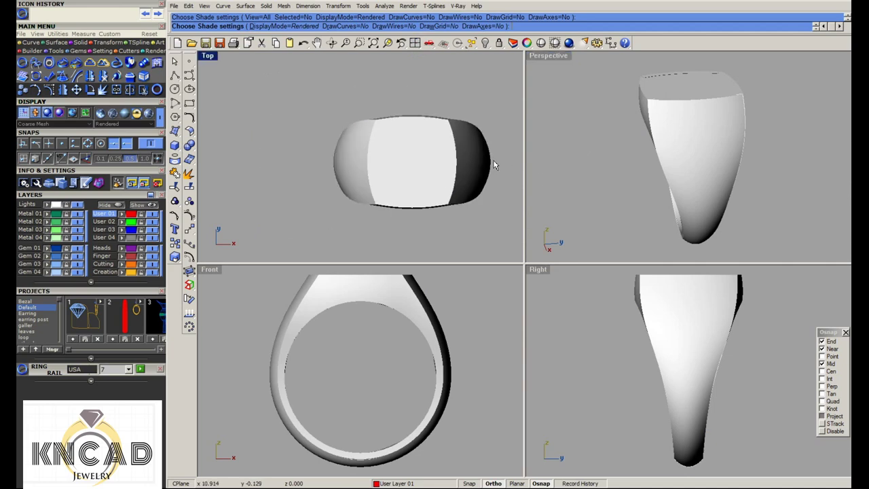
right_drag(490, 156, 479, 155)
scroll(453, 148, up, 3)
Return to wireframe display, zoom extents on the whole ring, and switch to Notepad
click(573, 159)
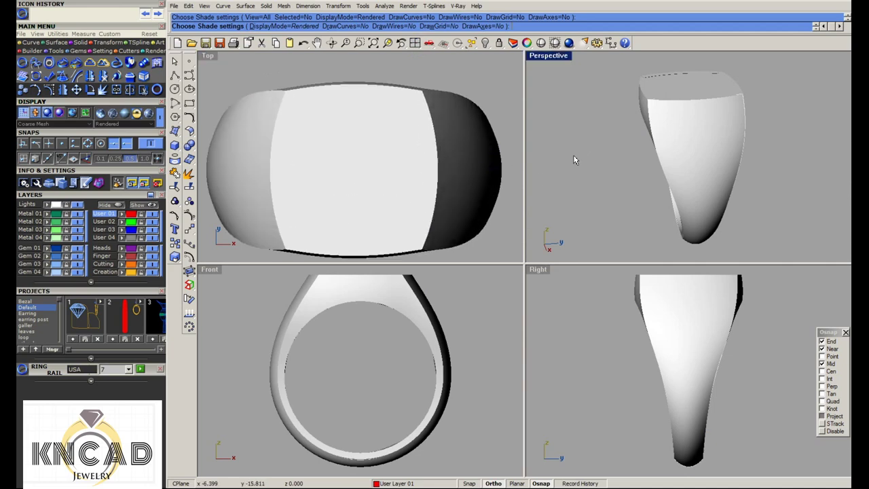
key(Return)
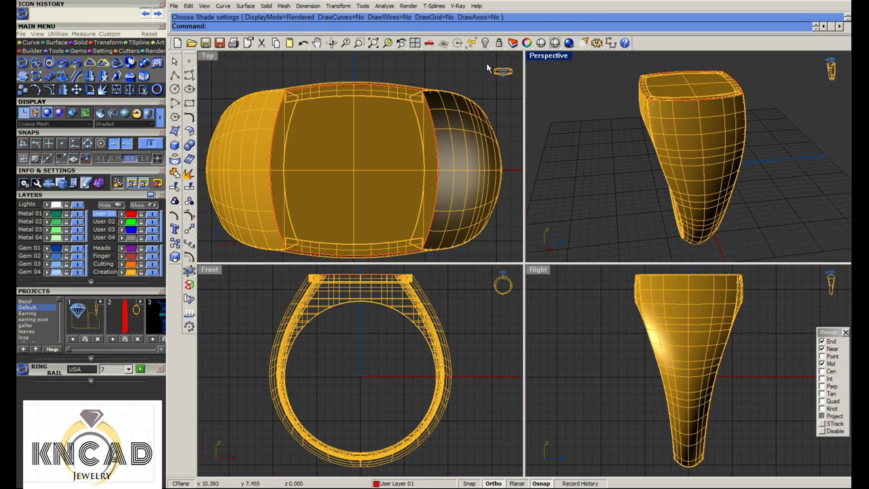
key(ctrl+shift+e)
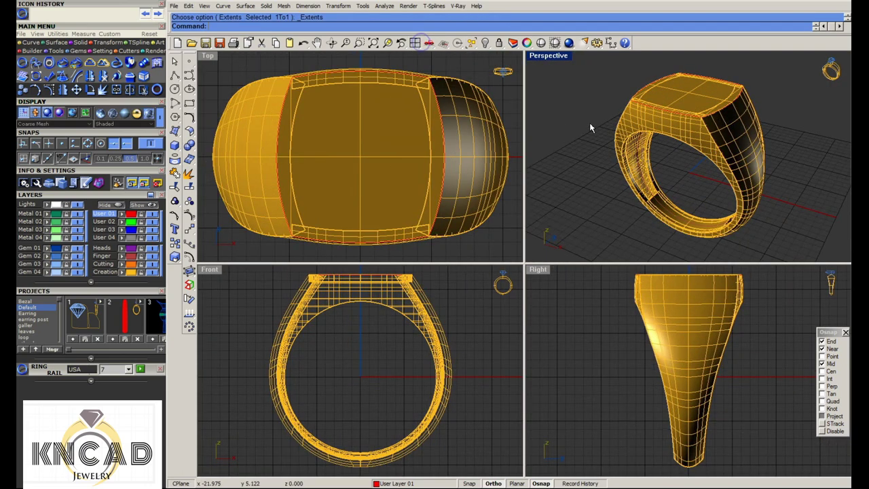
key(alt+Tab)
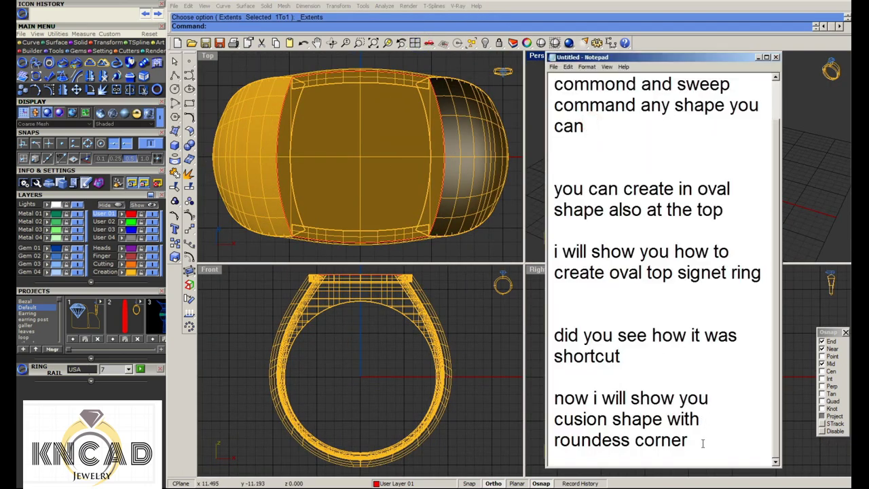
Add a new line ending 'e how simple' after the last note
click(702, 443)
key(Return)
key(Return)
key(Return)
key(Return)
text(did you s)
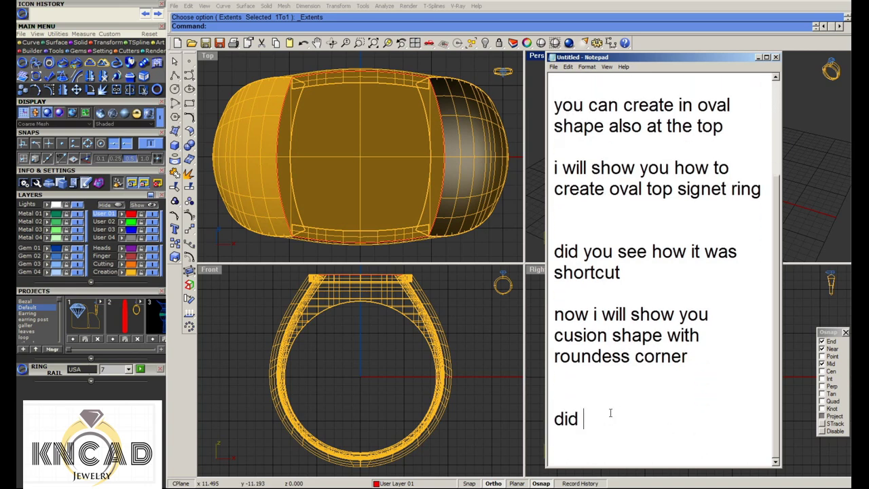
text(ee )
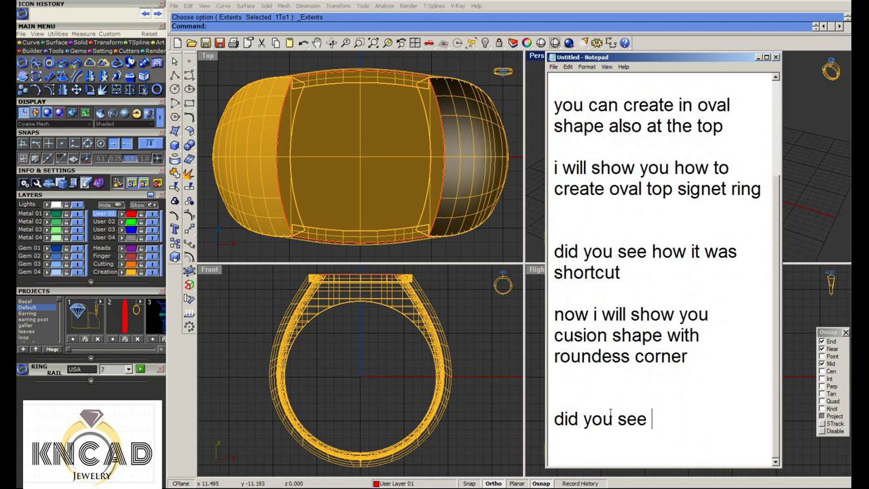
text(how simp)
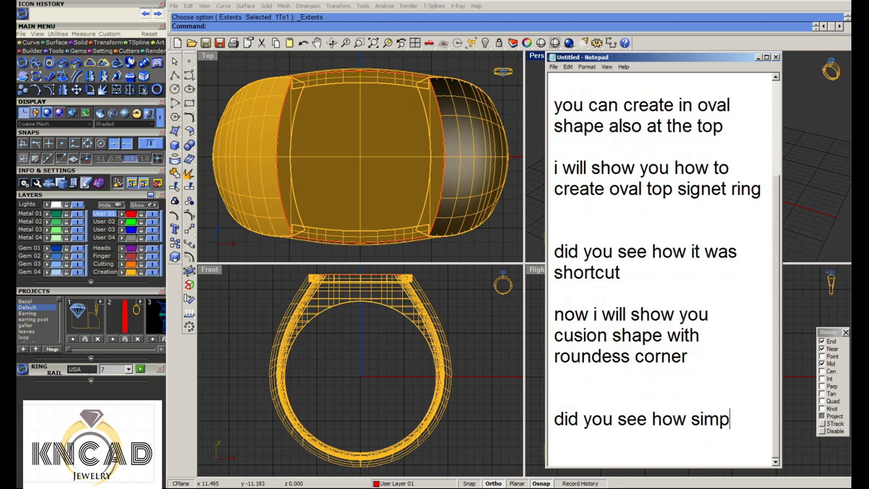
text(le)
key(Return)
key(Return)
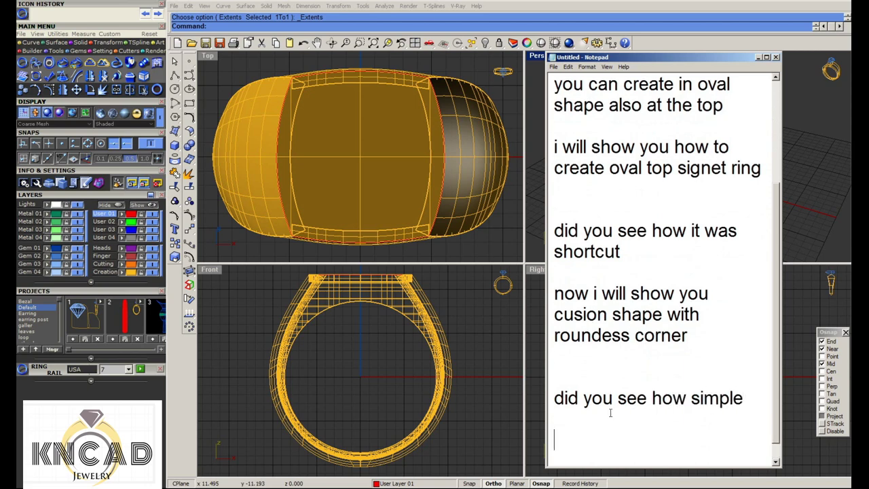
Type the closing line 'please subscribe for shortcut works…in matrix 3ds max too', then 'thankyou'
text(i w)
key(BackSpace)
key(BackSpace)
key(BackSpace)
text(pl)
text(ease su)
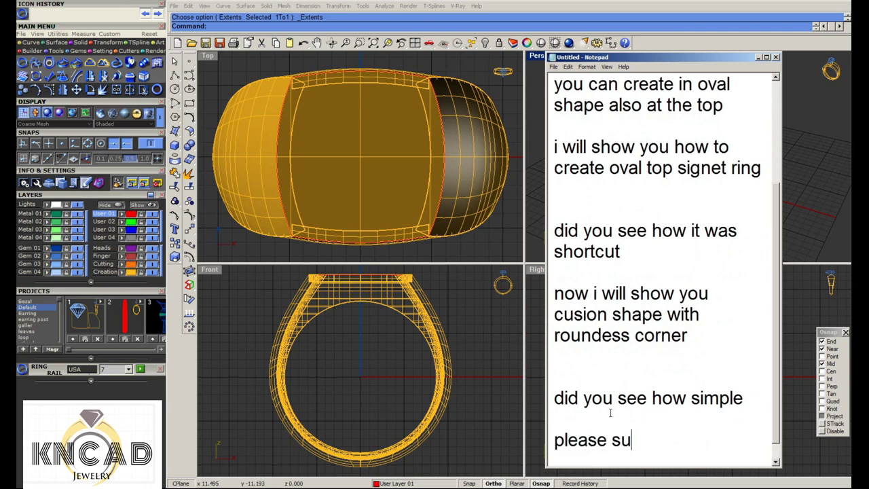
text(bscribe )
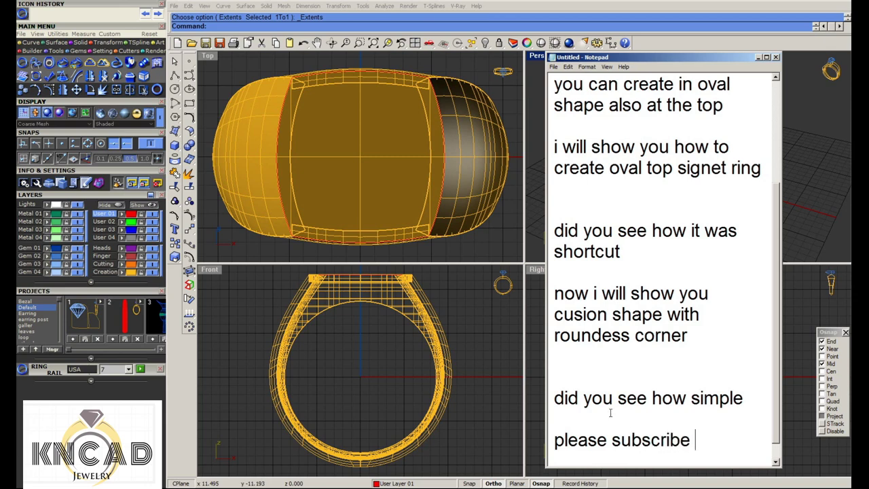
text(for )
text(short)
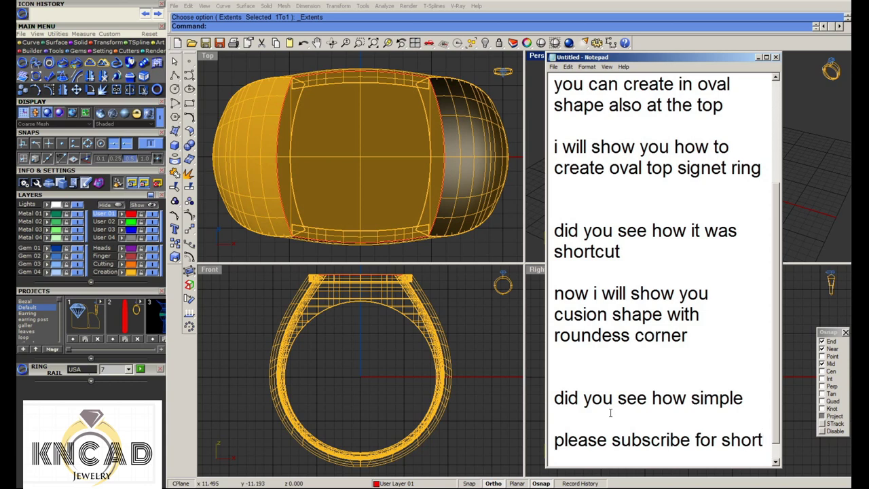
text(cut )
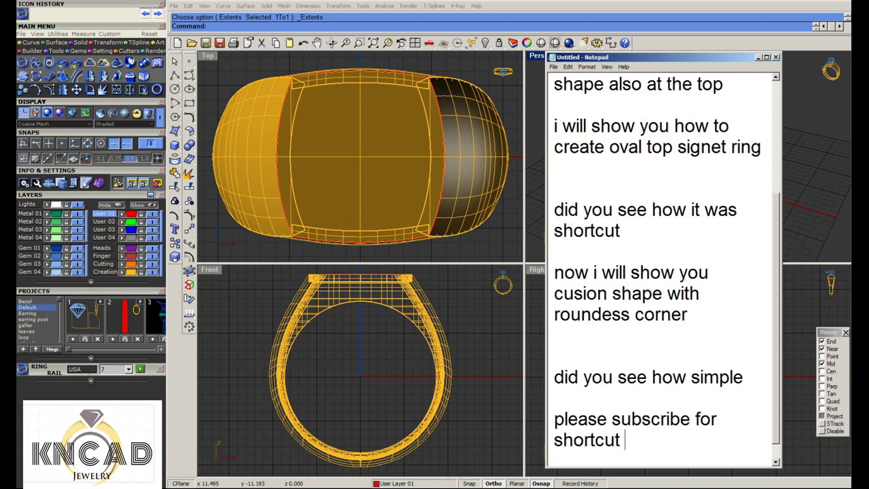
text(works)
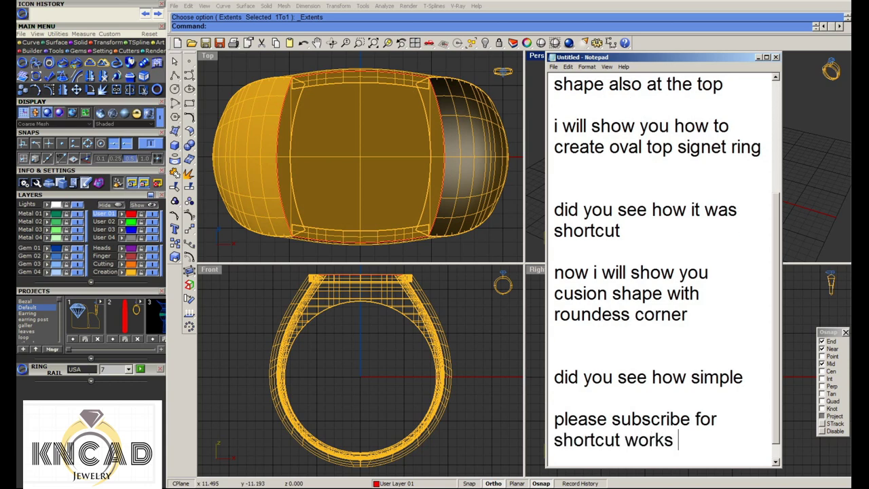
text( and also )
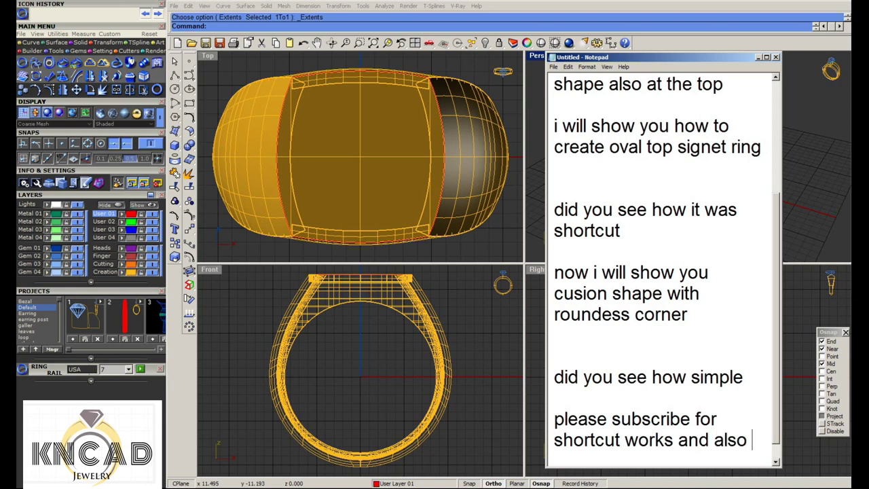
text(i will)
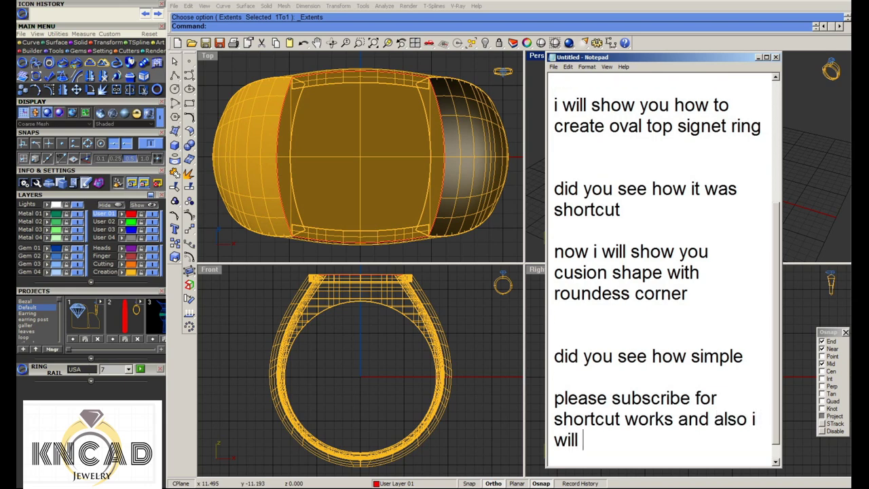
text( show )
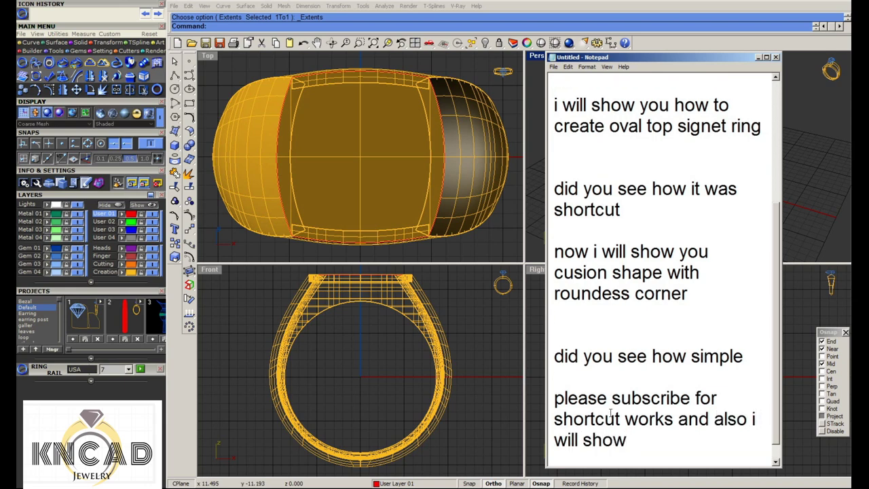
text(rendering )
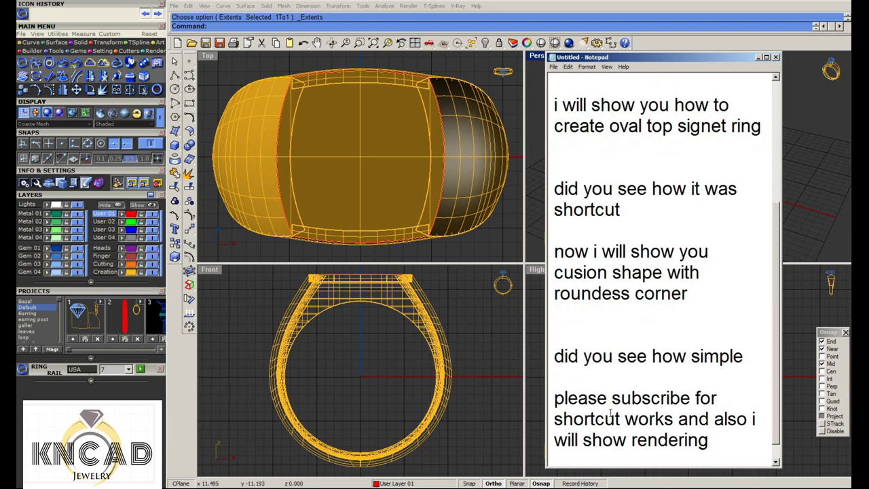
text(and an)
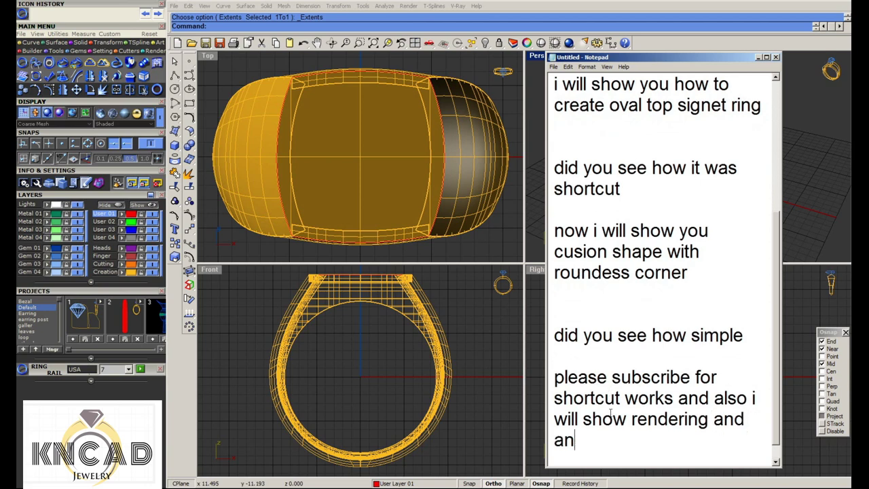
text(imation in )
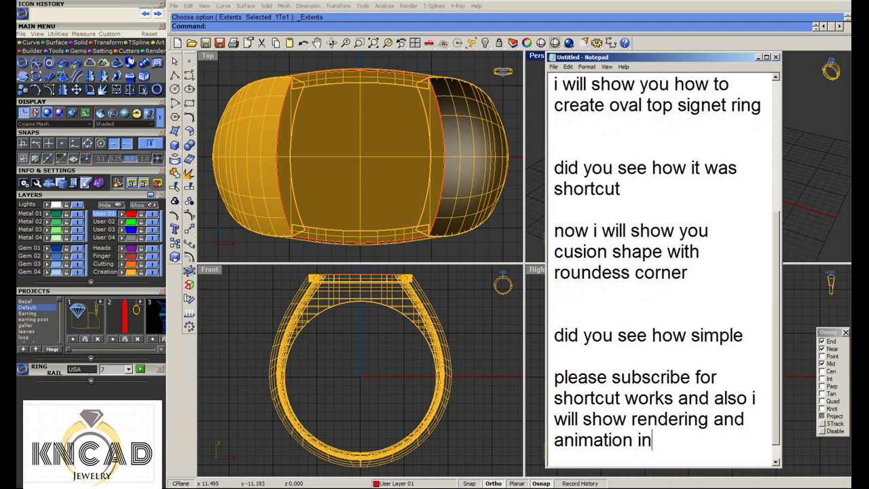
text(matri)
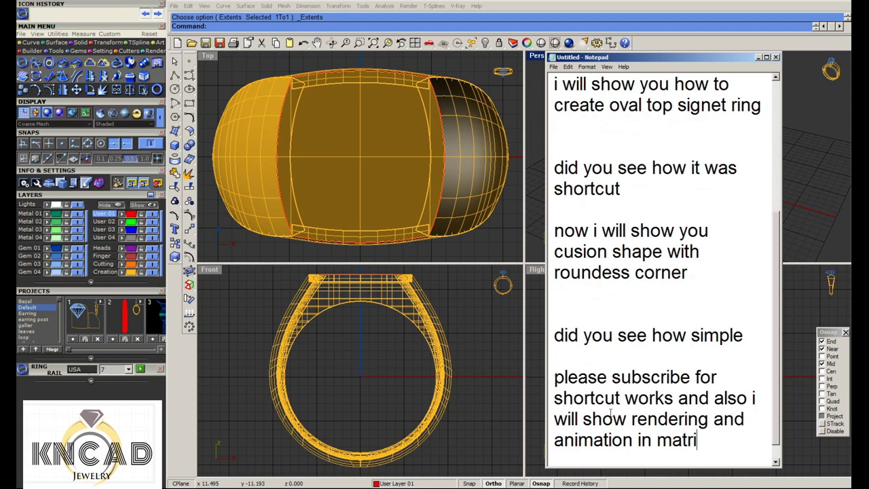
text(x 3ds)
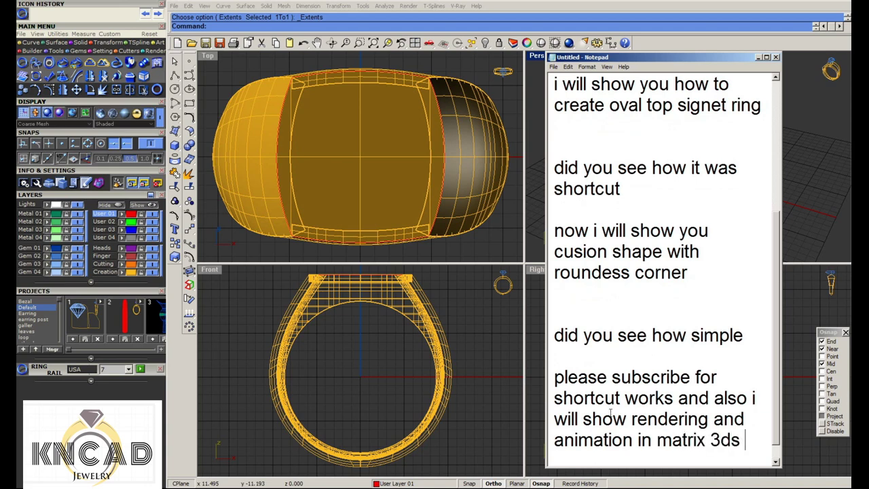
text( max to)
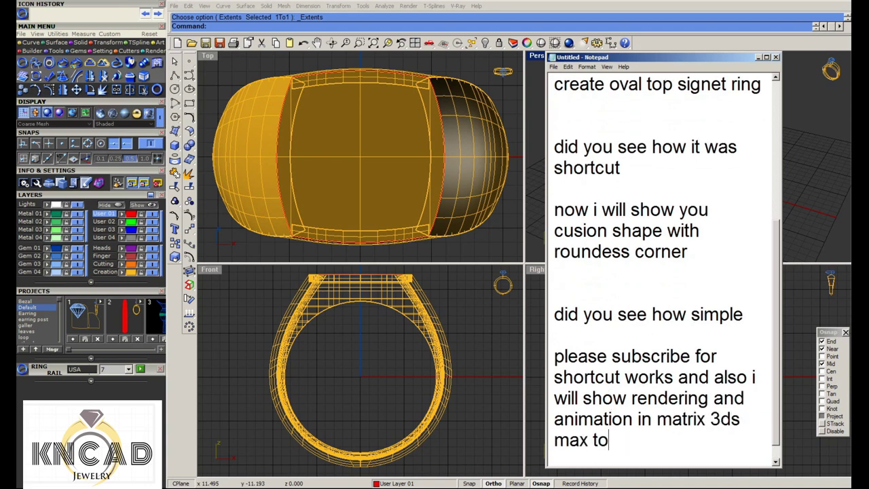
text(o)
key(Return)
key(Return)
text(t)
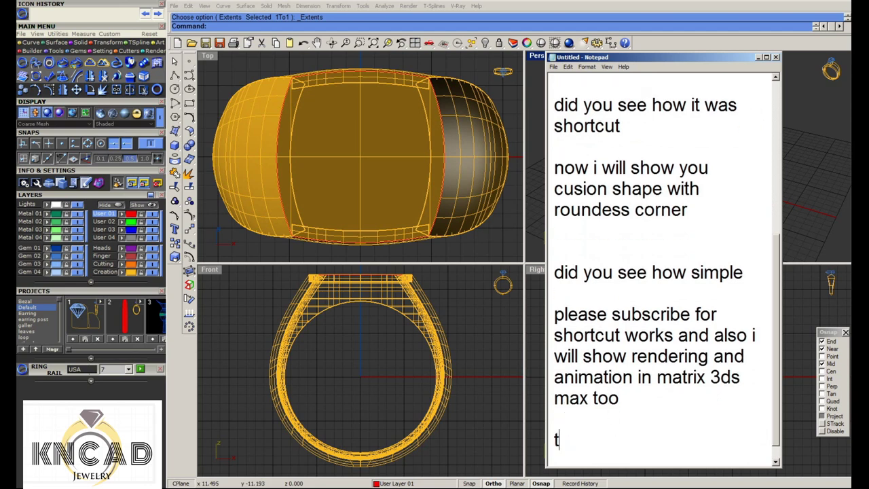
text(hankyou)
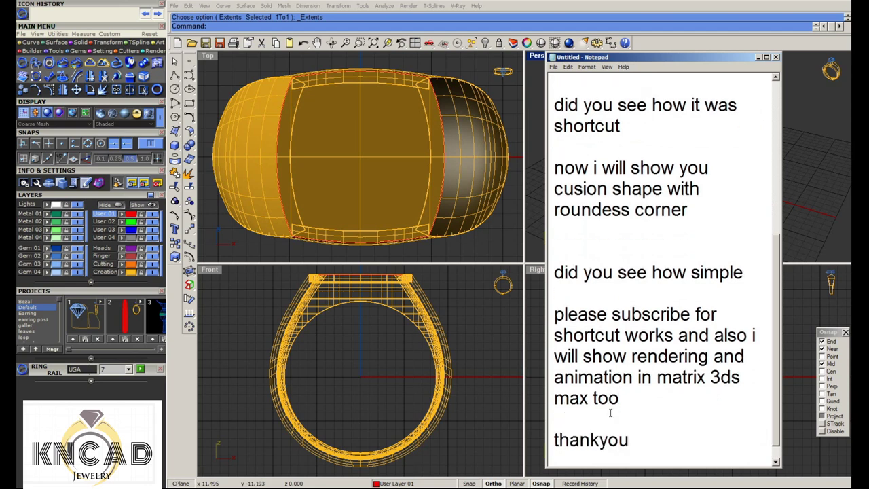